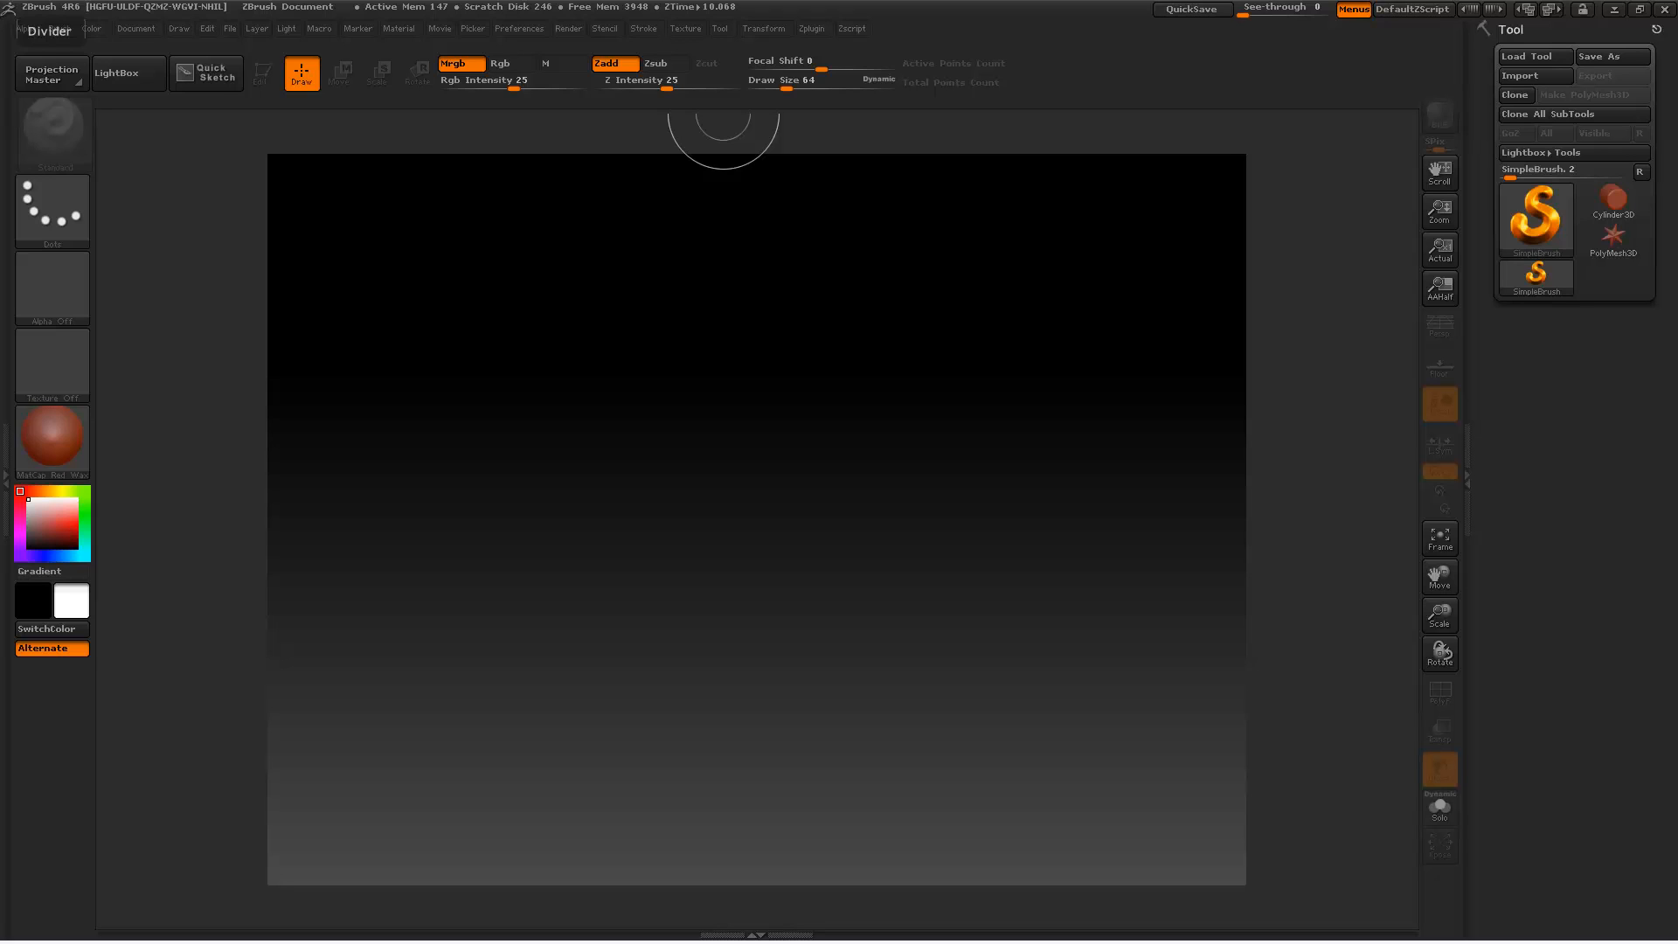
# Step: Create a new document that fills the workspace and reduce the background gradient range until the canvas is flat grey
pyautogui.moveTo(1043, 584); pyautogui.dragTo(836, 450)
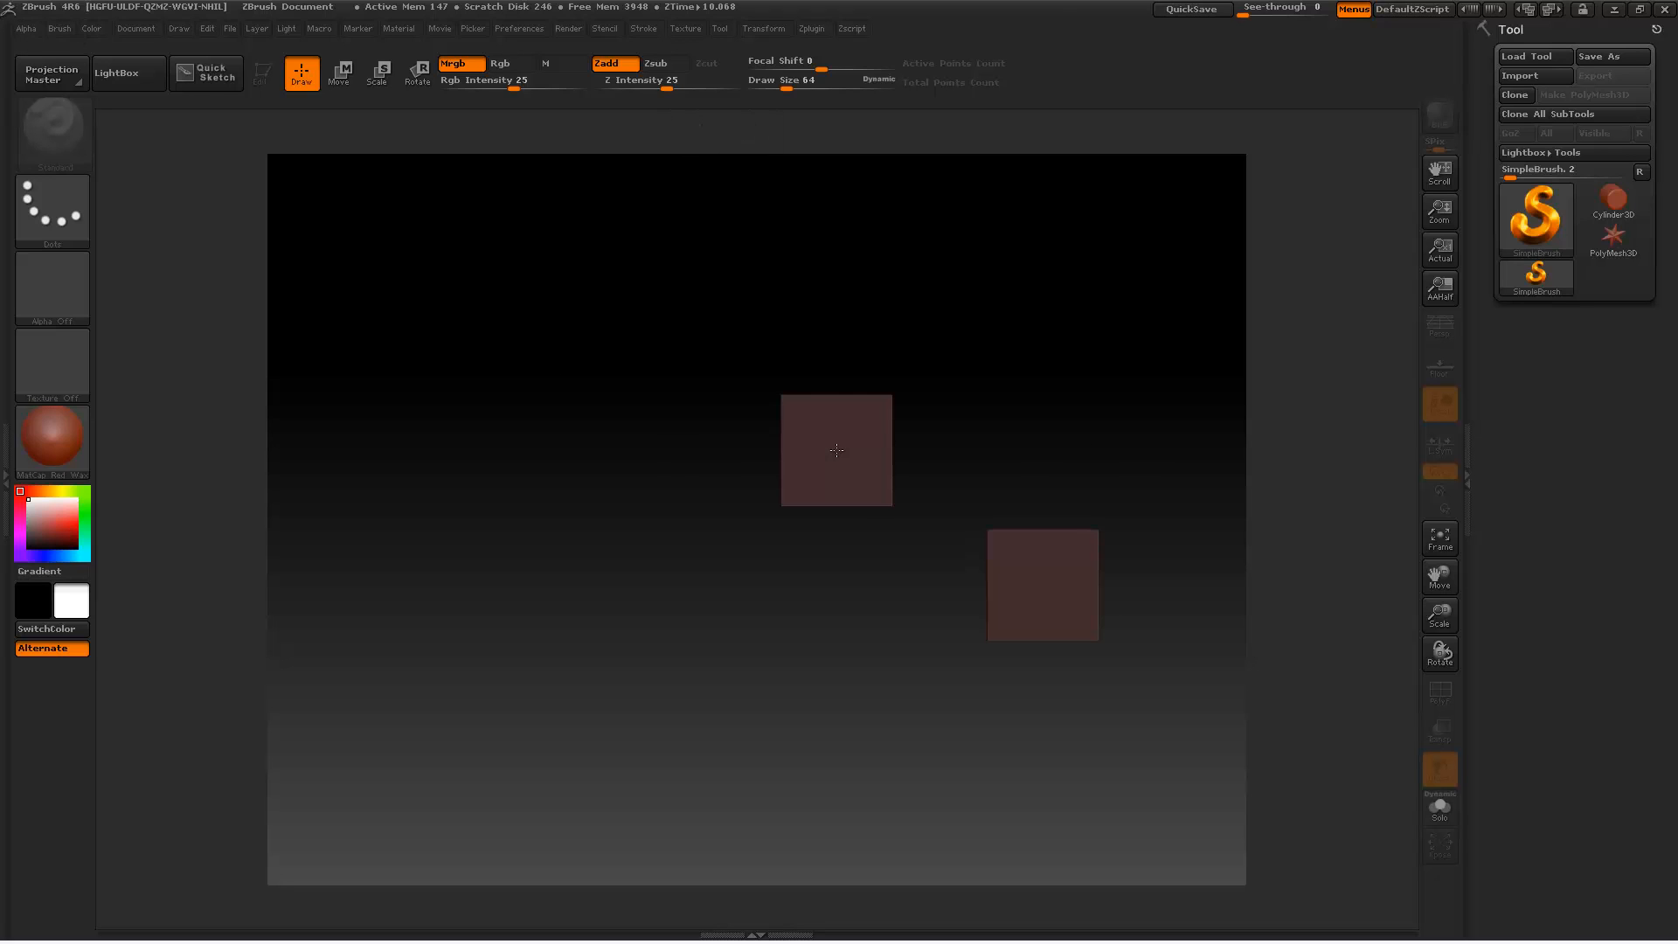
pyautogui.click(135, 28)
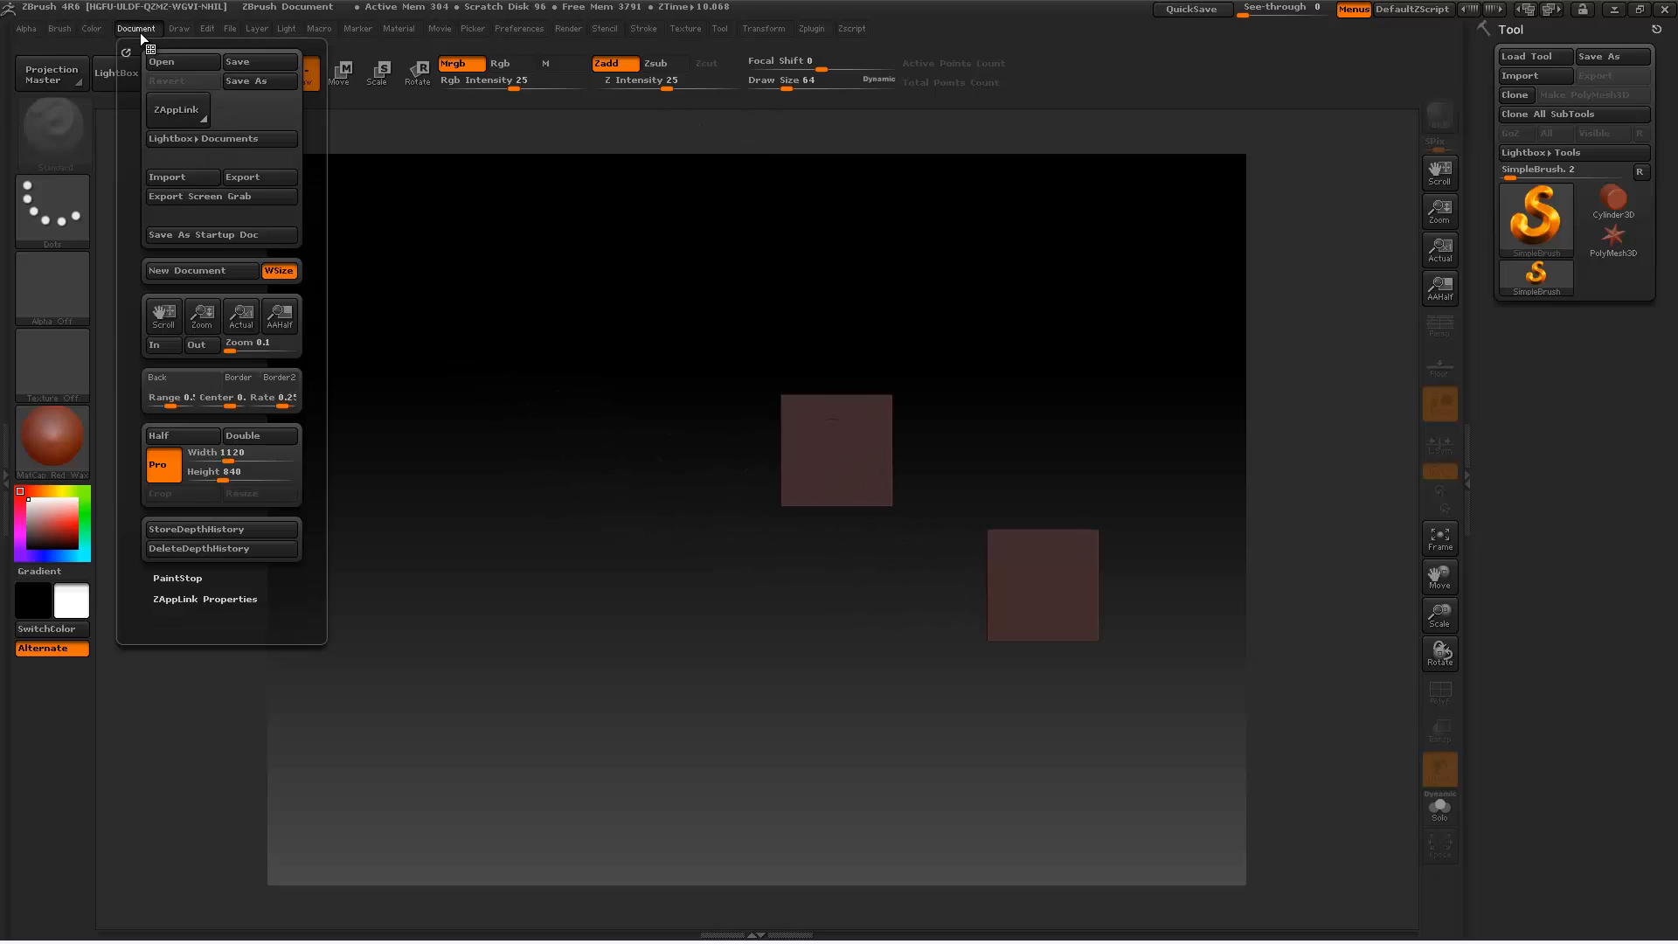
pyautogui.click(201, 270)
pyautogui.click(903, 527)
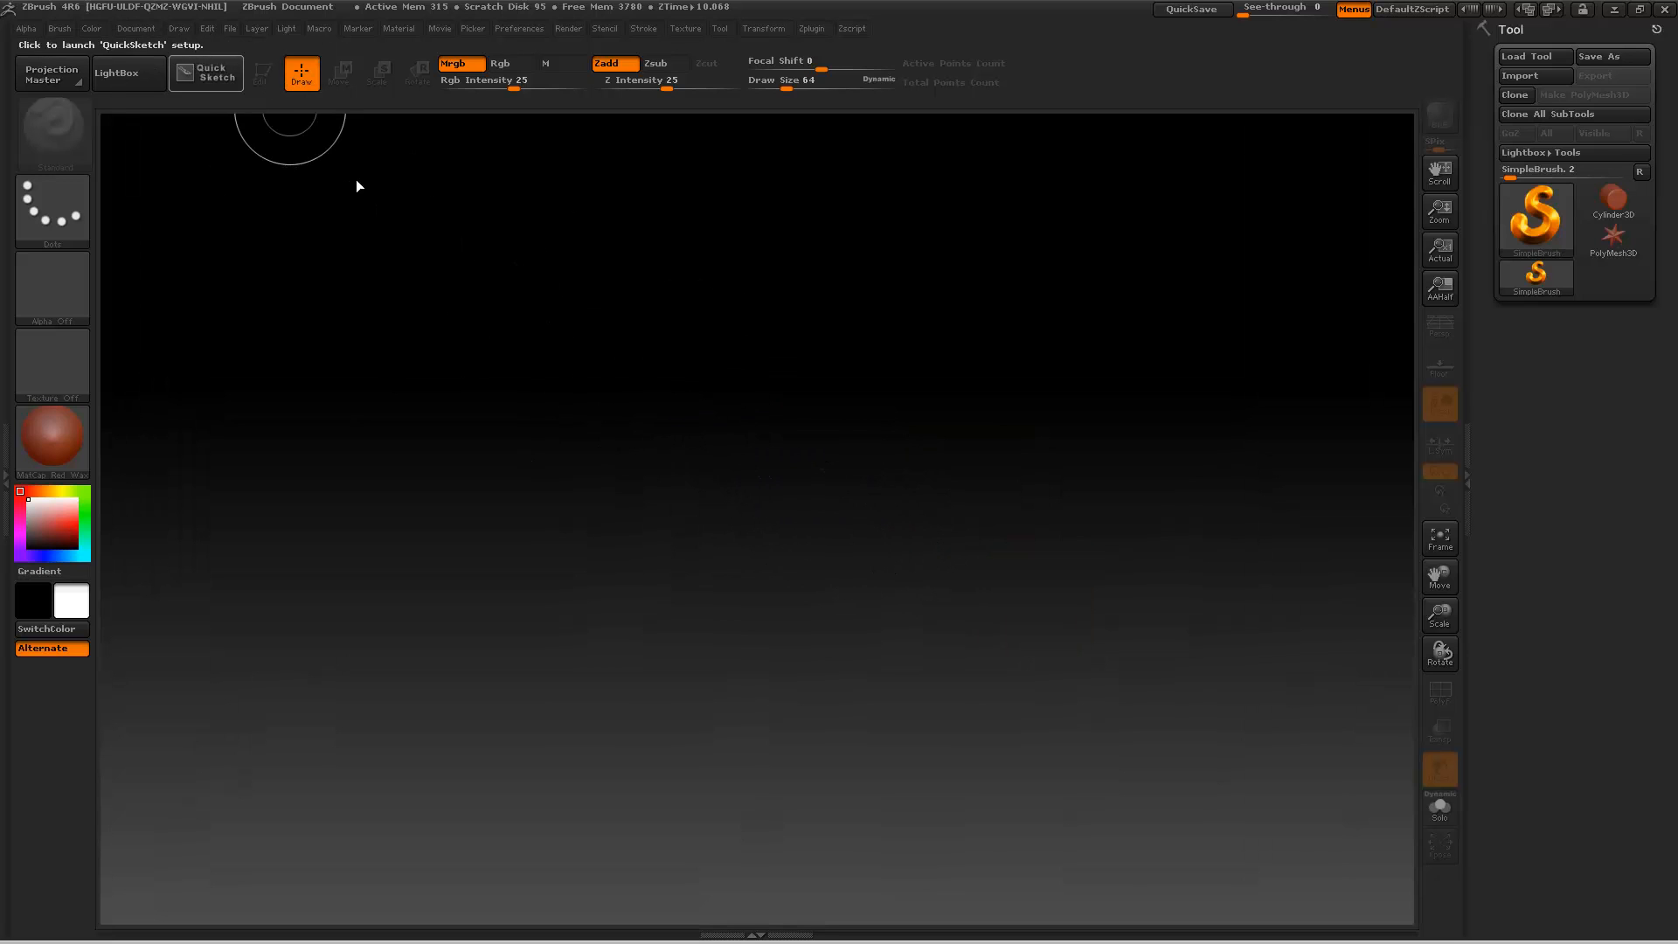
pyautogui.click(144, 27)
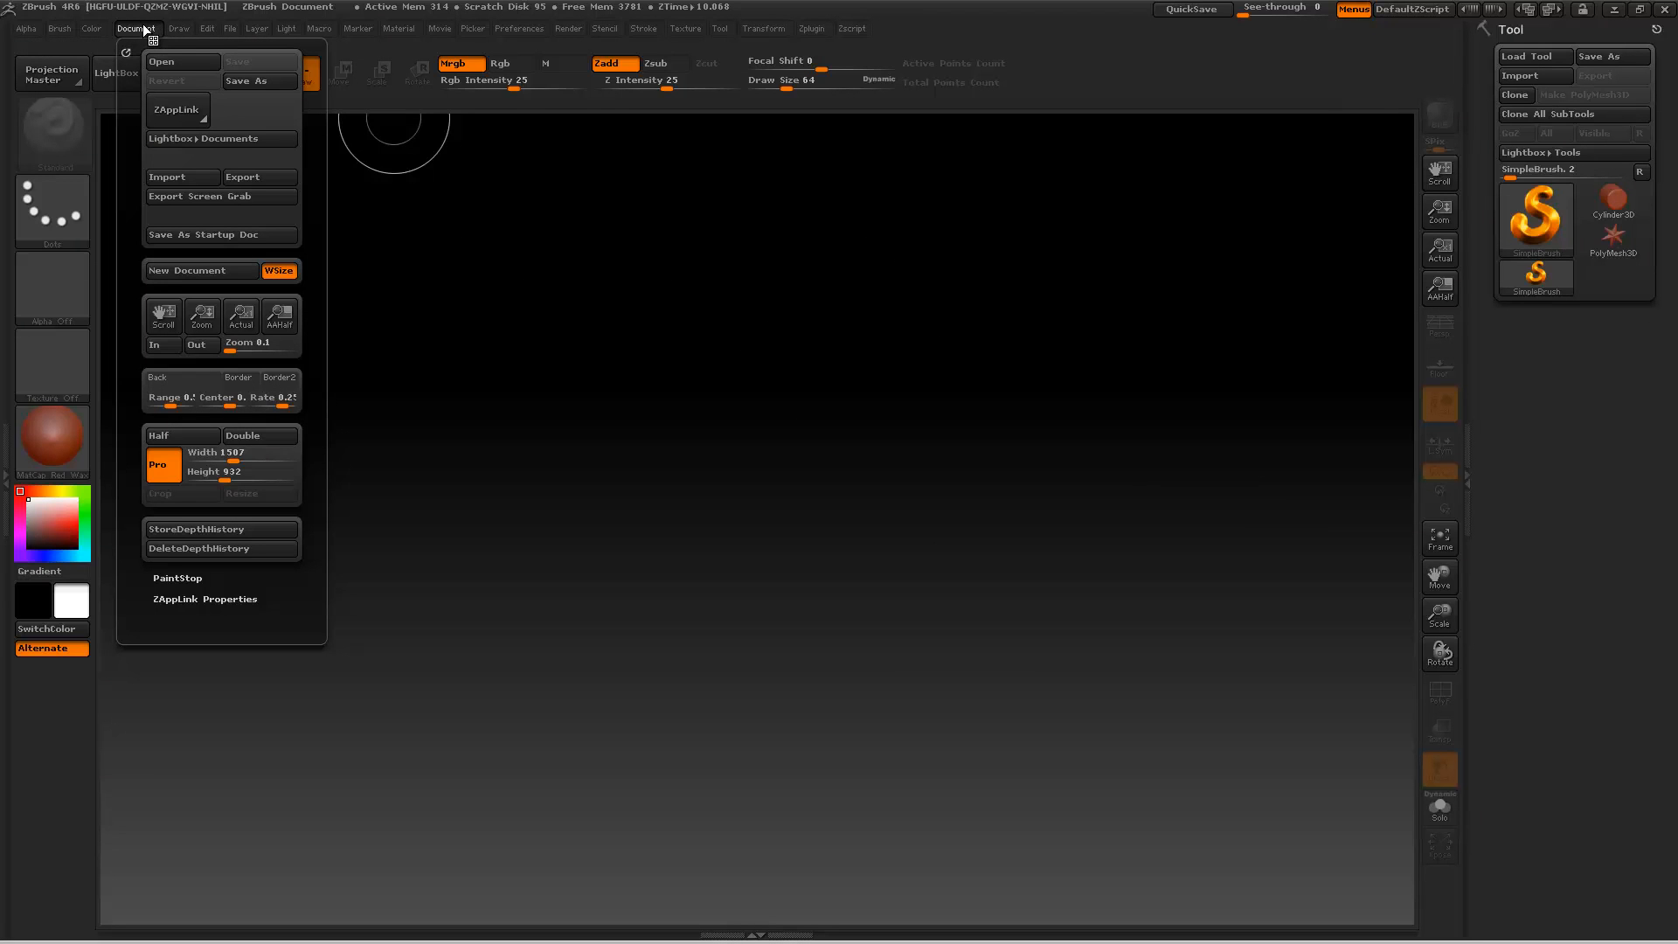
pyautogui.moveTo(166, 404); pyautogui.dragTo(144, 407)
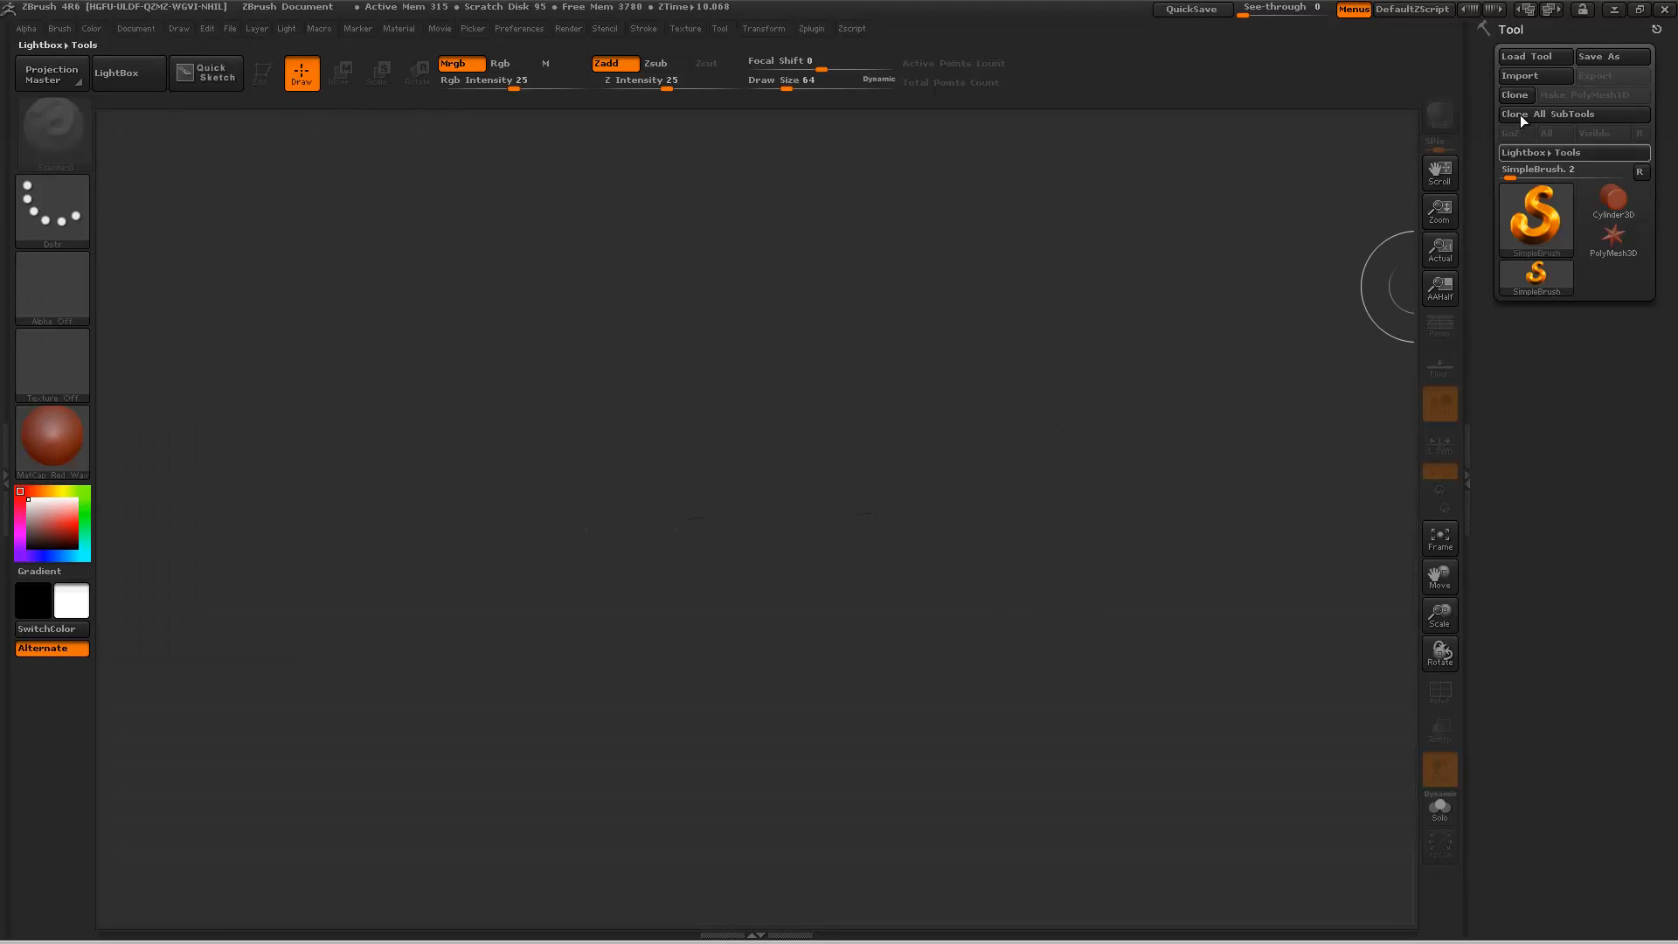
# Step: Import the mesh BUNNY_001.obj from the VOXELBABIES 01-bunnies folder in the WORKING library
pyautogui.click(1519, 75)
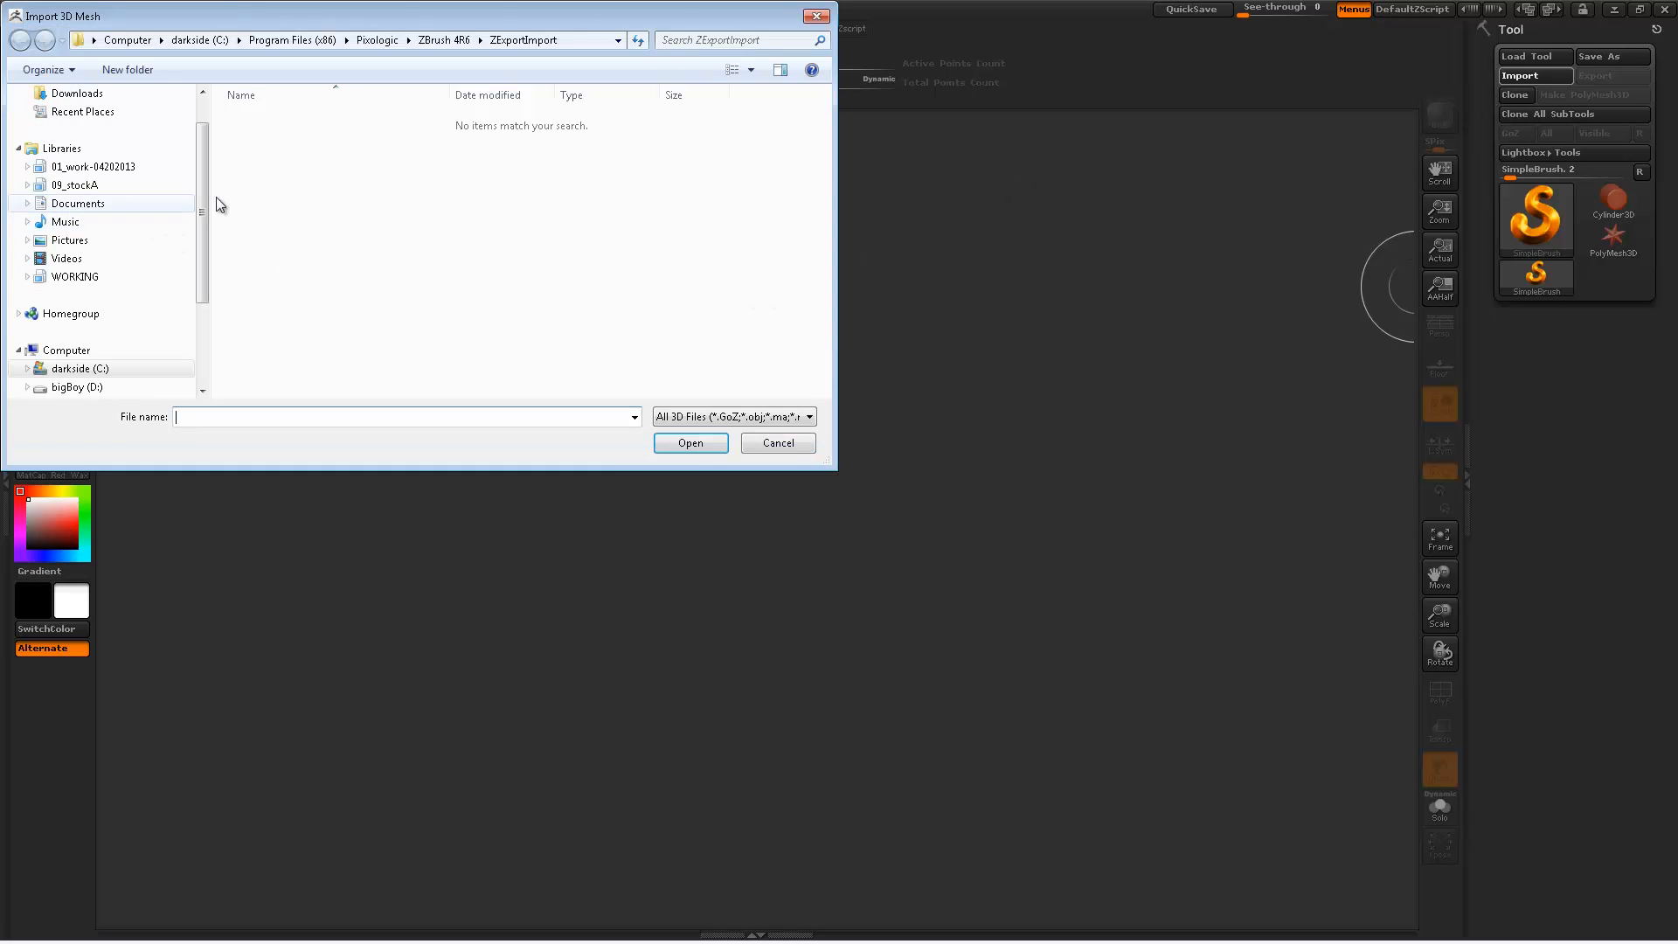
pyautogui.moveTo(206, 212); pyautogui.dragTo(35, 210)
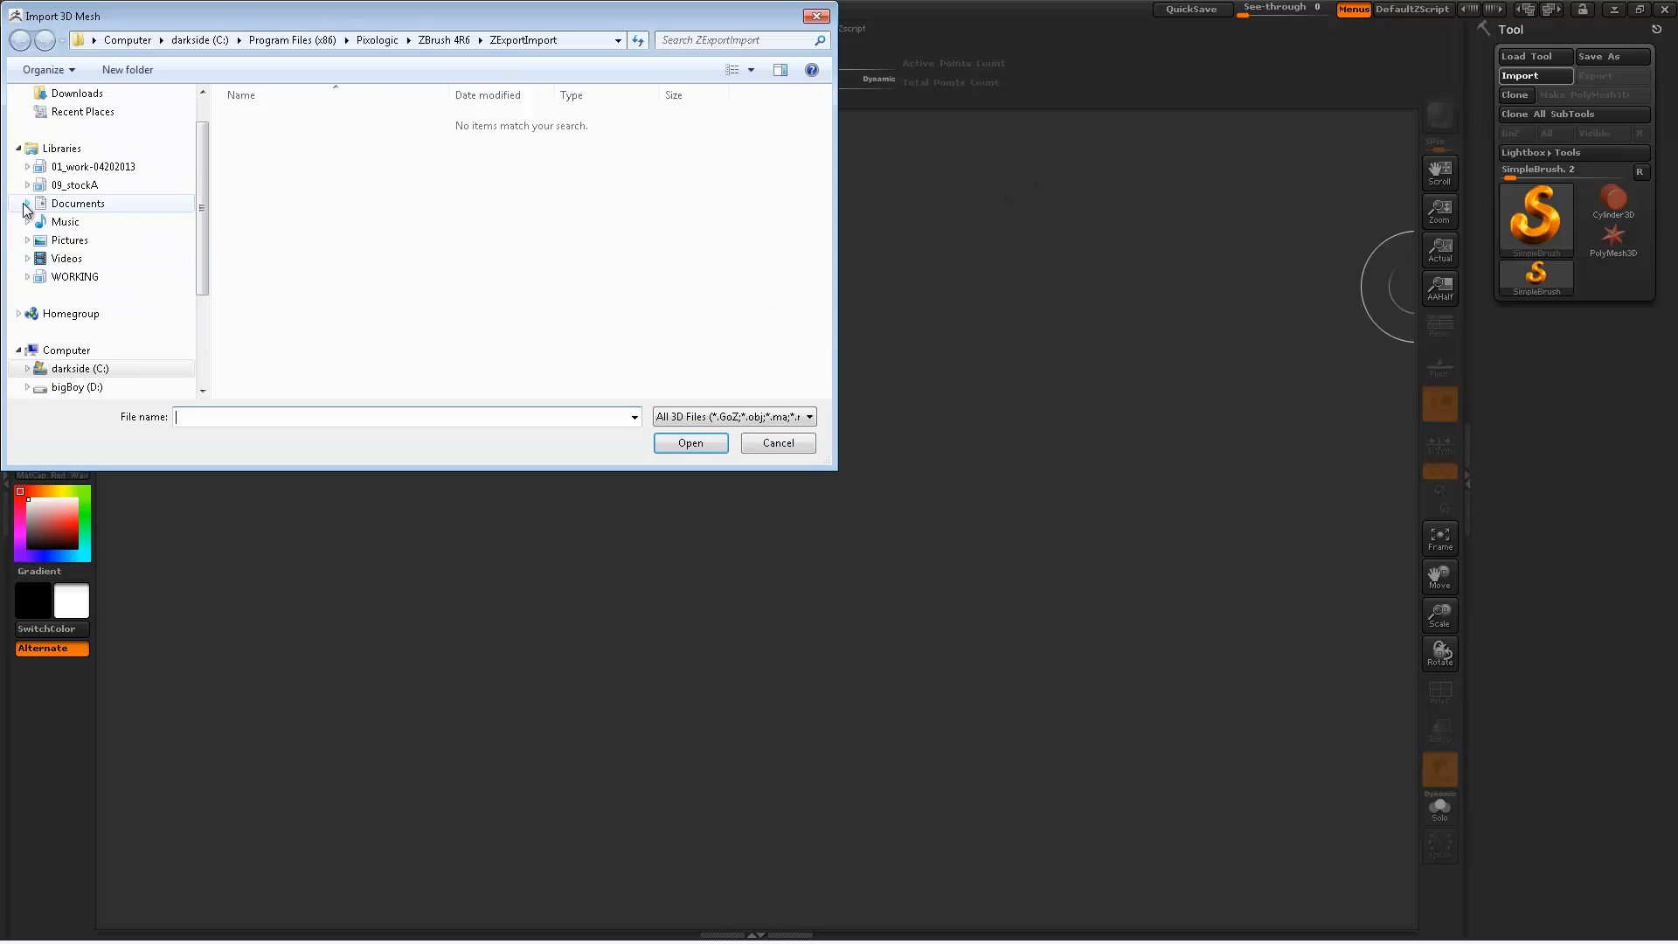
pyautogui.click(27, 276)
pyautogui.click(35, 331)
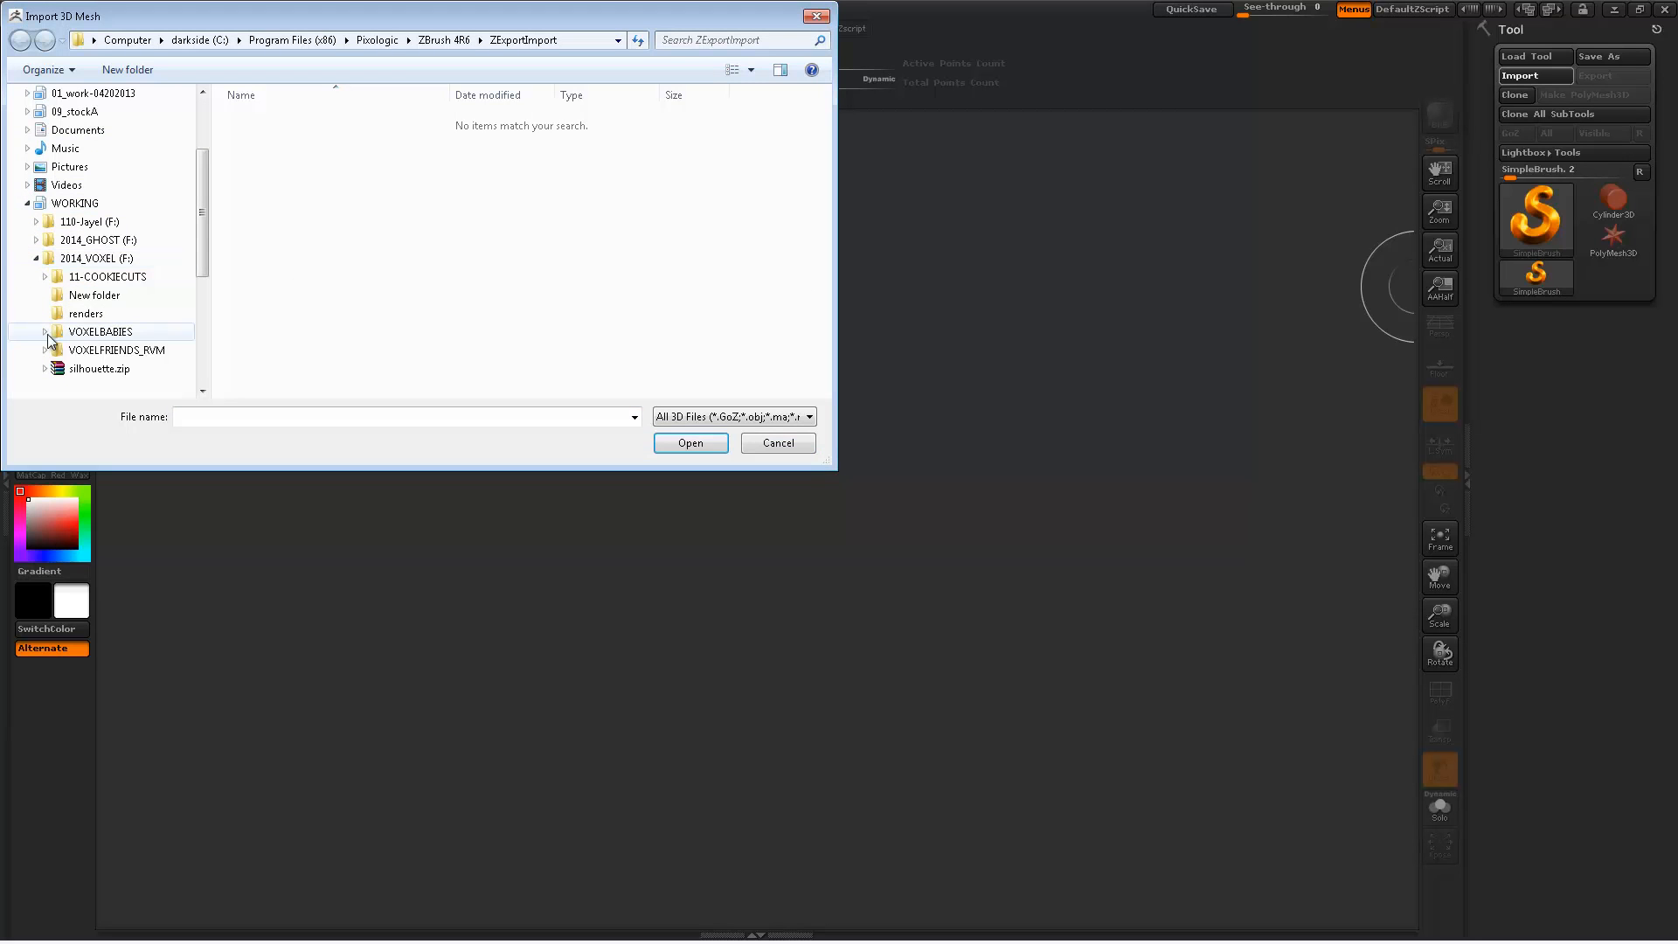
pyautogui.click(45, 332)
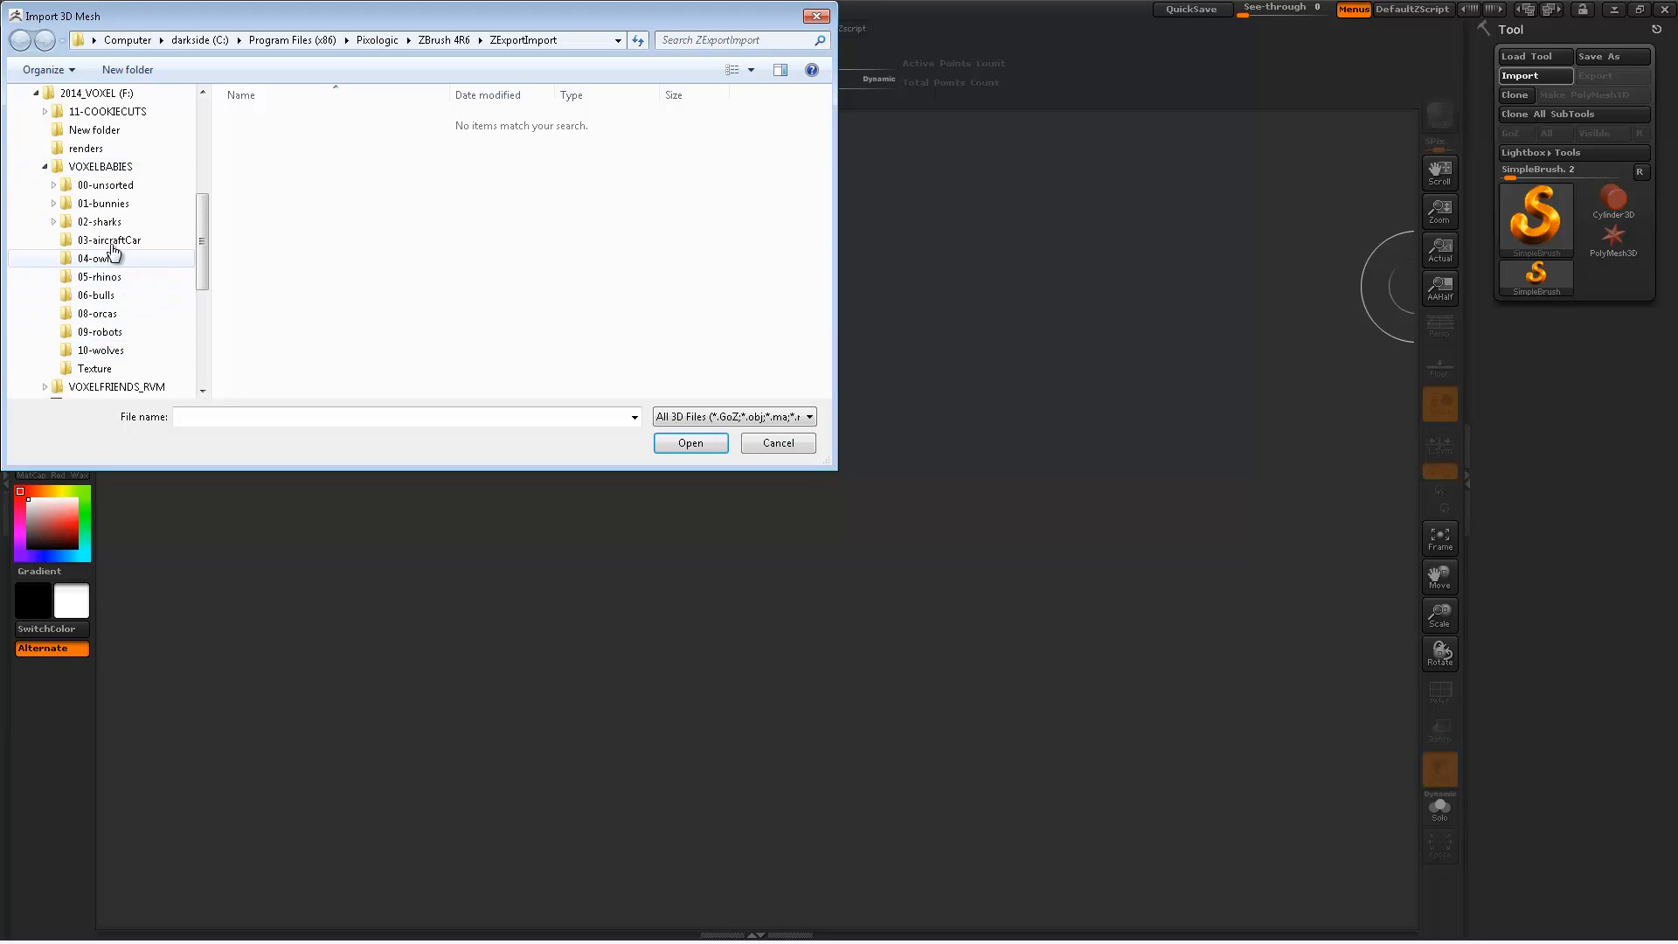
pyautogui.click(109, 204)
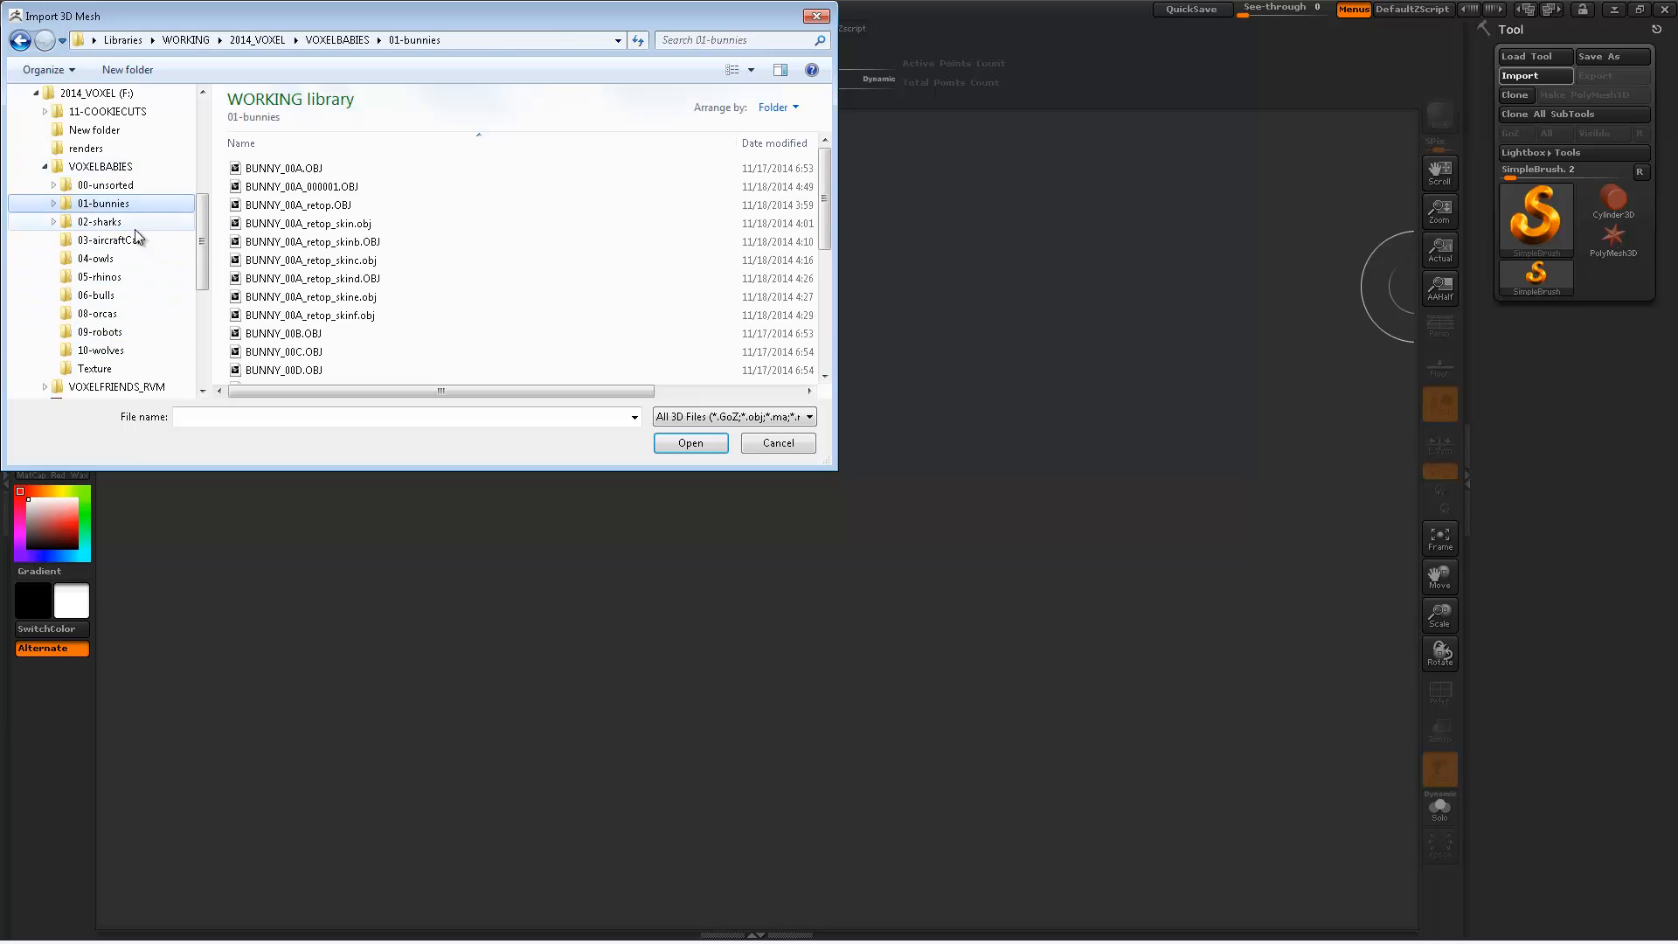
pyautogui.click(371, 277)
pyautogui.scroll(-4, 375, 245)
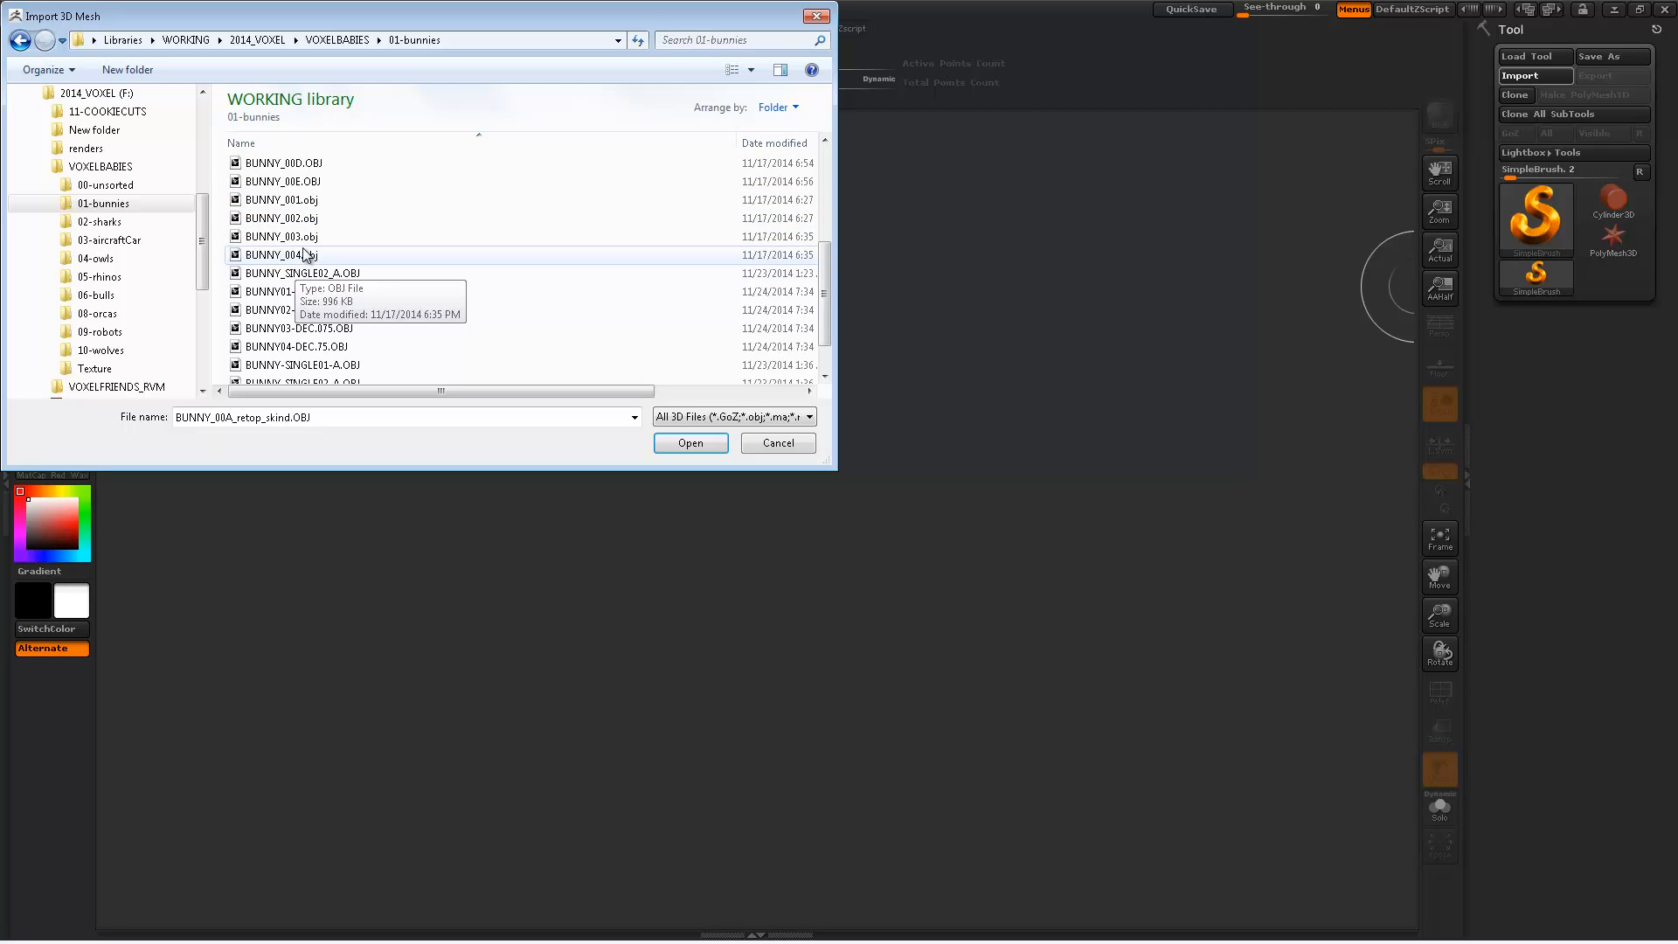
pyautogui.doubleClick(303, 203)
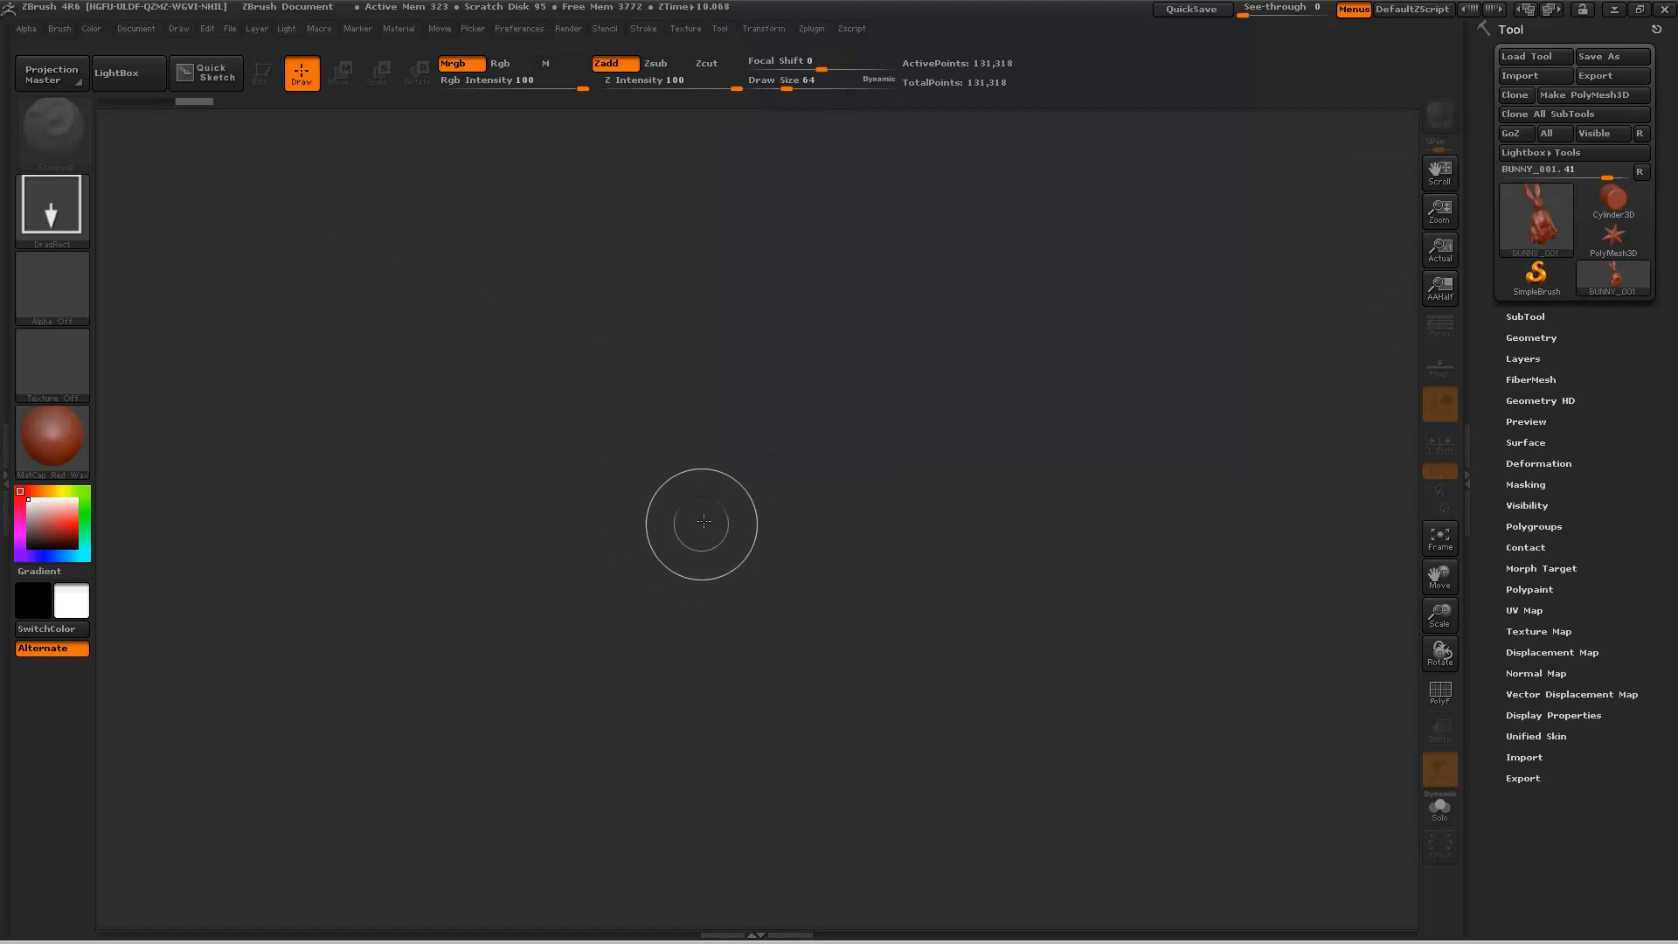
# Step: Place the bunny on the canvas, enter Edit mode and turn it upright to a side view
pyautogui.moveTo(723, 504); pyautogui.dragTo(490, 472)
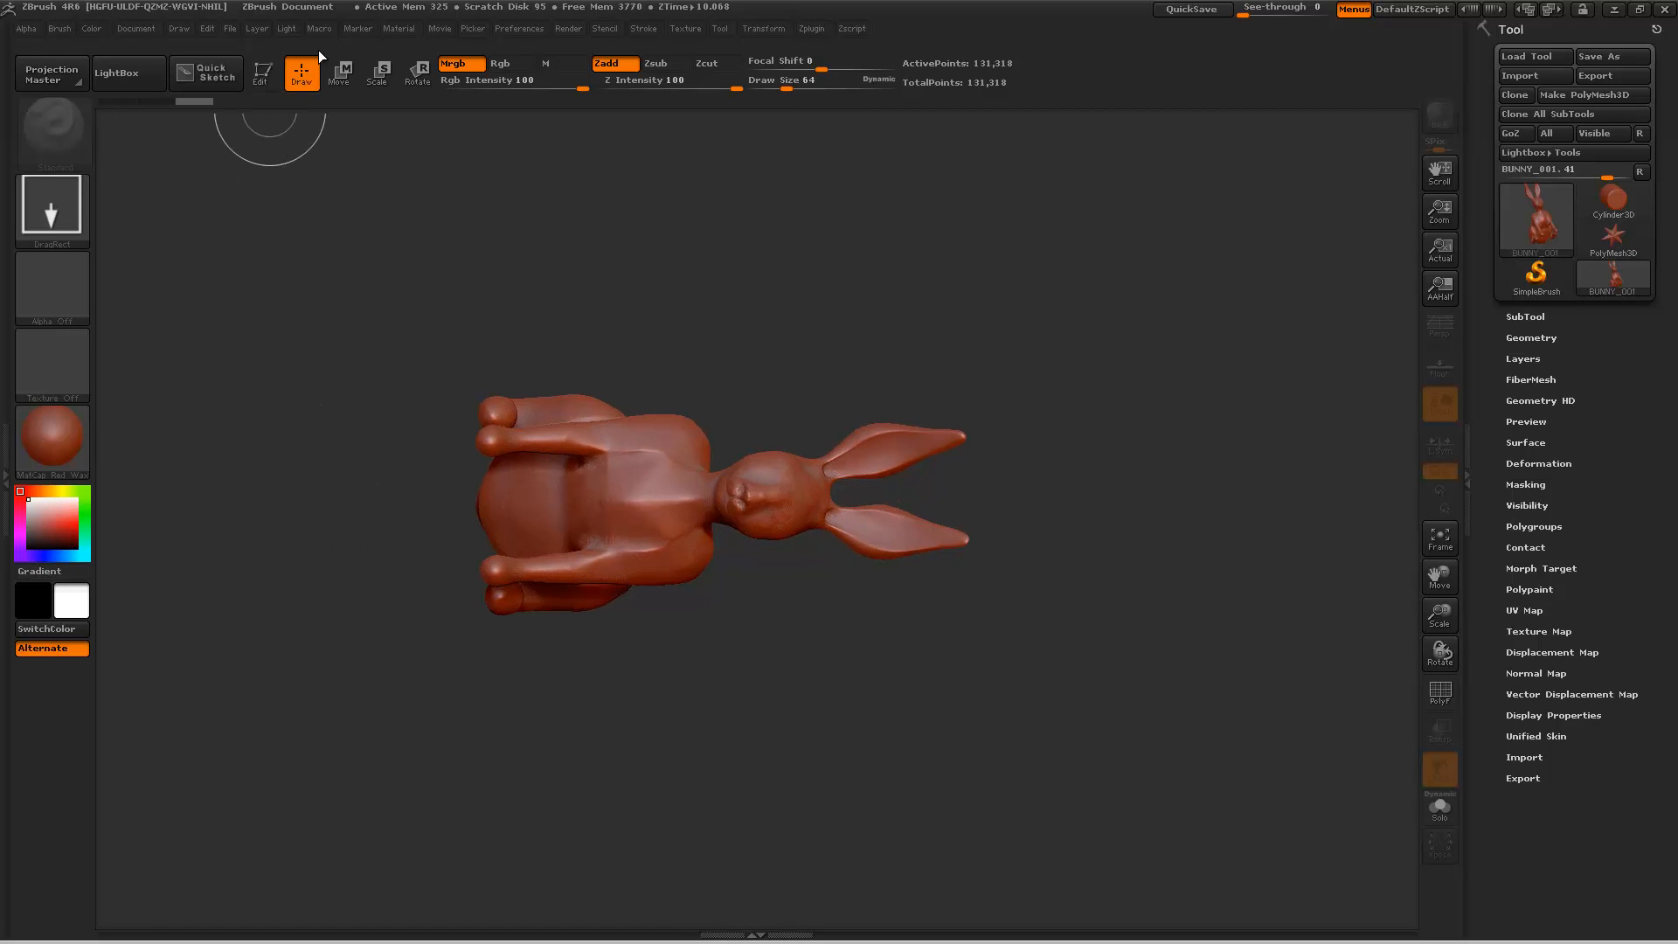
pyautogui.click(262, 76)
pyautogui.moveTo(725, 337); pyautogui.dragTo(910, 705)
pyautogui.moveTo(1008, 596); pyautogui.dragTo(838, 550)
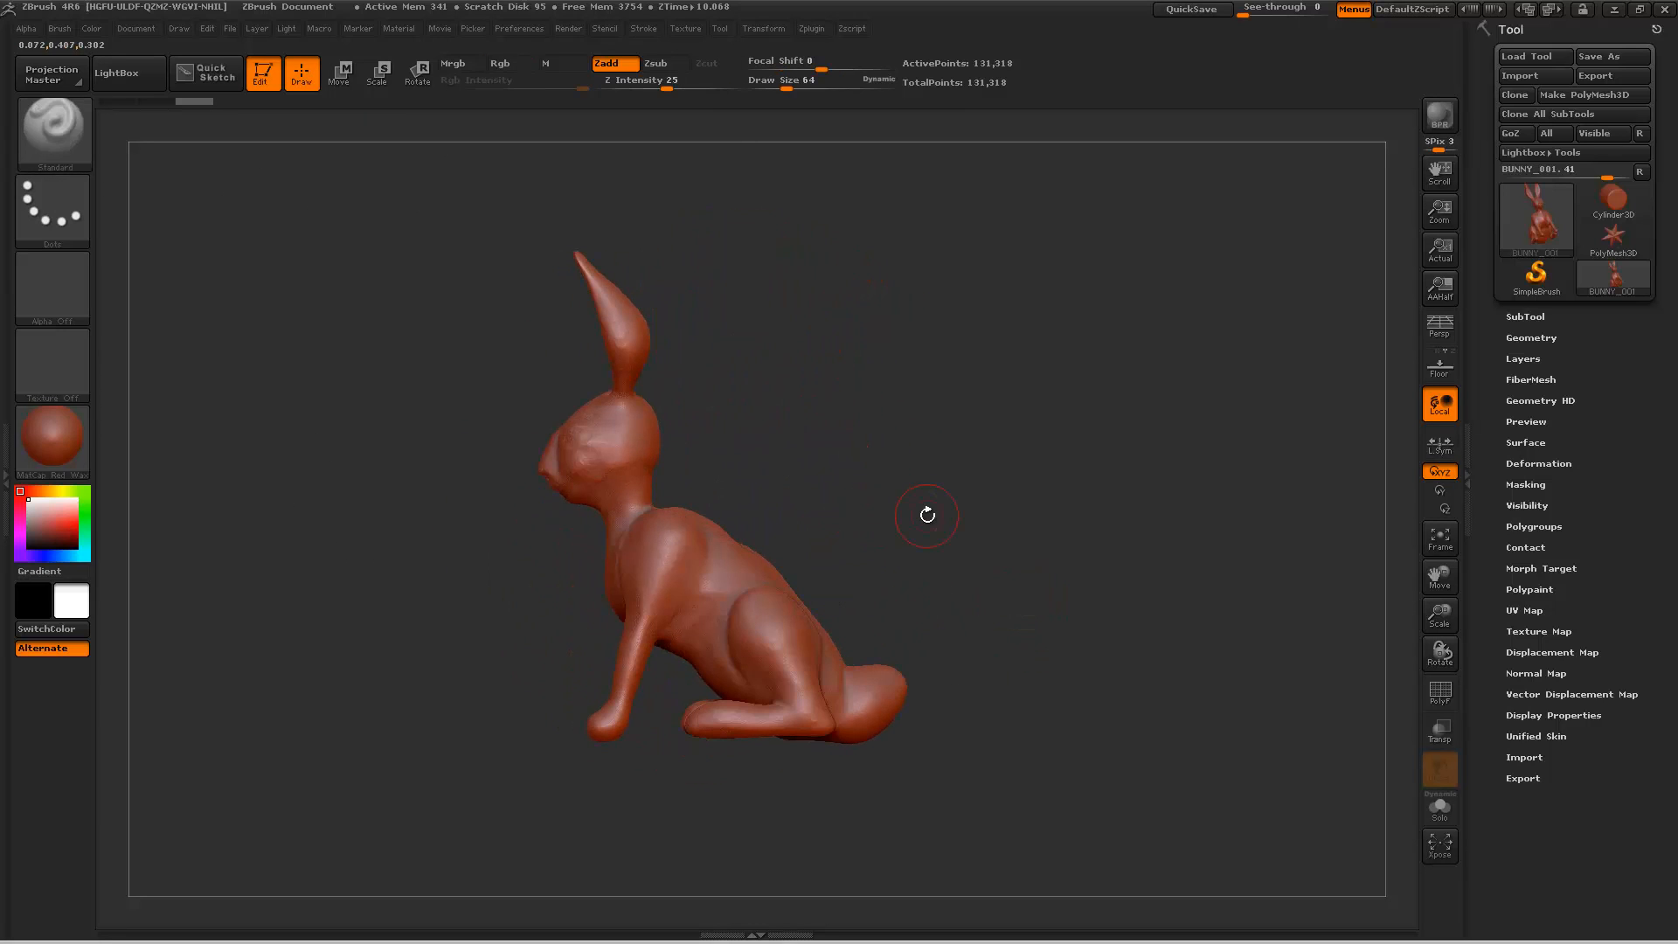
# Step: Set the subtool remesh Polish to 0 and remesh the bunny into a blocky voxel skin
pyautogui.click(1525, 316)
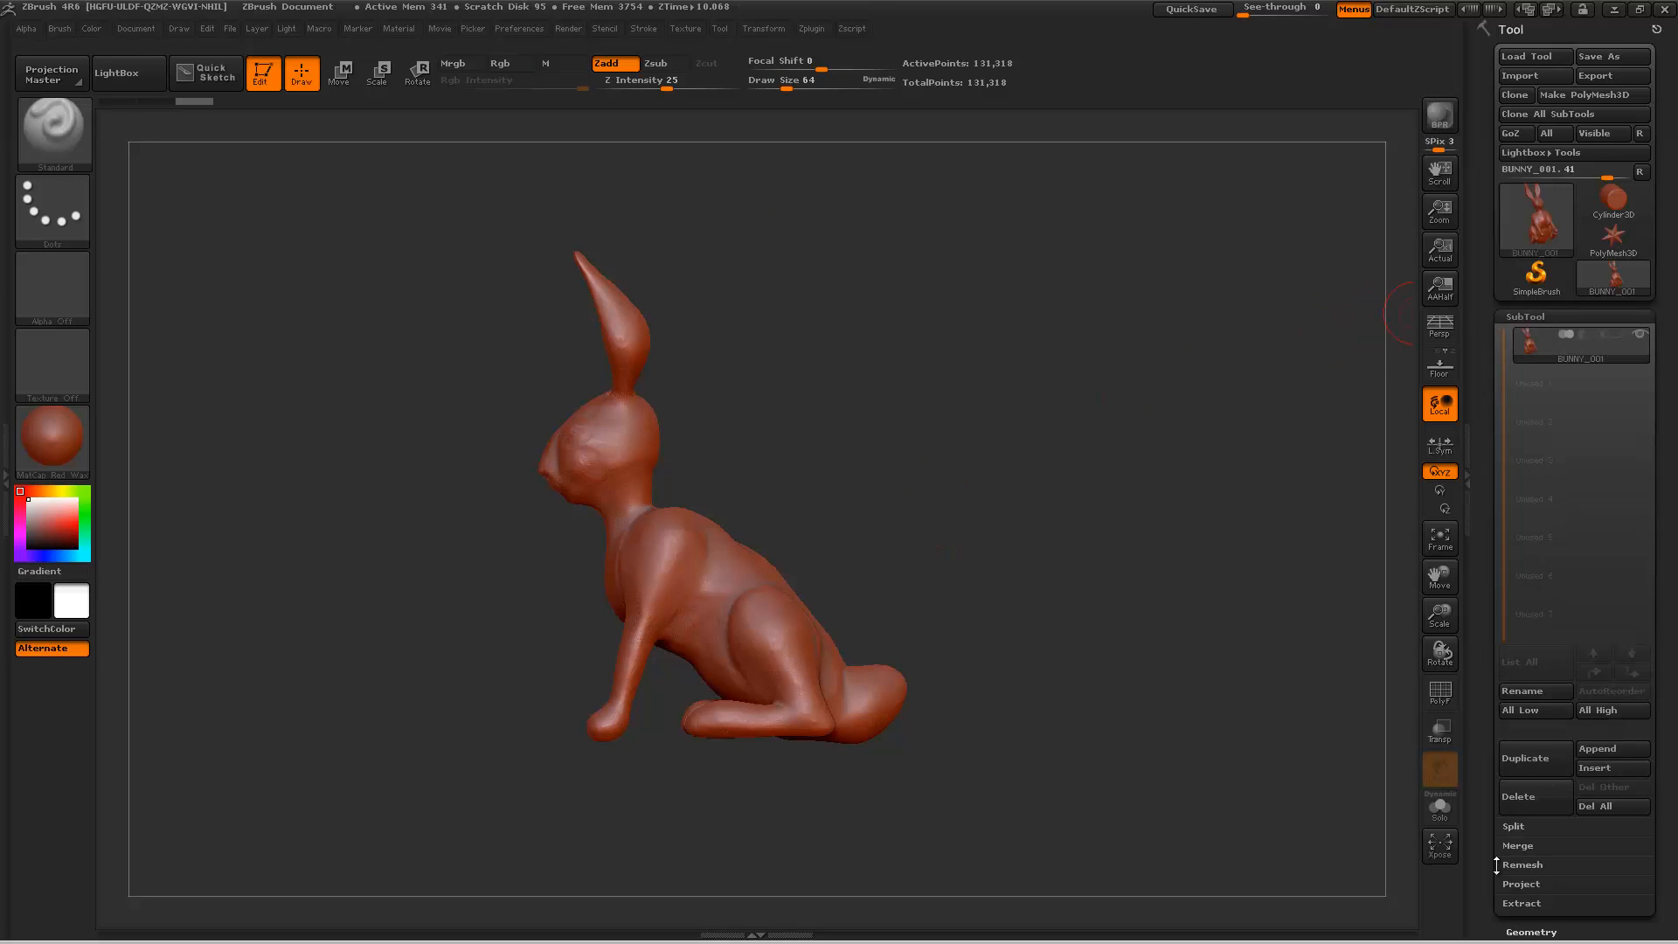
pyautogui.moveTo(1490, 846); pyautogui.dragTo(1490, 740)
pyautogui.click(1538, 572)
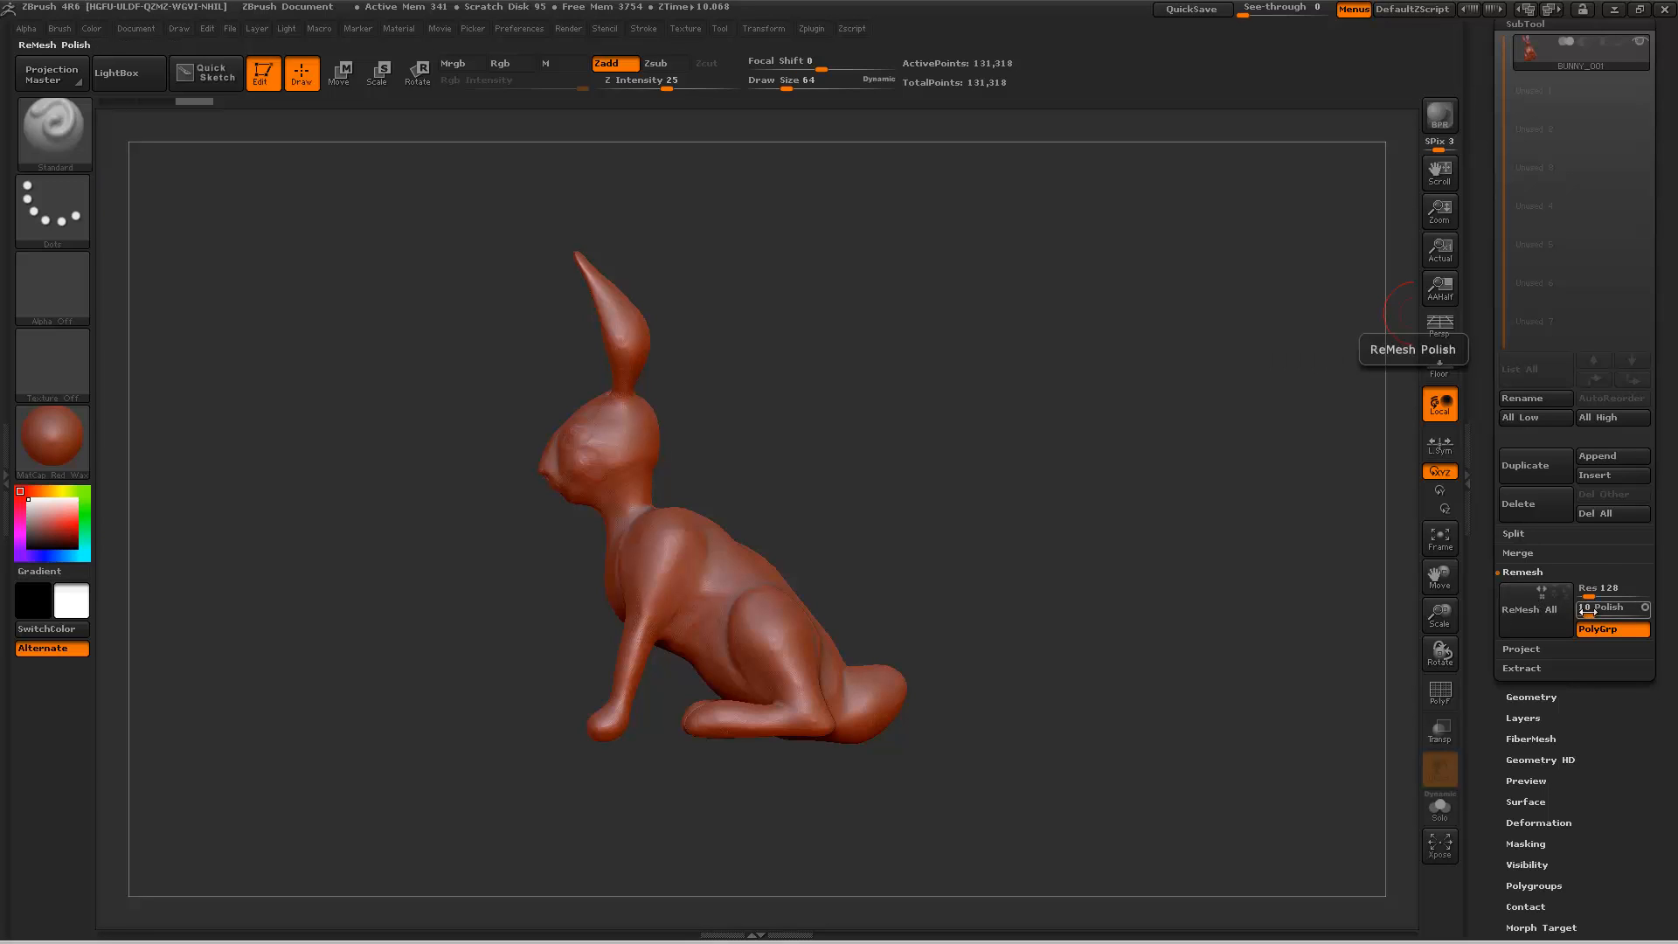
pyautogui.moveTo(1587, 612); pyautogui.dragTo(1573, 612)
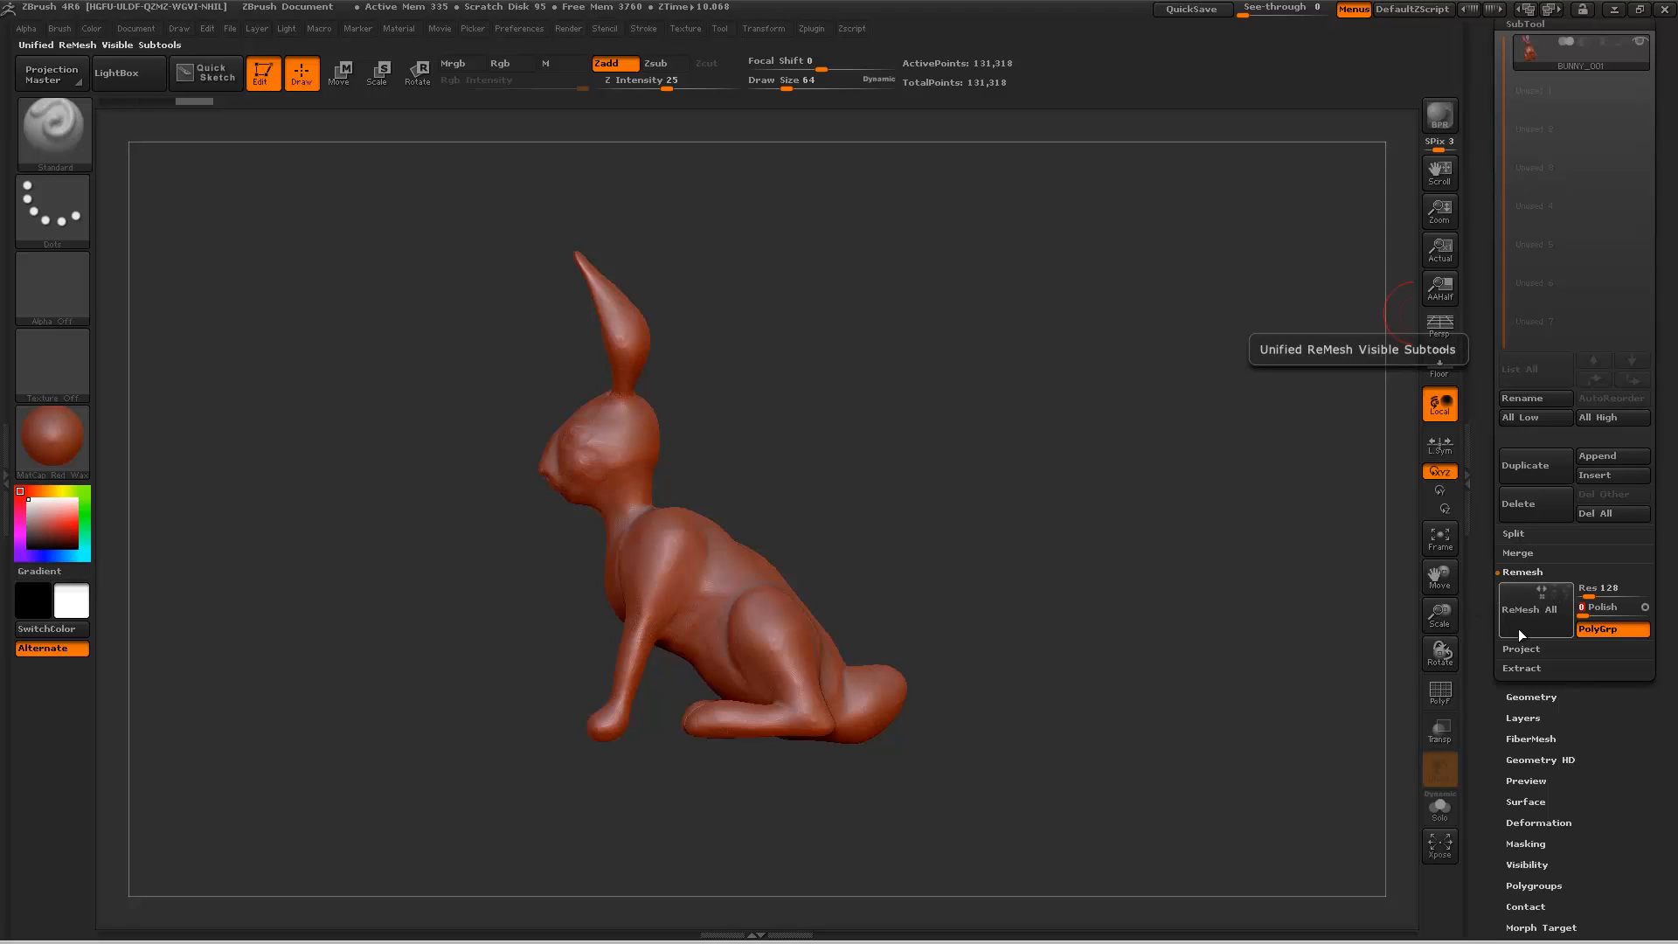
pyautogui.click(1531, 631)
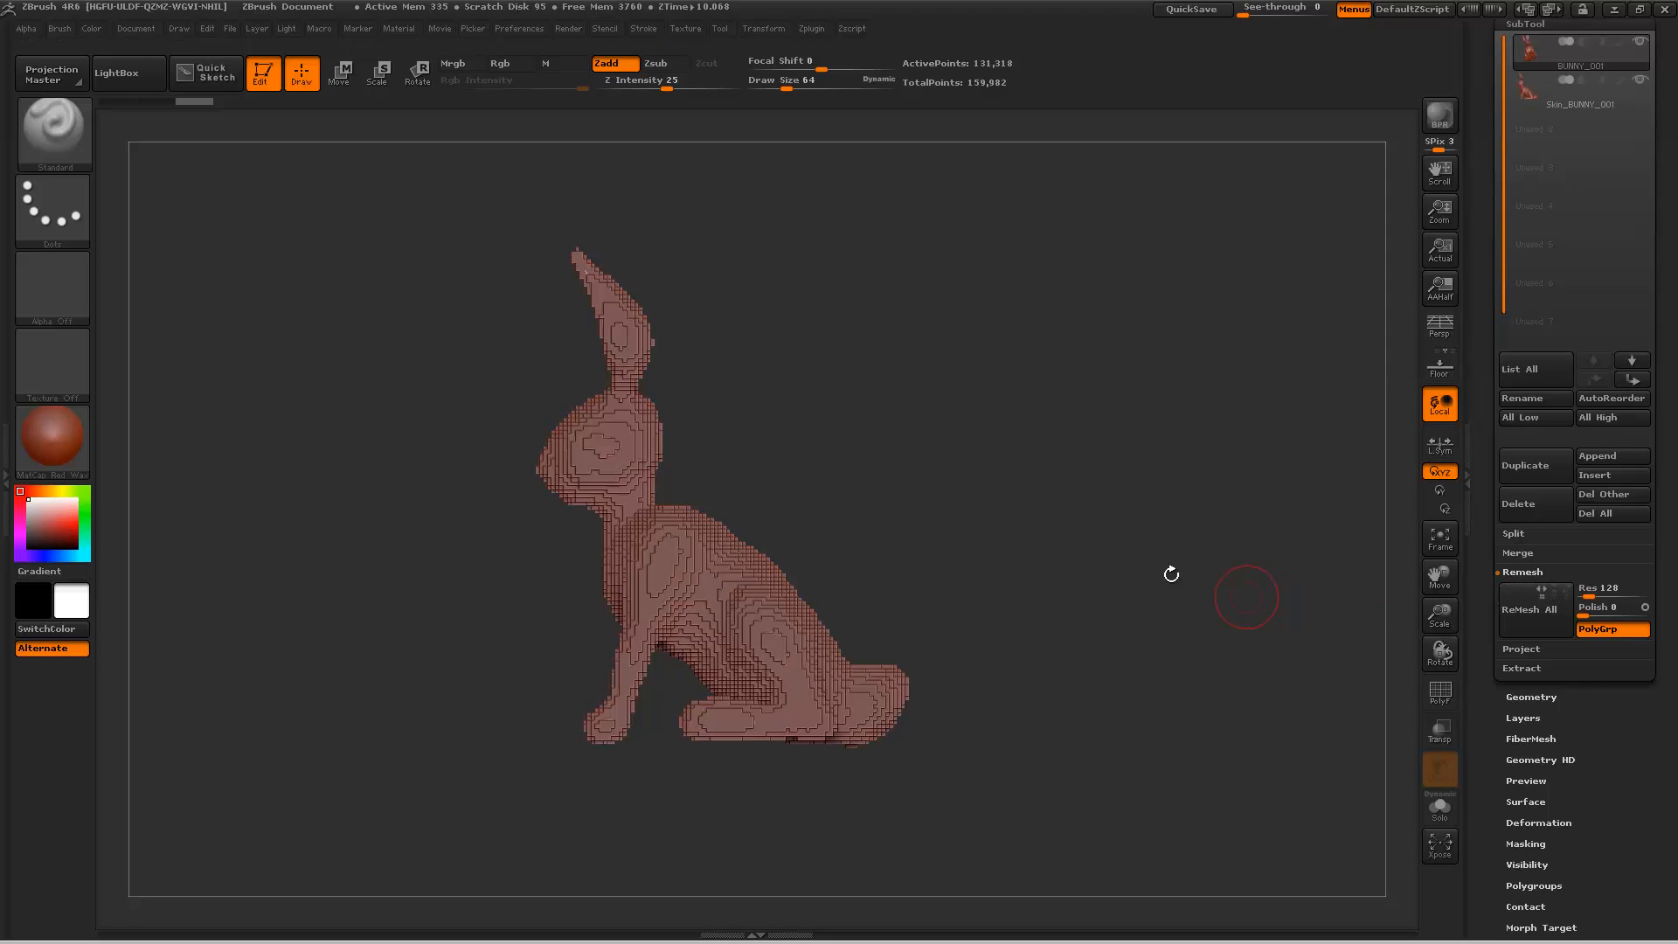
pyautogui.moveTo(1070, 546)
pyautogui.mouseDown()
pyautogui.moveTo(1189, 559)
pyautogui.moveTo(1039, 562)
pyautogui.mouseUp()
# Step: Undo the last change on the BUNNY_001 subtool, and re-import BUNNY_001.obj into it from the 01-bunnies folder
pyautogui.hotkey('ctrl', 'z')
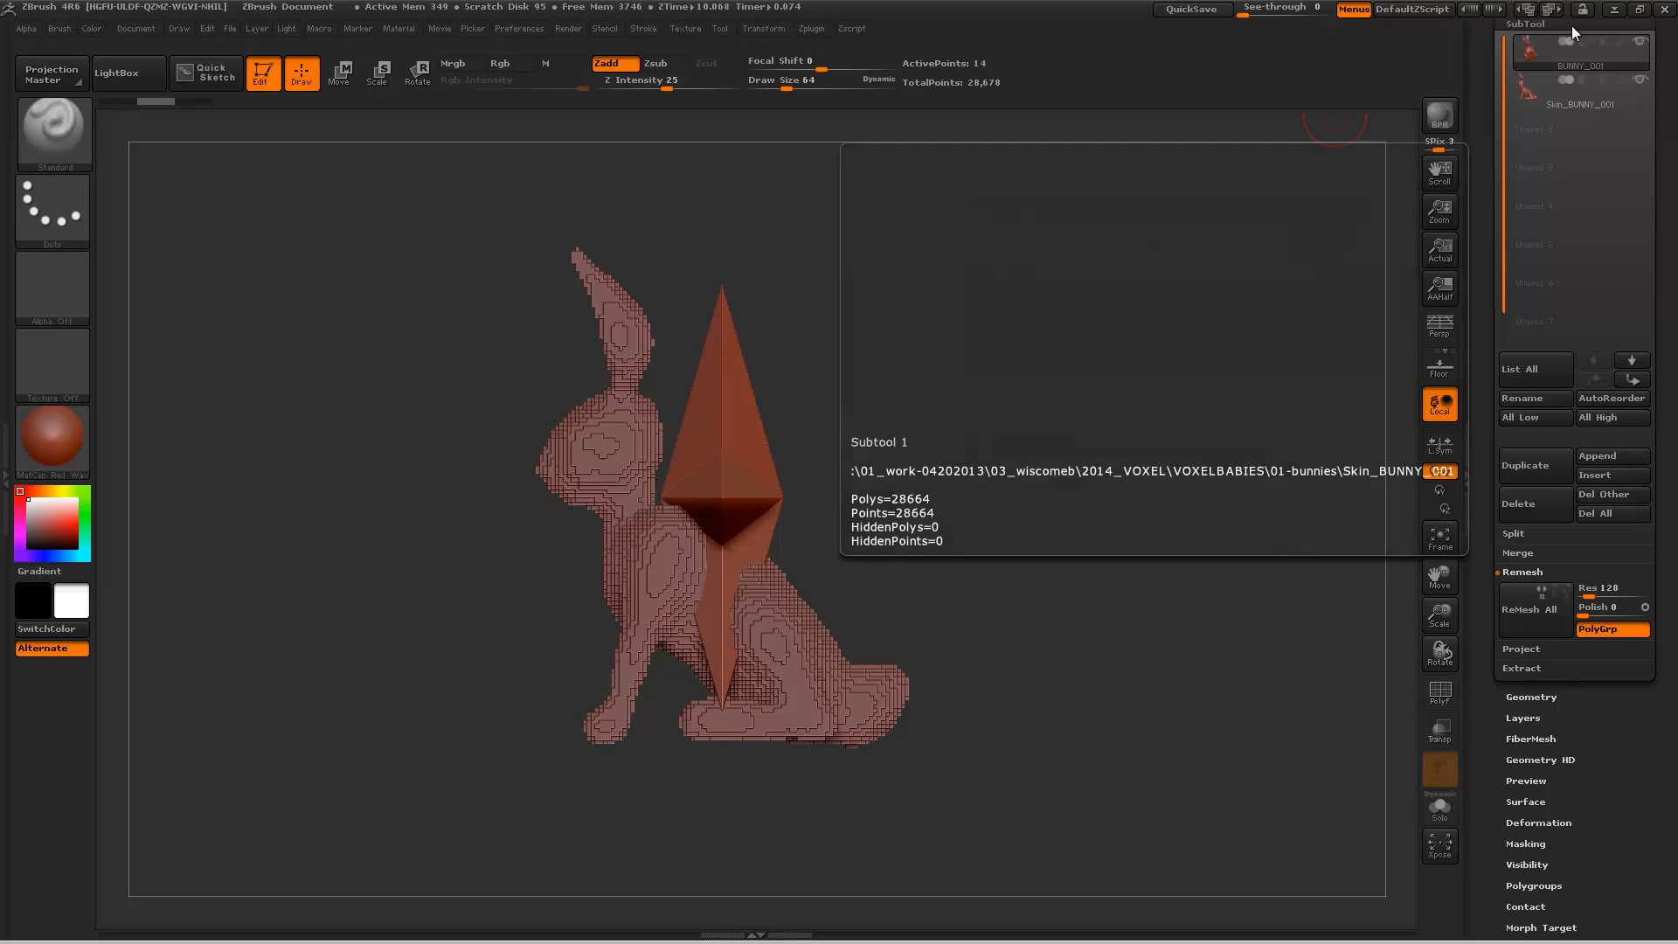
pyautogui.click(1573, 53)
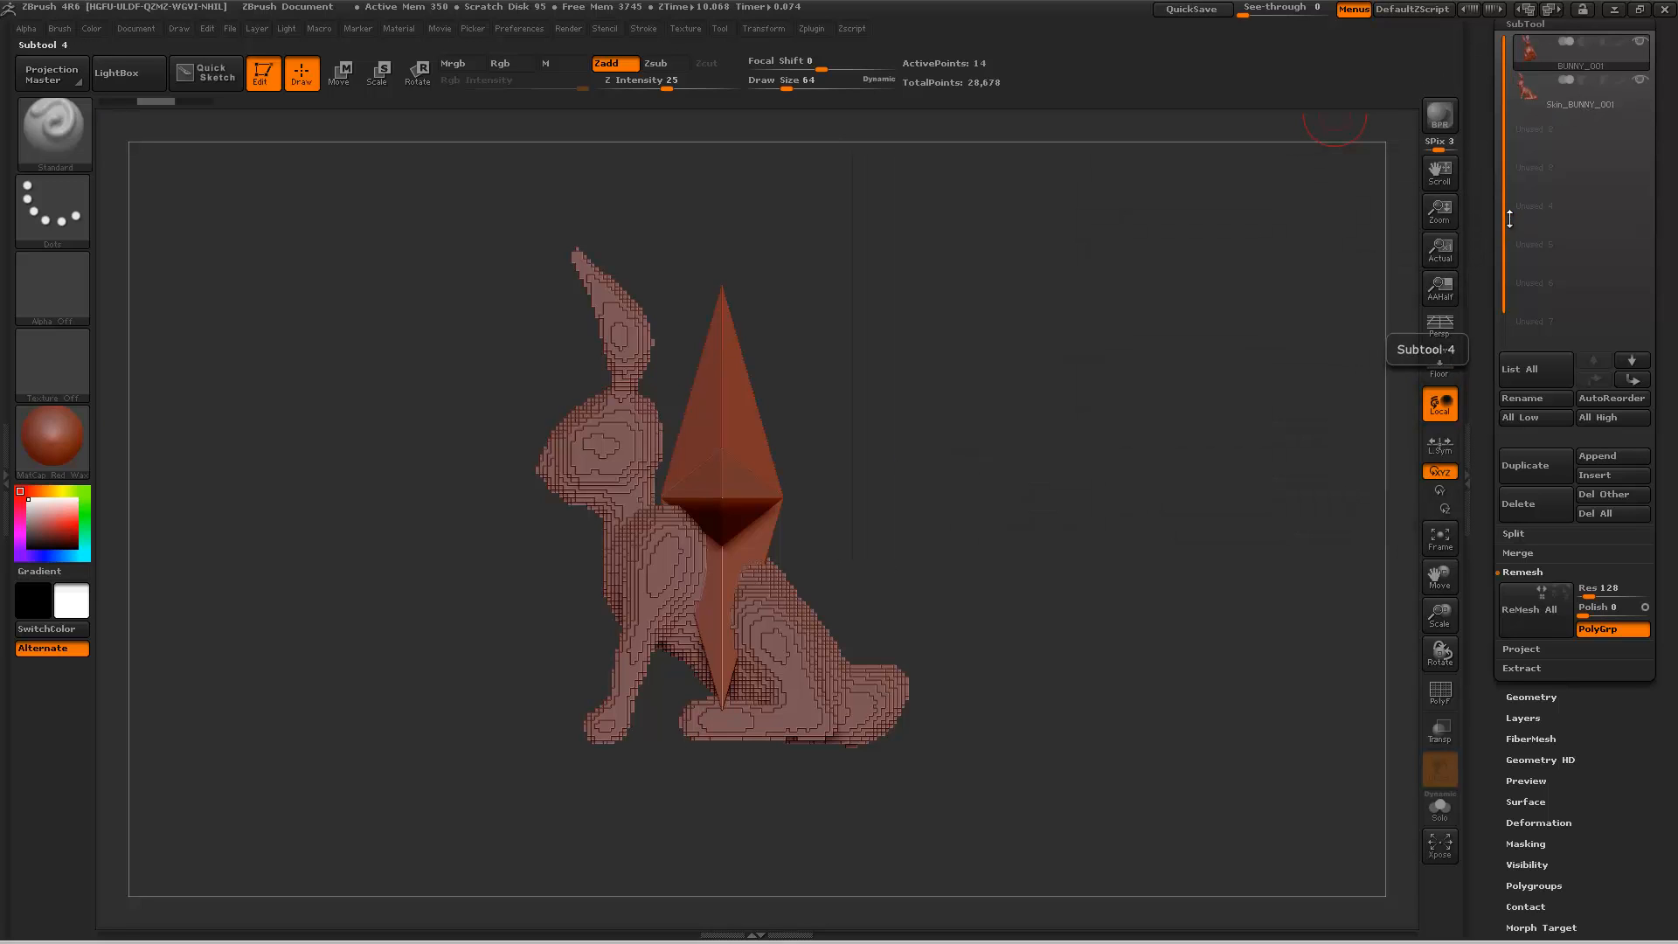
pyautogui.moveTo(1486, 224); pyautogui.dragTo(1476, 457)
pyautogui.click(1548, 76)
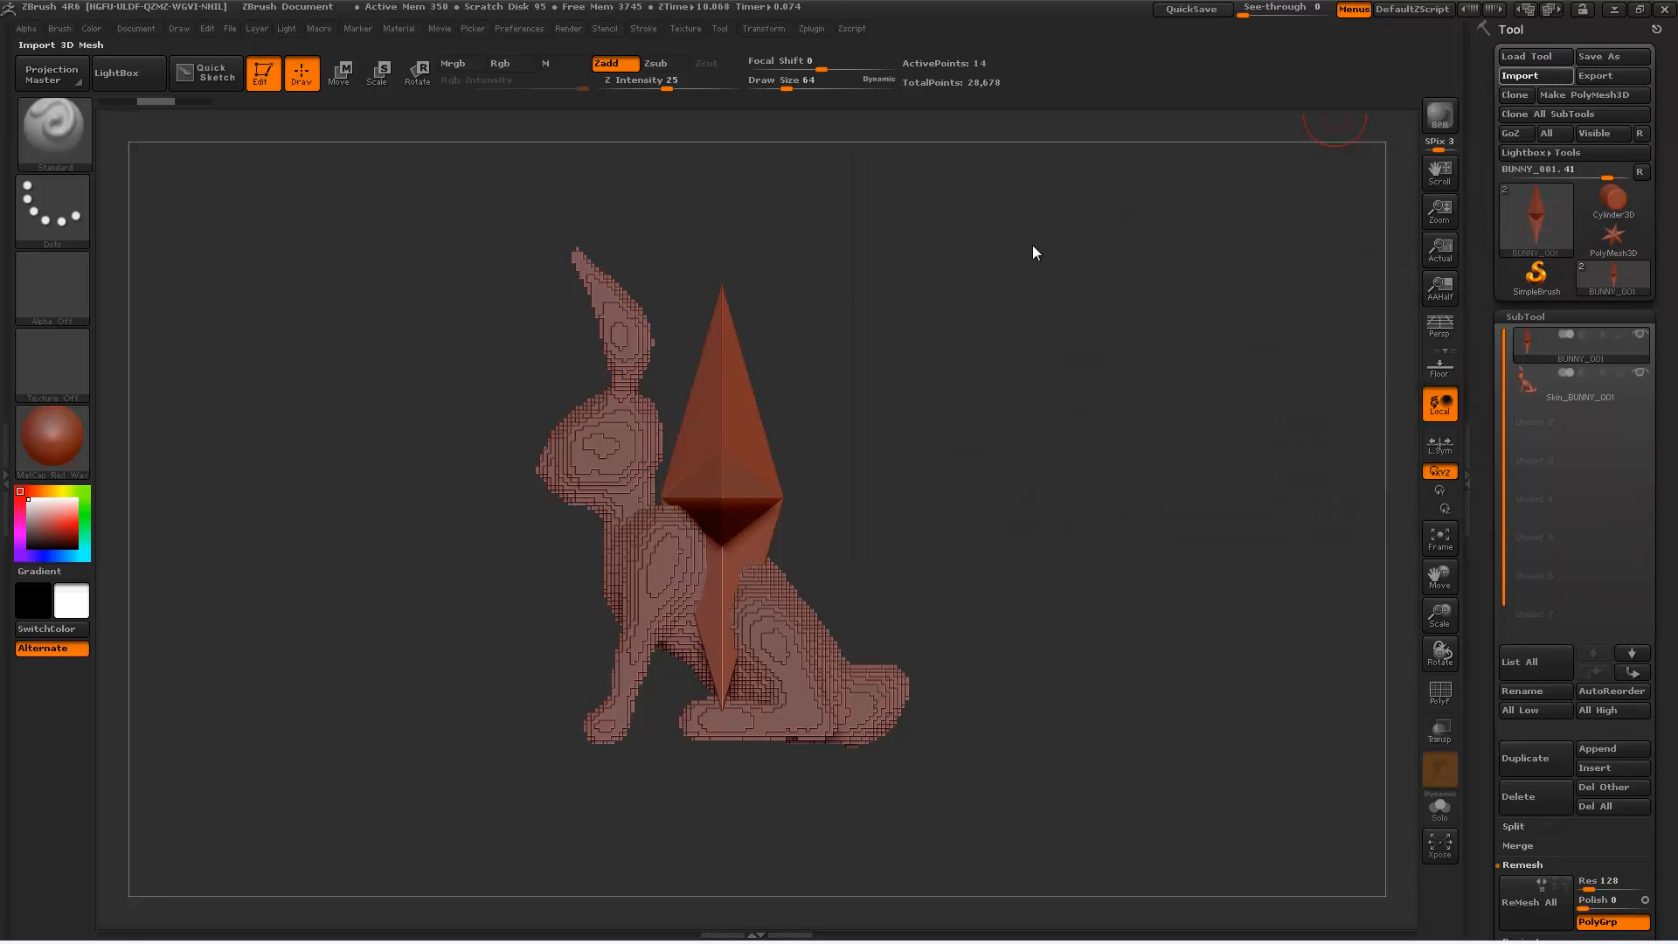
pyautogui.scroll(-5, 362, 302)
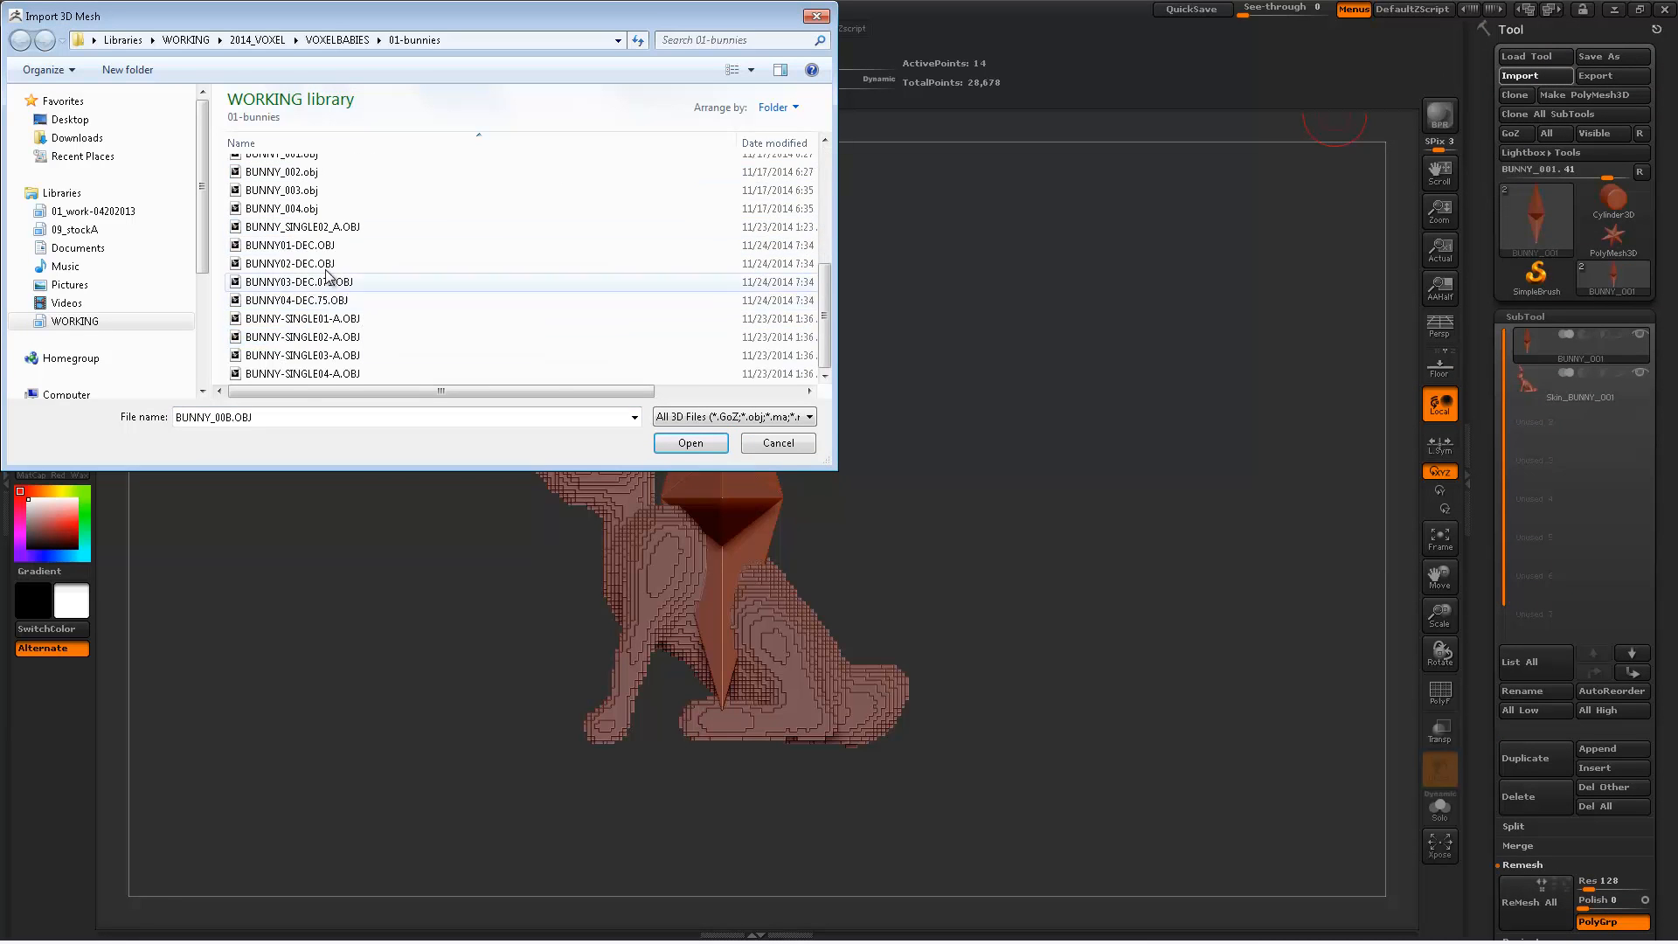
pyautogui.scroll(1, 329, 268)
pyautogui.doubleClick(321, 210)
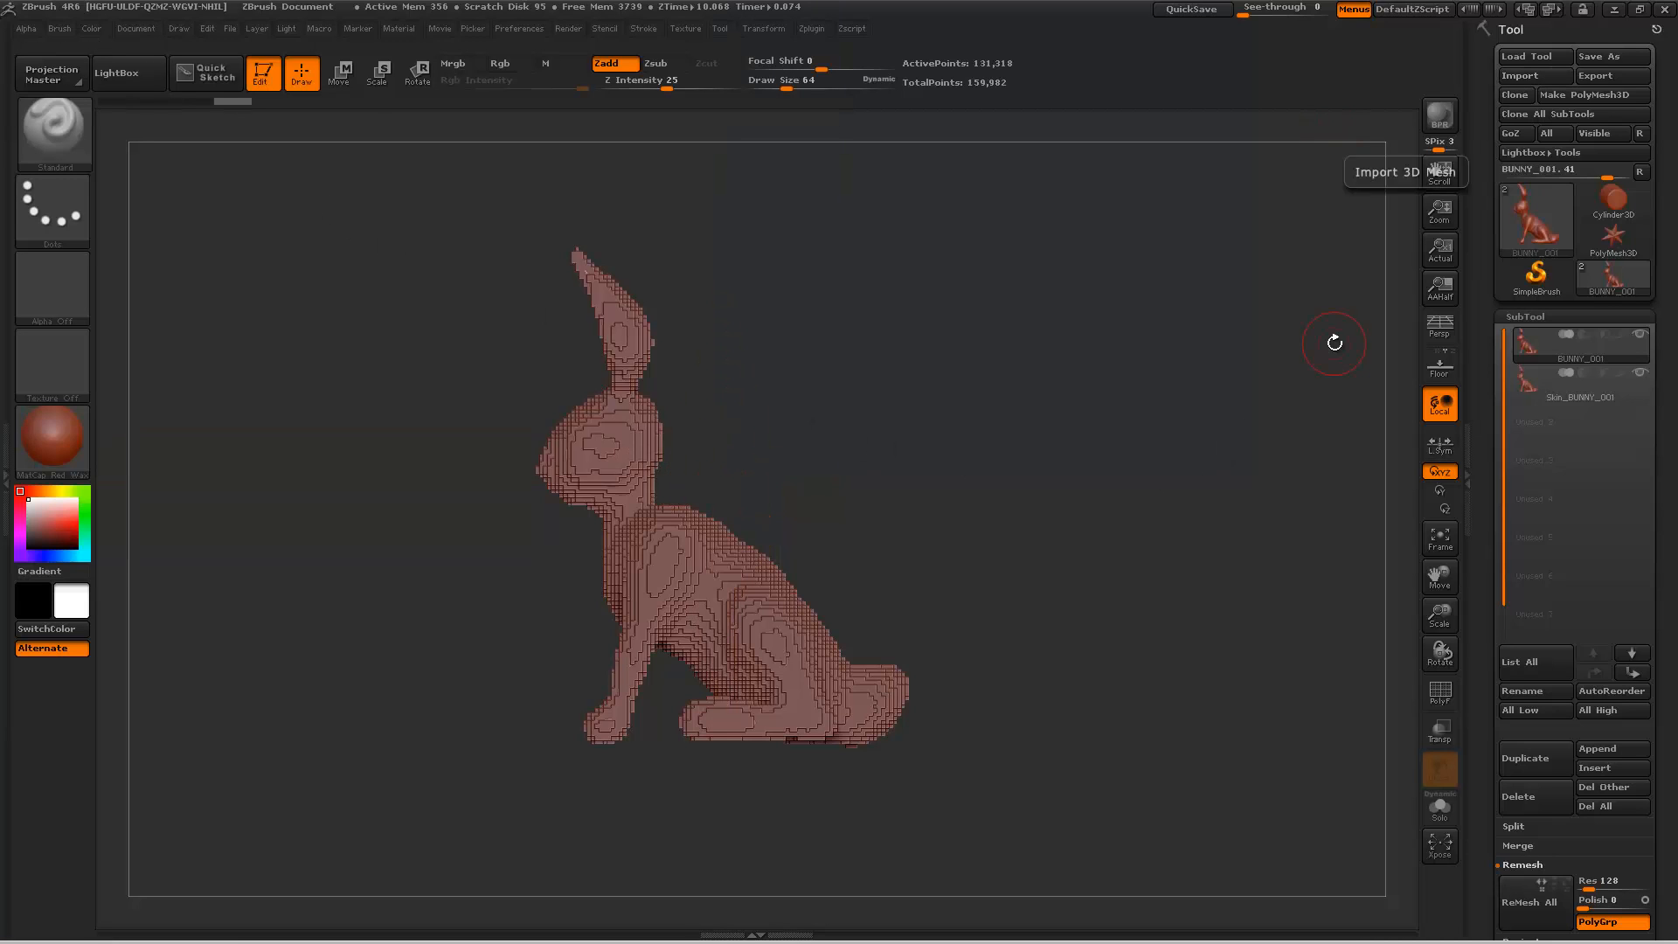
# Step: Hide the first voxel skin and remesh BUNNY_001 with Y symmetry, mirroring it top to bottom
pyautogui.click(1640, 373)
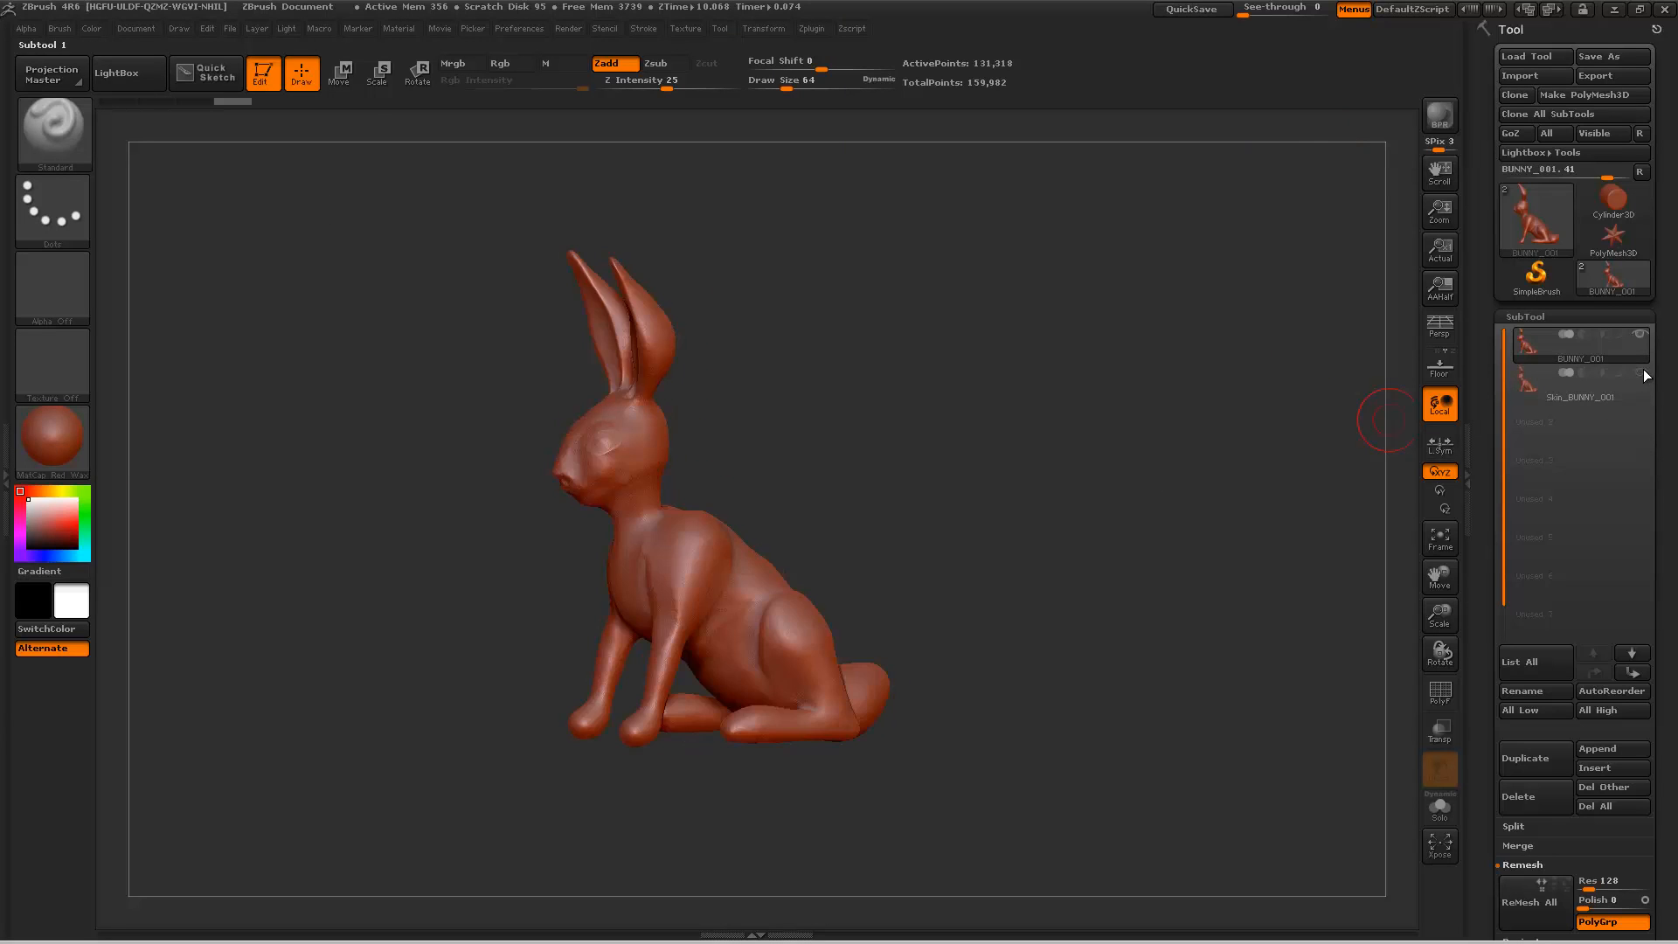
pyautogui.moveTo(1083, 423)
pyautogui.mouseDown()
pyautogui.moveTo(1063, 452)
pyautogui.moveTo(1055, 436)
pyautogui.mouseUp()
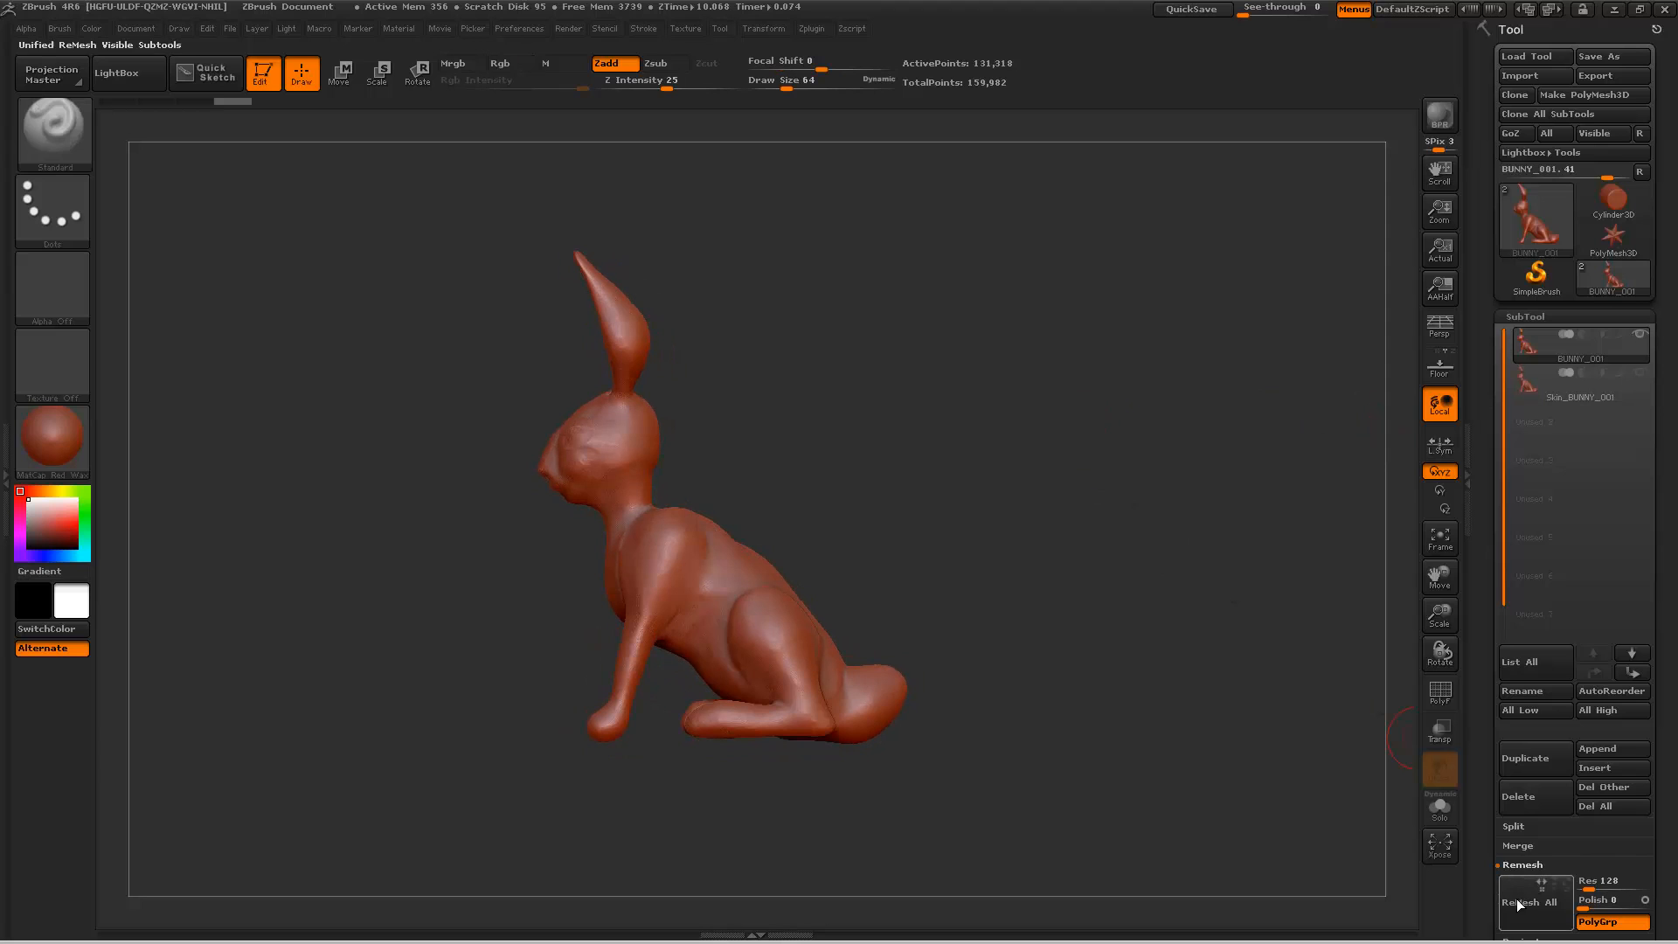
pyautogui.click(1550, 888)
pyautogui.moveTo(946, 432); pyautogui.dragTo(1389, 463)
# Step: Select the vertically mirrored skin, hide BUNNY_001 and view the skin alone from the front
pyautogui.click(1591, 430)
pyautogui.click(1590, 430)
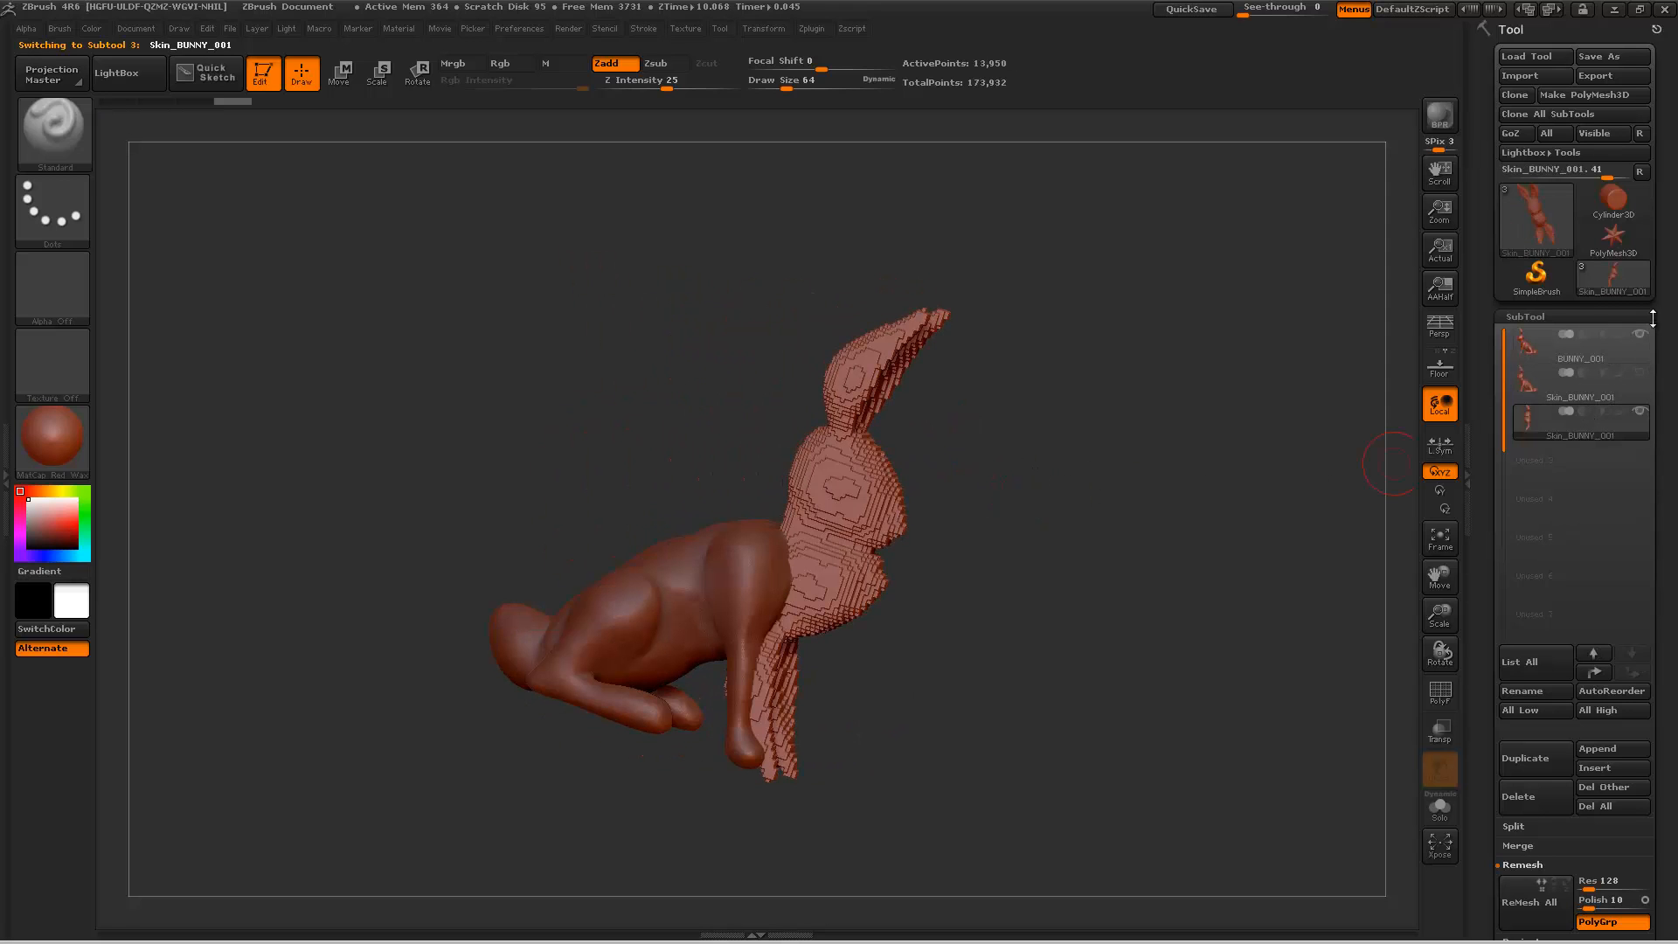
pyautogui.click(1641, 334)
pyautogui.keyDown('shift'); pyautogui.moveTo(1171, 452); pyautogui.dragTo(1022, 453); pyautogui.keyUp('shift')
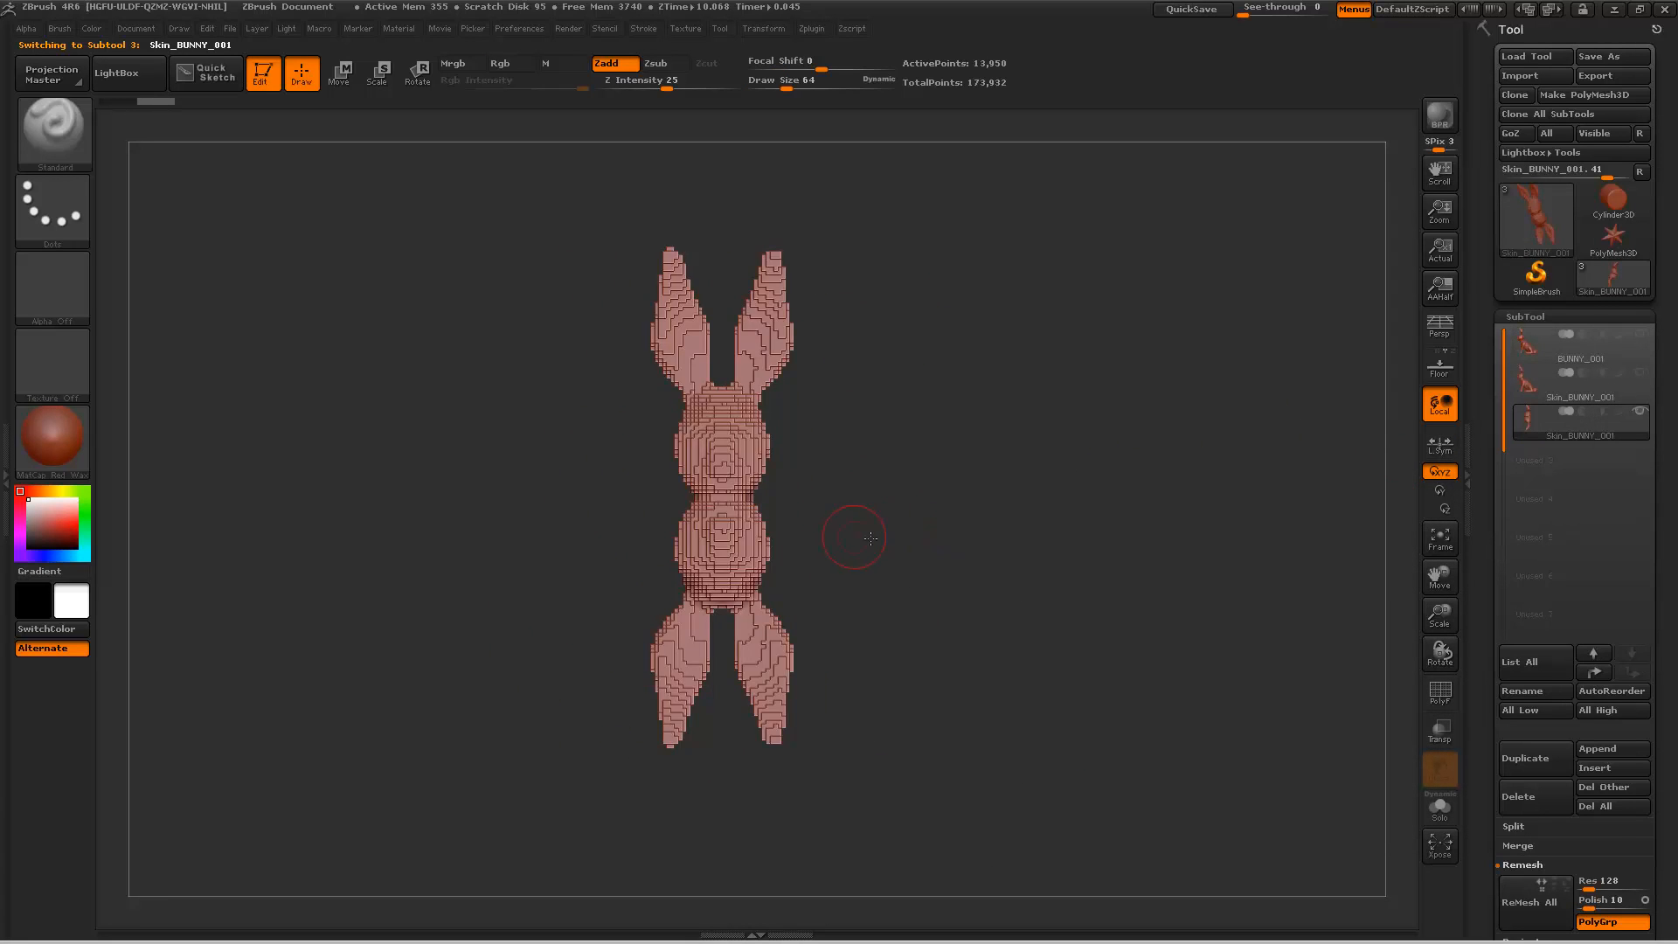
pyautogui.moveTo(871, 537)
pyautogui.mouseDown()
pyautogui.moveTo(941, 543)
pyautogui.moveTo(797, 555)
pyautogui.moveTo(801, 496)
pyautogui.moveTo(843, 529)
pyautogui.moveTo(896, 536)
pyautogui.moveTo(847, 552)
pyautogui.moveTo(909, 556)
pyautogui.moveTo(847, 558)
pyautogui.moveTo(898, 548)
pyautogui.mouseUp()
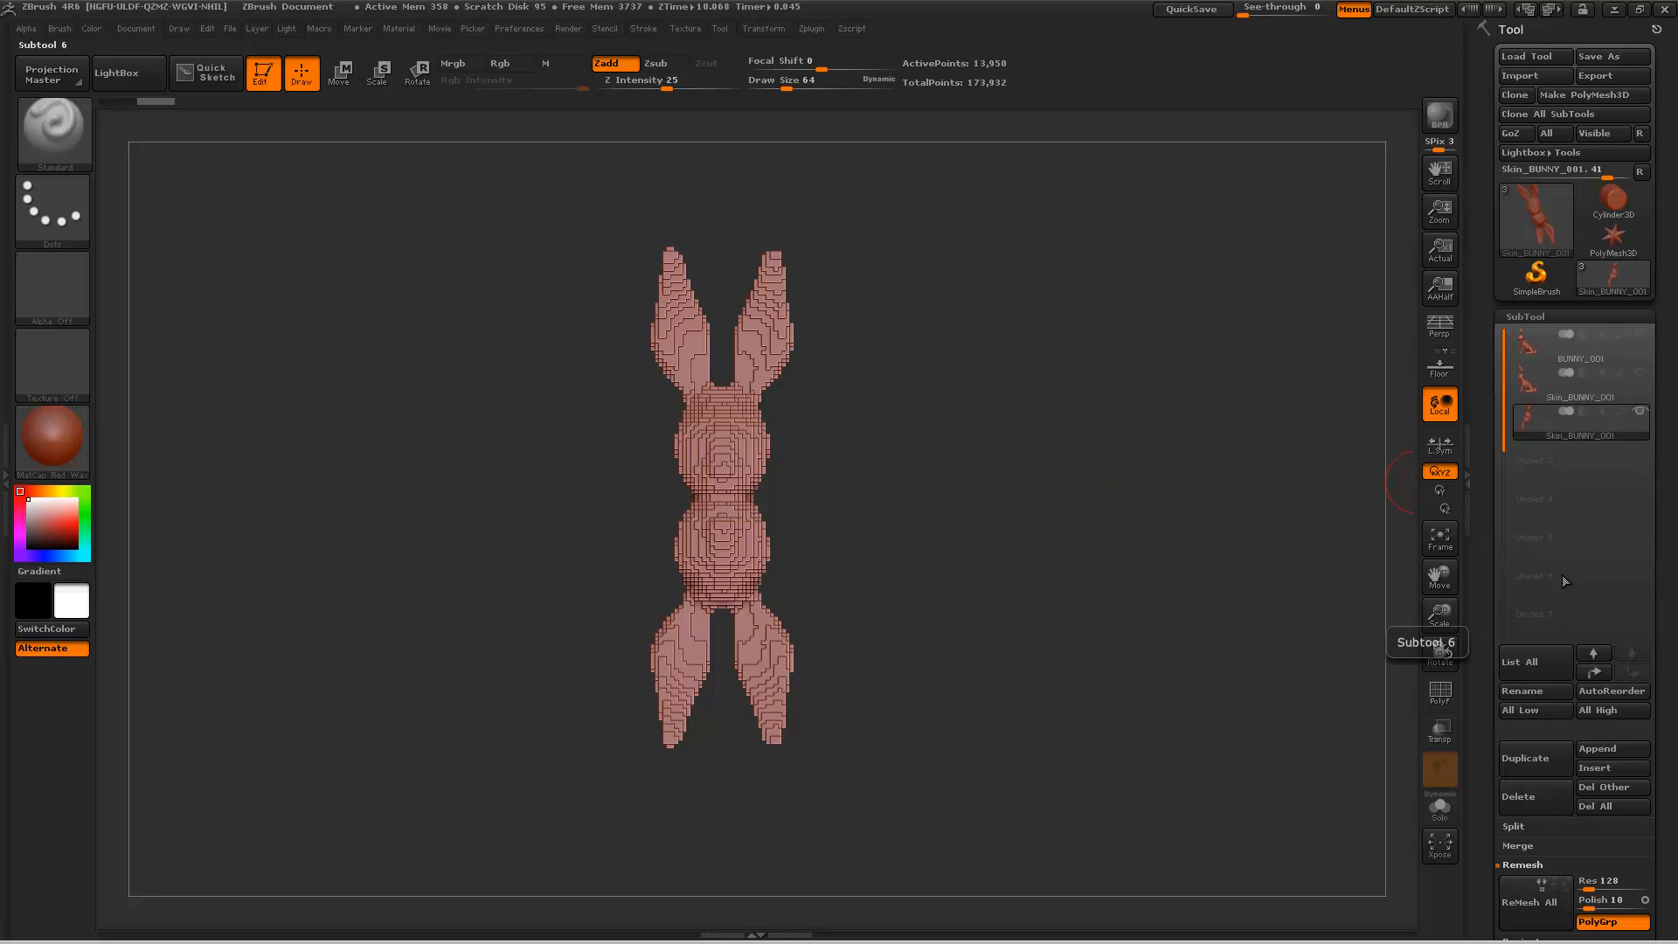
# Step: Select BUNNY_001, hide the vertically mirrored skin and remesh with Z symmetry, mirroring the bunny front to back
pyautogui.click(1629, 354)
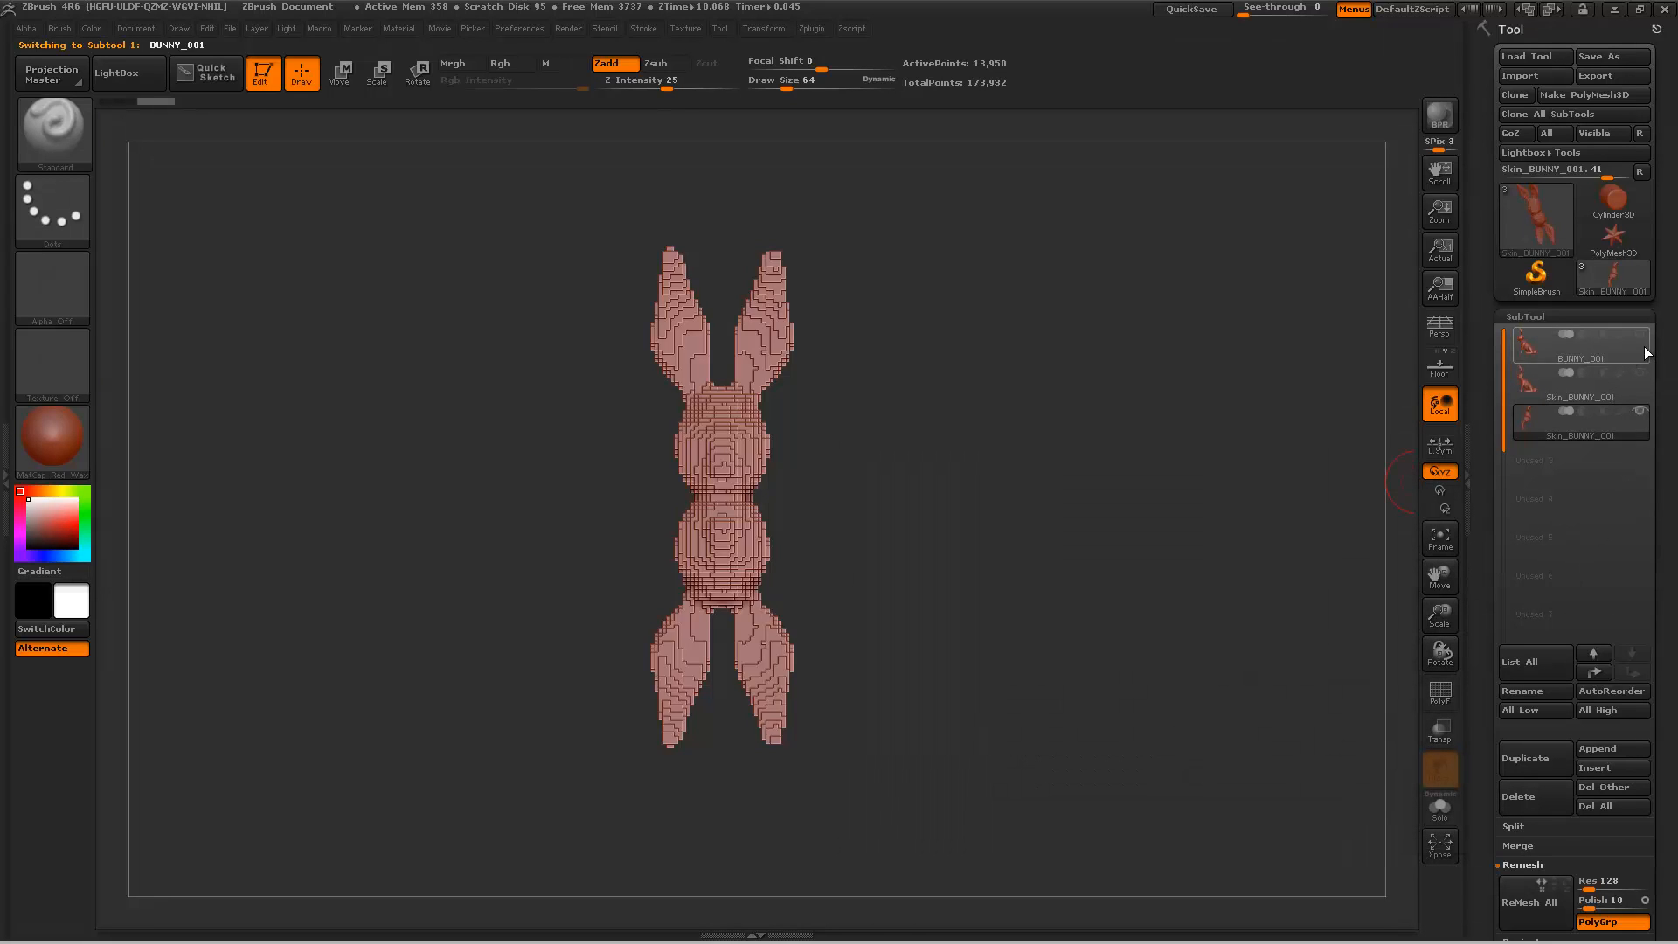
pyautogui.click(1639, 411)
pyautogui.keyDown('shift'); pyautogui.moveTo(1049, 537); pyautogui.dragTo(891, 547); pyautogui.keyUp('shift')
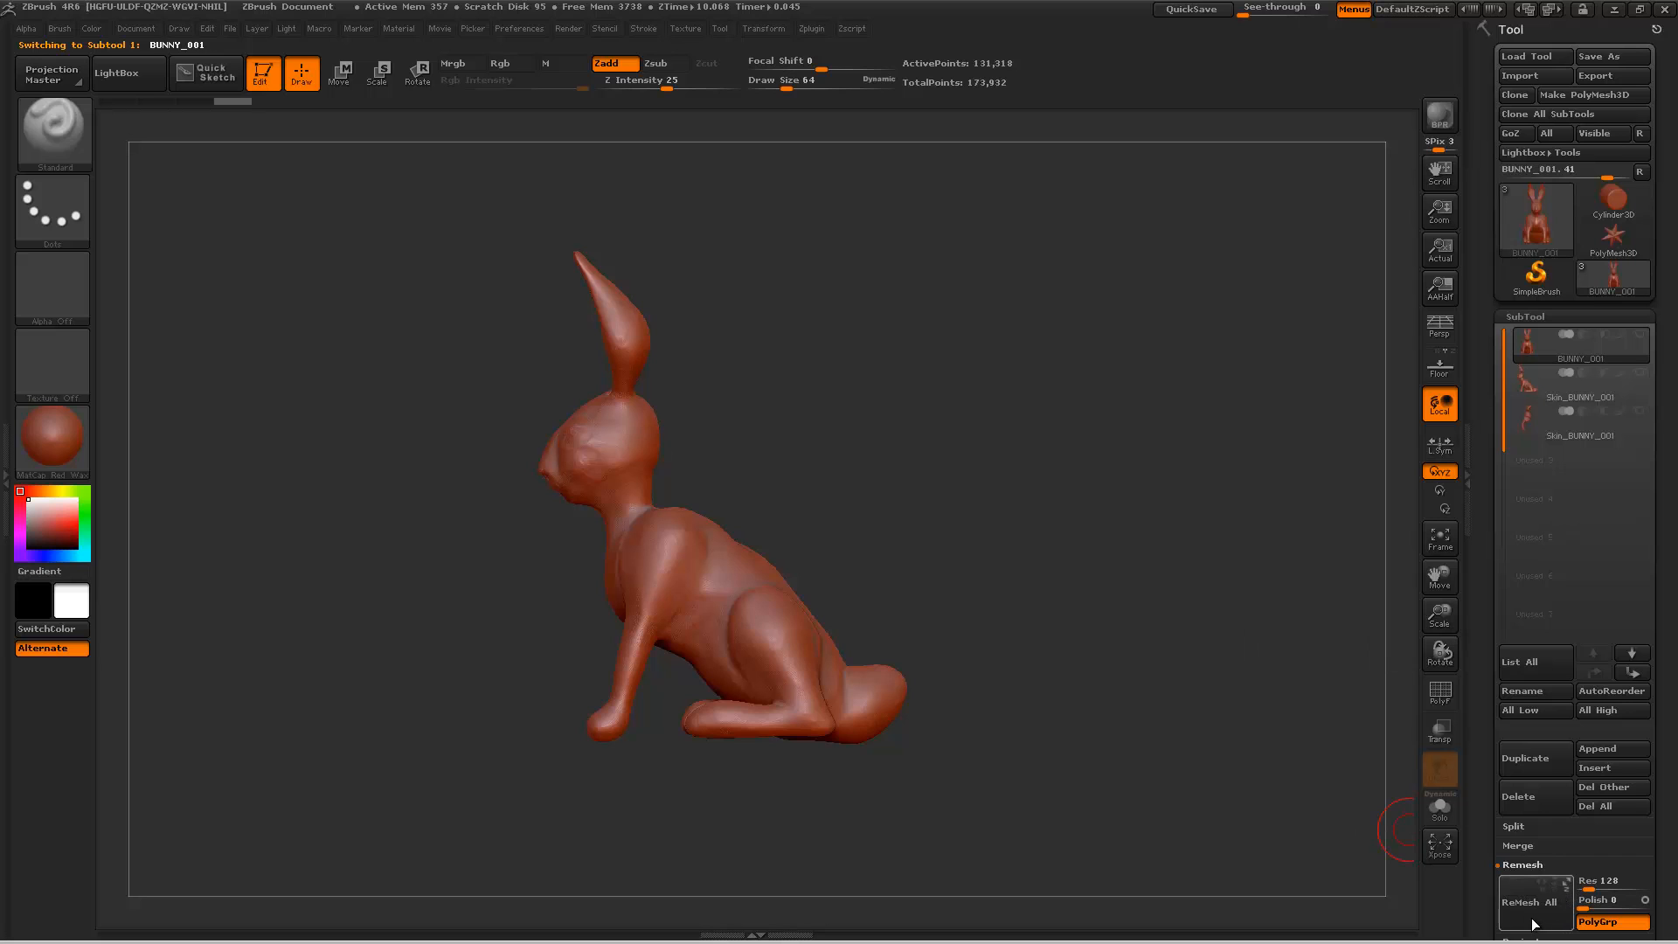
pyautogui.click(1568, 896)
pyautogui.moveTo(1067, 602); pyautogui.dragTo(1043, 577)
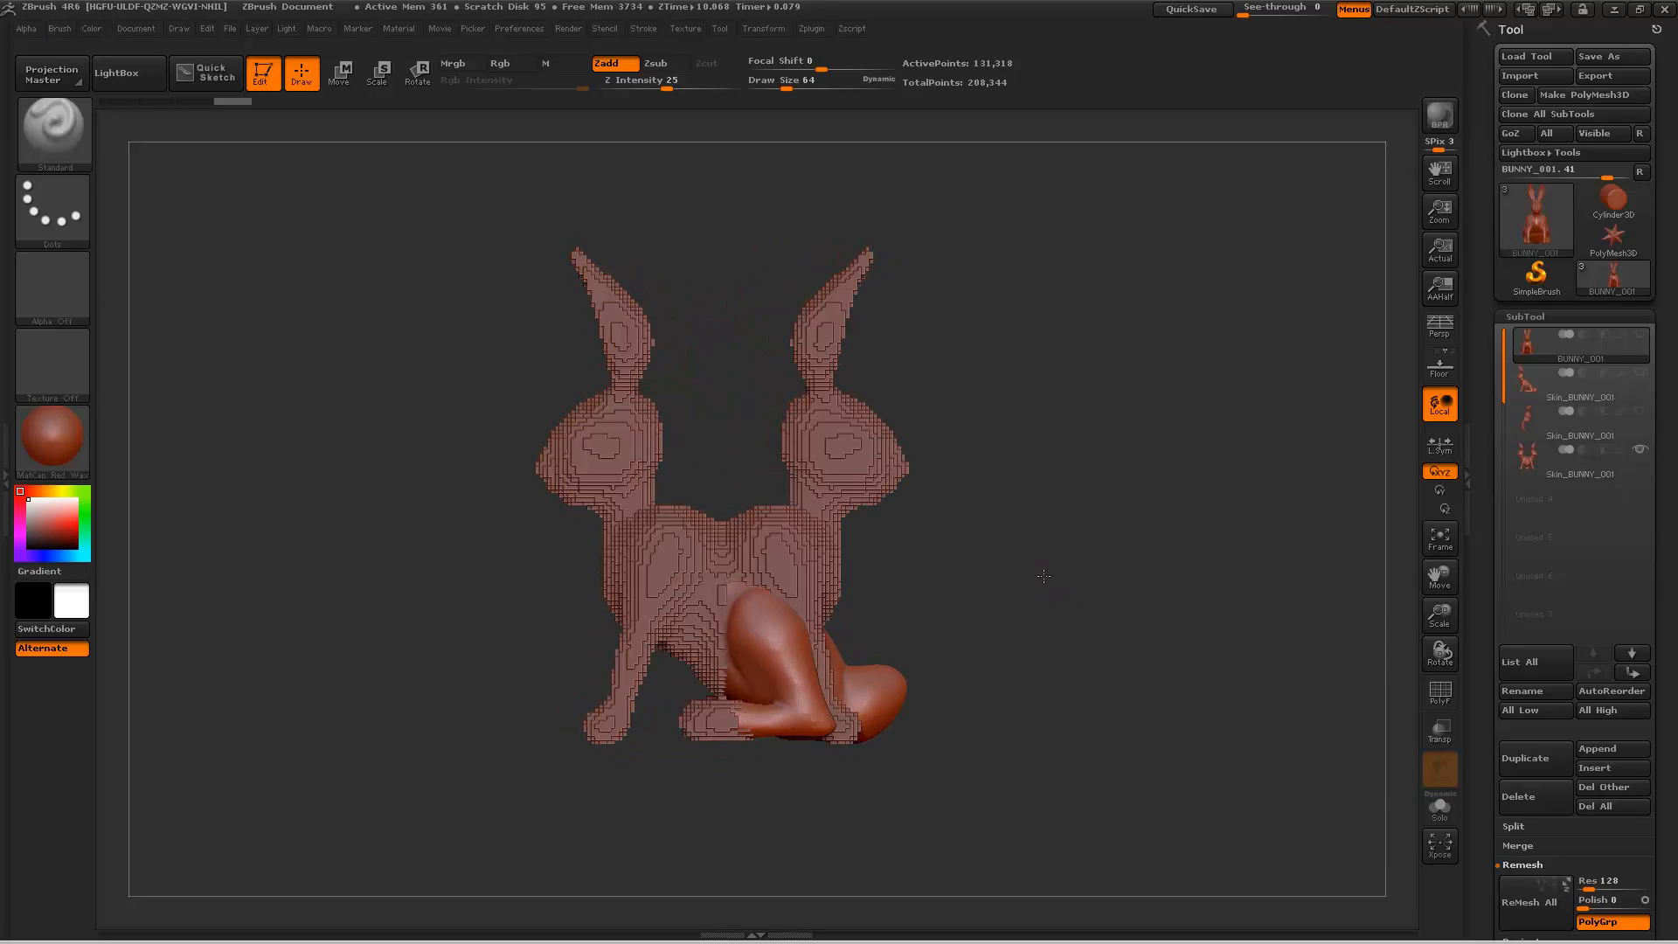
# Step: Hide the front-to-back mirrored skin, set the remesh resolution to 64 and remesh BUNNY_001 without that mirroring
pyautogui.click(1640, 450)
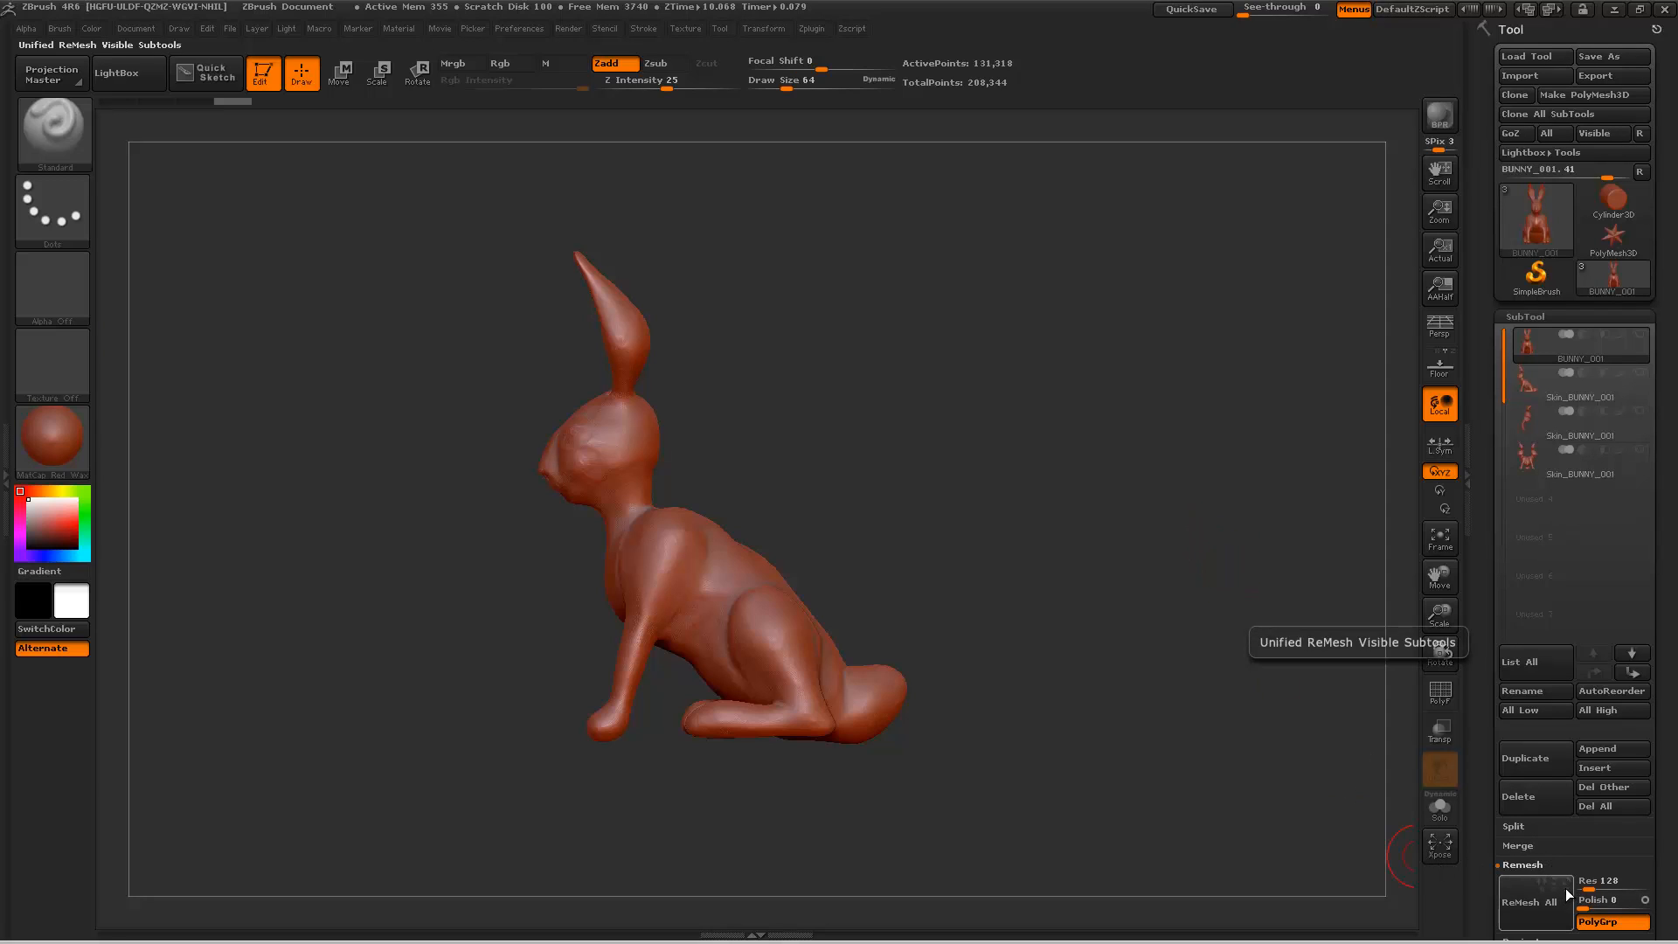
pyautogui.click(1606, 883)
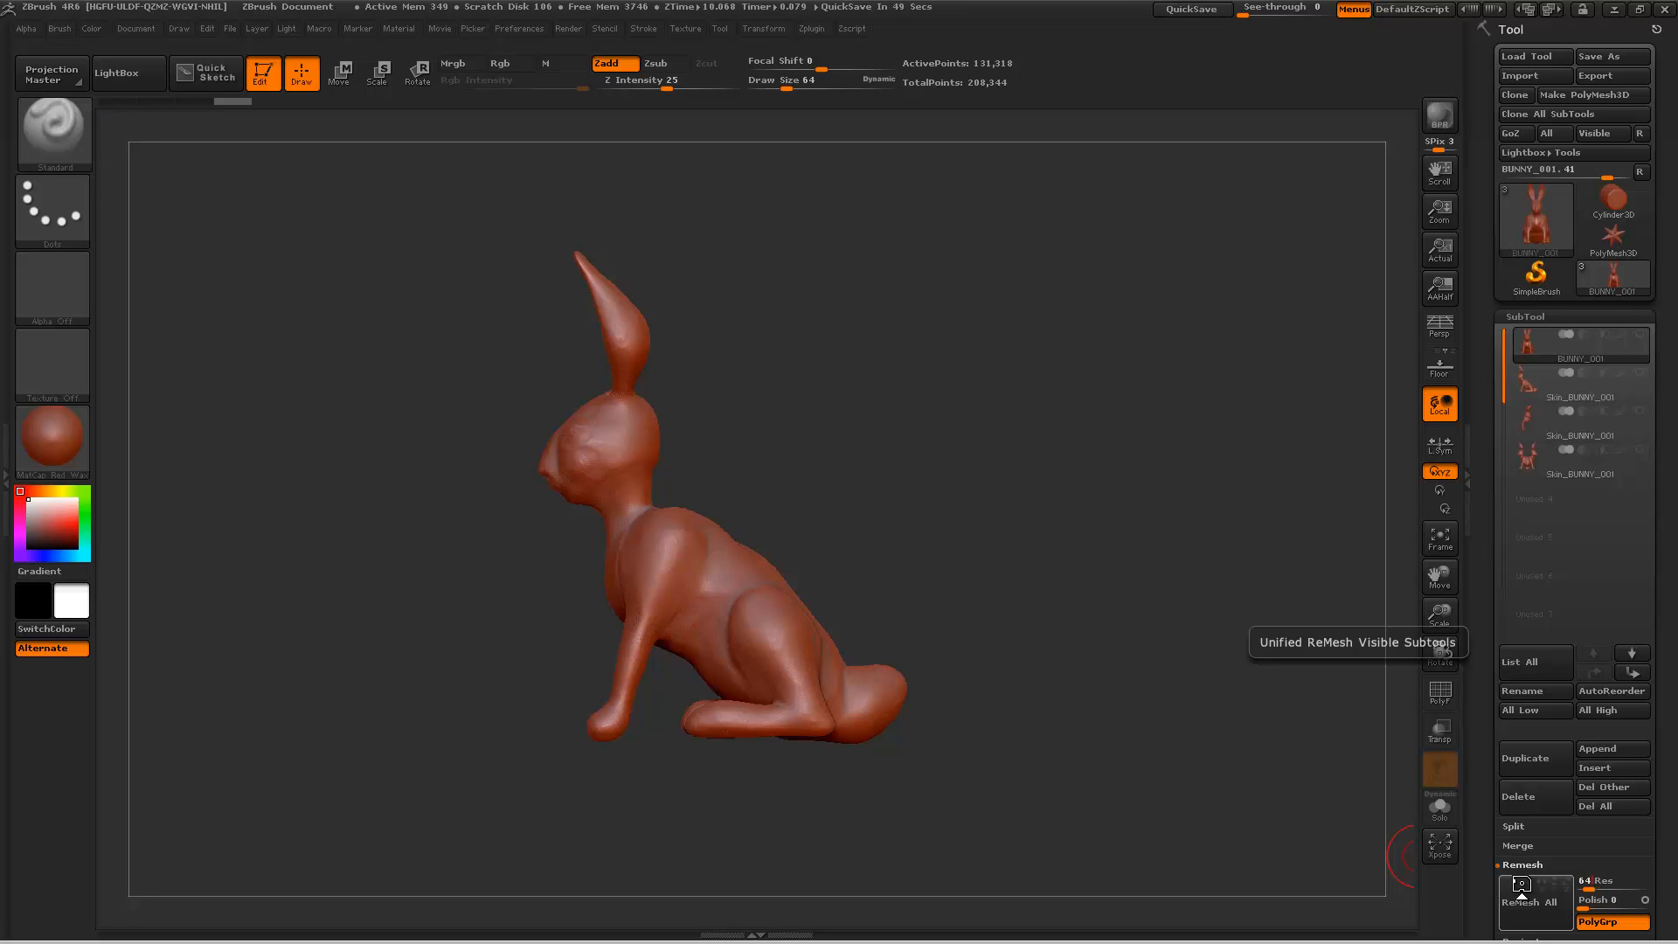
pyautogui.click(1521, 885)
pyautogui.moveTo(1030, 603); pyautogui.dragTo(994, 612)
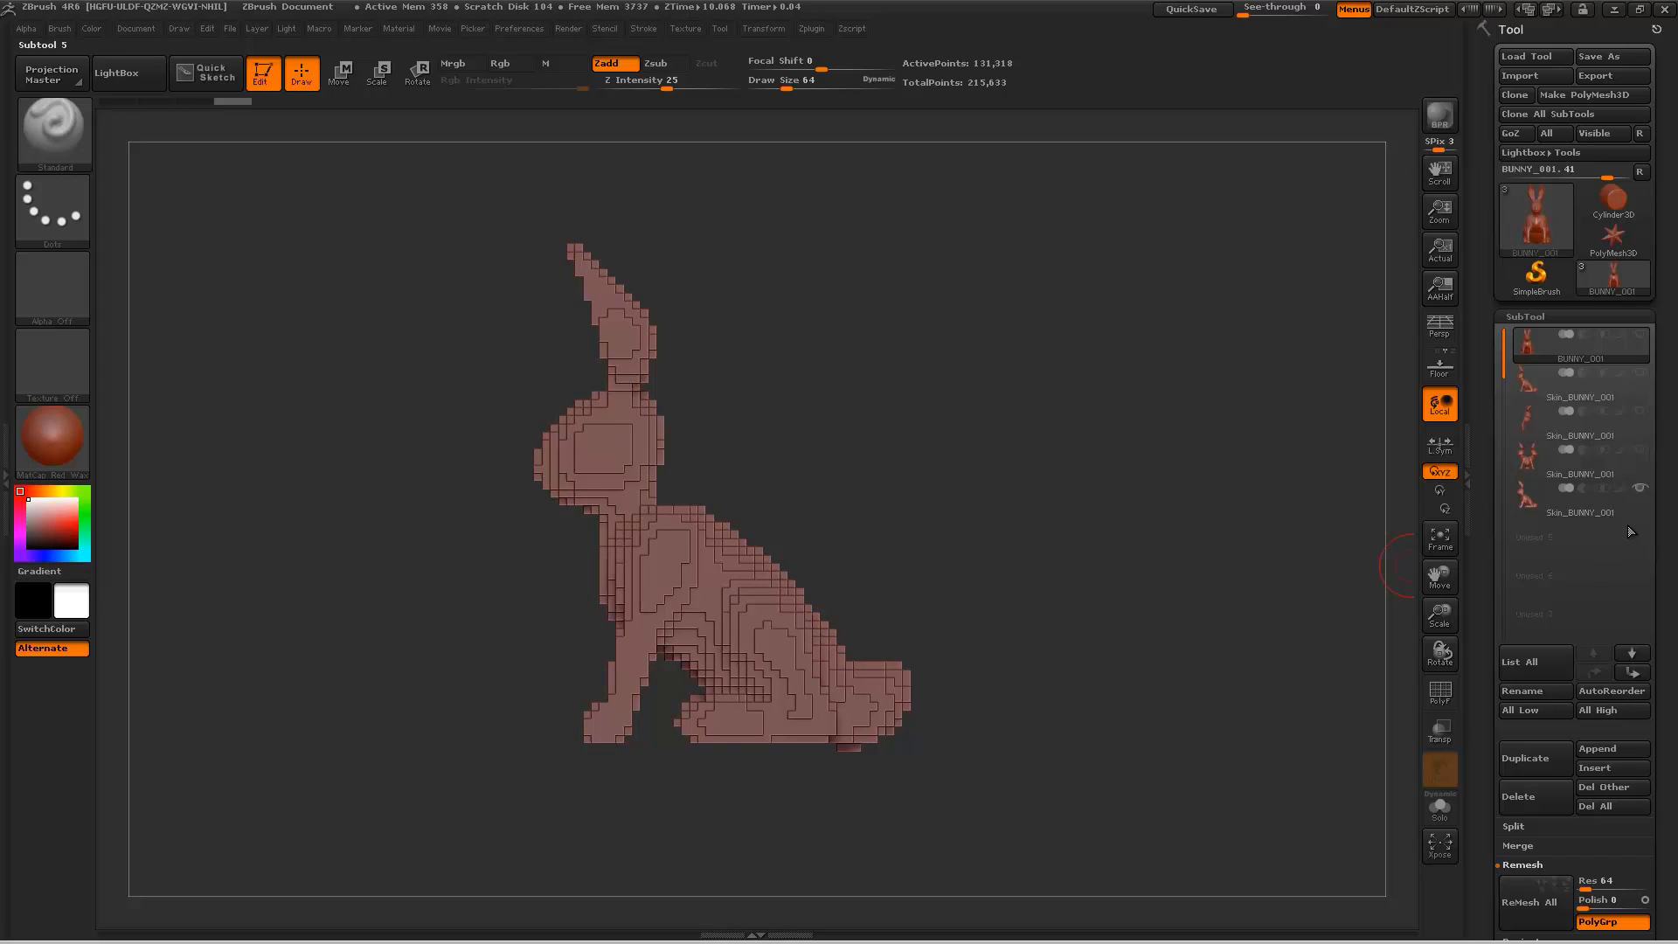
# Step: Hide the resolution-64 skin and remesh BUNNY_001 at resolution 16
pyautogui.click(1640, 487)
pyautogui.click(1604, 869)
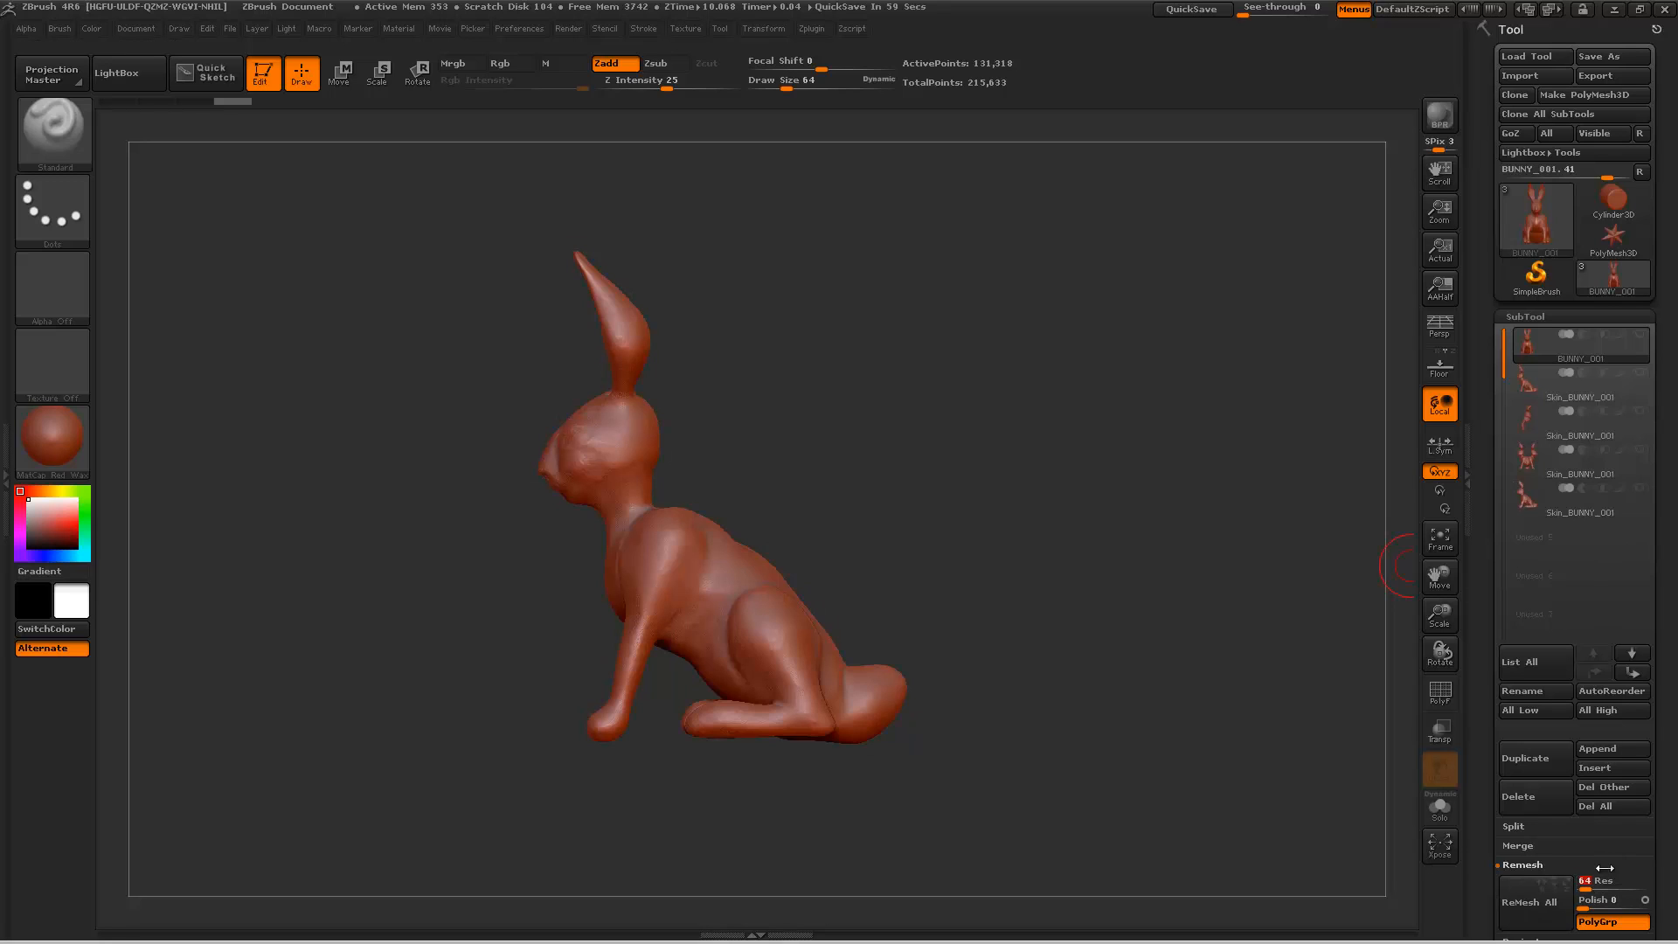
pyautogui.click(1543, 891)
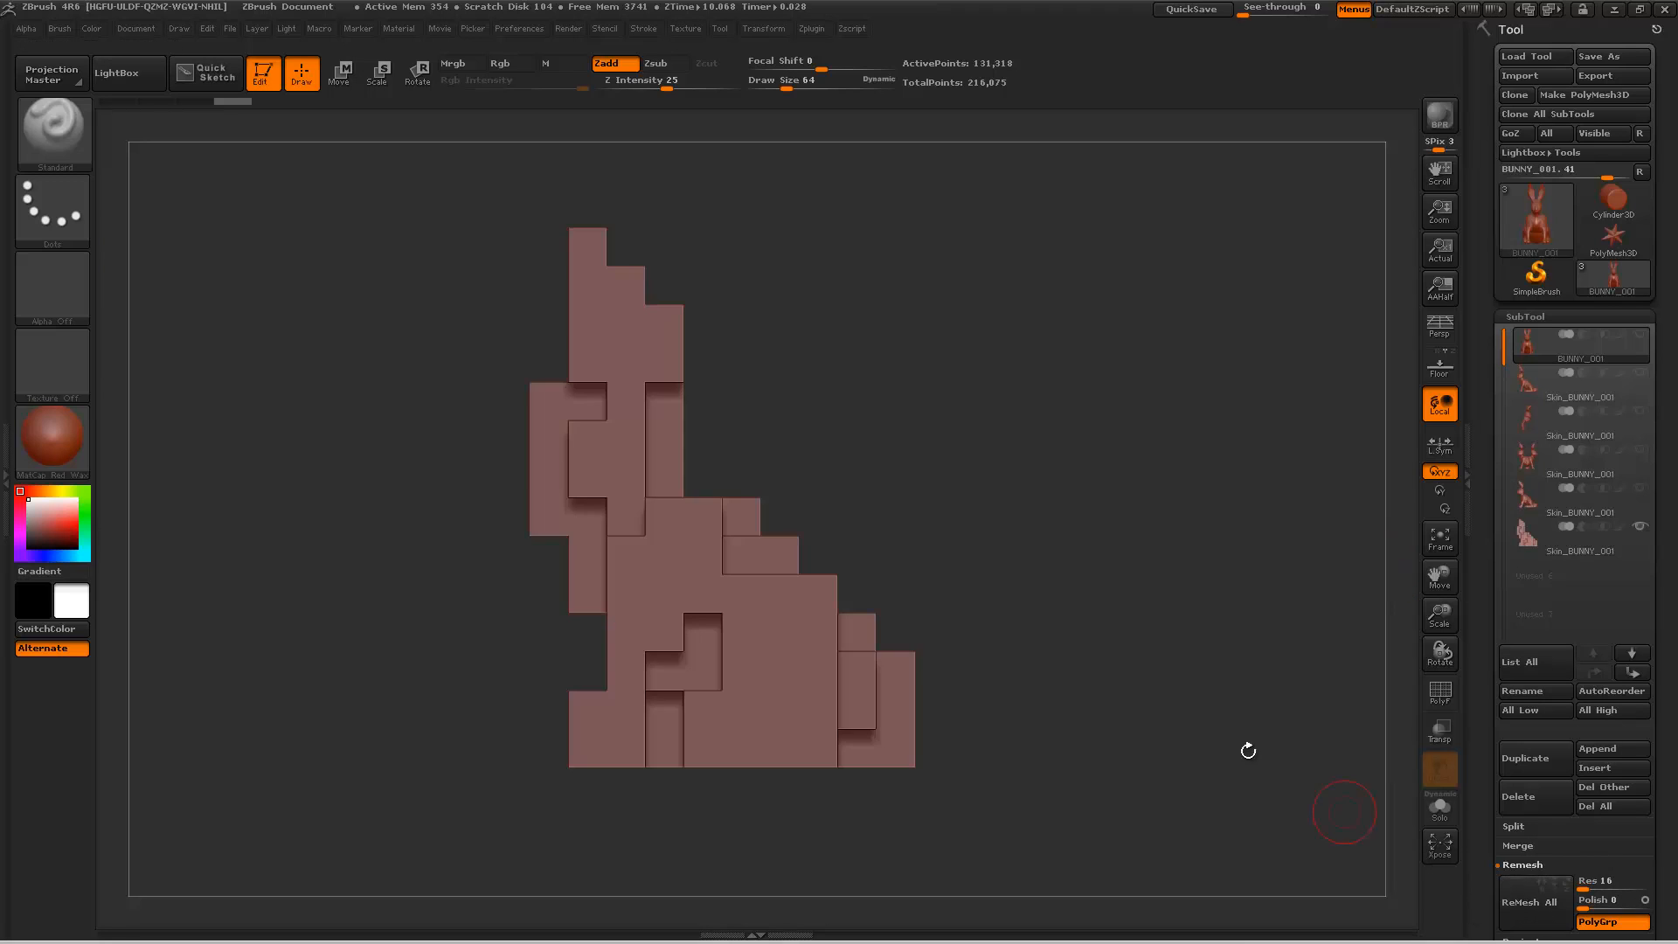
pyautogui.moveTo(1247, 749); pyautogui.dragTo(1131, 704)
# Step: Hide the resolution-16 skin, view the bunny from the side and set the SelectRect brush's stroke to Lasso
pyautogui.click(1640, 525)
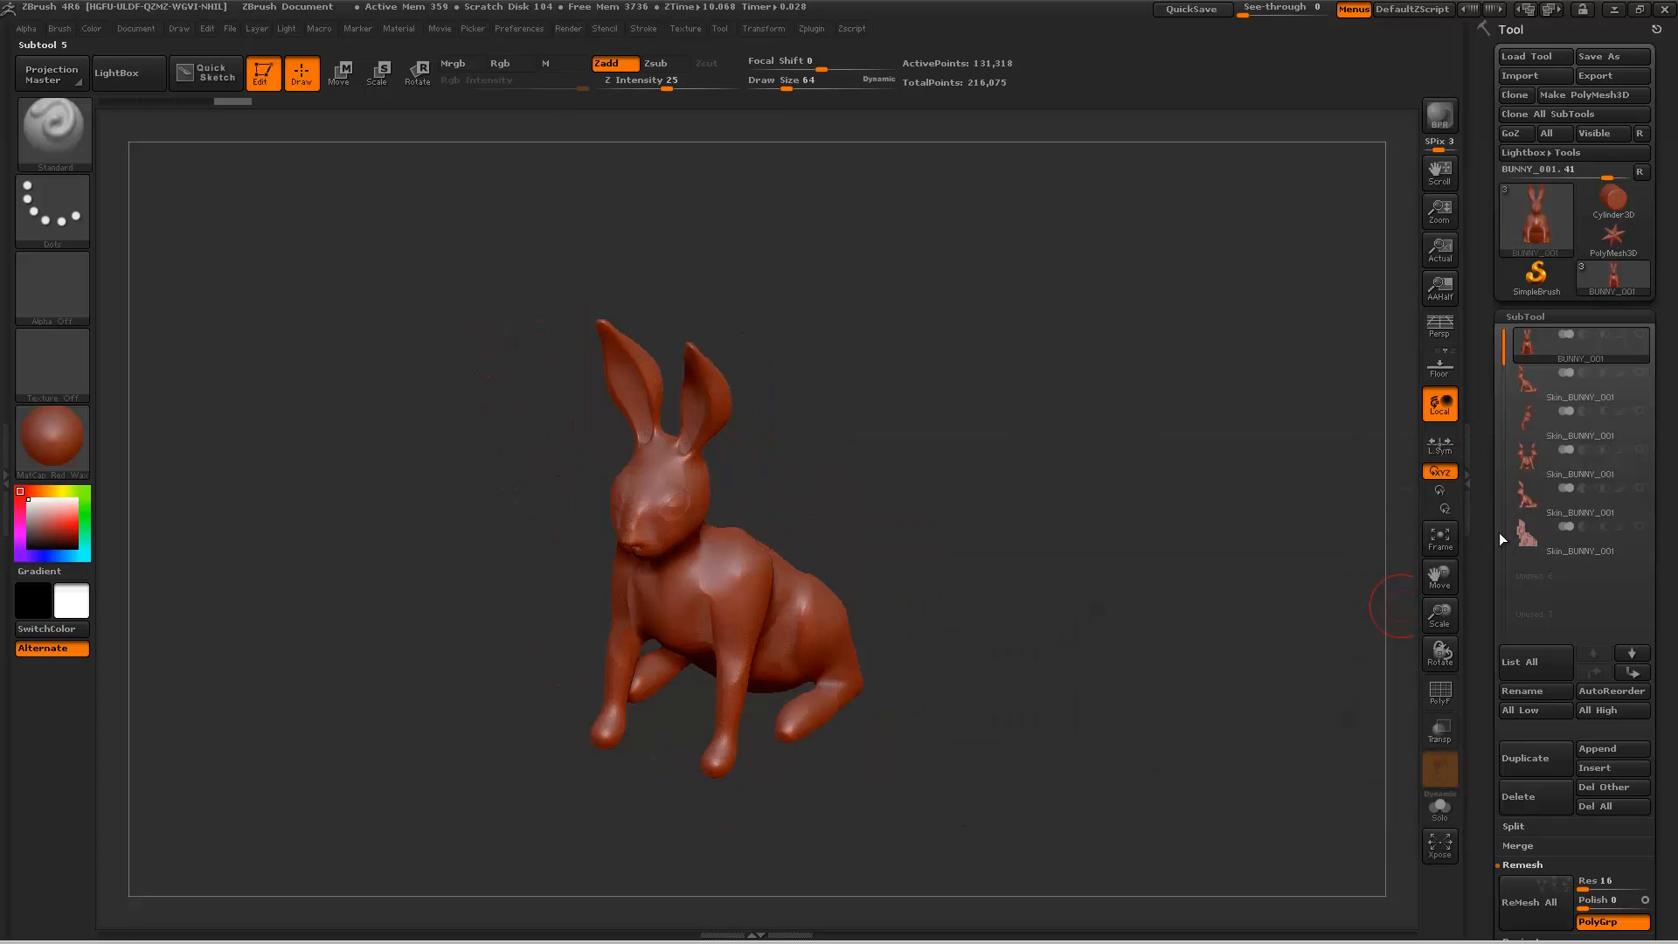
pyautogui.keyDown('shift'); pyautogui.moveTo(1056, 517); pyautogui.dragTo(1038, 582); pyautogui.keyUp('shift')
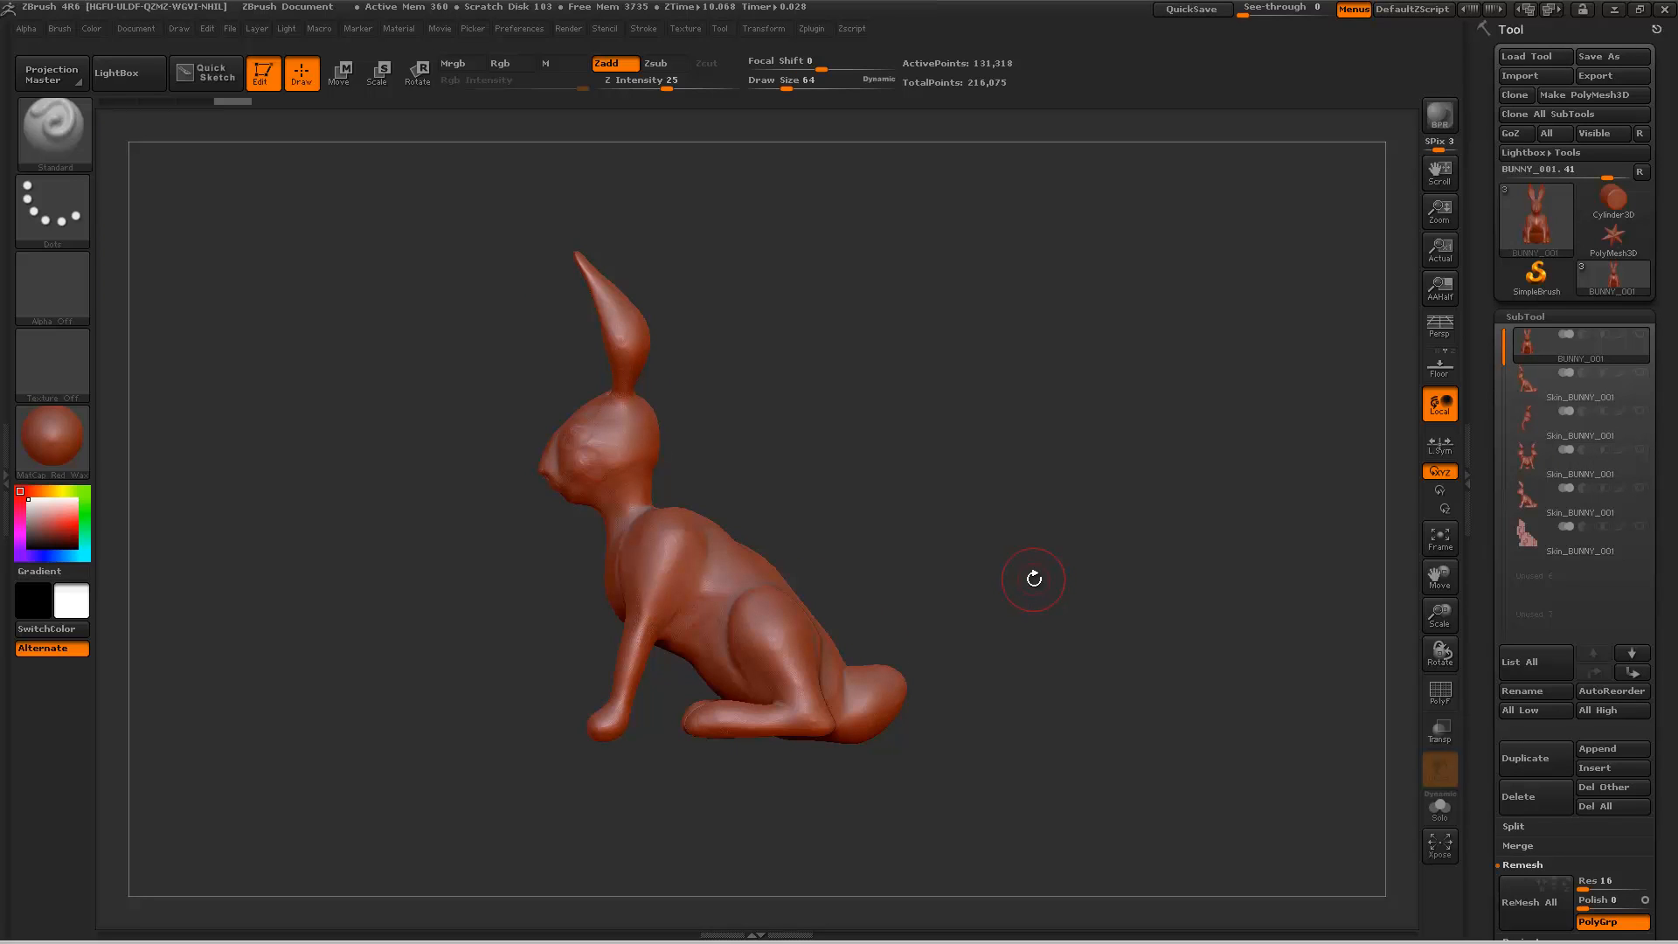
pyautogui.hotkey('ctrl', 'shift')
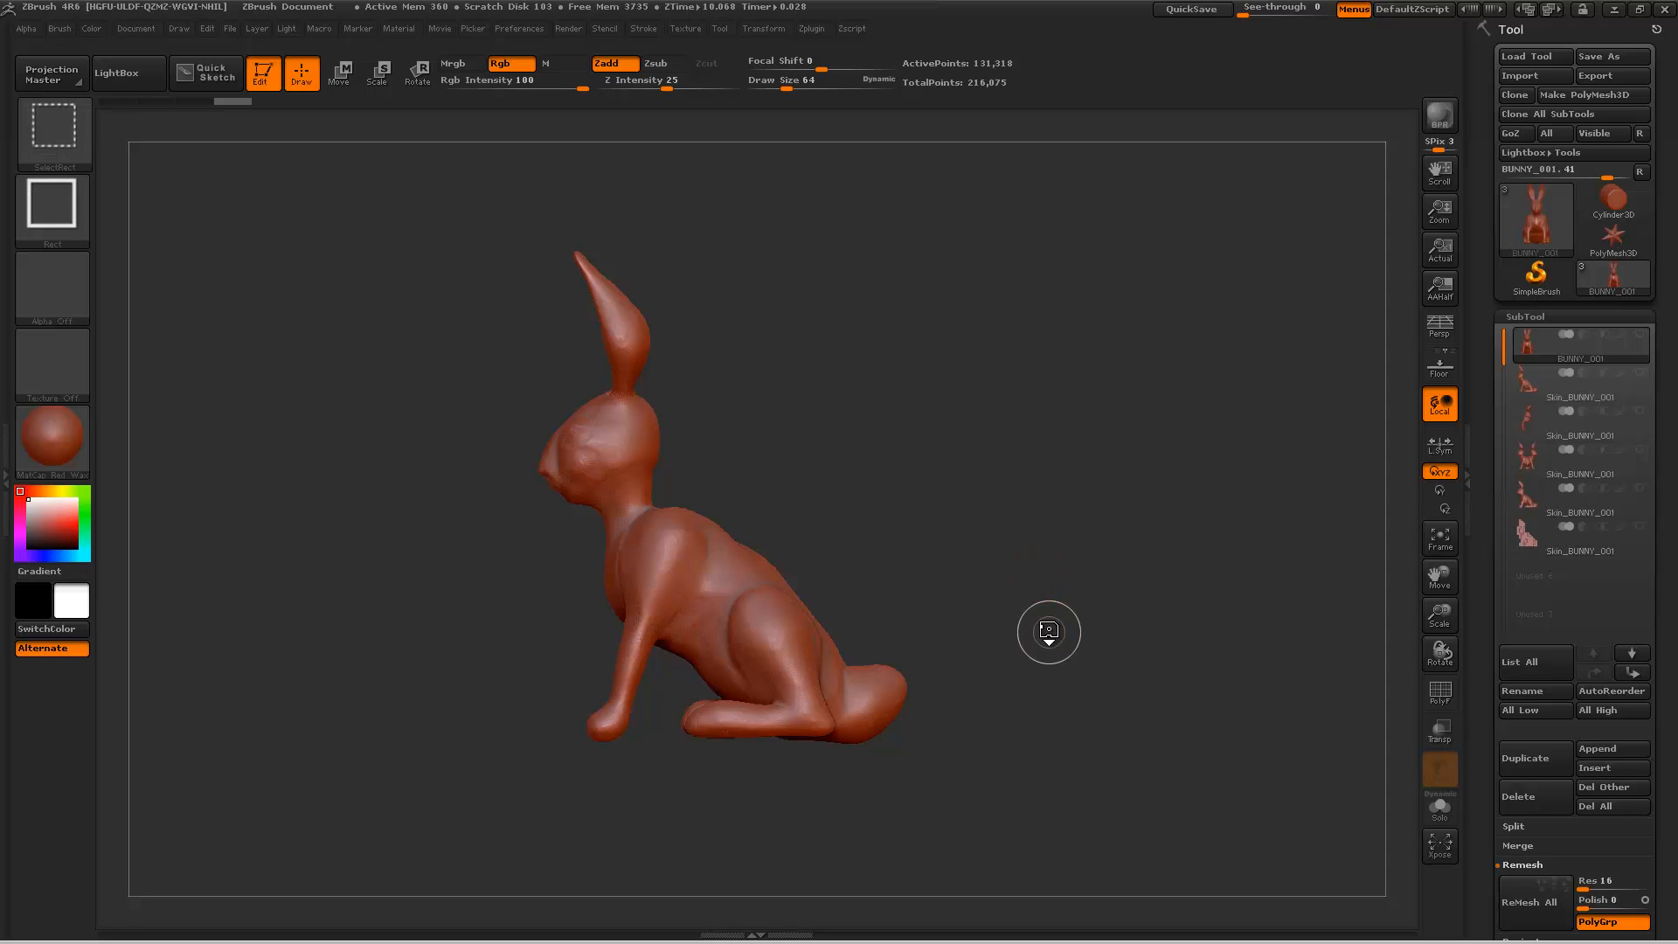
pyautogui.click(55, 147)
pyautogui.click(57, 210)
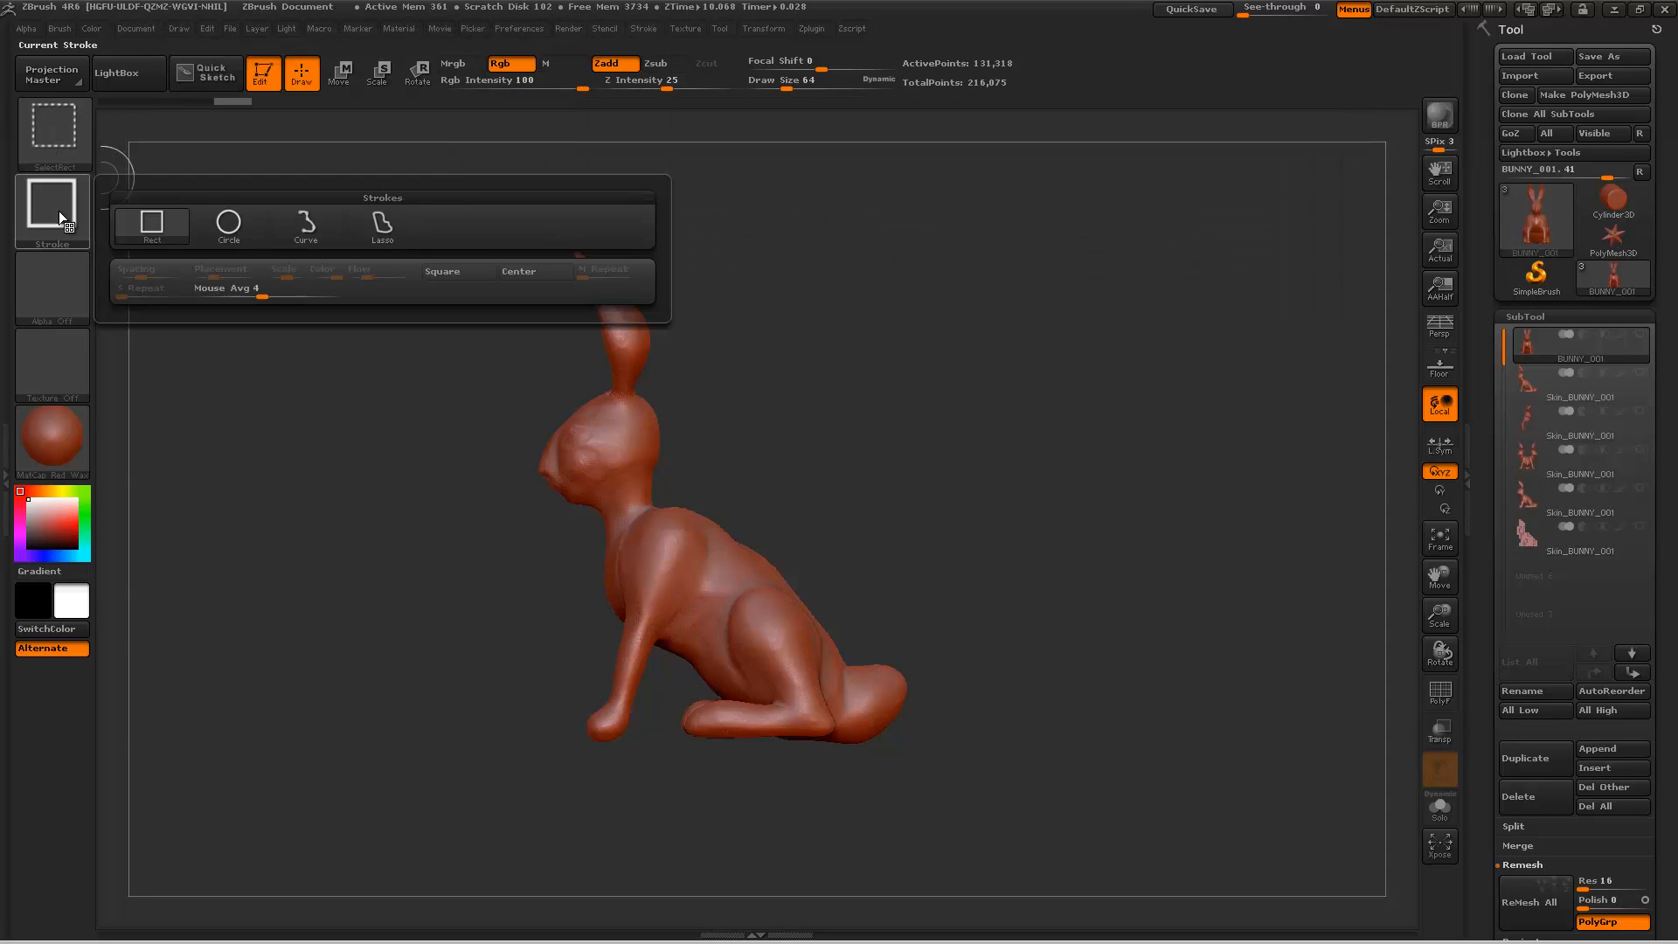
pyautogui.click(398, 233)
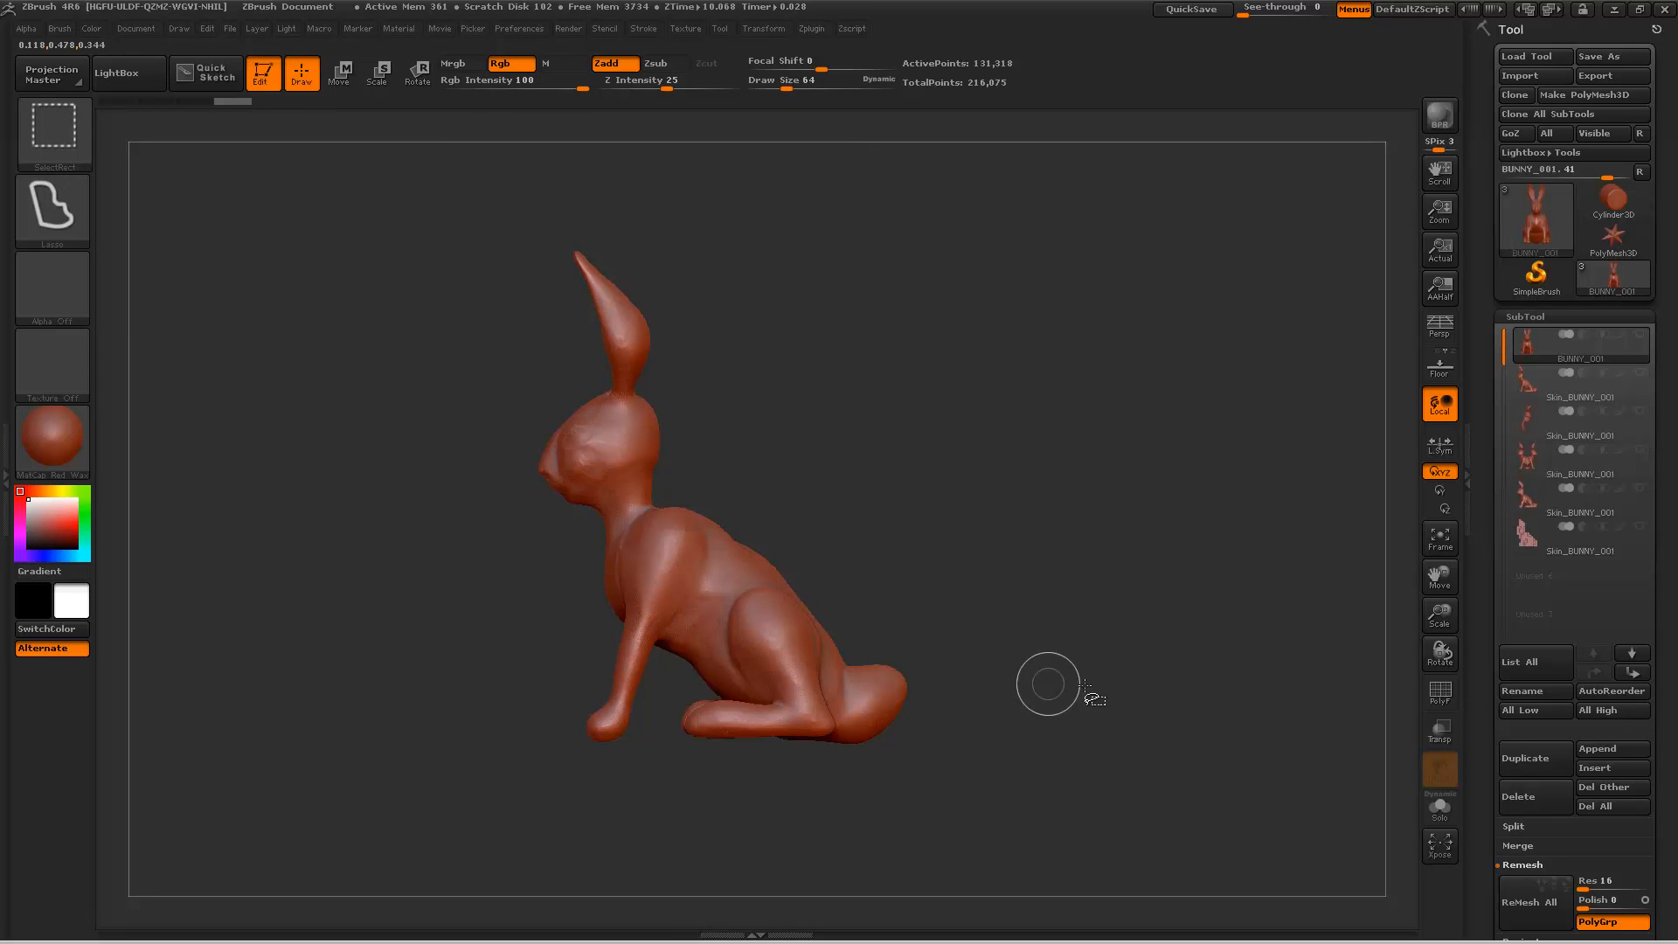
# Step: Isolate the bunny's hindquarters with a lasso selection and turn on double-sided display for the mesh
pyautogui.moveTo(1057, 608)
pyautogui.keyDown('ctrl'); pyautogui.keyDown('shift'); pyautogui.mouseDown()
pyautogui.moveTo(719, 611)
pyautogui.moveTo(751, 803)
pyautogui.moveTo(1167, 894)
pyautogui.moveTo(1237, 799)
pyautogui.moveTo(1094, 693)
pyautogui.moveTo(1361, 769)
pyautogui.mouseUp(); pyautogui.keyUp('shift'); pyautogui.keyUp('ctrl')
pyautogui.moveTo(1490, 828); pyautogui.dragTo(1477, 637)
pyautogui.click(1559, 686)
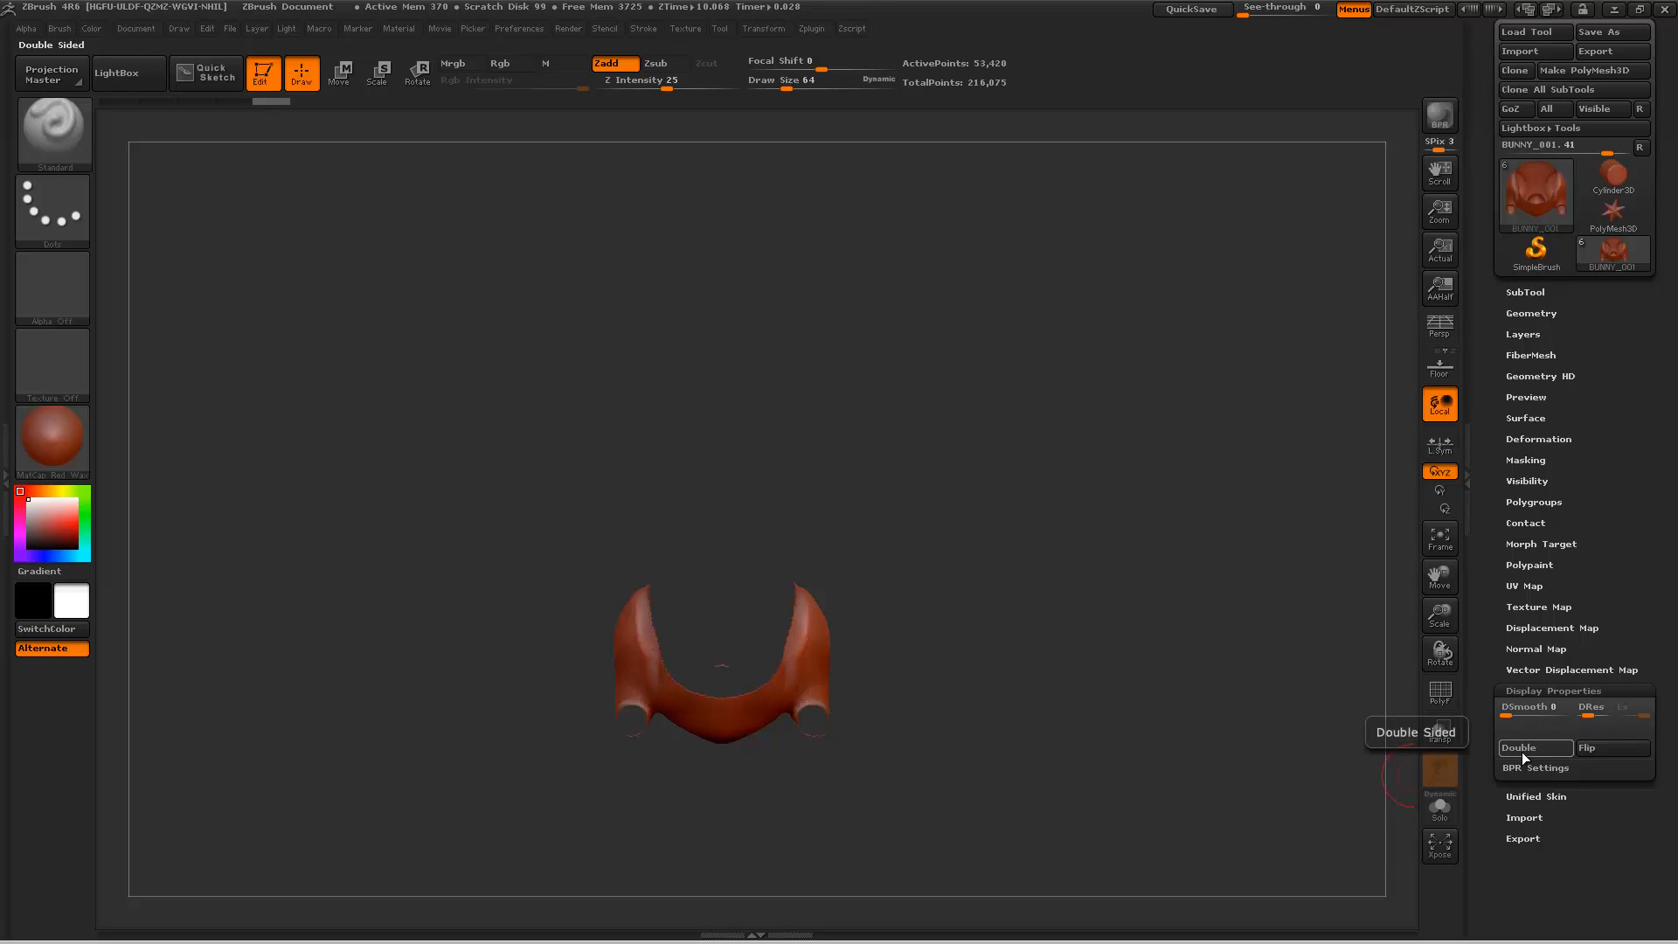
pyautogui.click(1522, 749)
pyautogui.moveTo(1004, 532); pyautogui.dragTo(1277, 554)
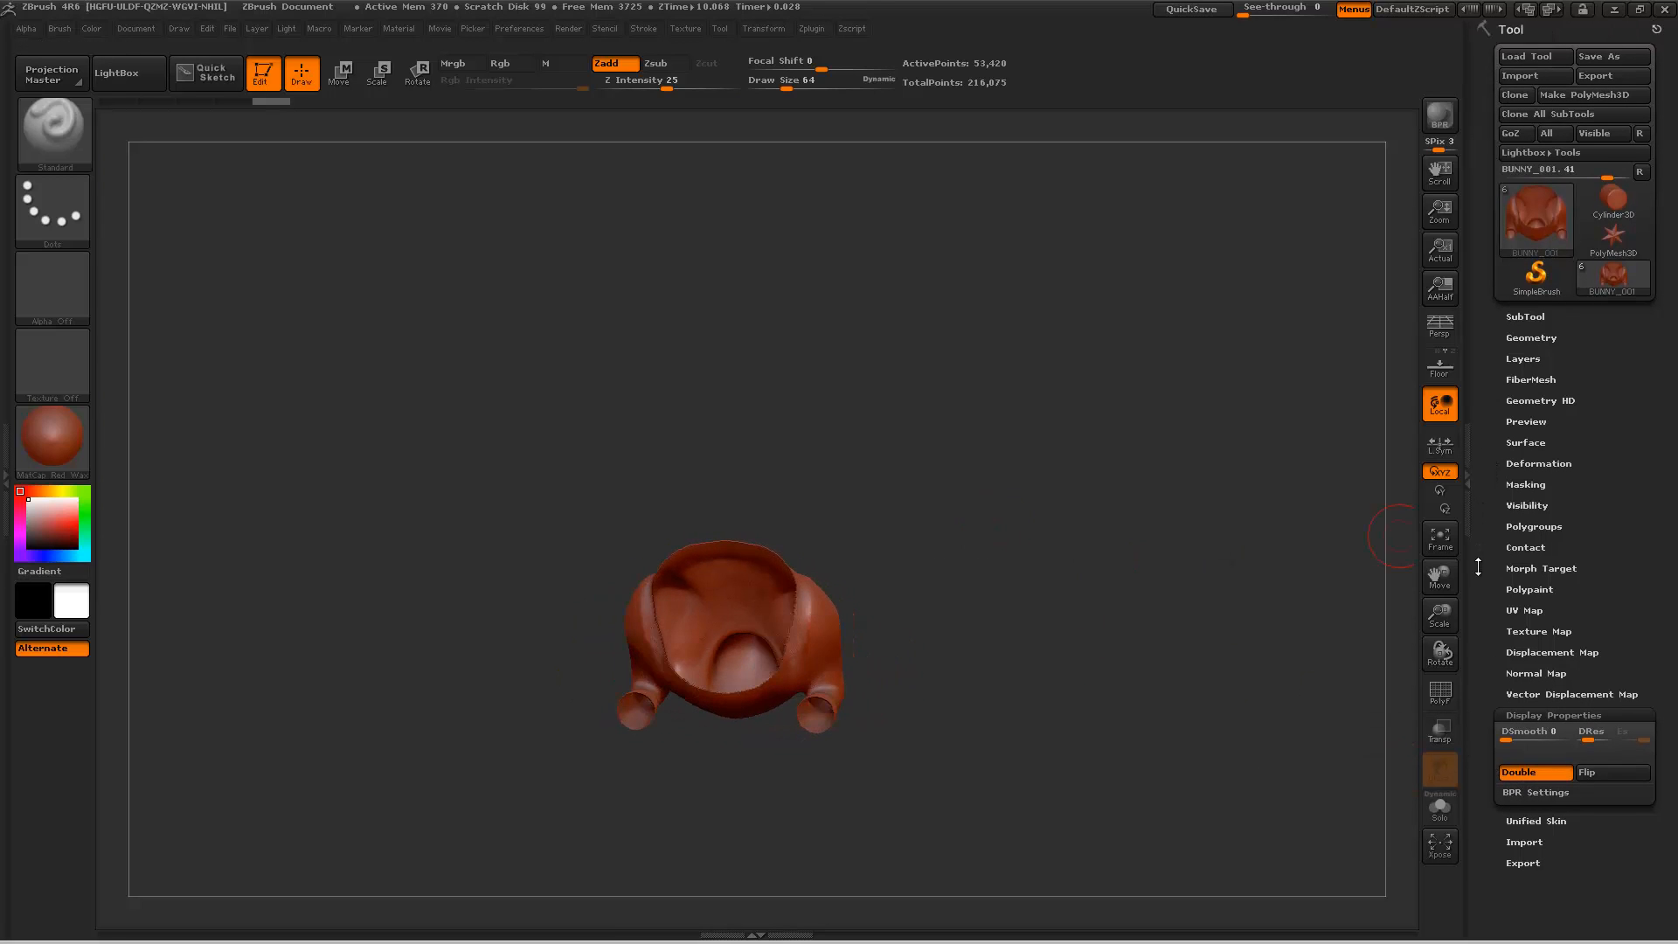
# Step: Remesh the isolated hindquarters at resolution 16 and inspect the blocky skin from several angles
pyautogui.click(1534, 315)
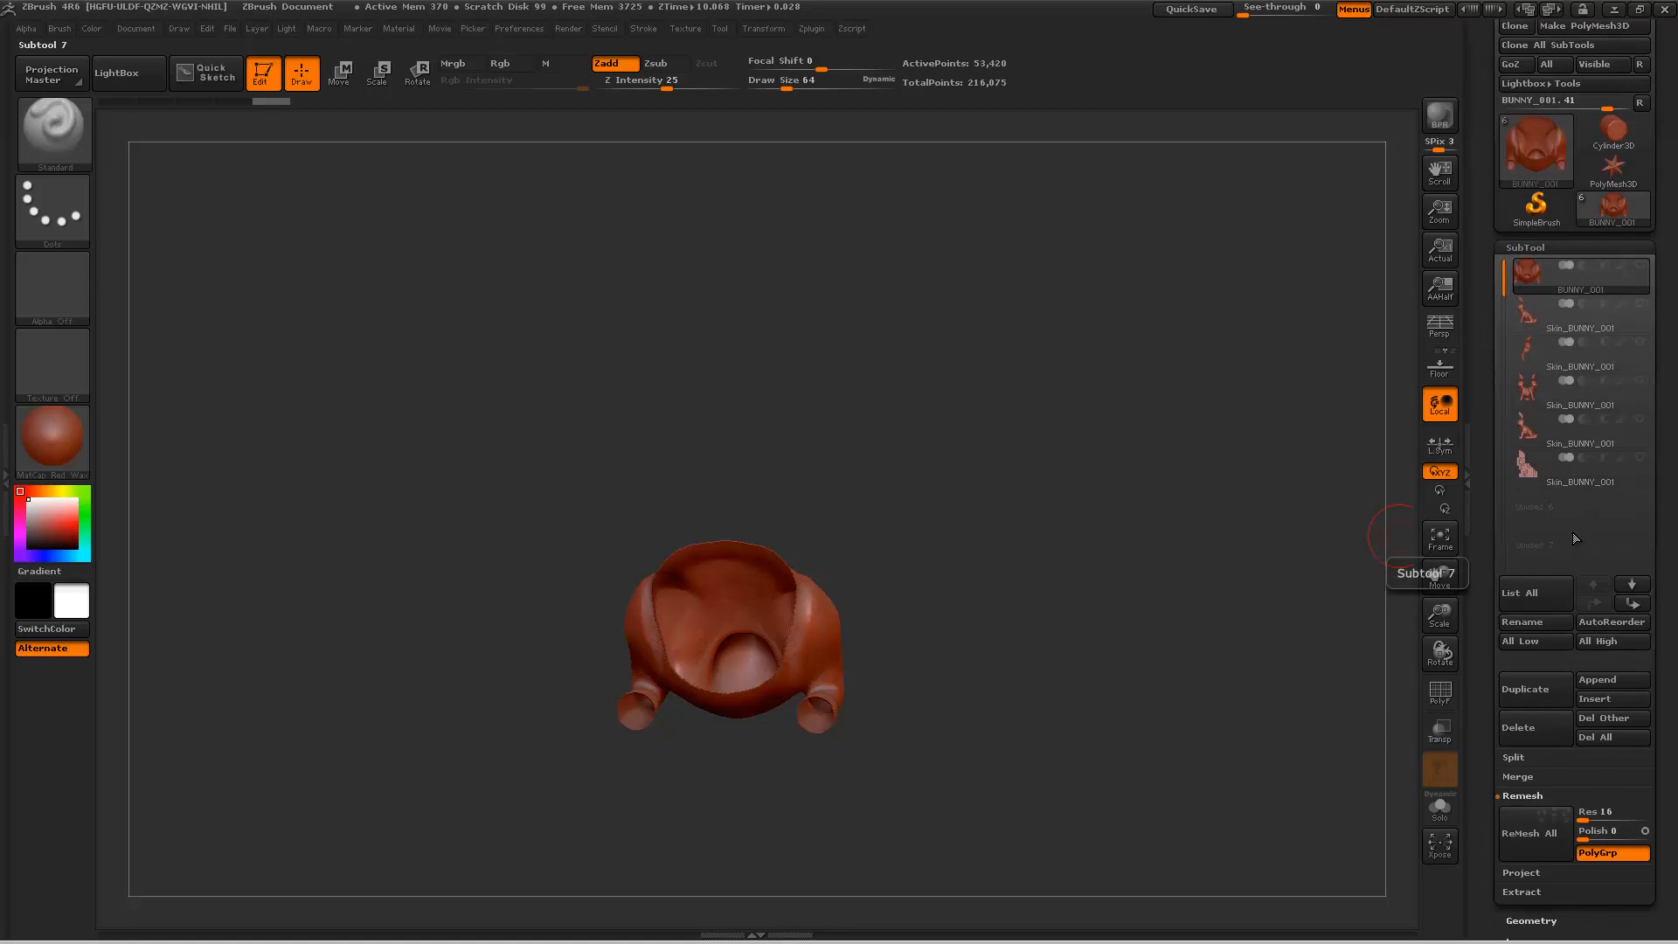
pyautogui.moveTo(1123, 581); pyautogui.dragTo(1072, 593)
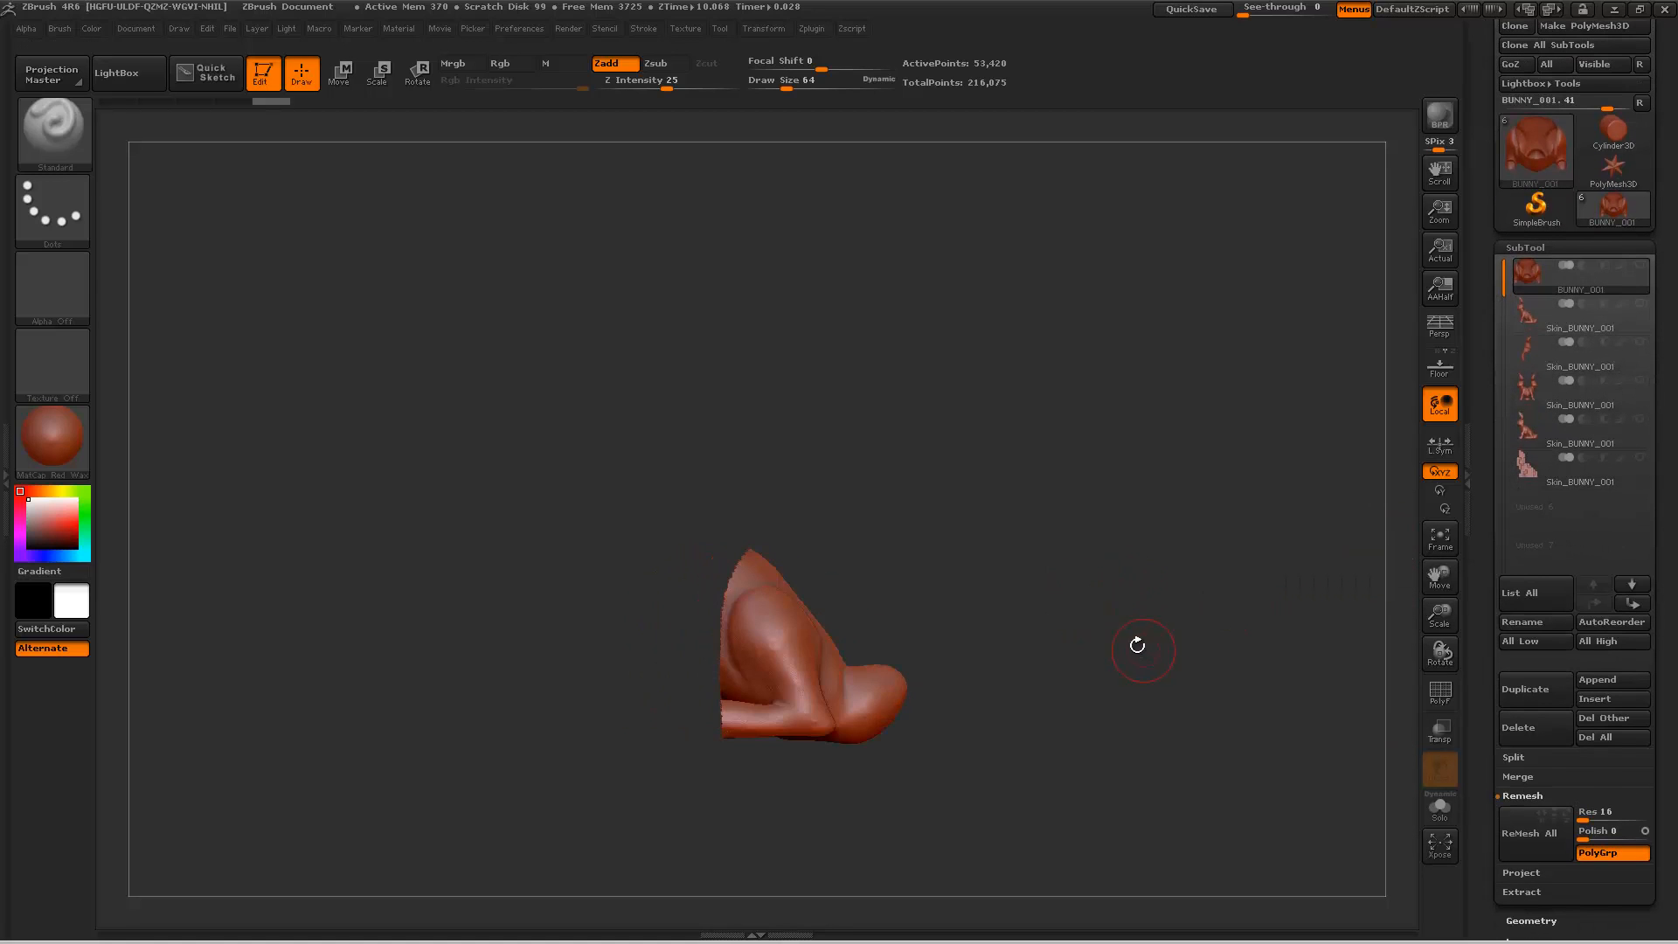
pyautogui.moveTo(1137, 645); pyautogui.dragTo(1124, 640)
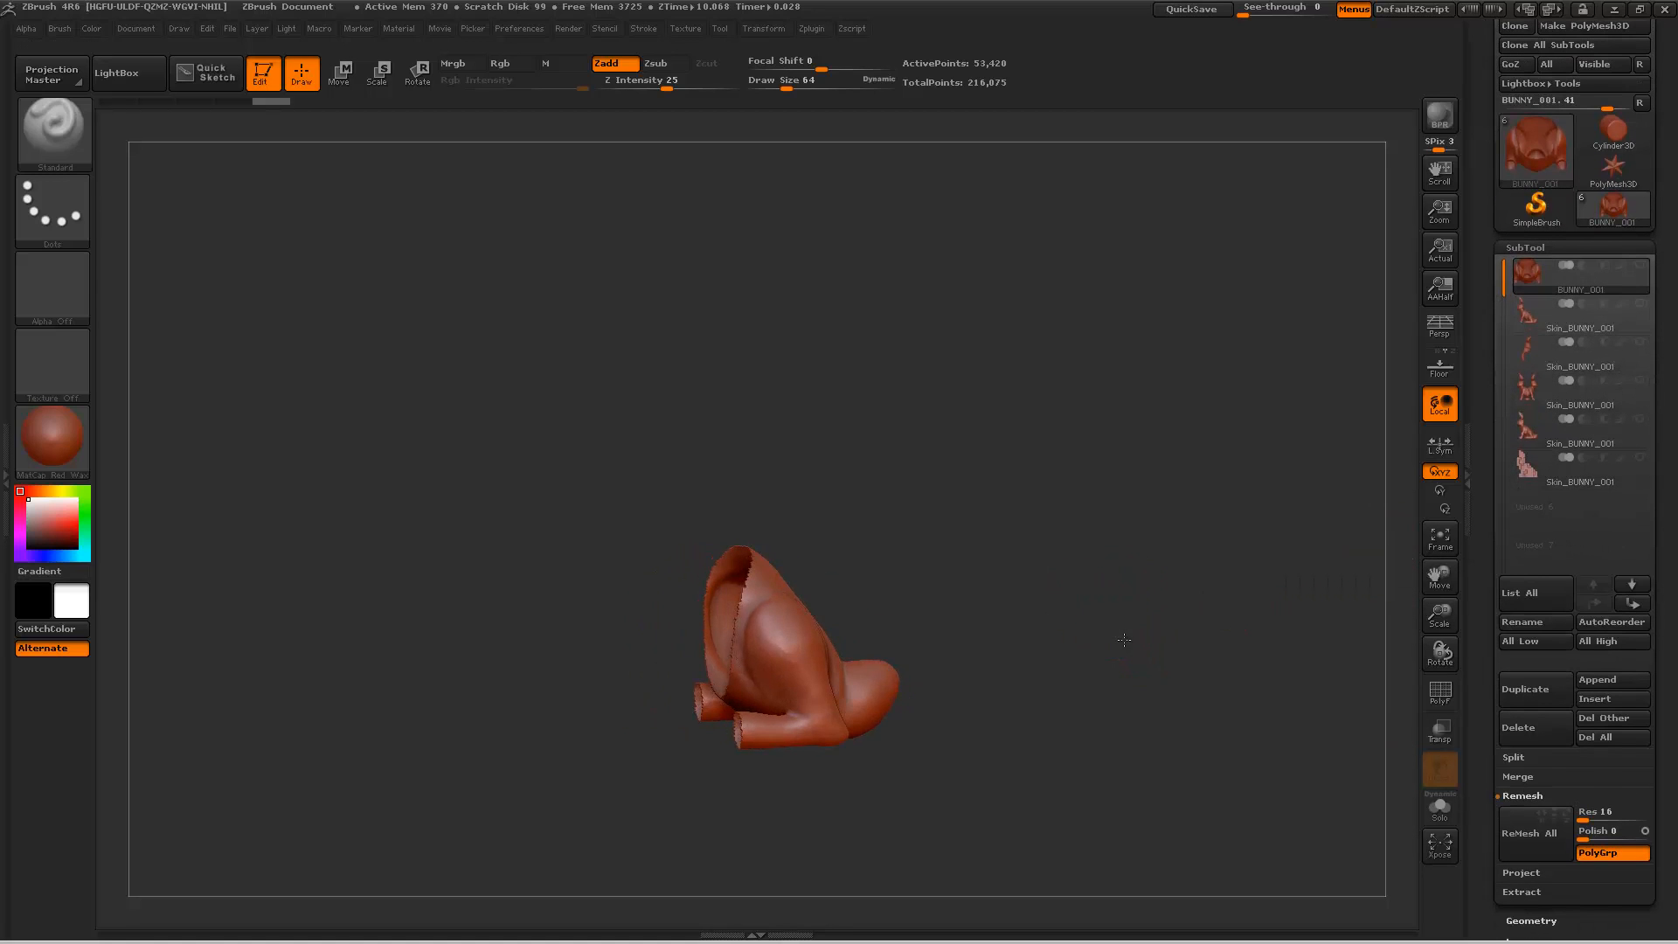
pyautogui.click(1510, 840)
pyautogui.moveTo(1142, 580); pyautogui.dragTo(836, 623)
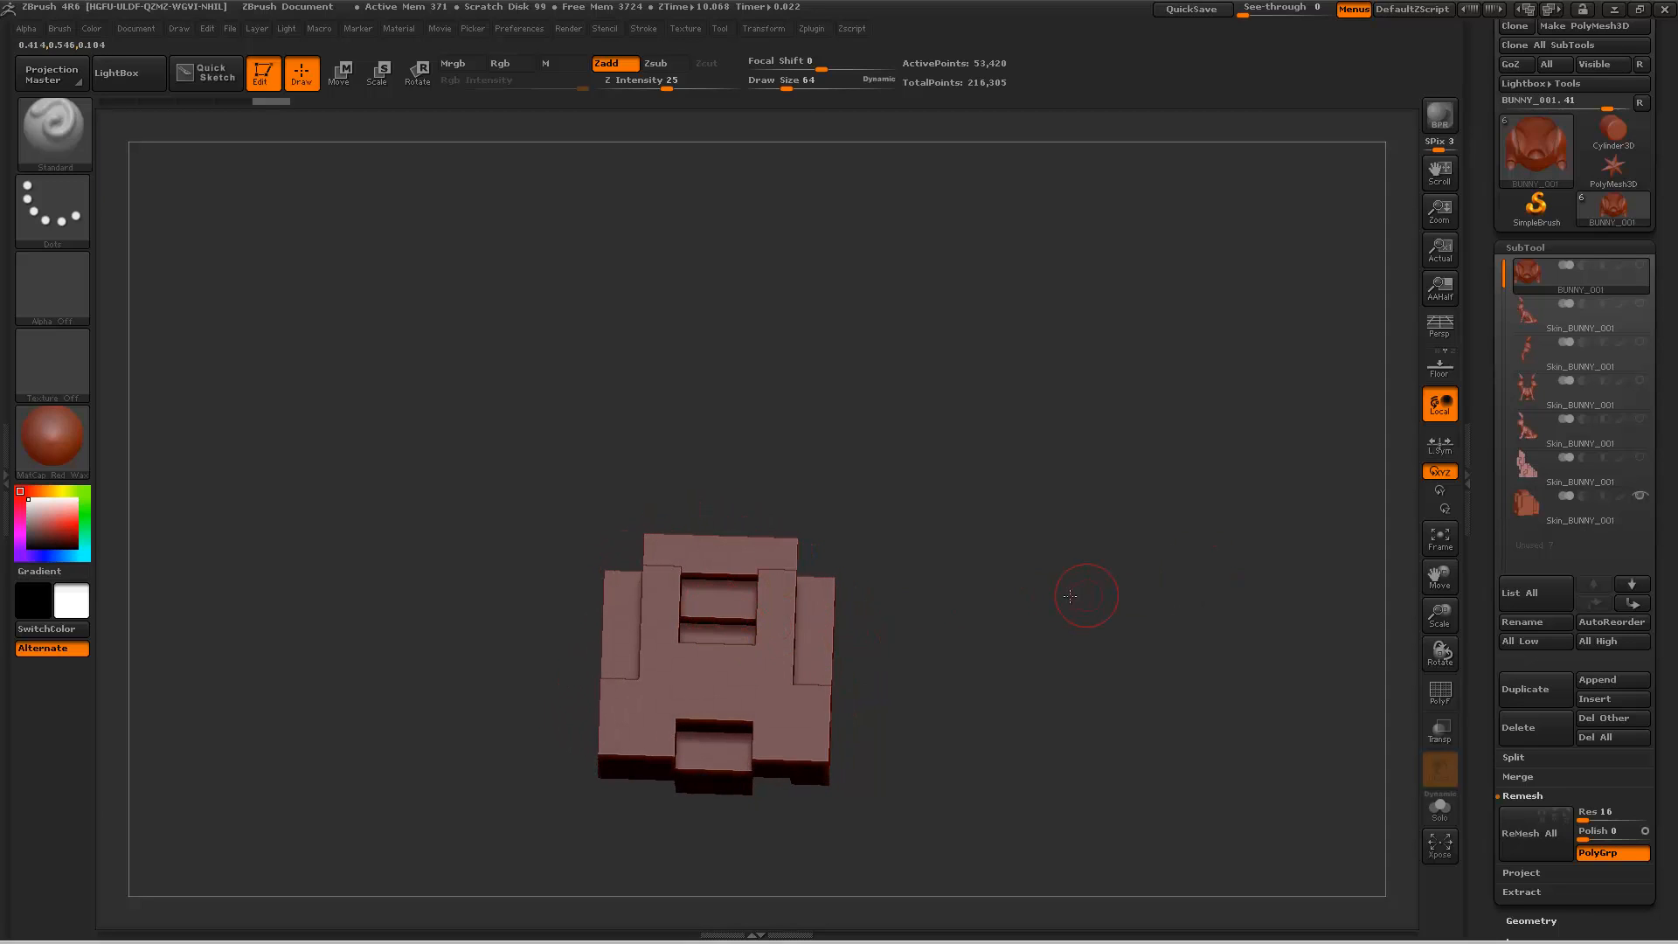
pyautogui.moveTo(1069, 596); pyautogui.dragTo(1034, 646)
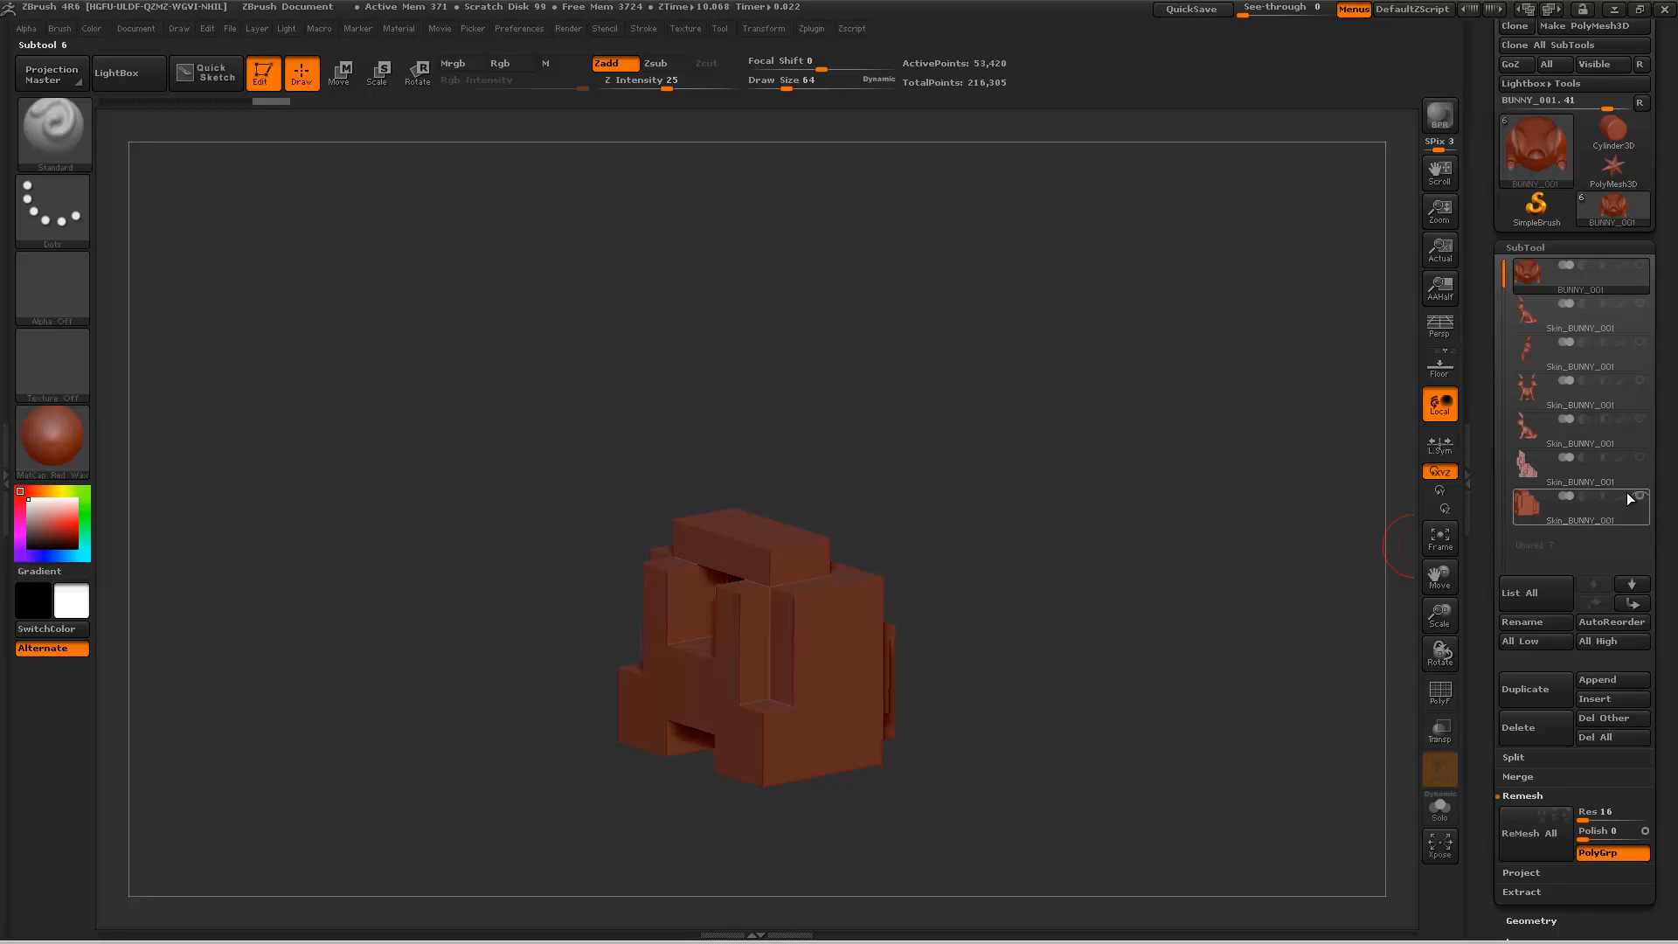
# Step: Hide the low-resolution hindquarters skin and remesh the isolated hindquarters at resolution 48
pyautogui.click(1638, 495)
pyautogui.click(1614, 811)
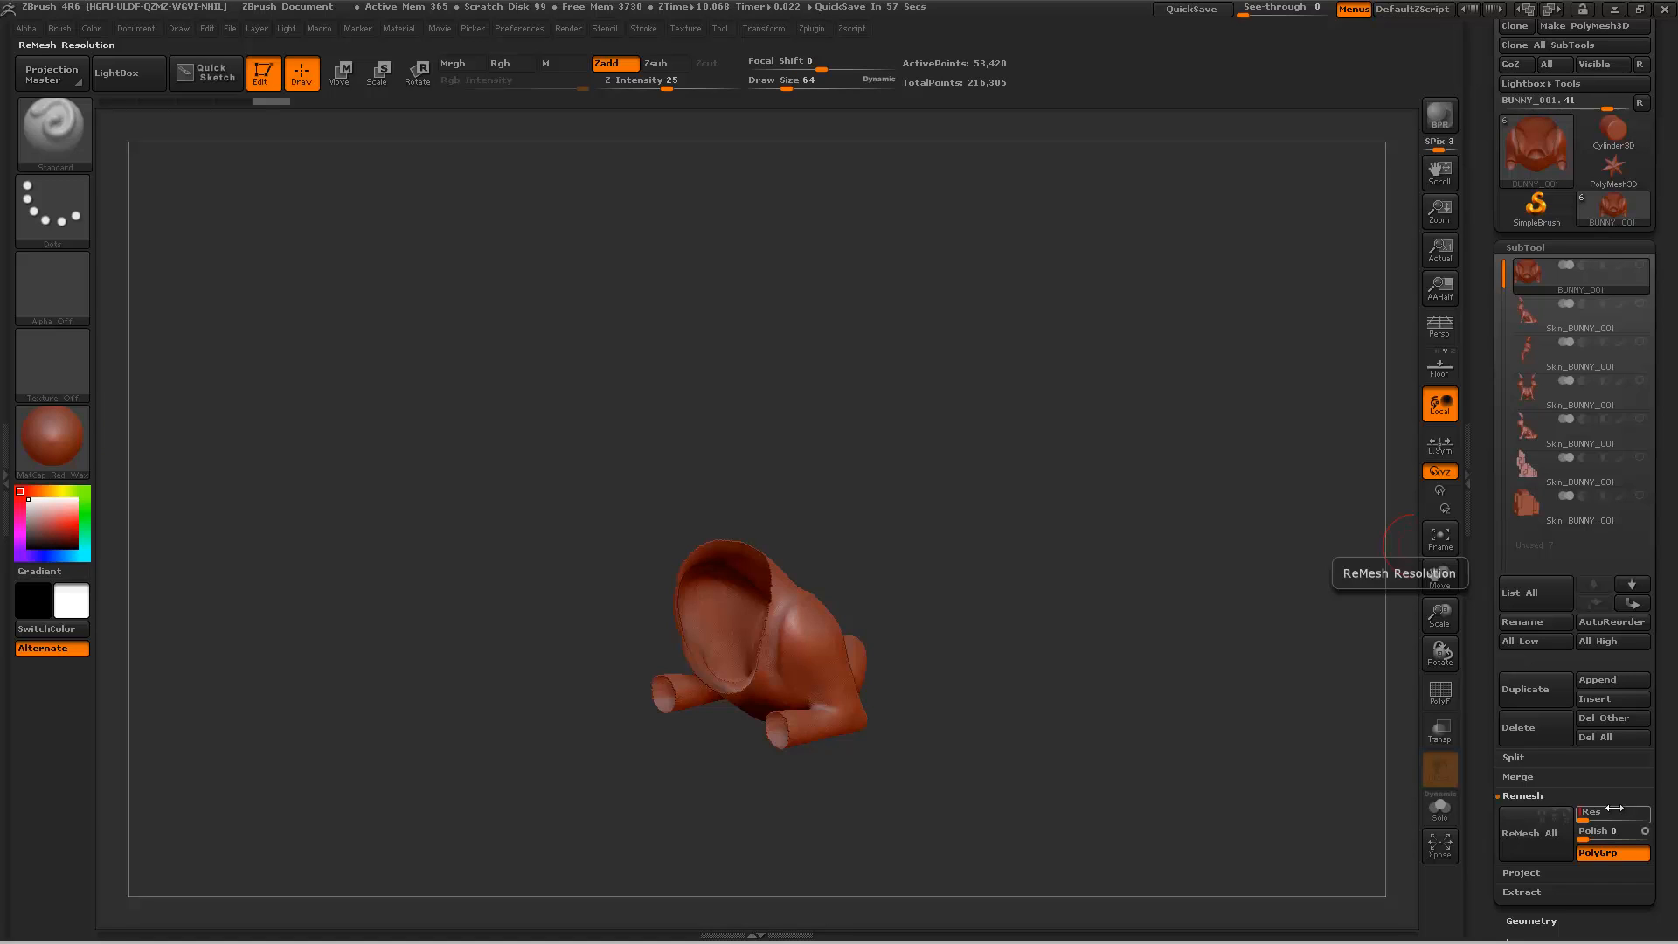
pyautogui.press('Return')
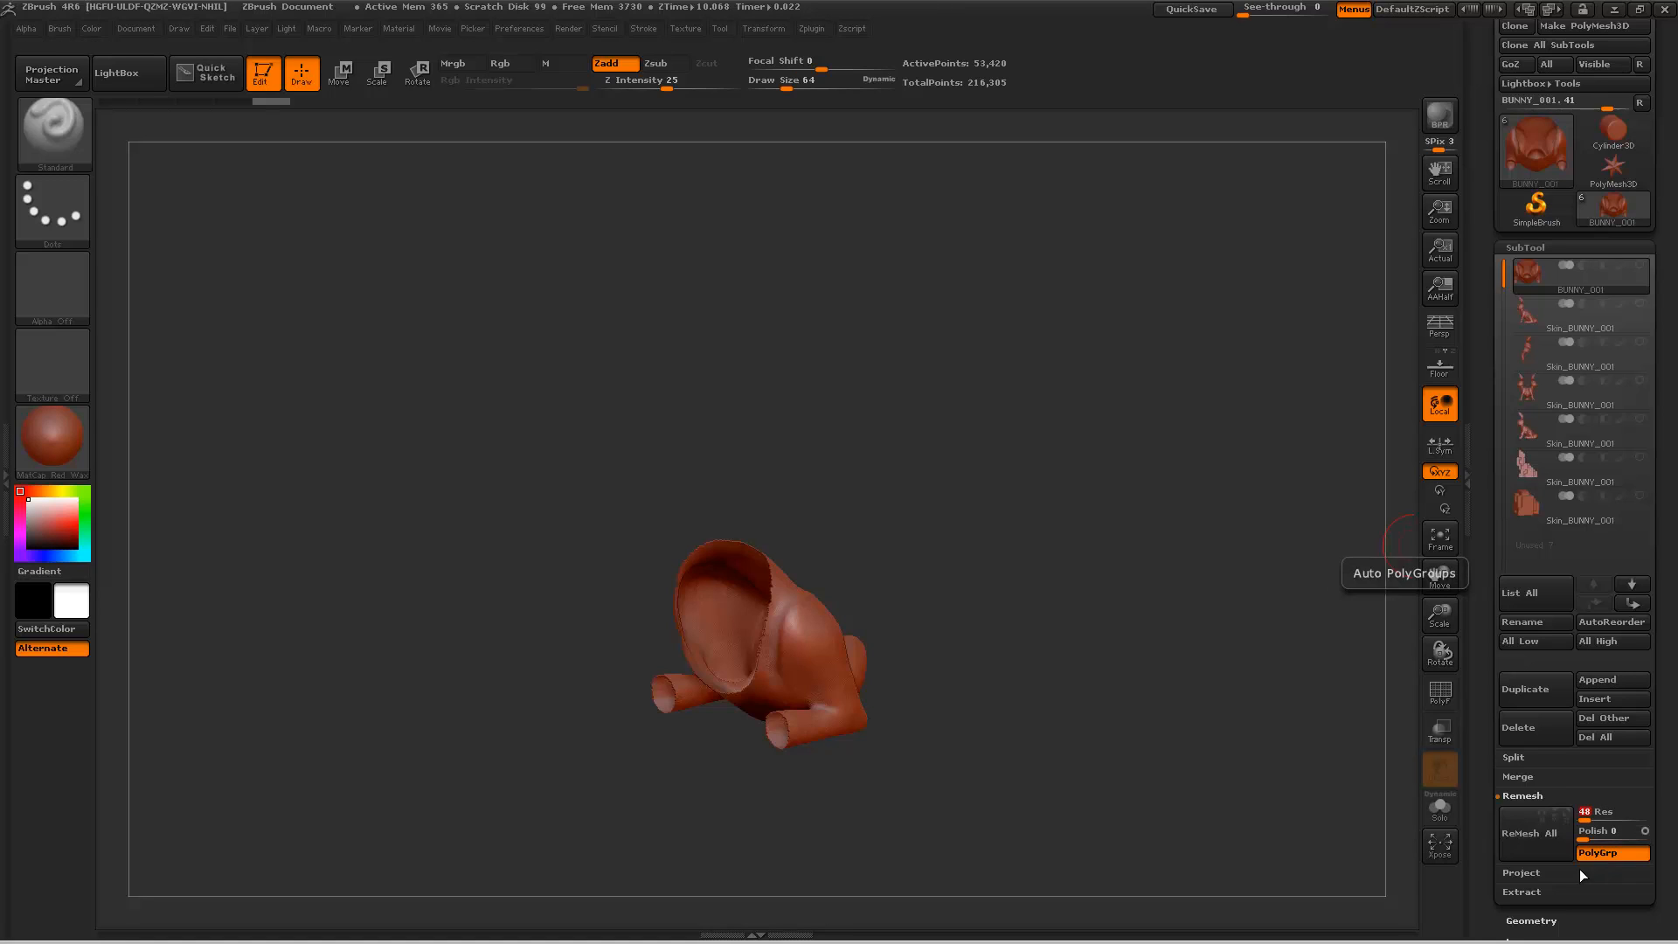
pyautogui.click(1530, 848)
pyautogui.moveTo(1000, 505); pyautogui.dragTo(1022, 549)
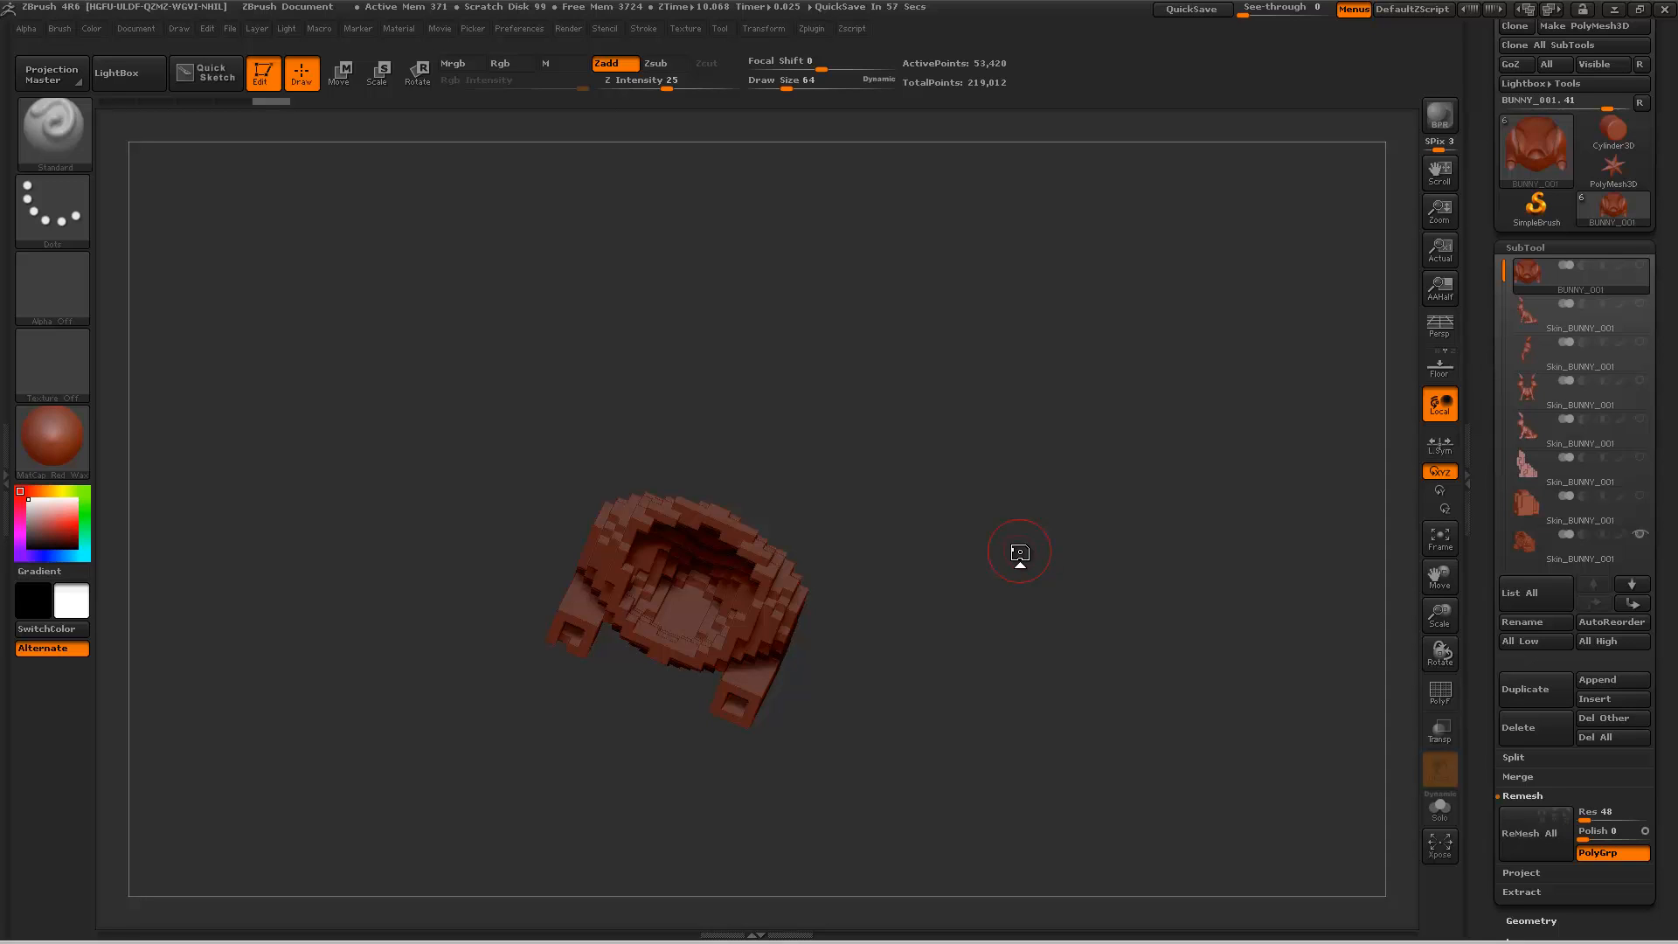
pyautogui.moveTo(1019, 553); pyautogui.dragTo(945, 542)
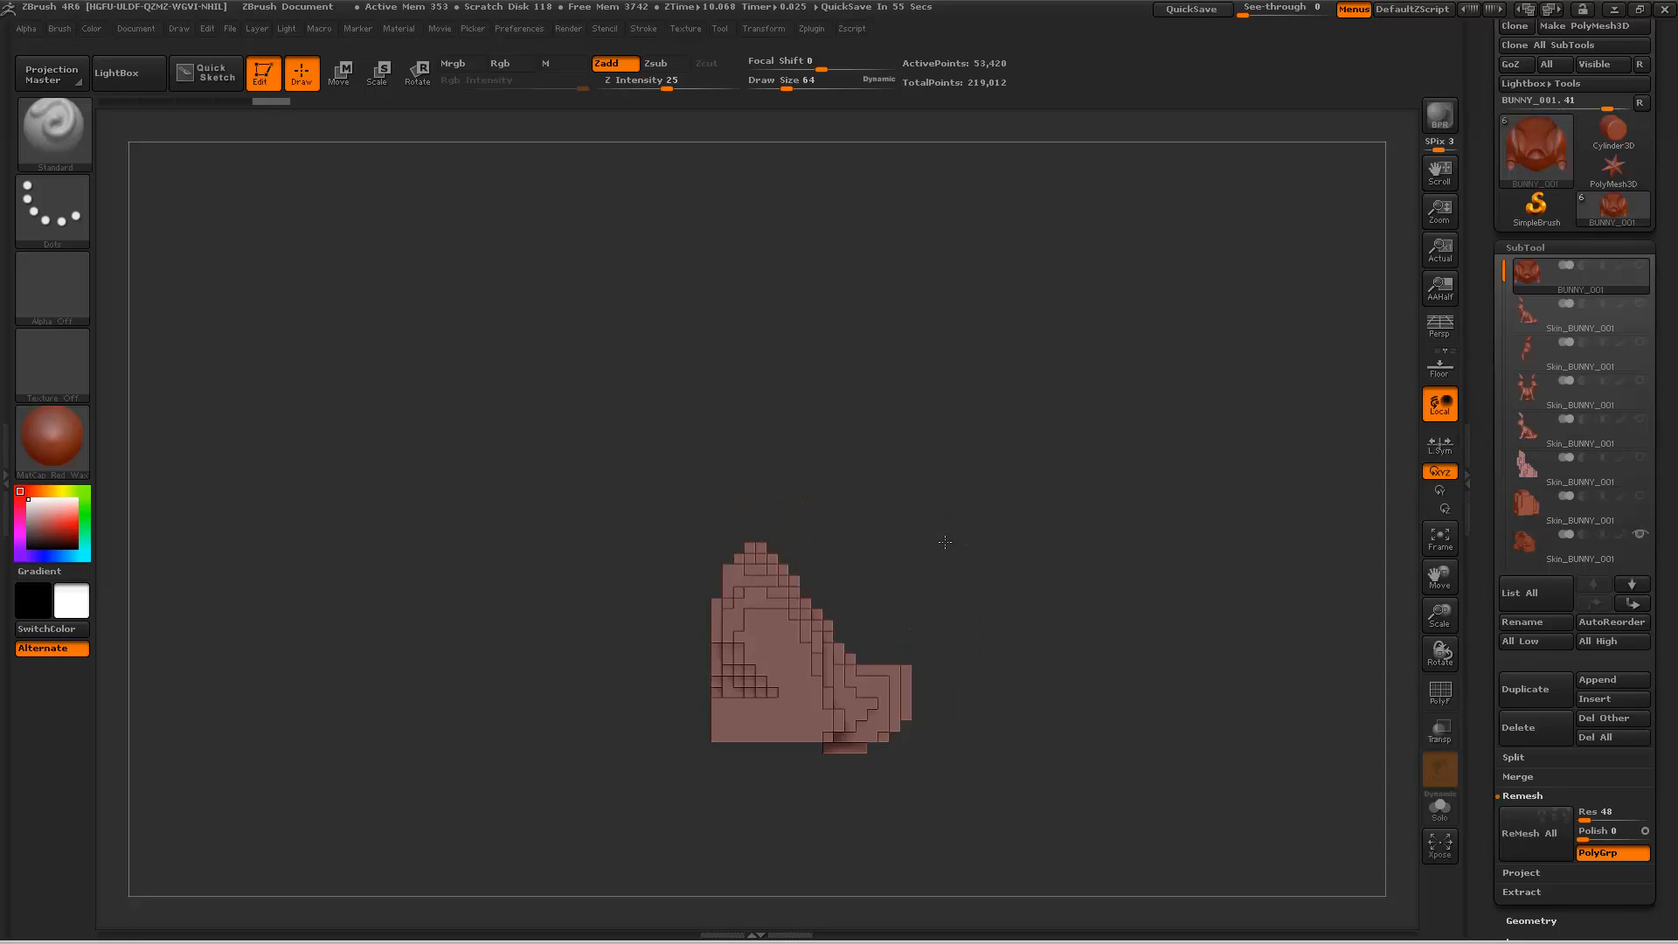
# Step: Invert the visible part of BUNNY_001 to the front half, then lasso off the head to leave the torso and front legs
pyautogui.moveTo(889, 468)
pyautogui.mouseDown()
pyautogui.moveTo(966, 477)
pyautogui.moveTo(980, 460)
pyautogui.moveTo(959, 507)
pyautogui.moveTo(1019, 528)
pyautogui.moveTo(946, 533)
pyautogui.mouseUp()
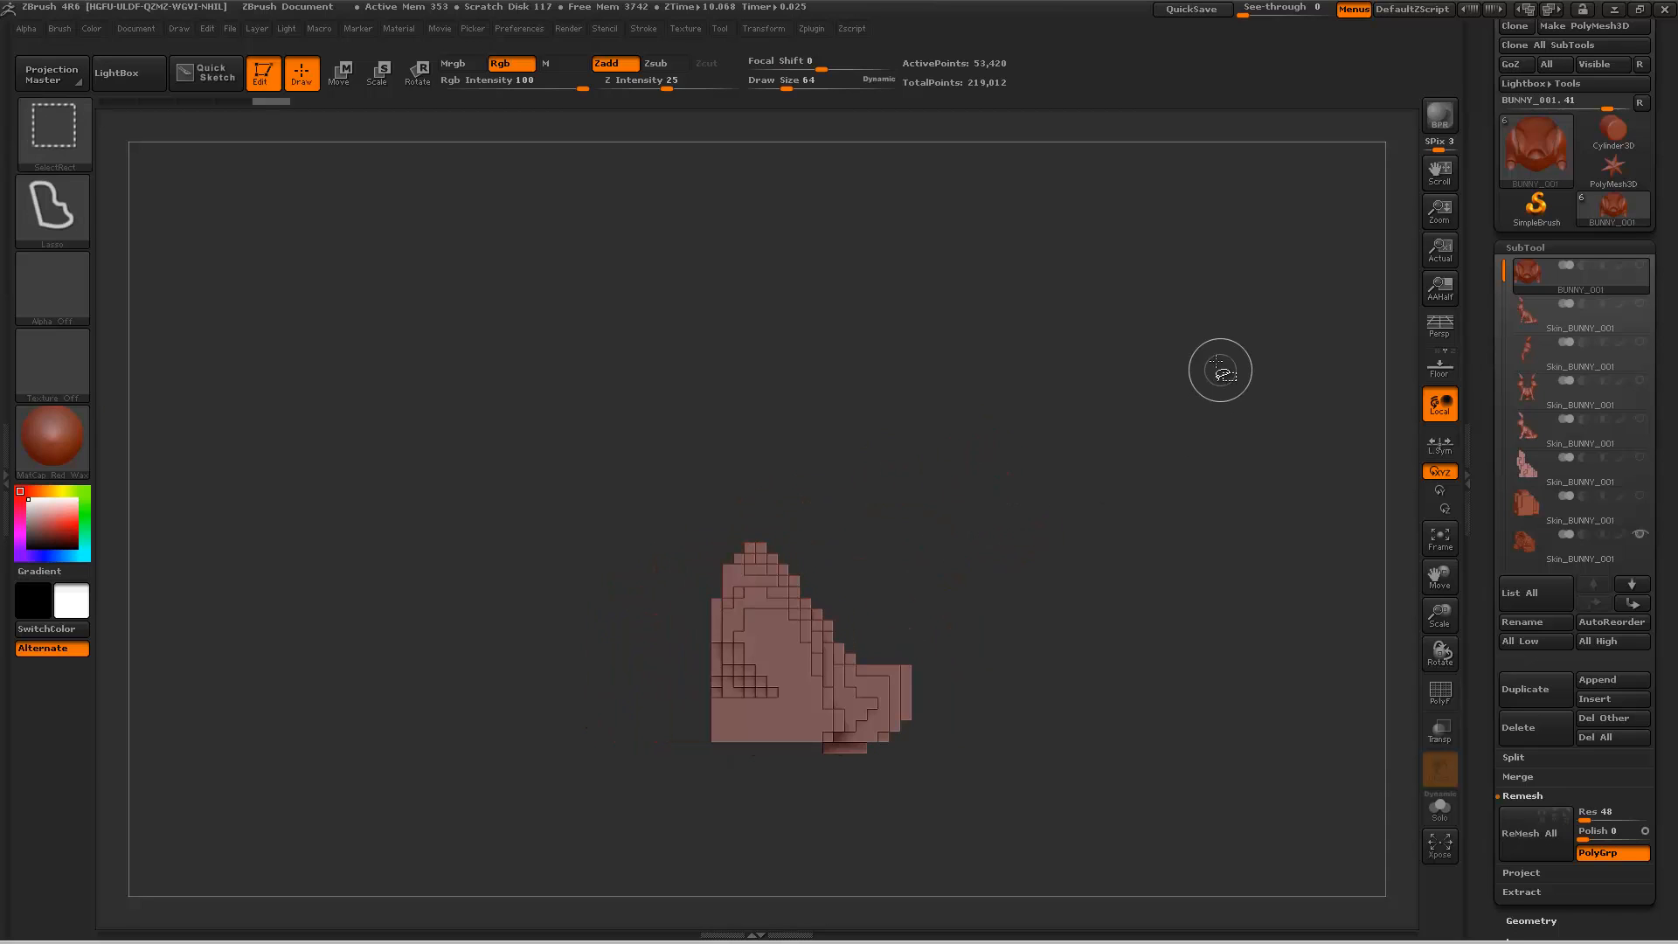
pyautogui.keyDown('ctrl'); pyautogui.keyDown('shift'); pyautogui.moveTo(1062, 351); pyautogui.dragTo(1019, 526); pyautogui.keyUp('shift'); pyautogui.keyUp('ctrl')
pyautogui.moveTo(996, 345)
pyautogui.mouseDown()
pyautogui.moveTo(993, 401)
pyautogui.moveTo(1030, 397)
pyautogui.moveTo(998, 371)
pyautogui.moveTo(985, 554)
pyautogui.moveTo(904, 607)
pyautogui.mouseUp()
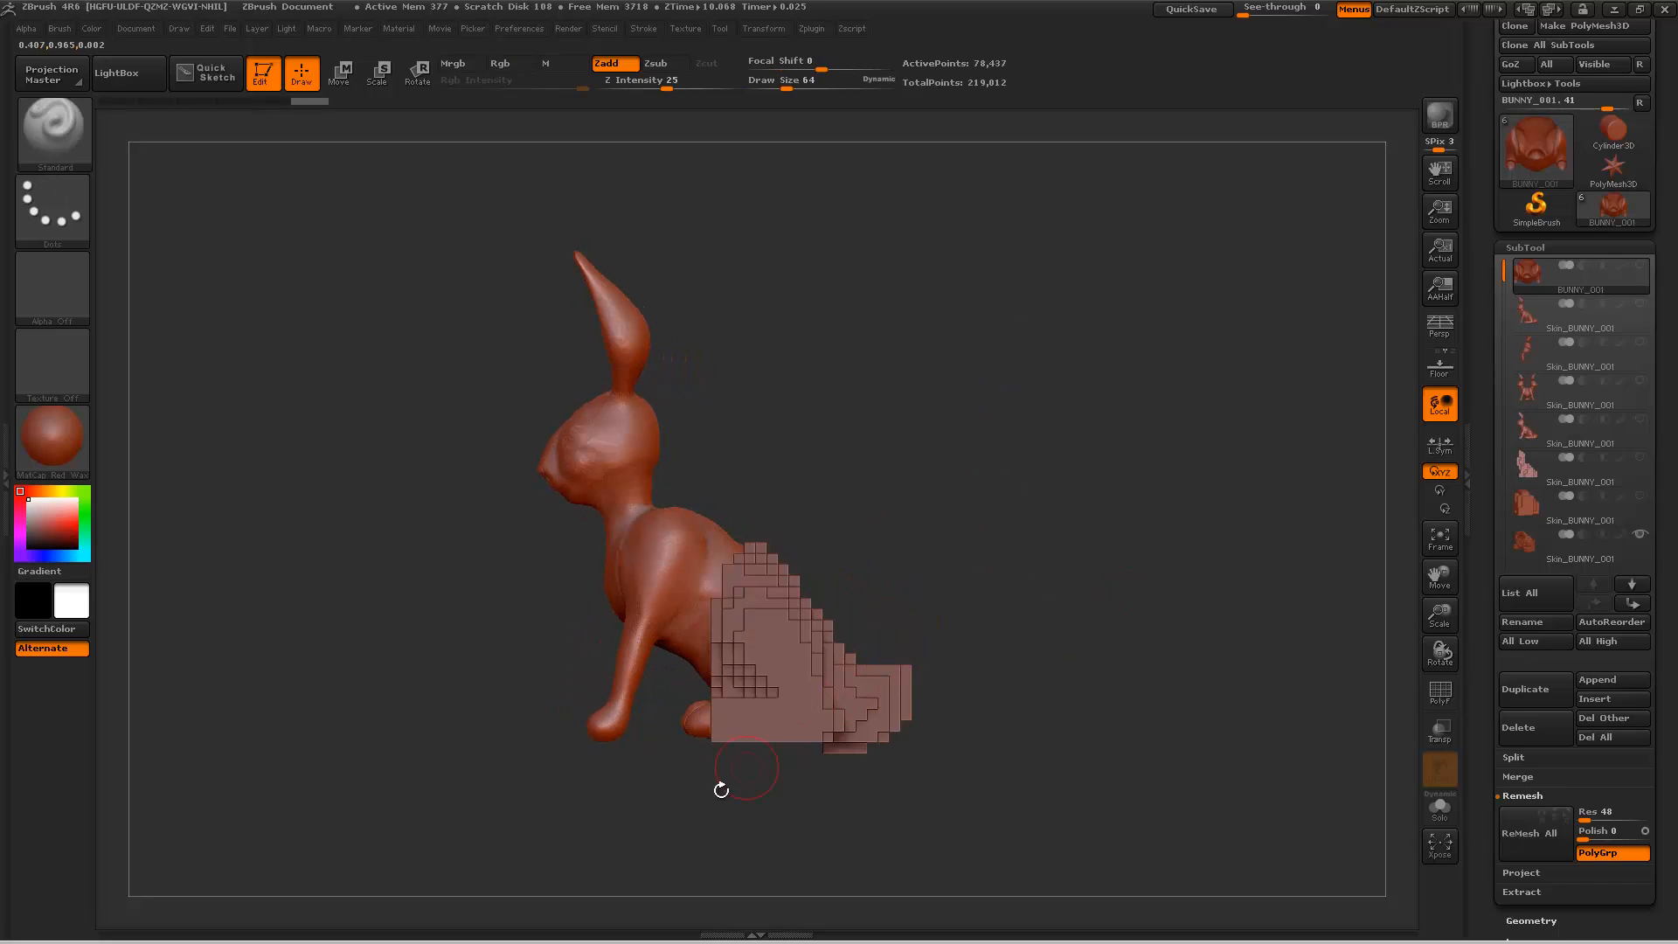
pyautogui.hotkey('ctrl', 'shift')
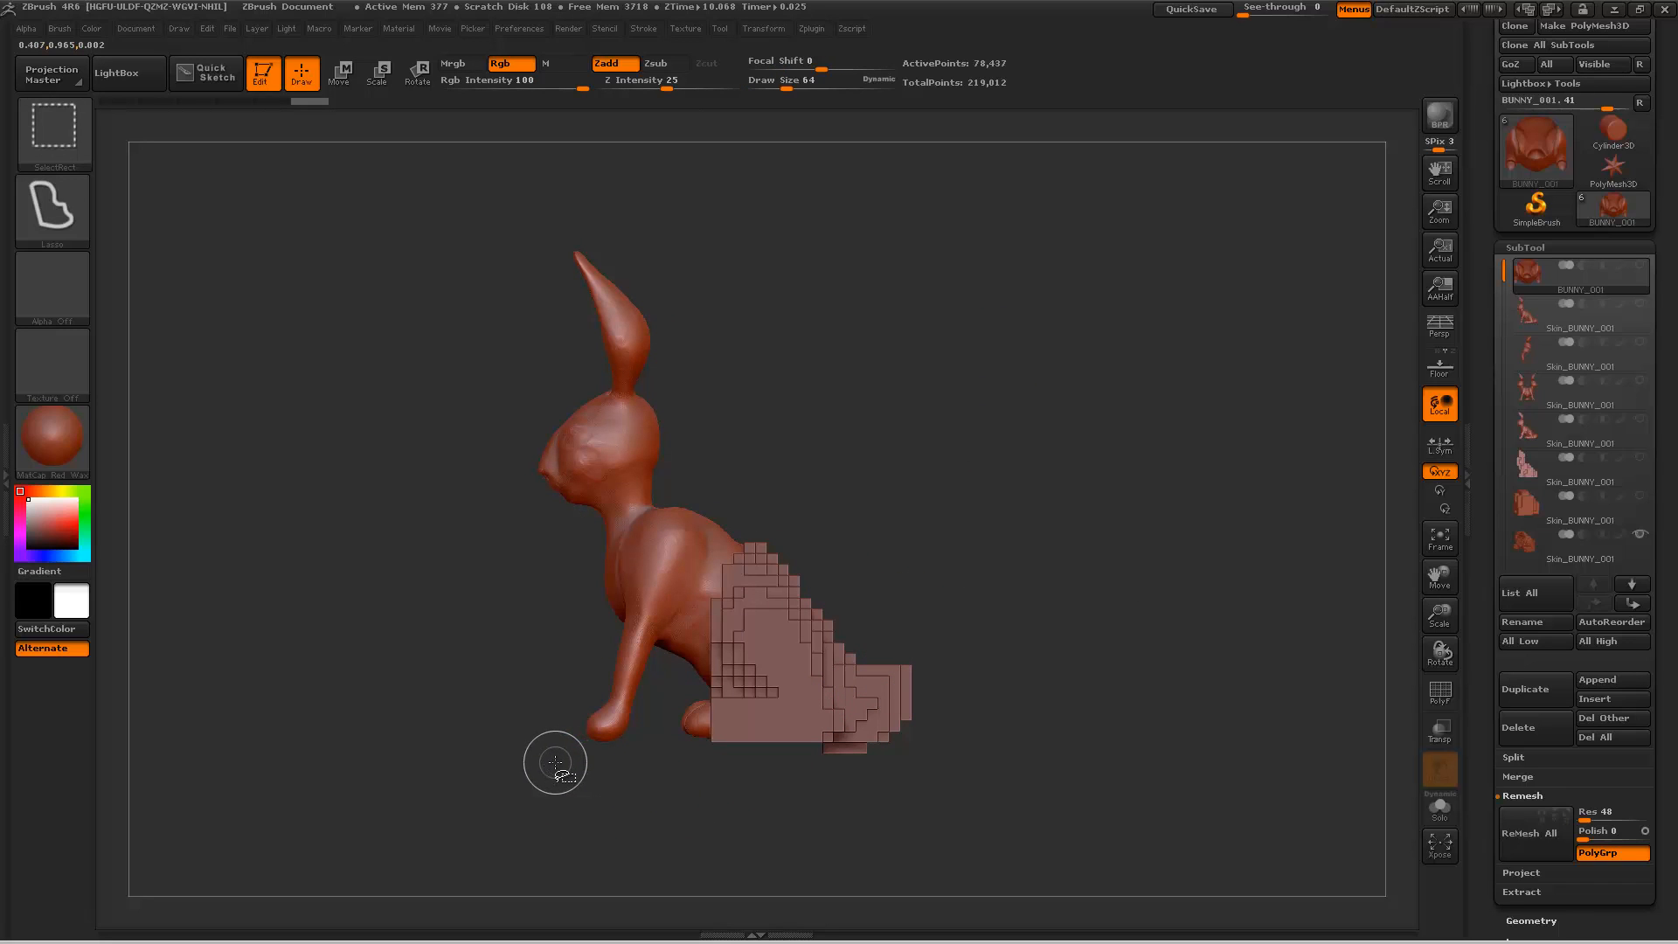
pyautogui.moveTo(640, 790)
pyautogui.keyDown('ctrl'); pyautogui.keyDown('shift'); pyautogui.mouseDown()
pyautogui.moveTo(738, 776)
pyautogui.moveTo(799, 651)
pyautogui.moveTo(761, 502)
pyautogui.moveTo(507, 516)
pyautogui.moveTo(476, 560)
pyautogui.mouseUp(); pyautogui.keyUp('shift'); pyautogui.keyUp('ctrl')
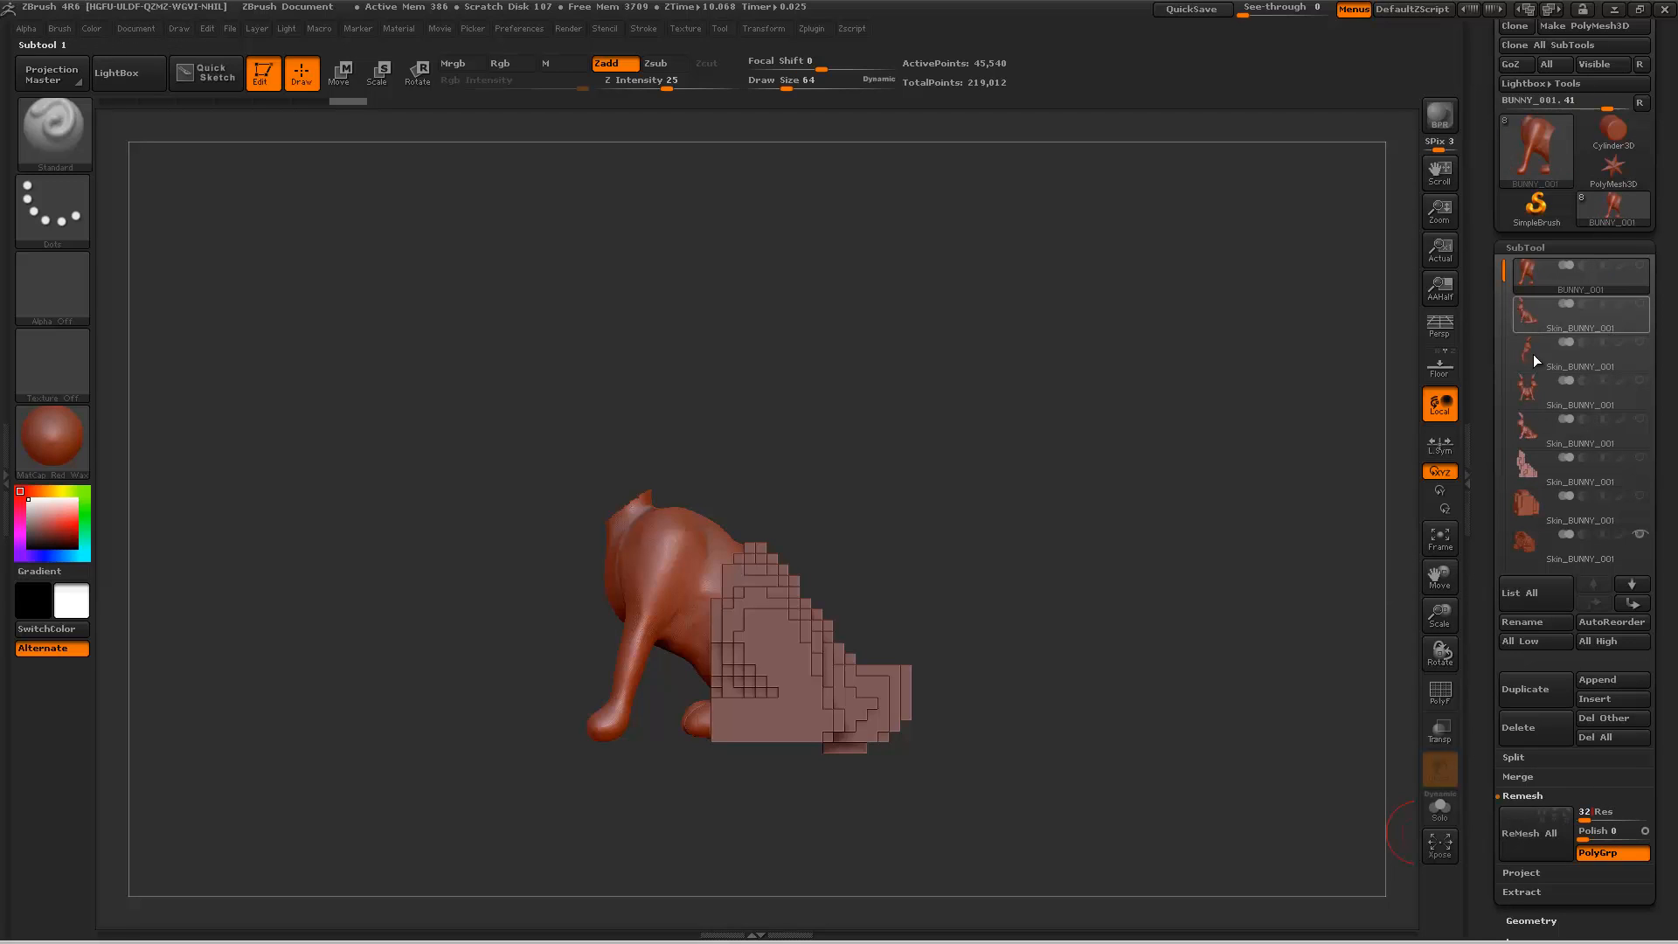
# Step: Try remeshing the isolated torso together with the visible hindquarters skin at resolution 32
pyautogui.click(1640, 535)
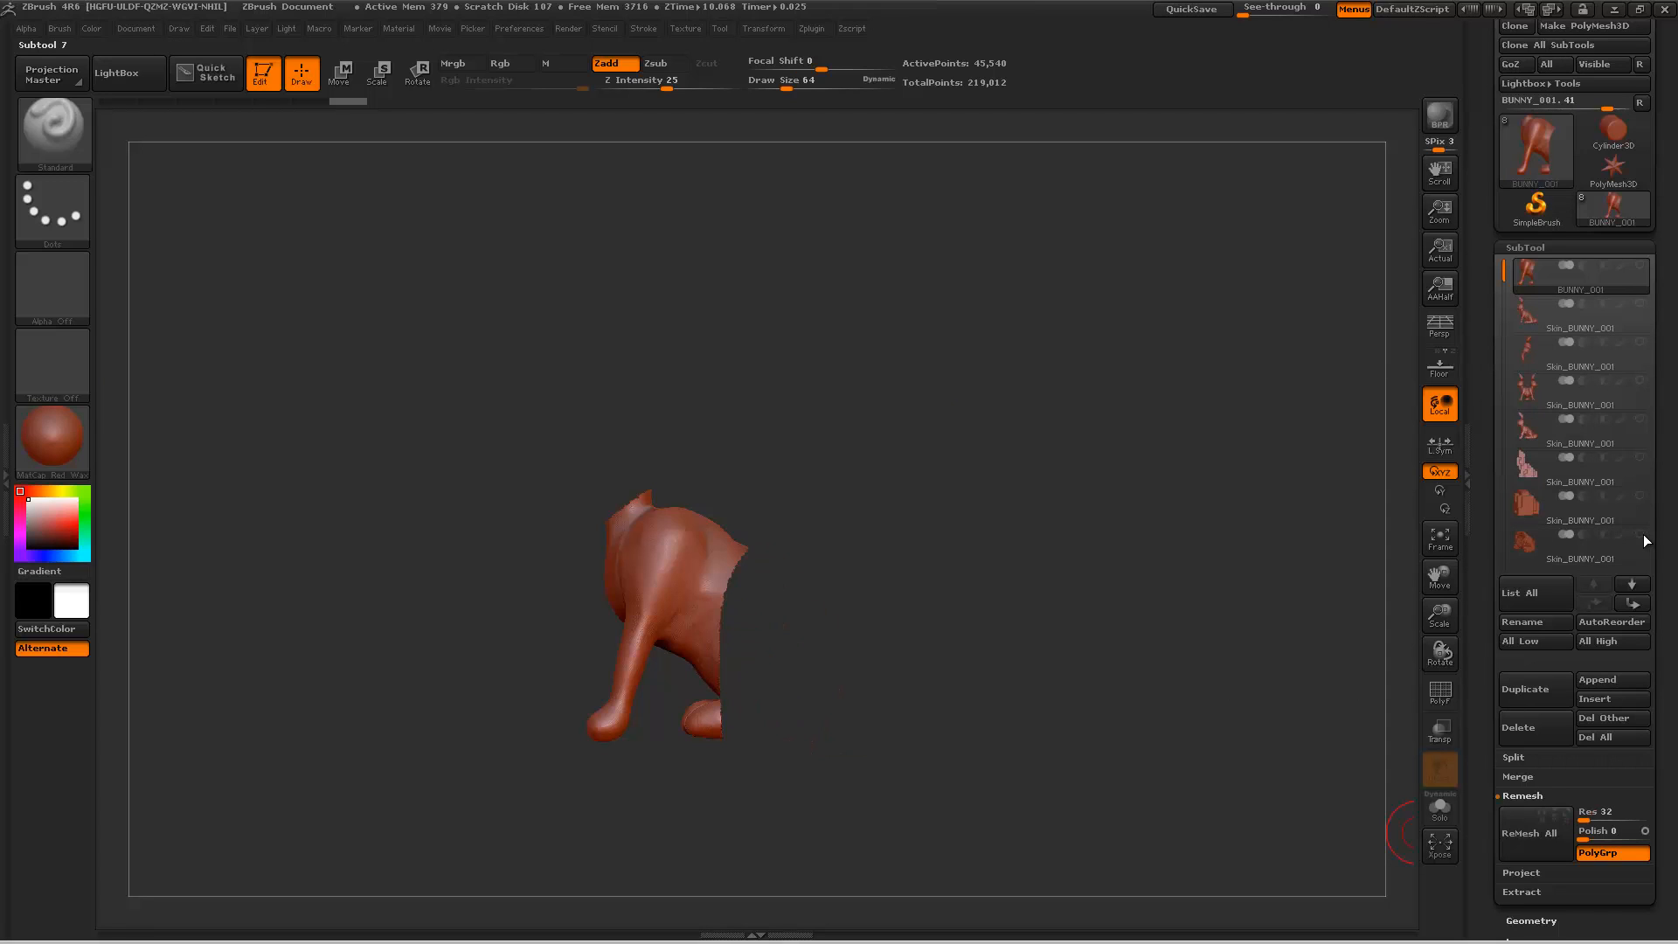
pyautogui.click(1640, 535)
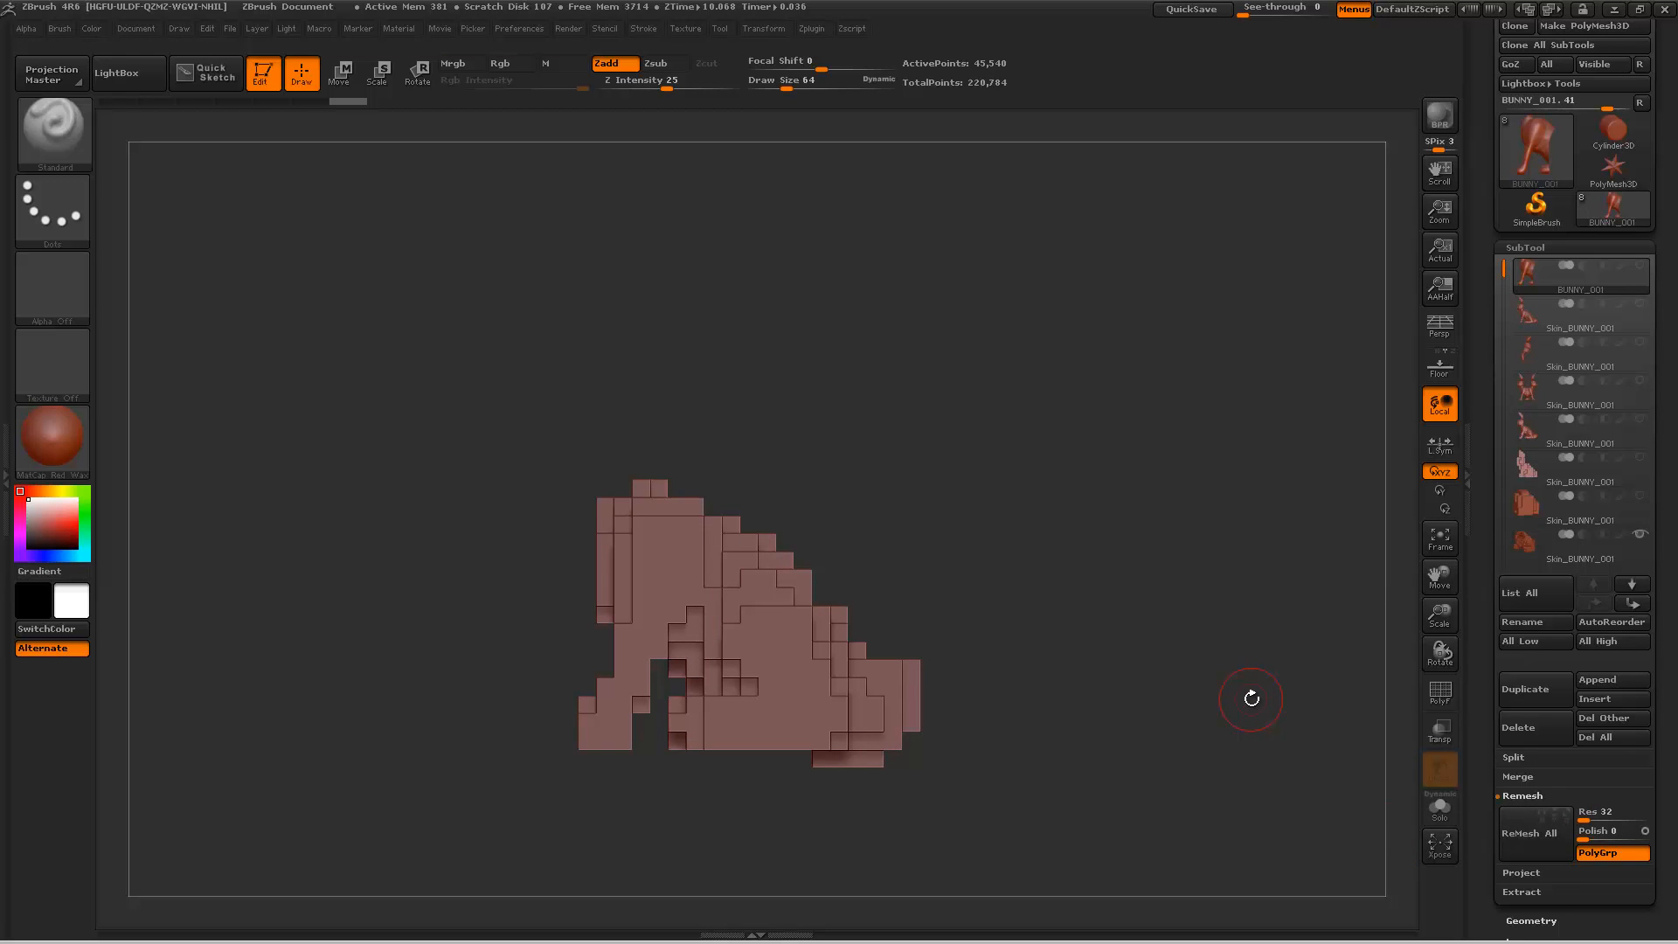
pyautogui.moveTo(1248, 682); pyautogui.dragTo(1213, 600)
# Step: Hide the combined skin and the resolution-48 hindquarters skin, then remesh the torso alone at resolution 32
pyautogui.moveTo(1487, 536); pyautogui.dragTo(1540, 364)
pyautogui.click(1640, 375)
pyautogui.click(1641, 339)
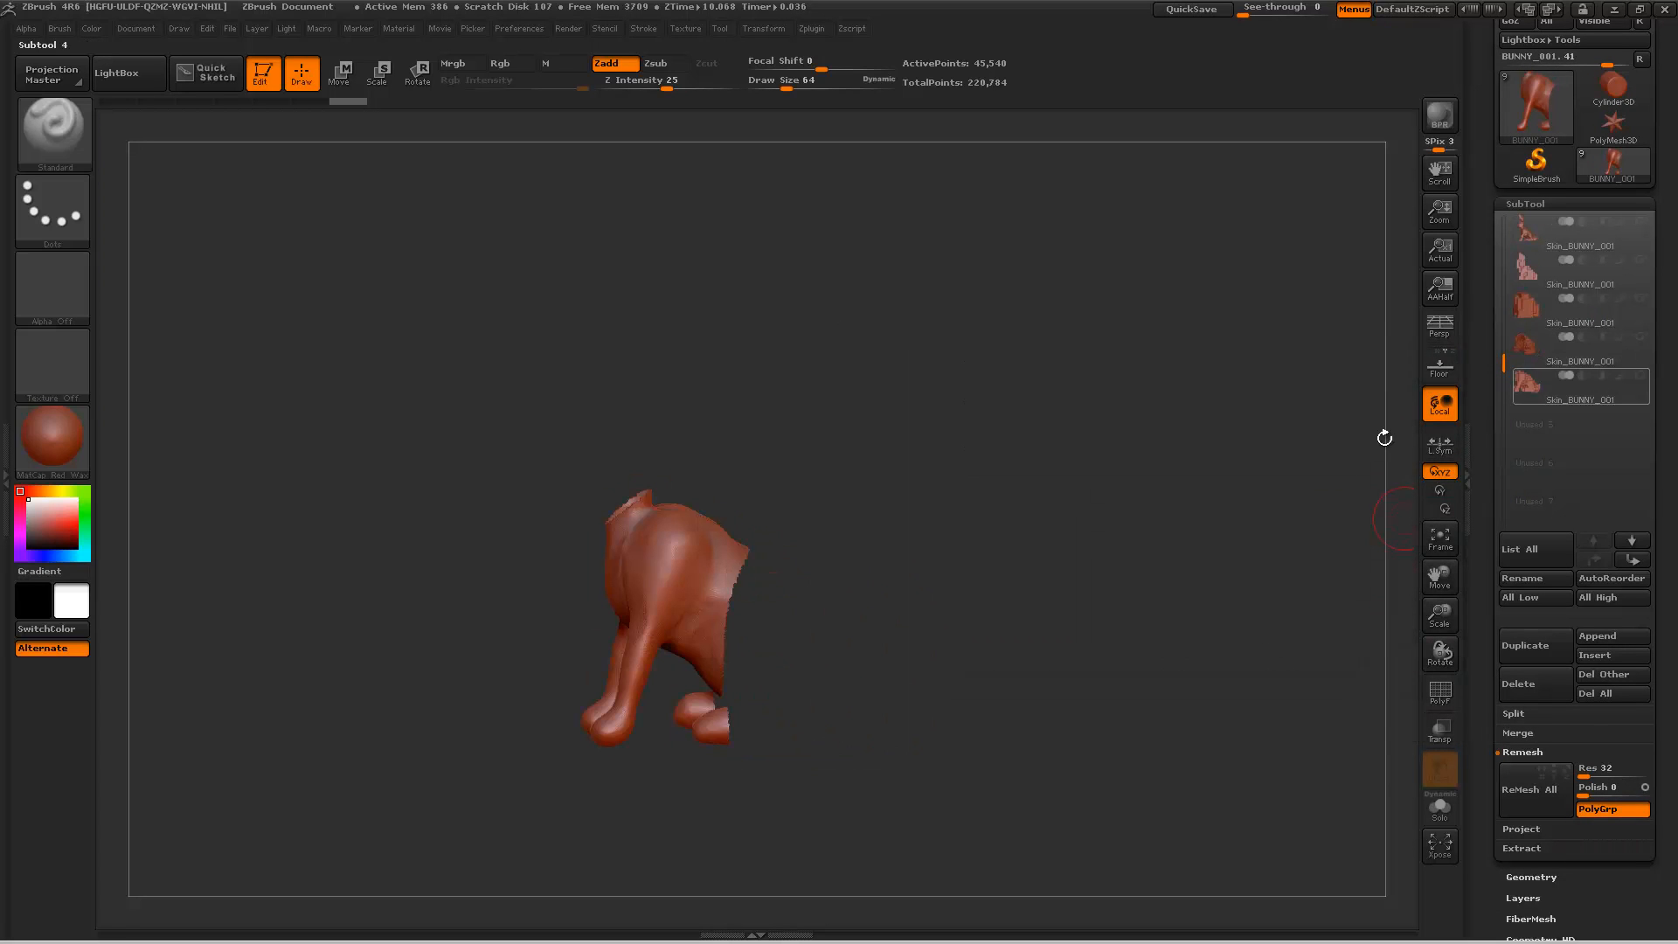
pyautogui.click(1533, 789)
pyautogui.moveTo(1092, 551); pyautogui.dragTo(1062, 517)
# Step: Delete the combined torso-and-hindquarters skin
pyautogui.click(1599, 390)
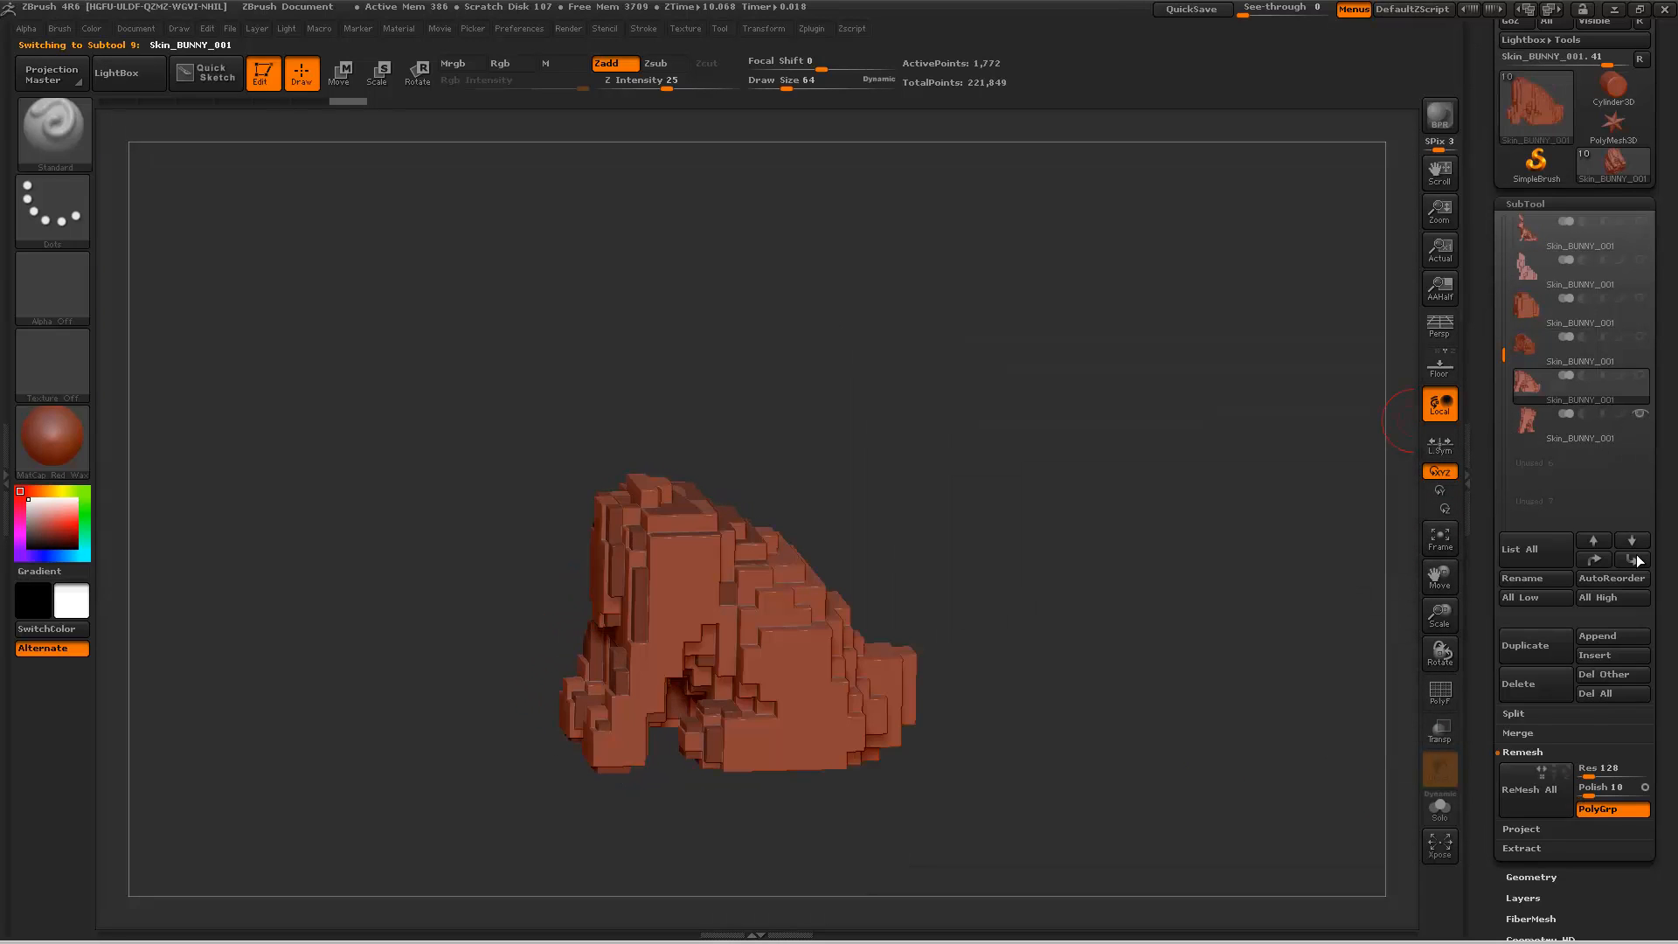
pyautogui.click(1538, 675)
pyautogui.click(1346, 716)
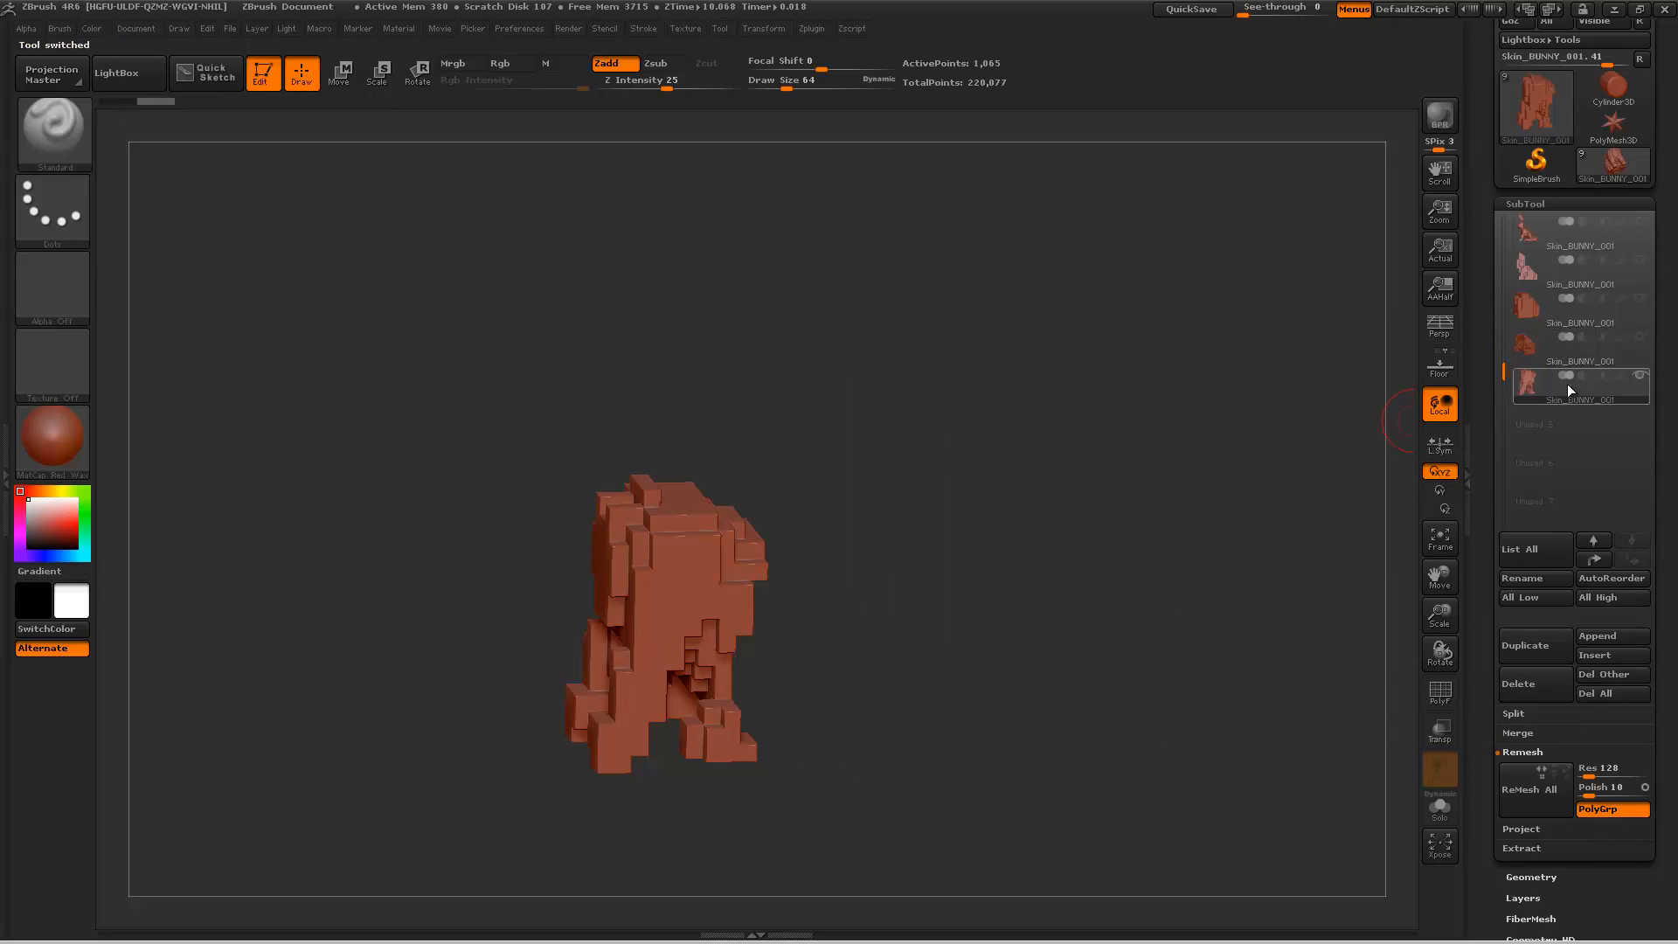
pyautogui.moveTo(1173, 470); pyautogui.dragTo(1213, 440)
# Step: Select the first full-bunny voxel skin below BUNNY_001 and delete it
pyautogui.moveTo(1501, 357); pyautogui.dragTo(1497, 235)
pyautogui.click(1538, 278)
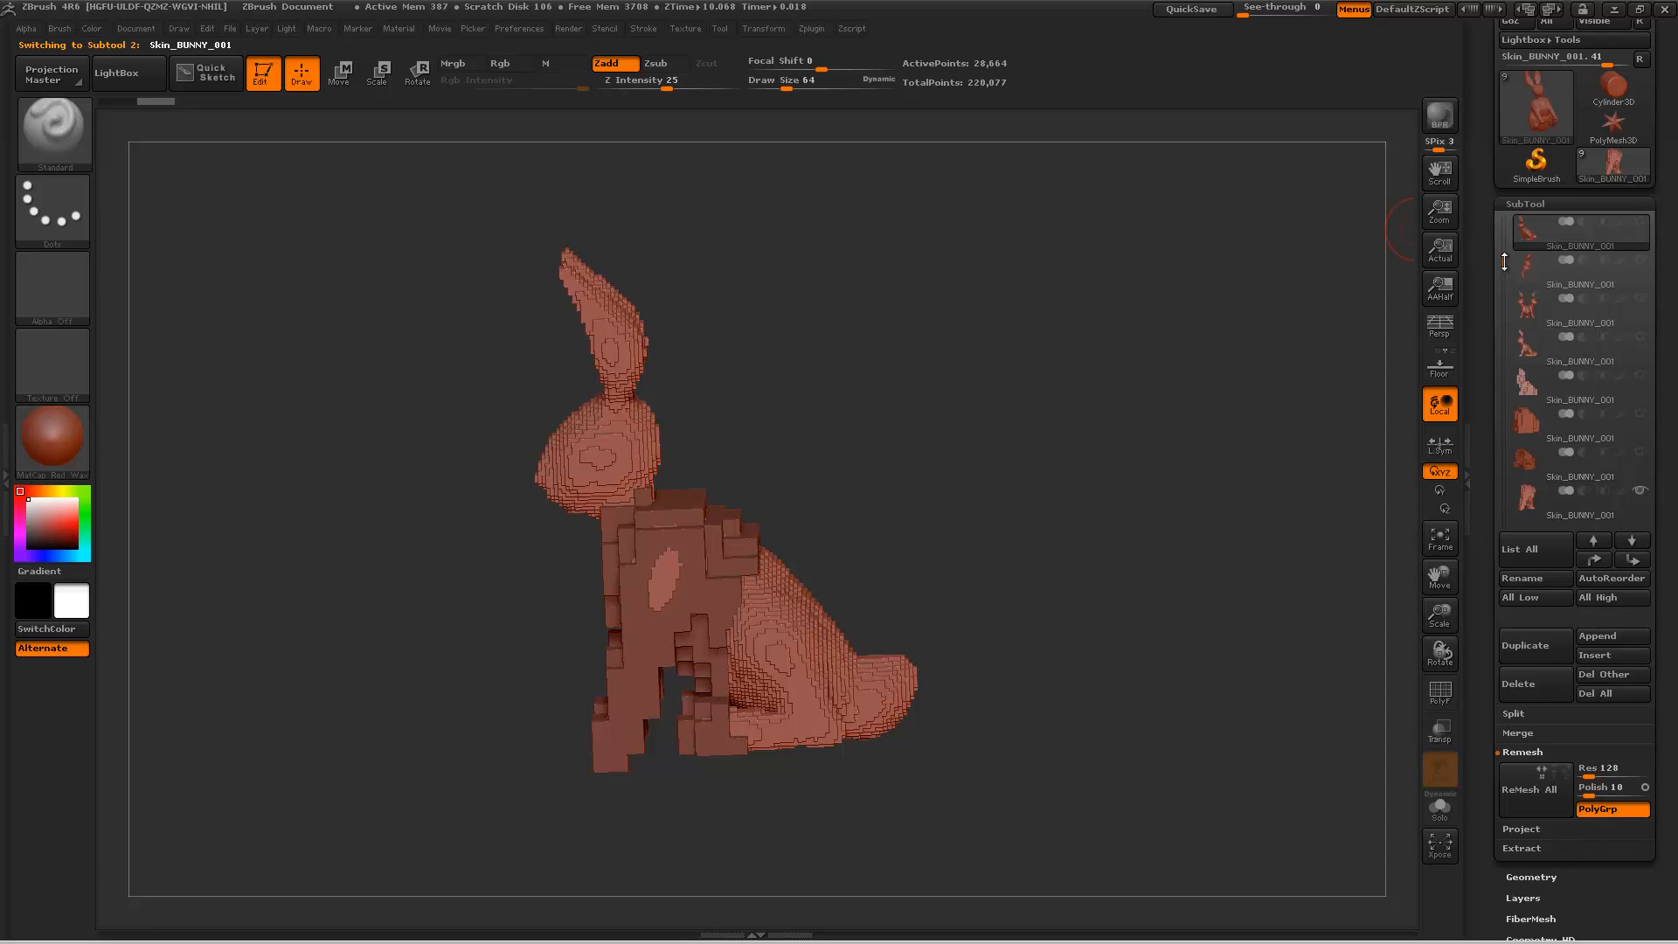
pyautogui.moveTo(1503, 262); pyautogui.dragTo(1505, 200)
pyautogui.click(1530, 691)
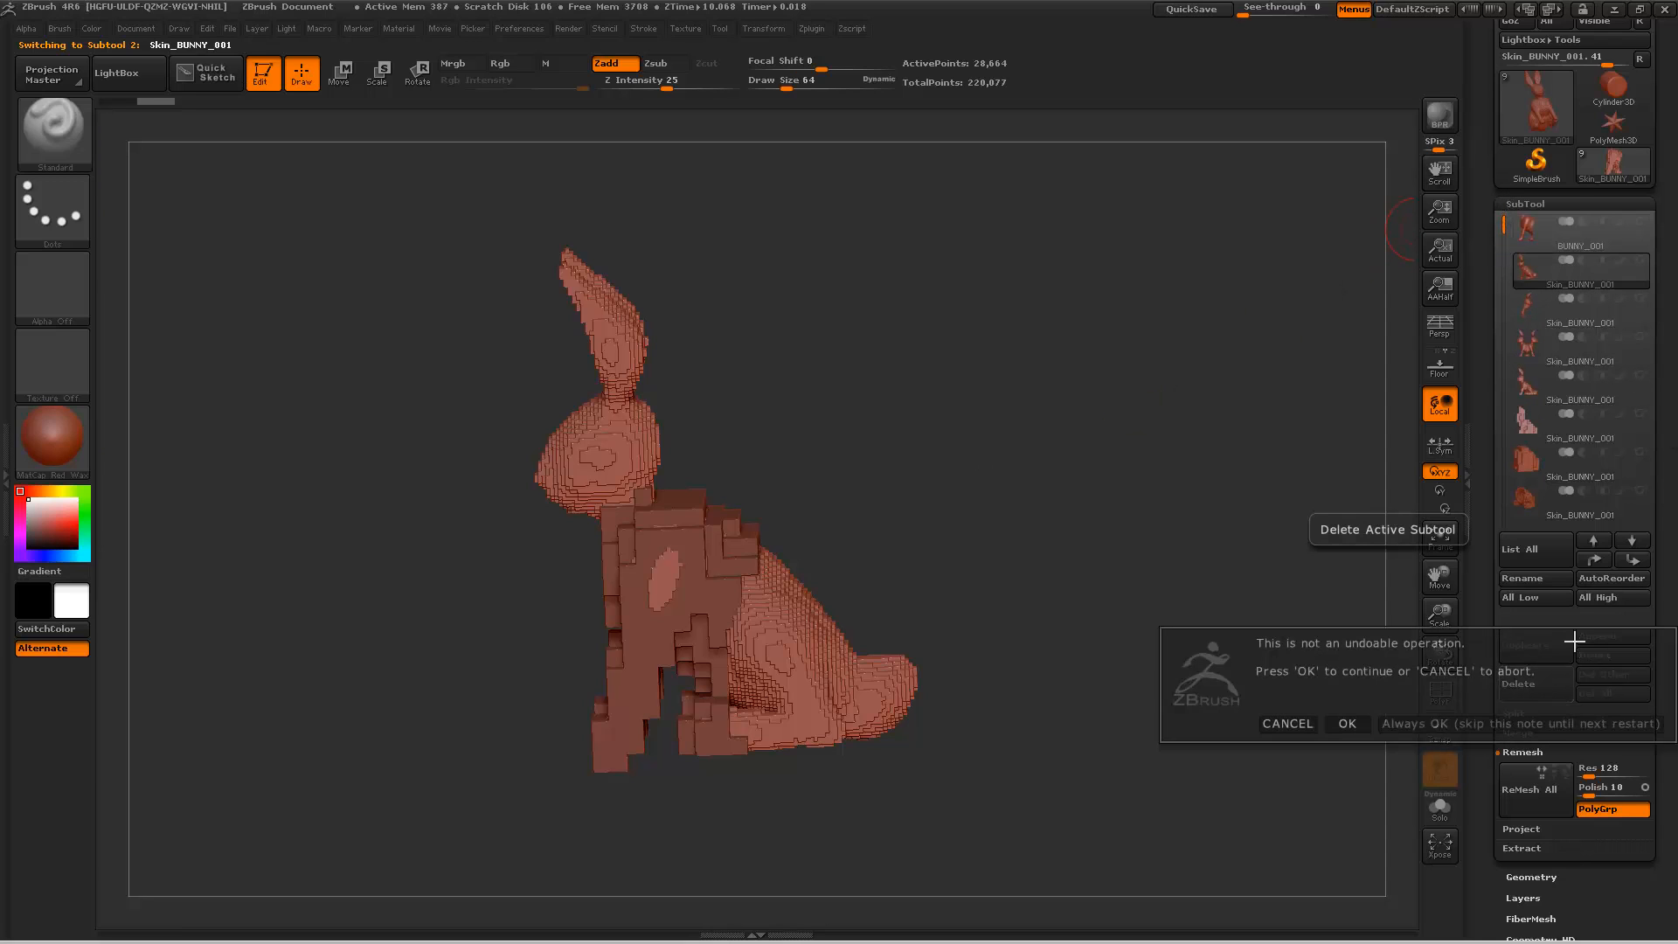
pyautogui.click(1347, 724)
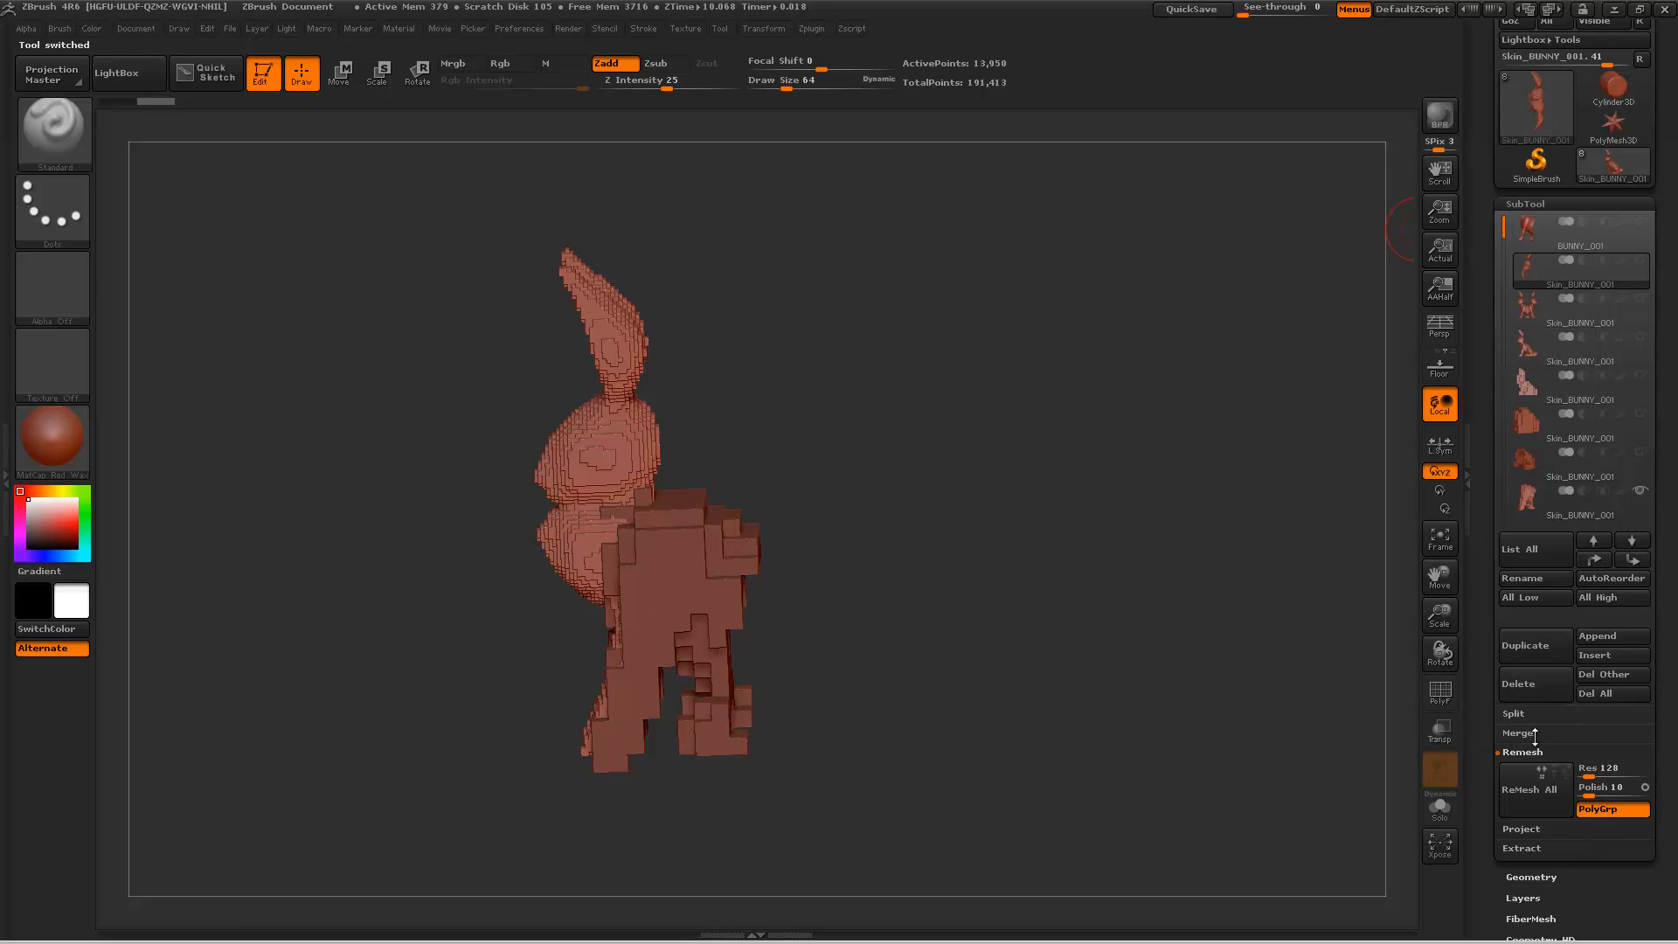
# Step: Delete the vertically mirrored skin, the front-to-back mirrored skin and the resolution-64 full-bunny skin
pyautogui.click(1542, 692)
pyautogui.click(1346, 728)
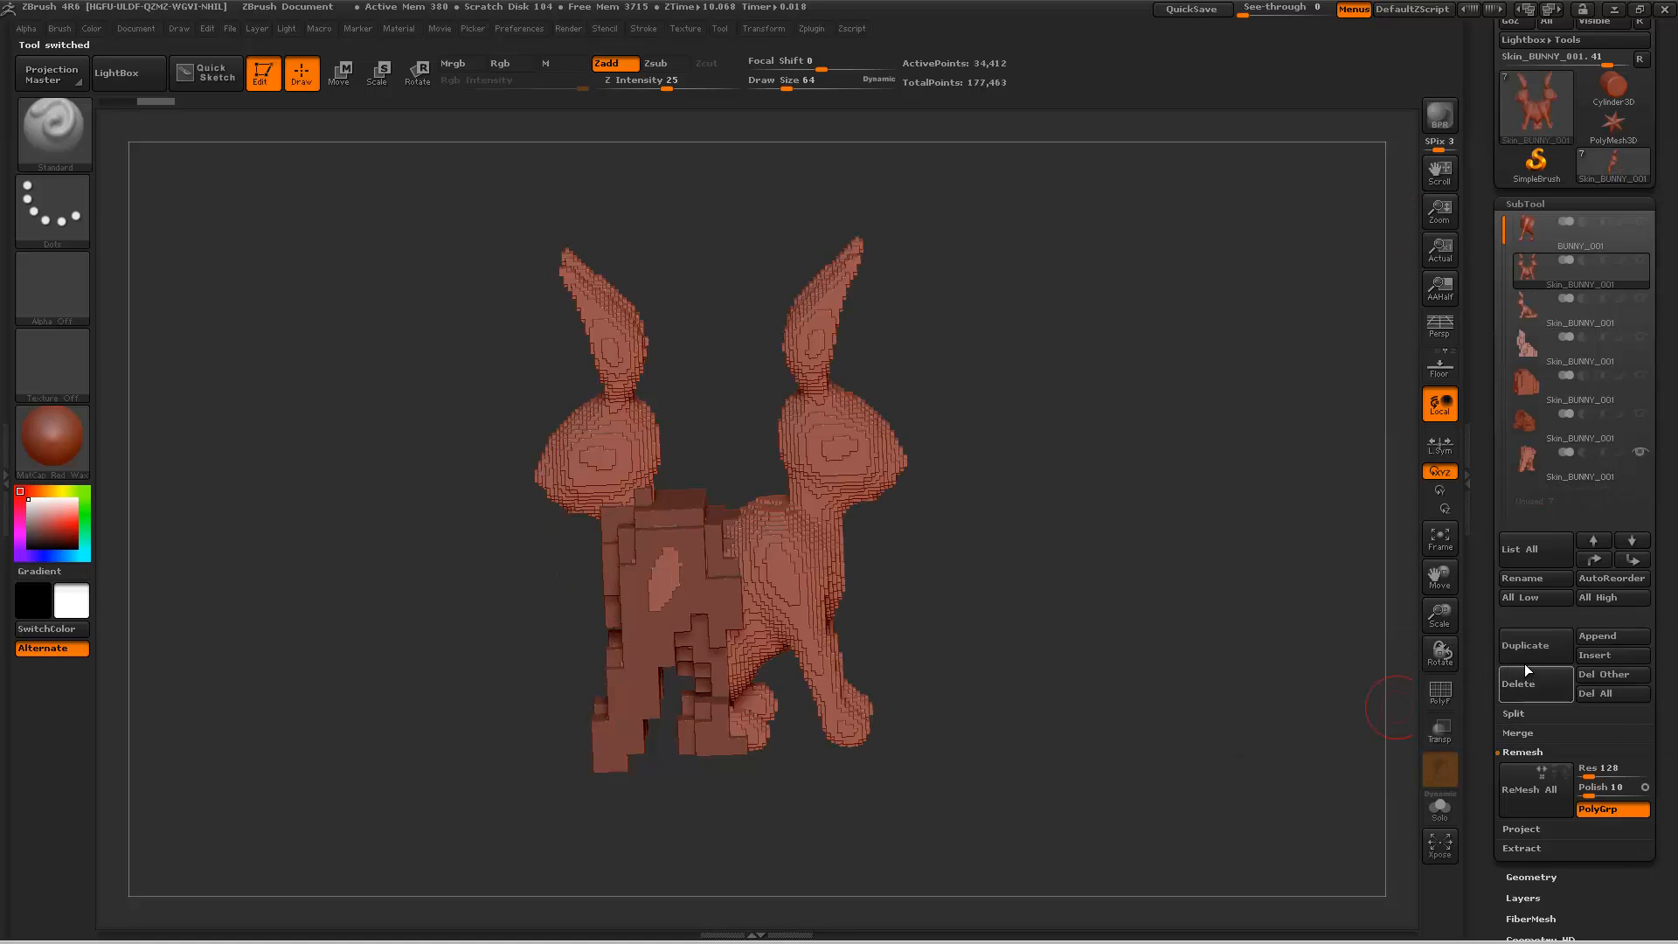
pyautogui.click(1528, 681)
pyautogui.click(1347, 715)
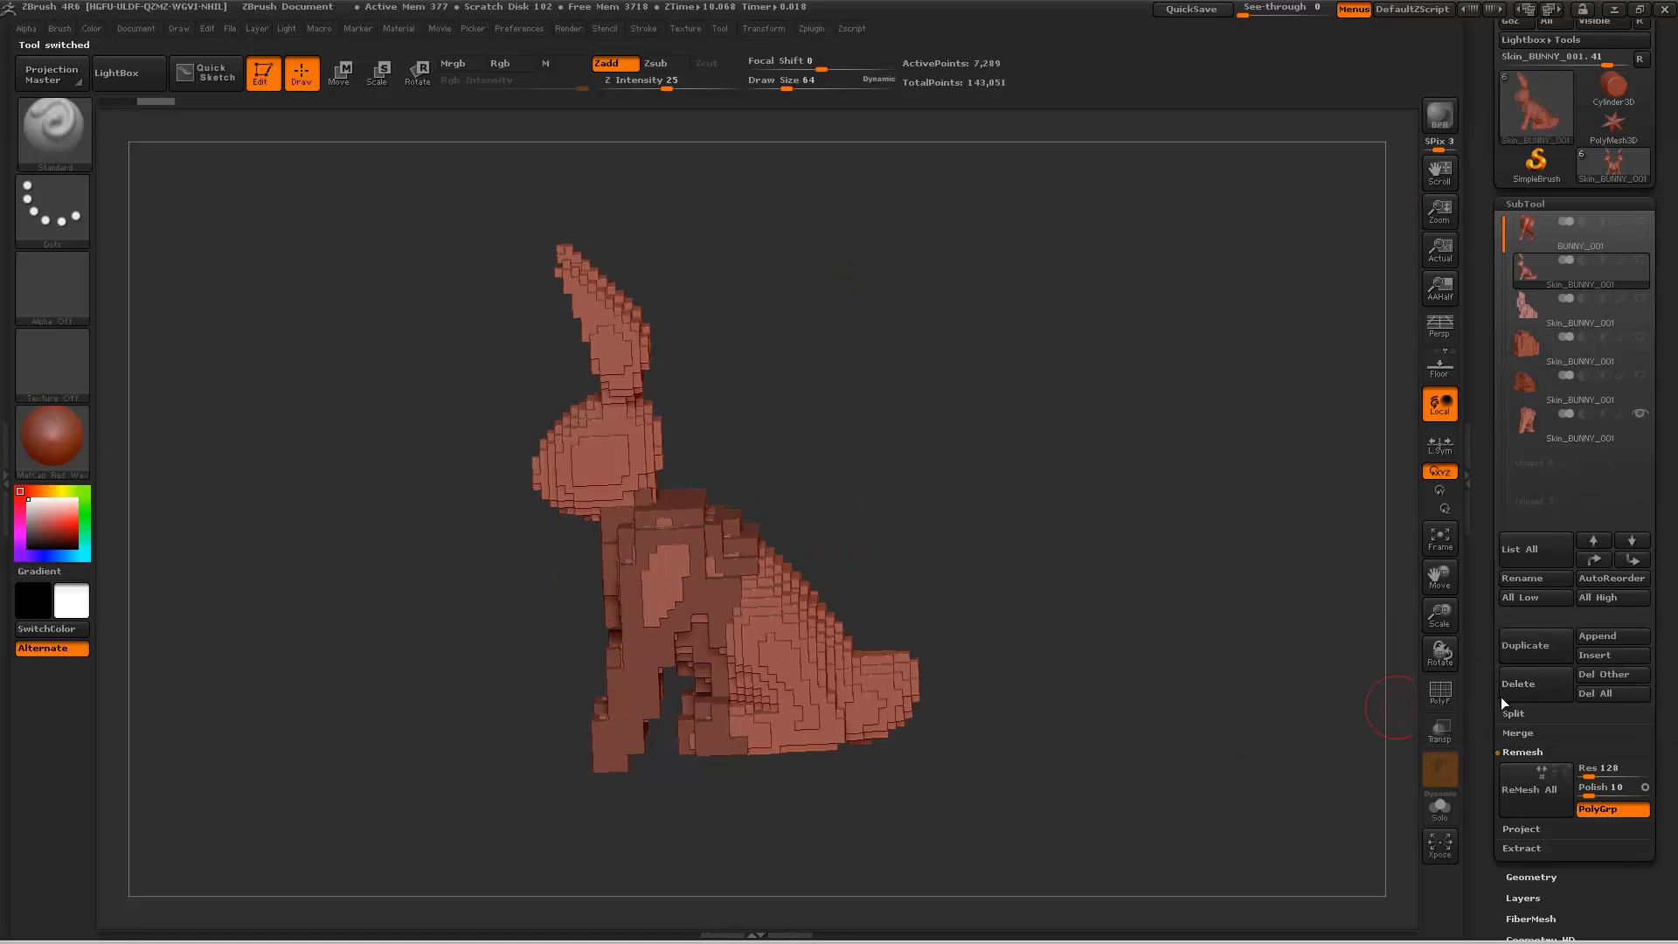
pyautogui.click(1538, 688)
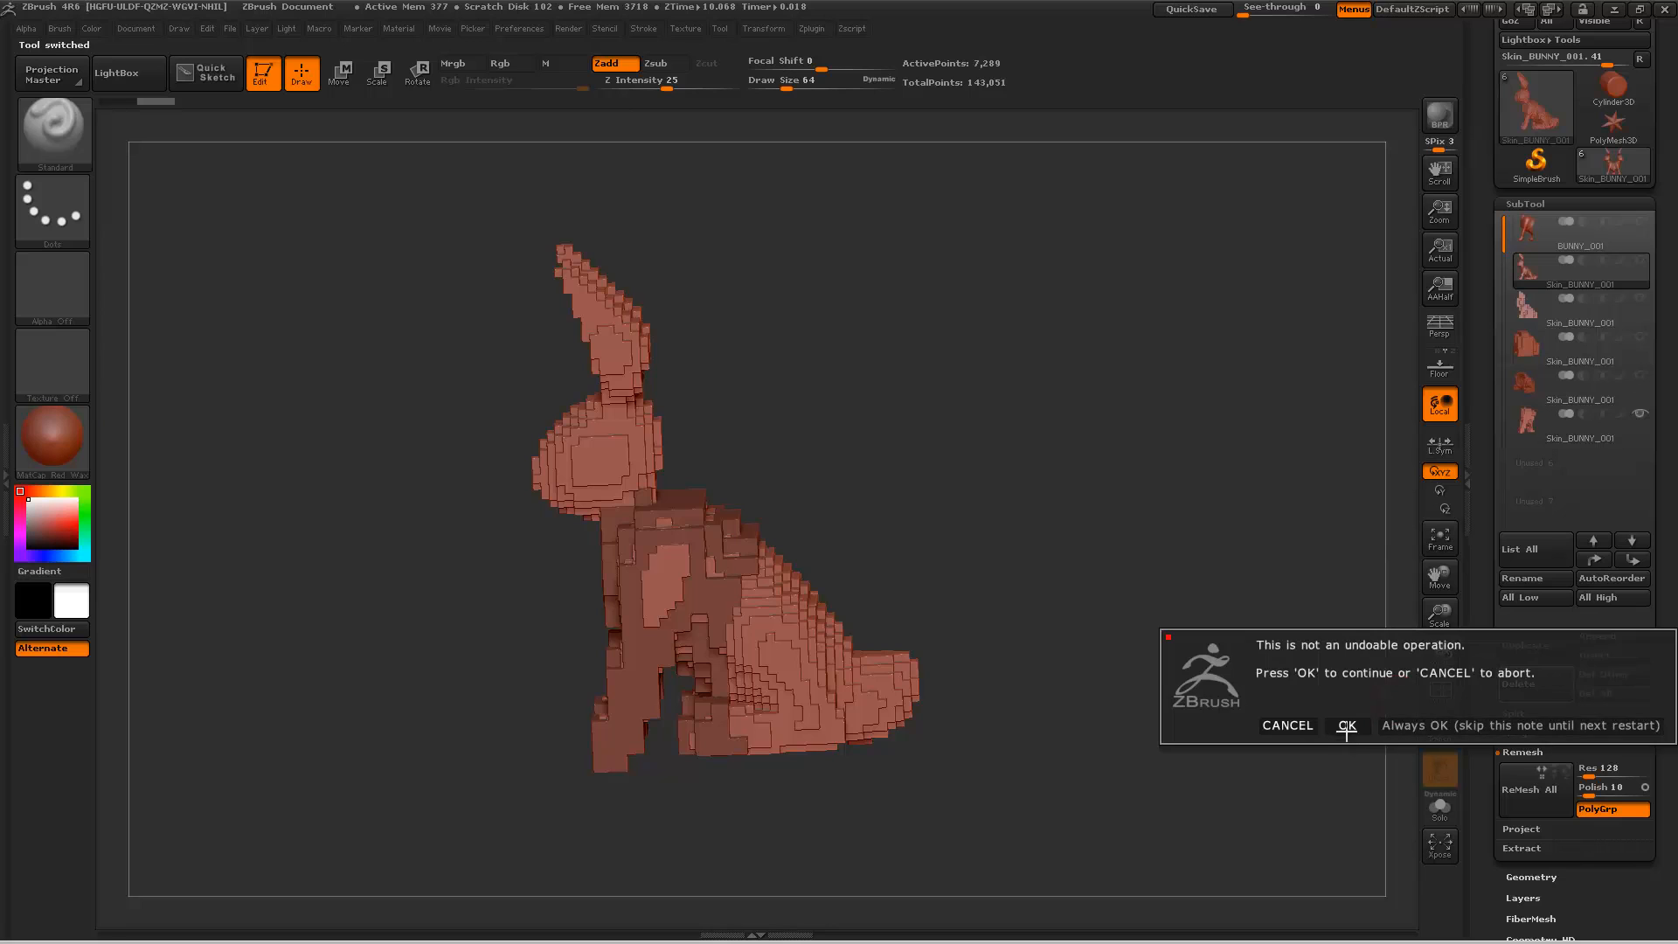
pyautogui.click(1346, 727)
# Step: Hide the torso skin and select BUNNY_001
pyautogui.click(1641, 378)
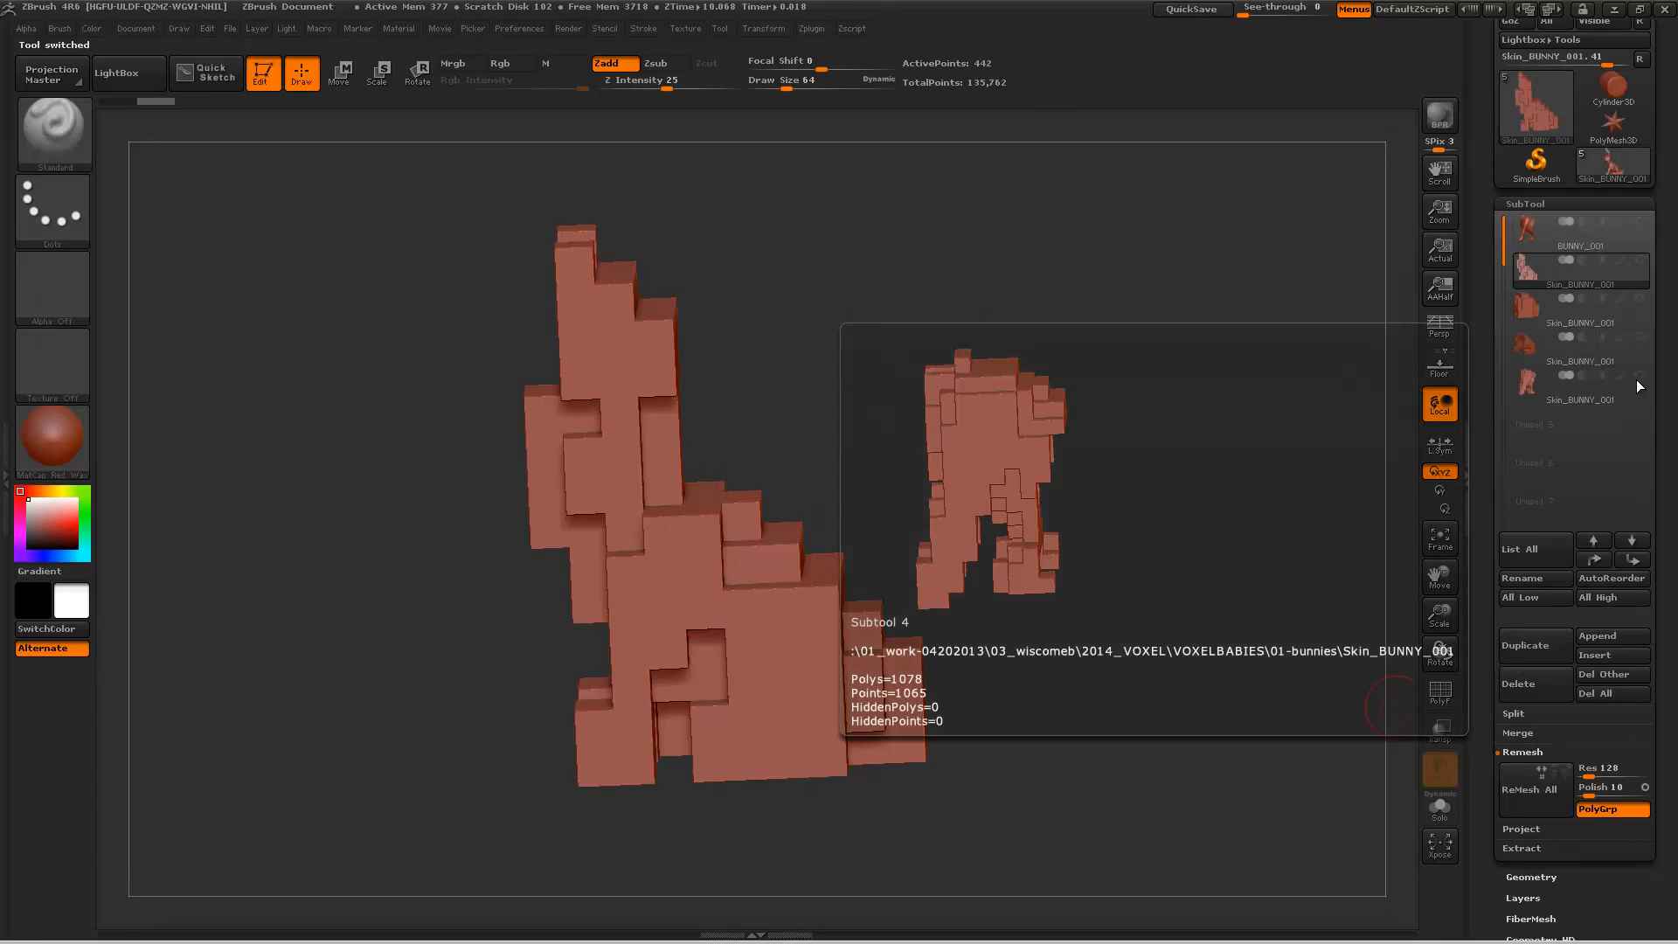
pyautogui.click(1562, 241)
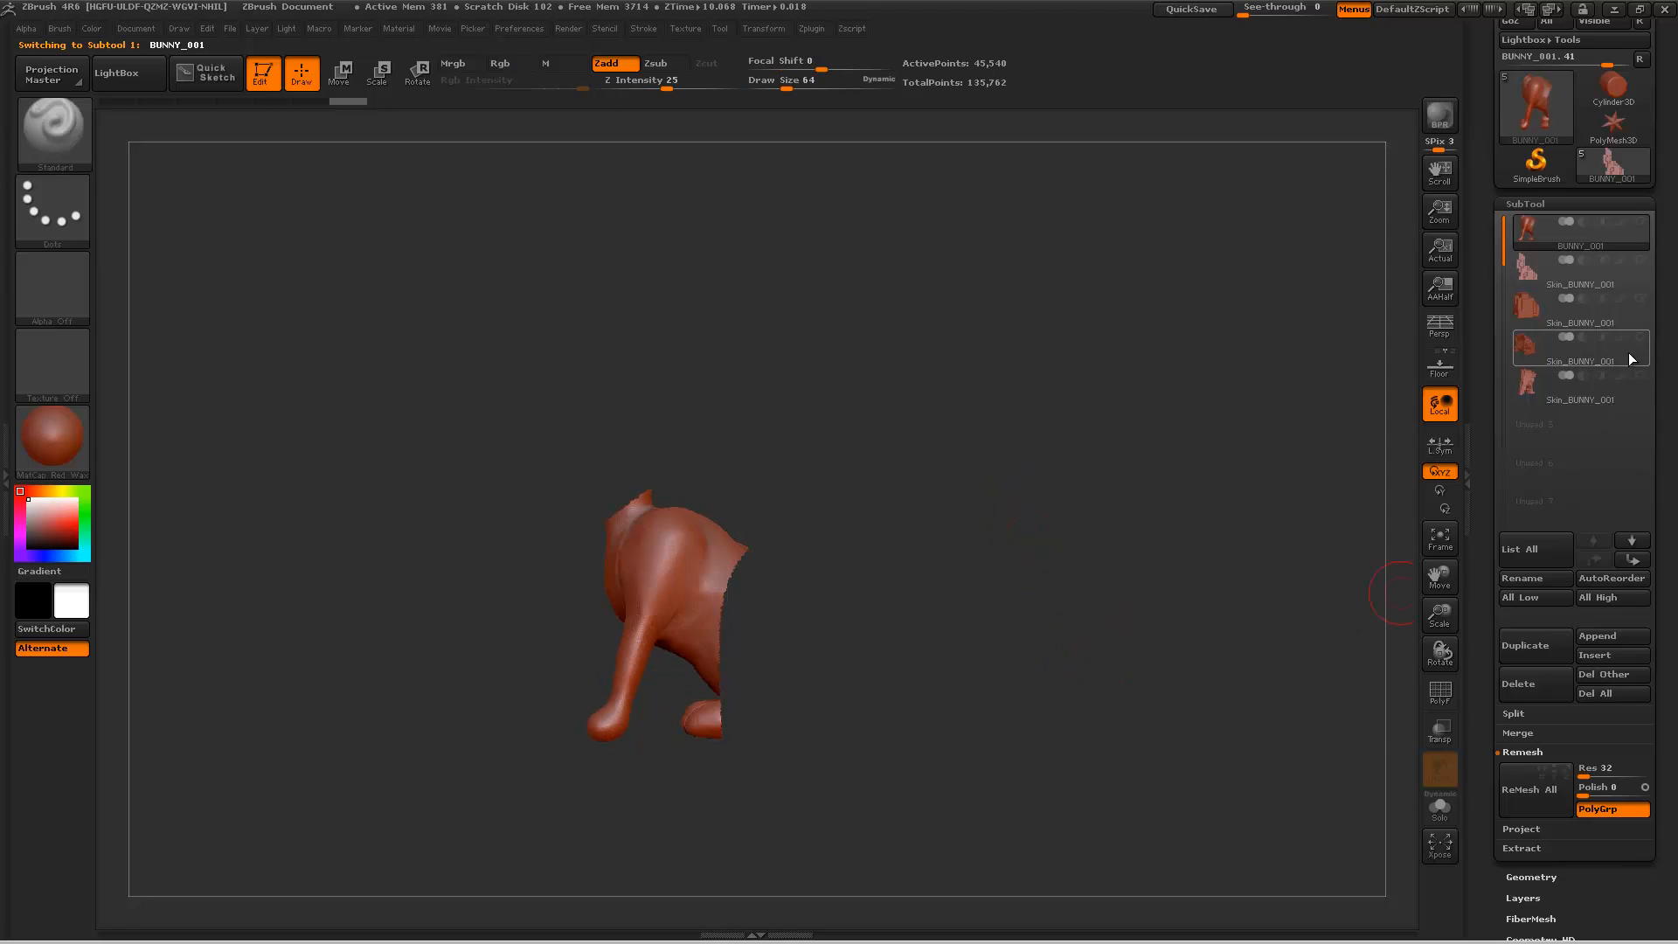
# Step: View the torso and hindquarters voxel skins together, then hide them so only the partial BUNNY_001 mesh shows
pyautogui.click(1641, 374)
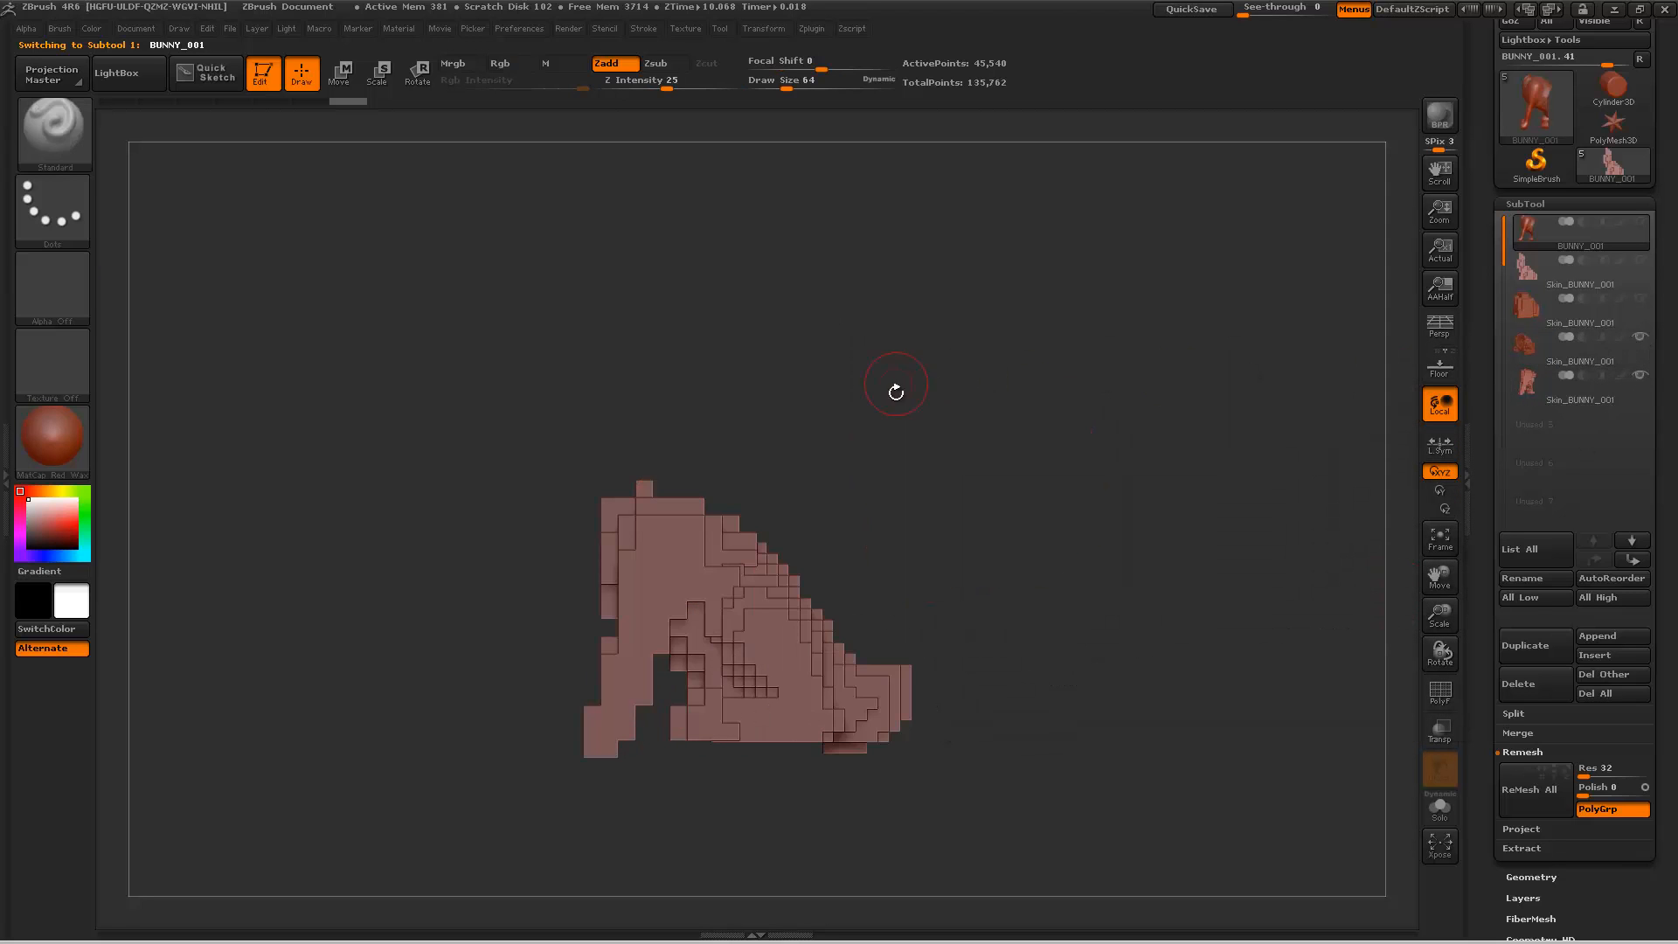
pyautogui.moveTo(898, 426); pyautogui.dragTo(938, 427)
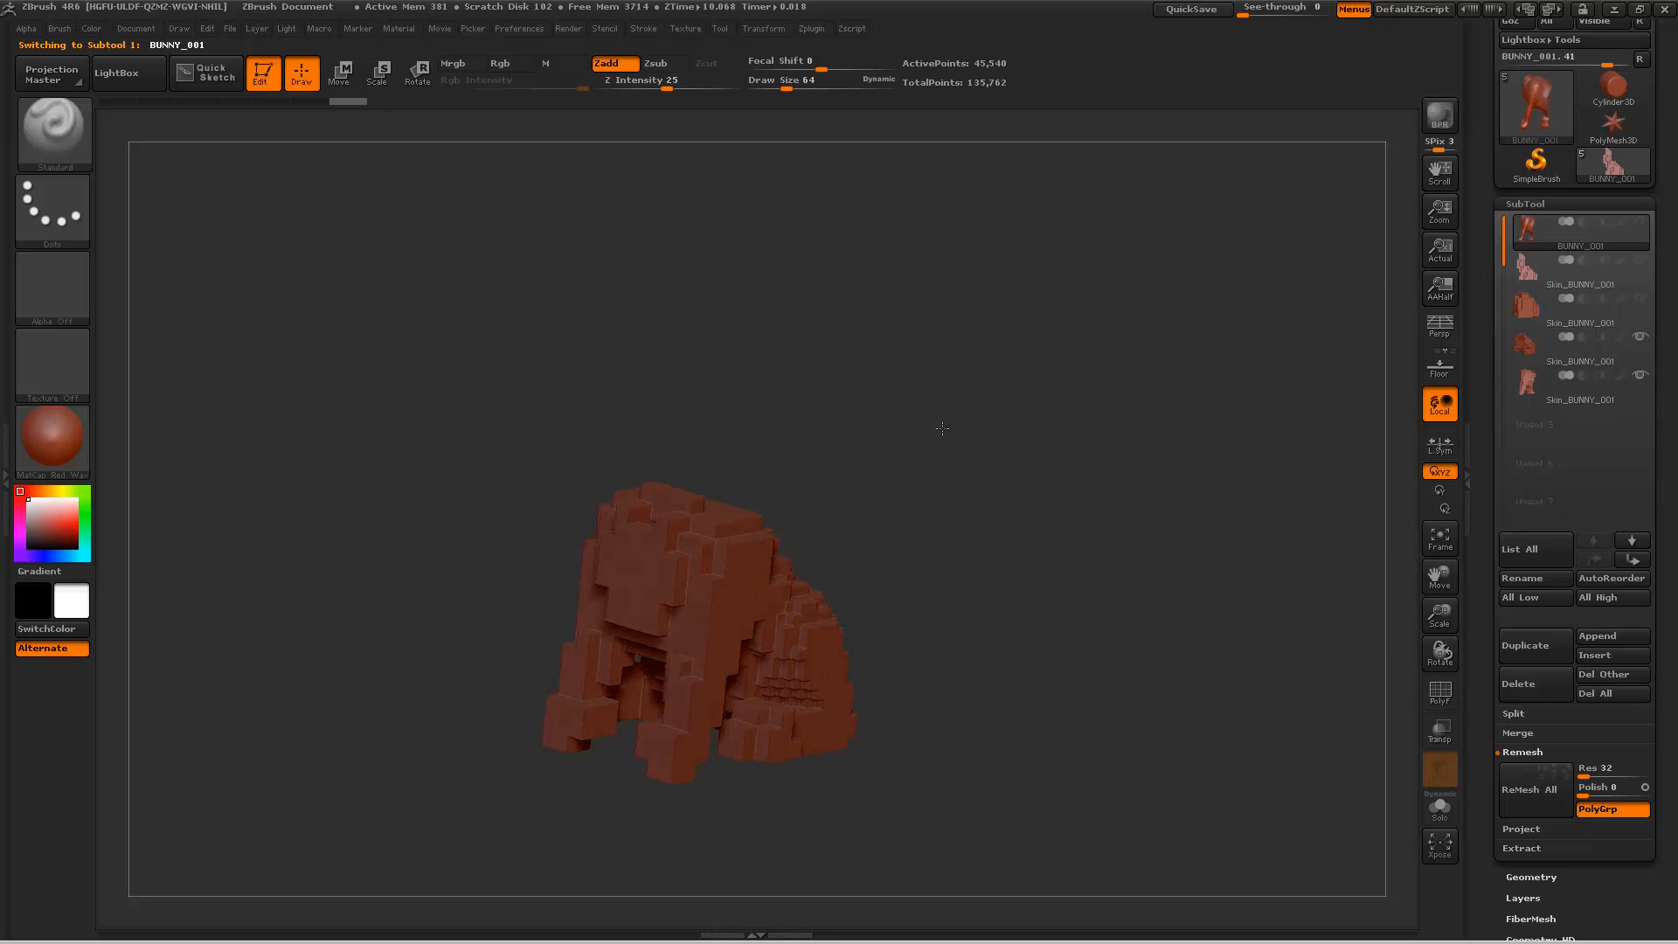
pyautogui.click(1639, 224)
pyautogui.click(1640, 224)
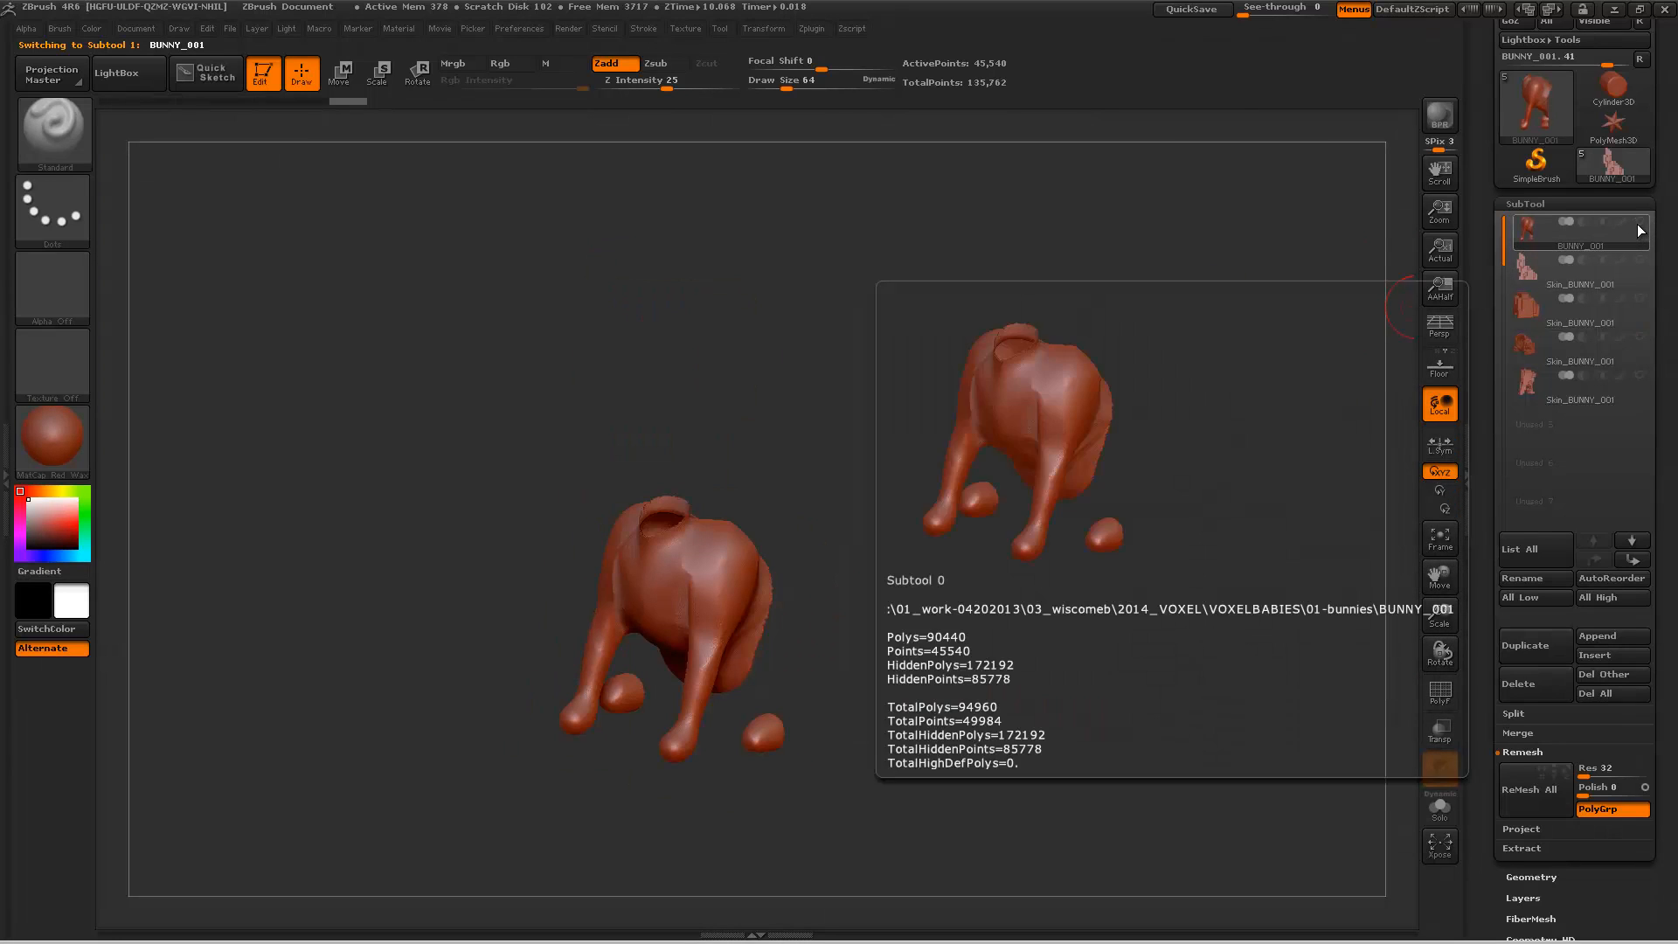
pyautogui.moveTo(895, 422); pyautogui.dragTo(873, 405)
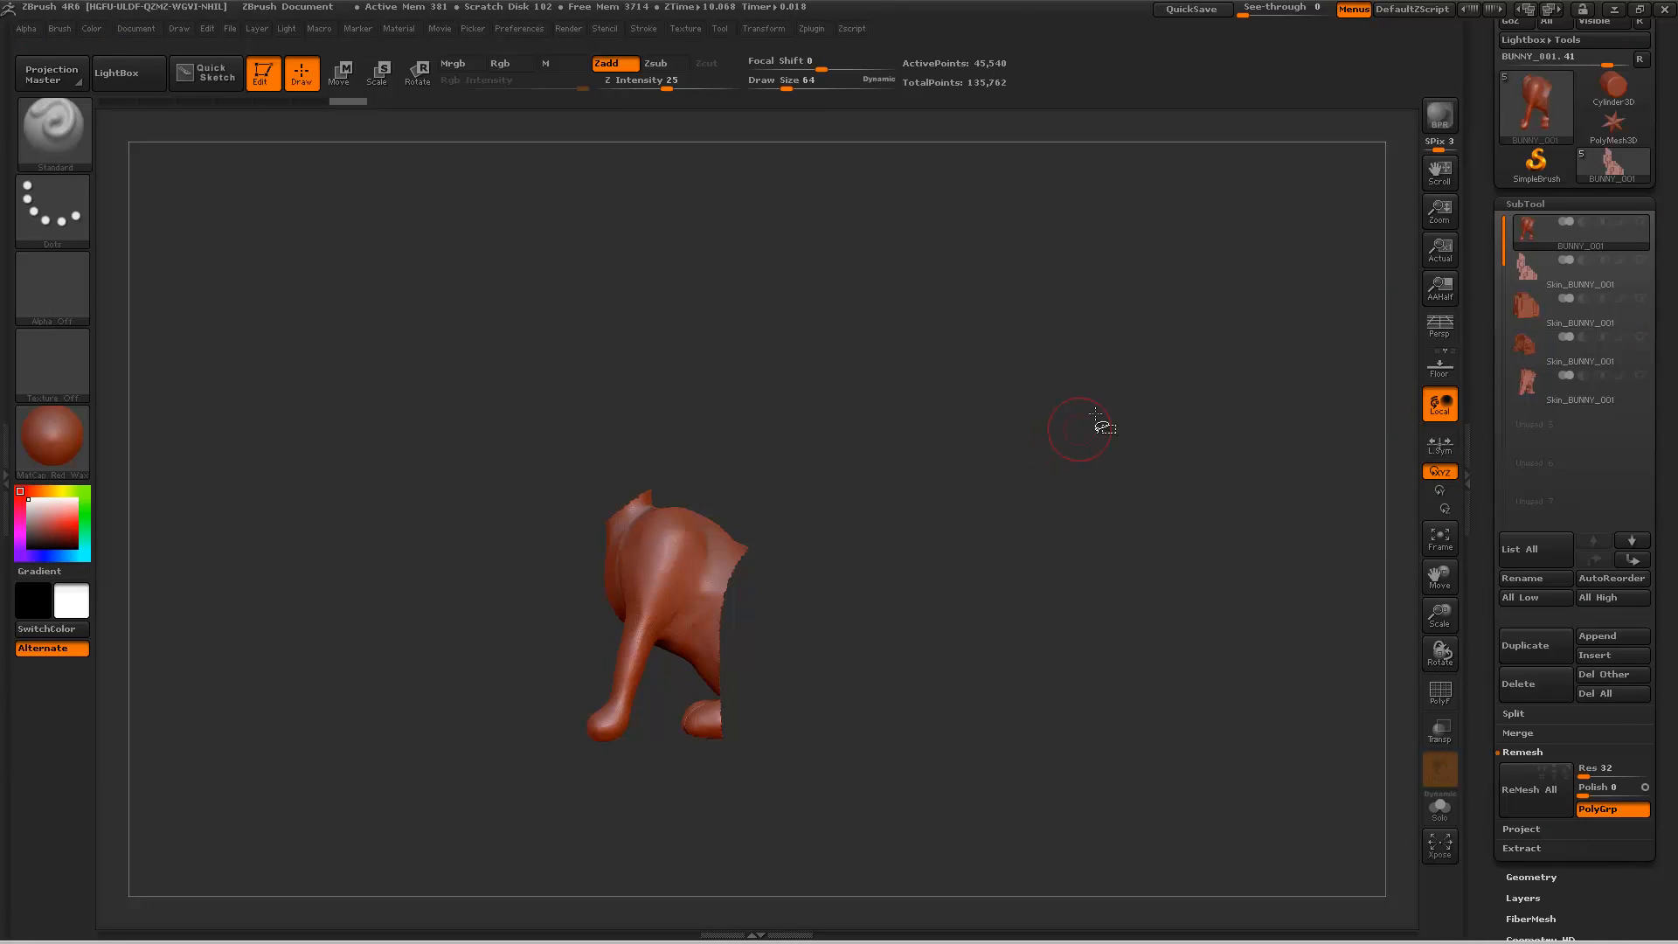
# Step: Unhide the full BUNNY_001 mesh and show the torso and hindquarters voxel skins over it
pyautogui.moveTo(1103, 428); pyautogui.dragTo(1112, 562)
pyautogui.keyDown('ctrl'); pyautogui.keyDown('shift'); pyautogui.click(1153, 524); pyautogui.keyUp('shift'); pyautogui.keyUp('ctrl')
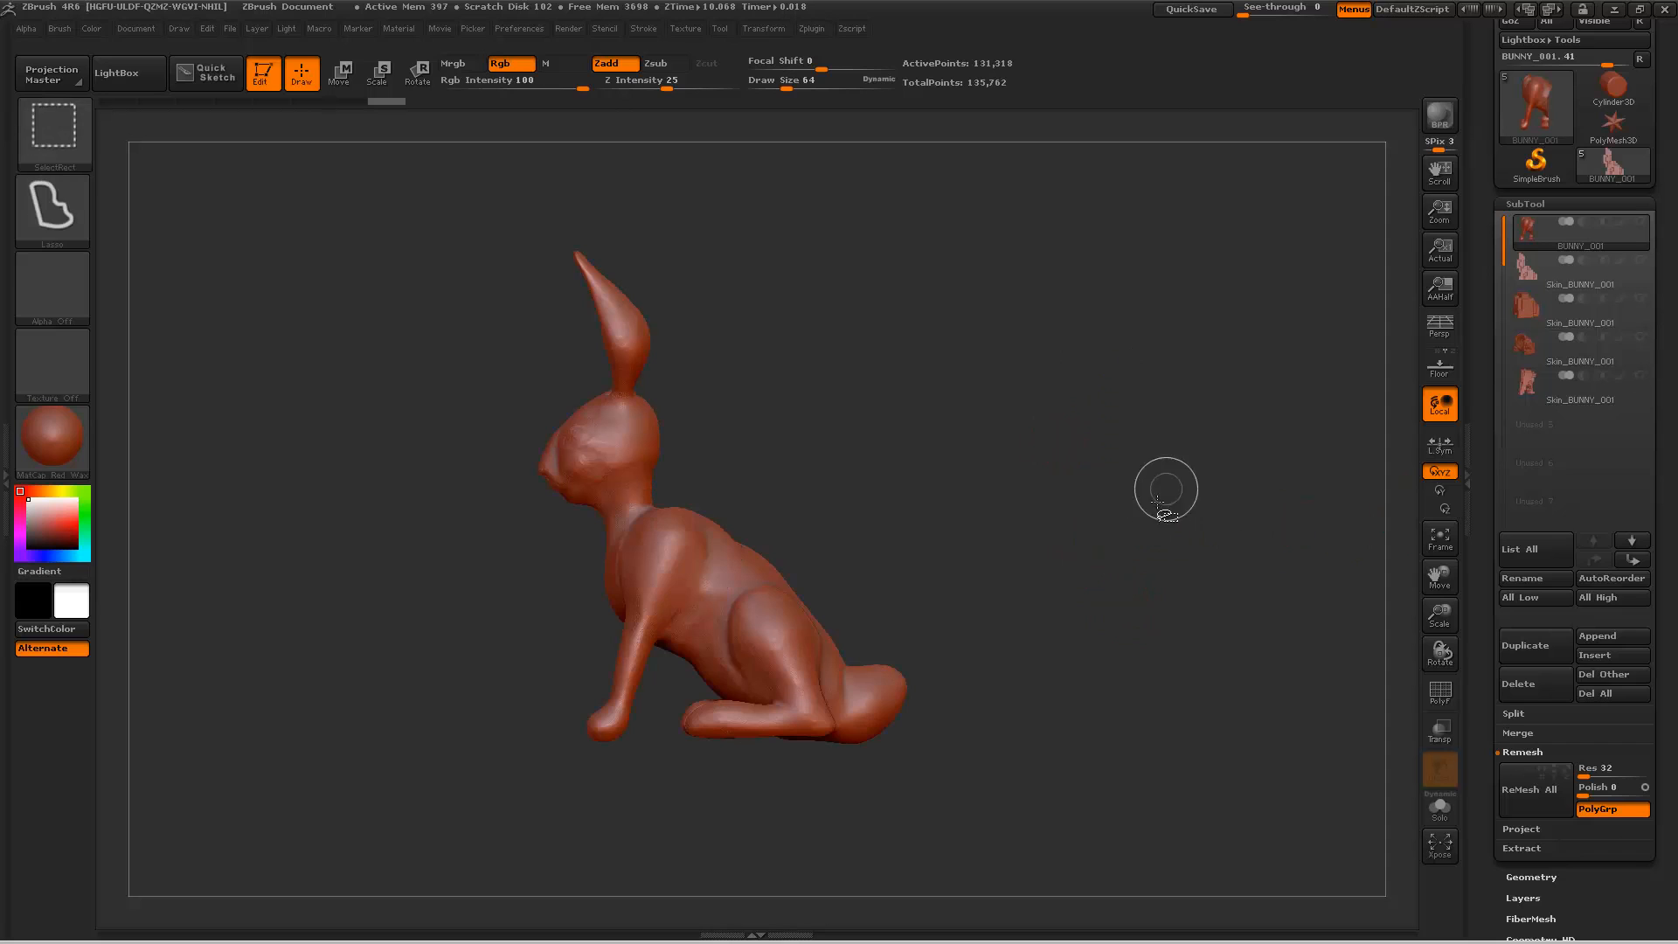
pyautogui.click(1639, 375)
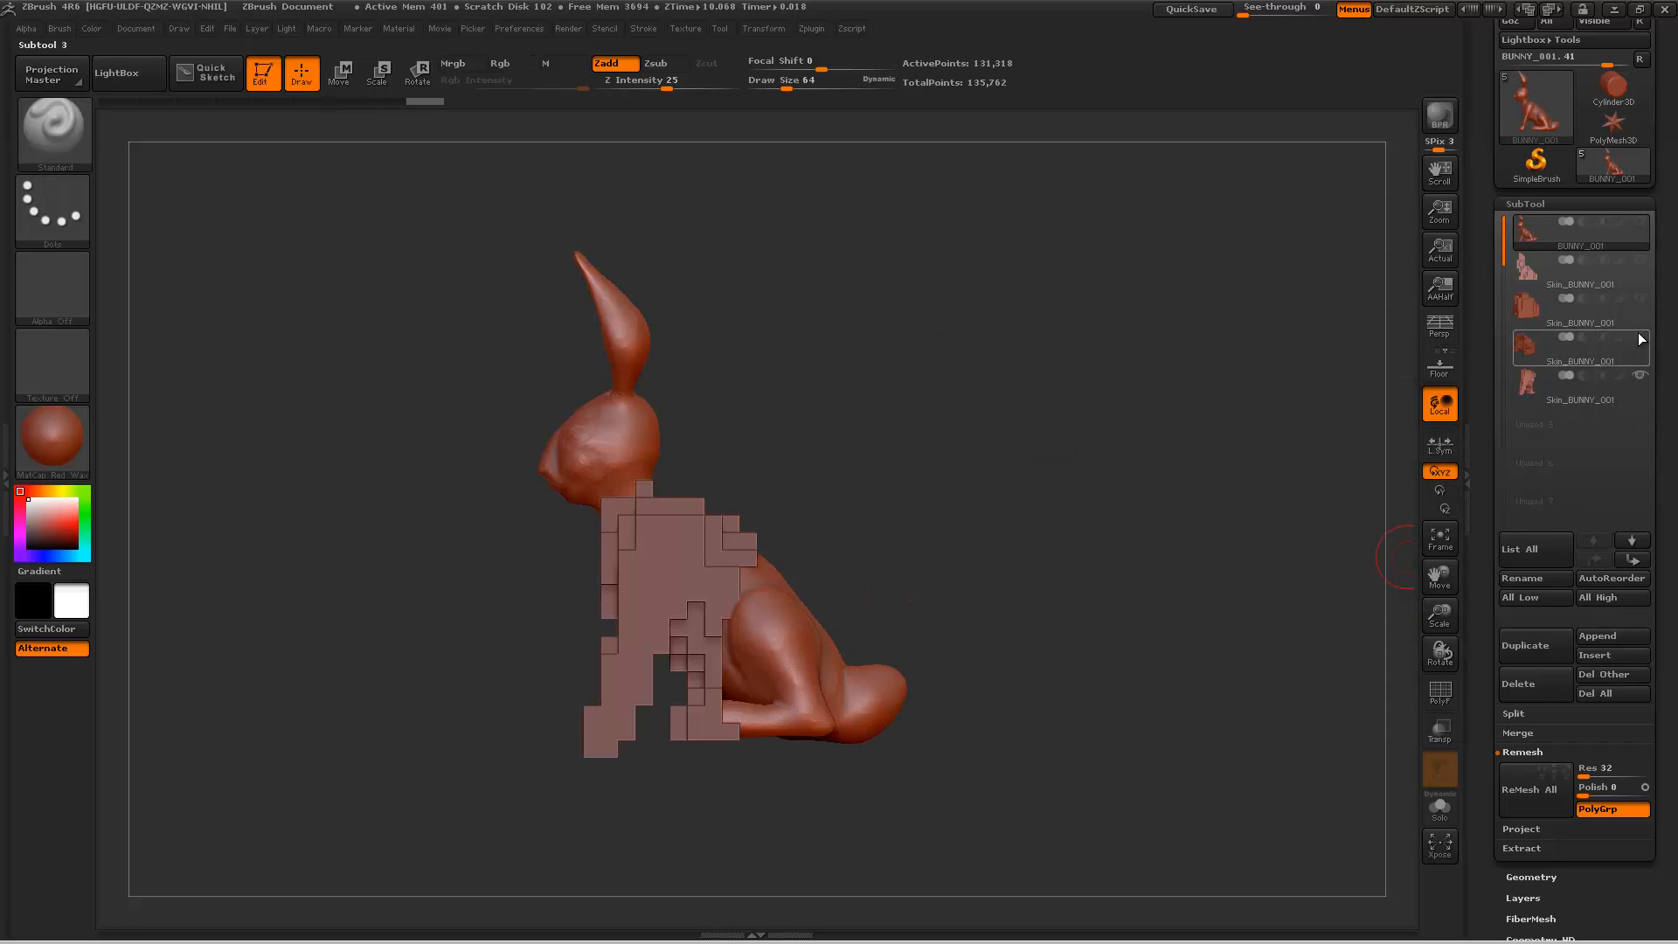
pyautogui.click(1640, 337)
# Step: Isolate the head and neck of BUNNY_001 and hide the torso and hindquarters skins
pyautogui.moveTo(825, 396)
pyautogui.mouseDown()
pyautogui.moveTo(944, 418)
pyautogui.moveTo(903, 407)
pyautogui.mouseUp()
pyautogui.hotkey('ctrl', 'shift')
pyautogui.moveTo(772, 240)
pyautogui.keyDown('ctrl'); pyautogui.keyDown('shift'); pyautogui.mouseDown()
pyautogui.moveTo(600, 393)
pyautogui.moveTo(699, 568)
pyautogui.moveTo(1127, 491)
pyautogui.mouseUp(); pyautogui.keyUp('shift'); pyautogui.keyUp('ctrl')
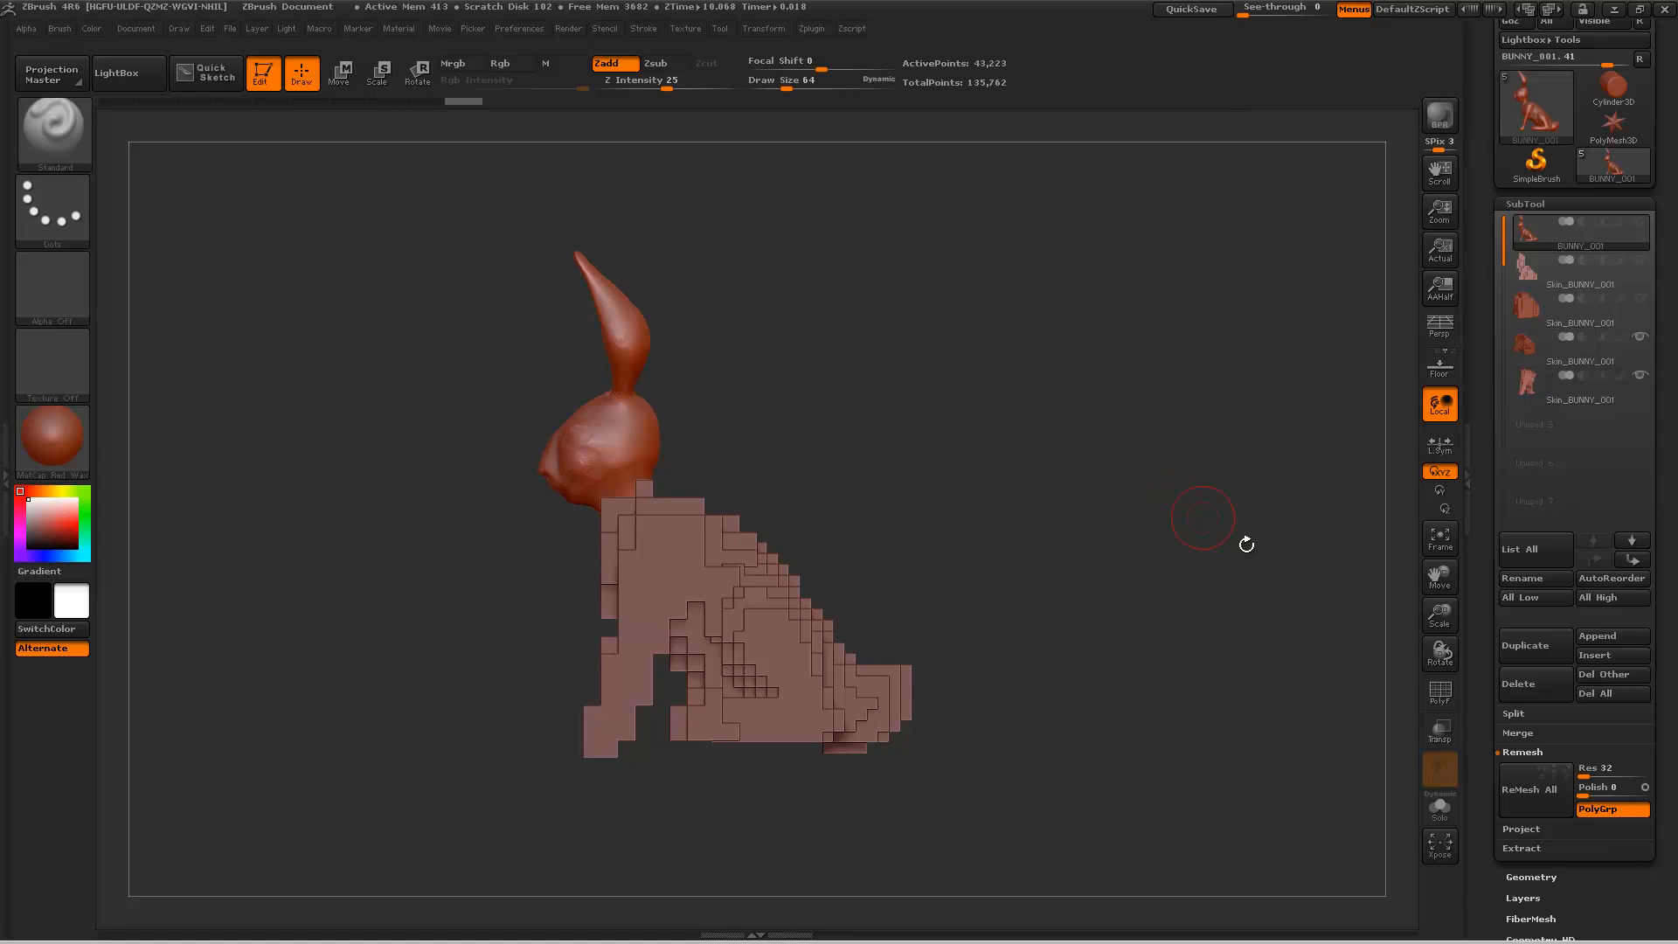
pyautogui.click(1639, 374)
pyautogui.click(1640, 337)
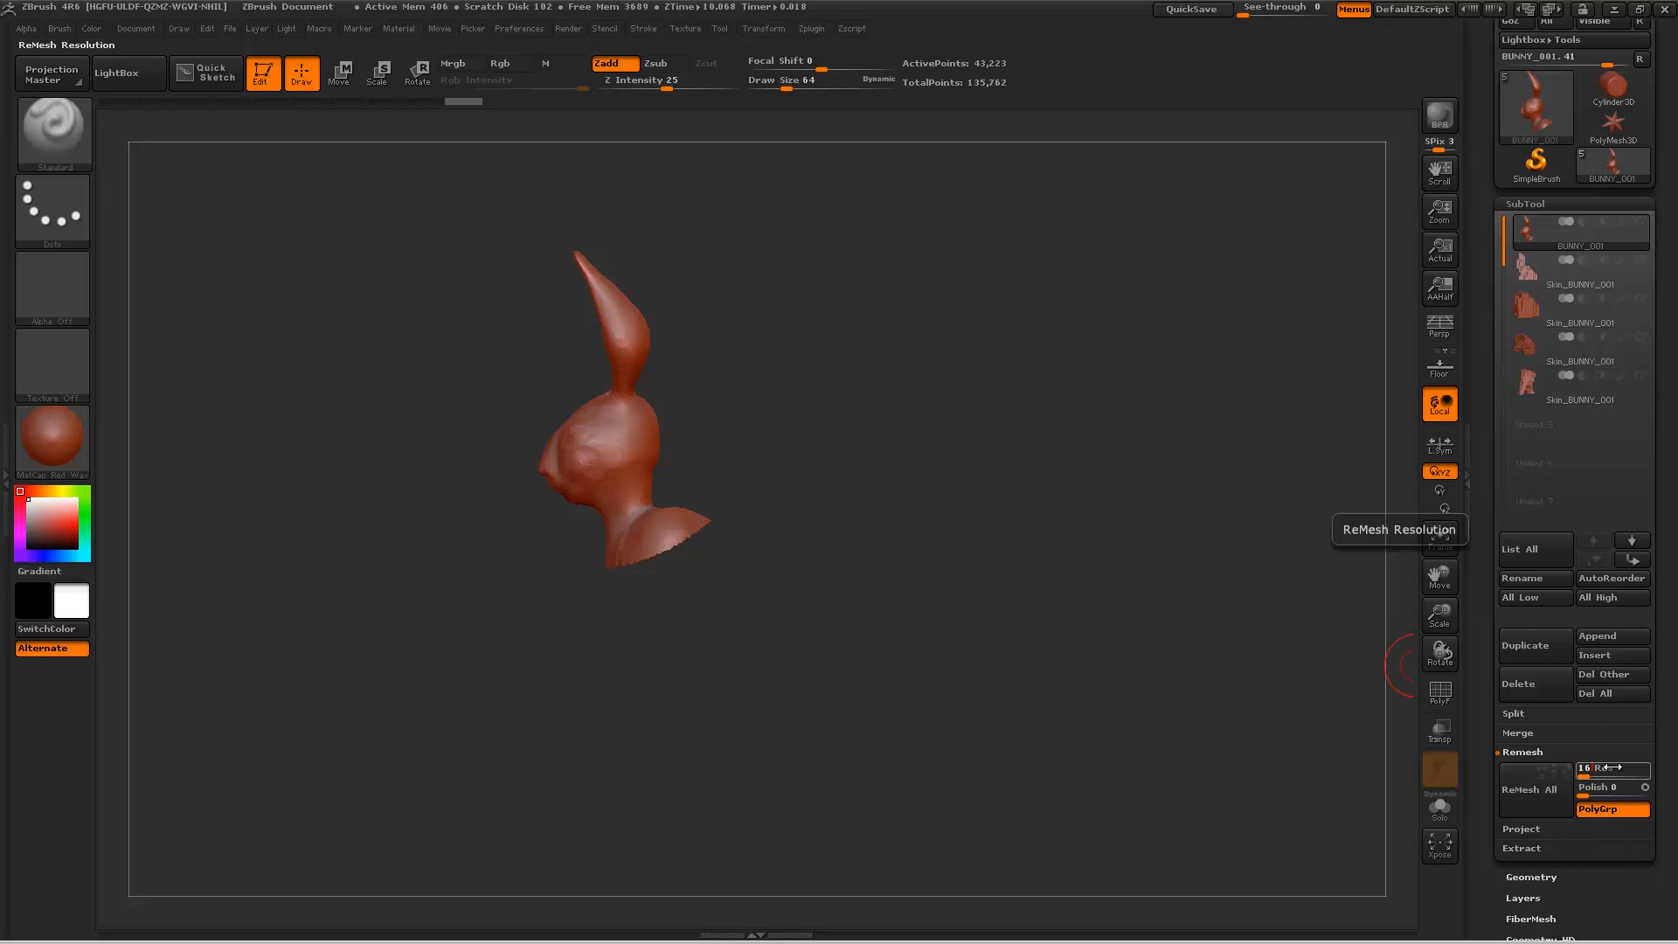
# Step: Remesh the head and neck at resolution 16 and show the new skin together with the torso and hindquarters skins
pyautogui.click(1564, 796)
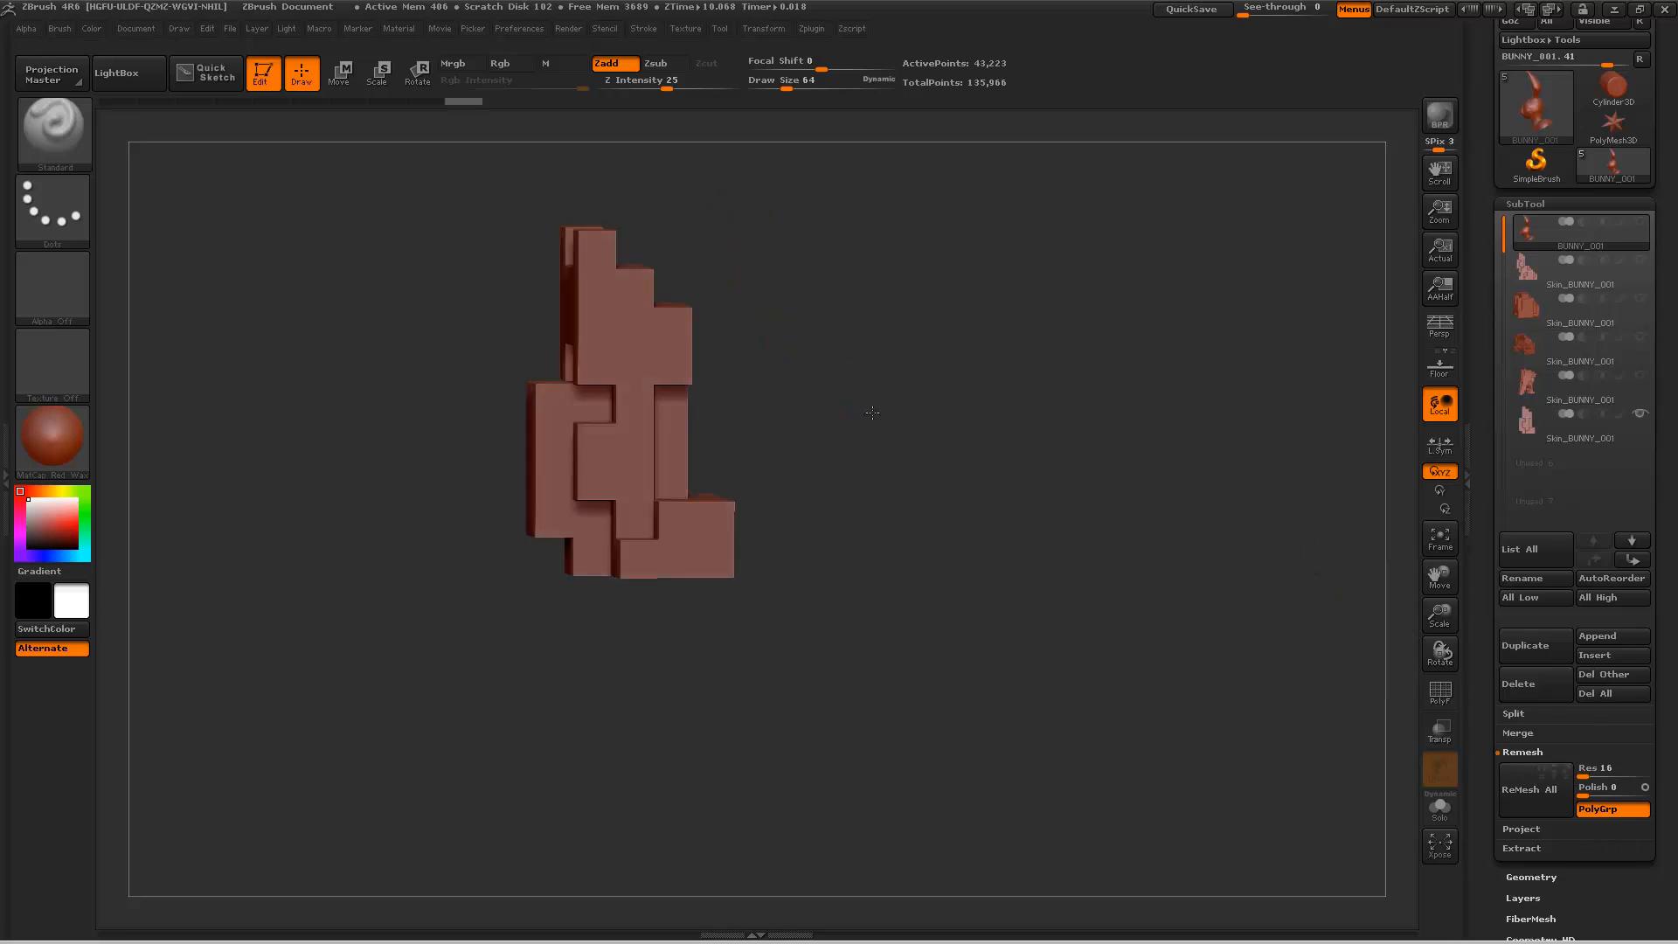
pyautogui.click(1638, 378)
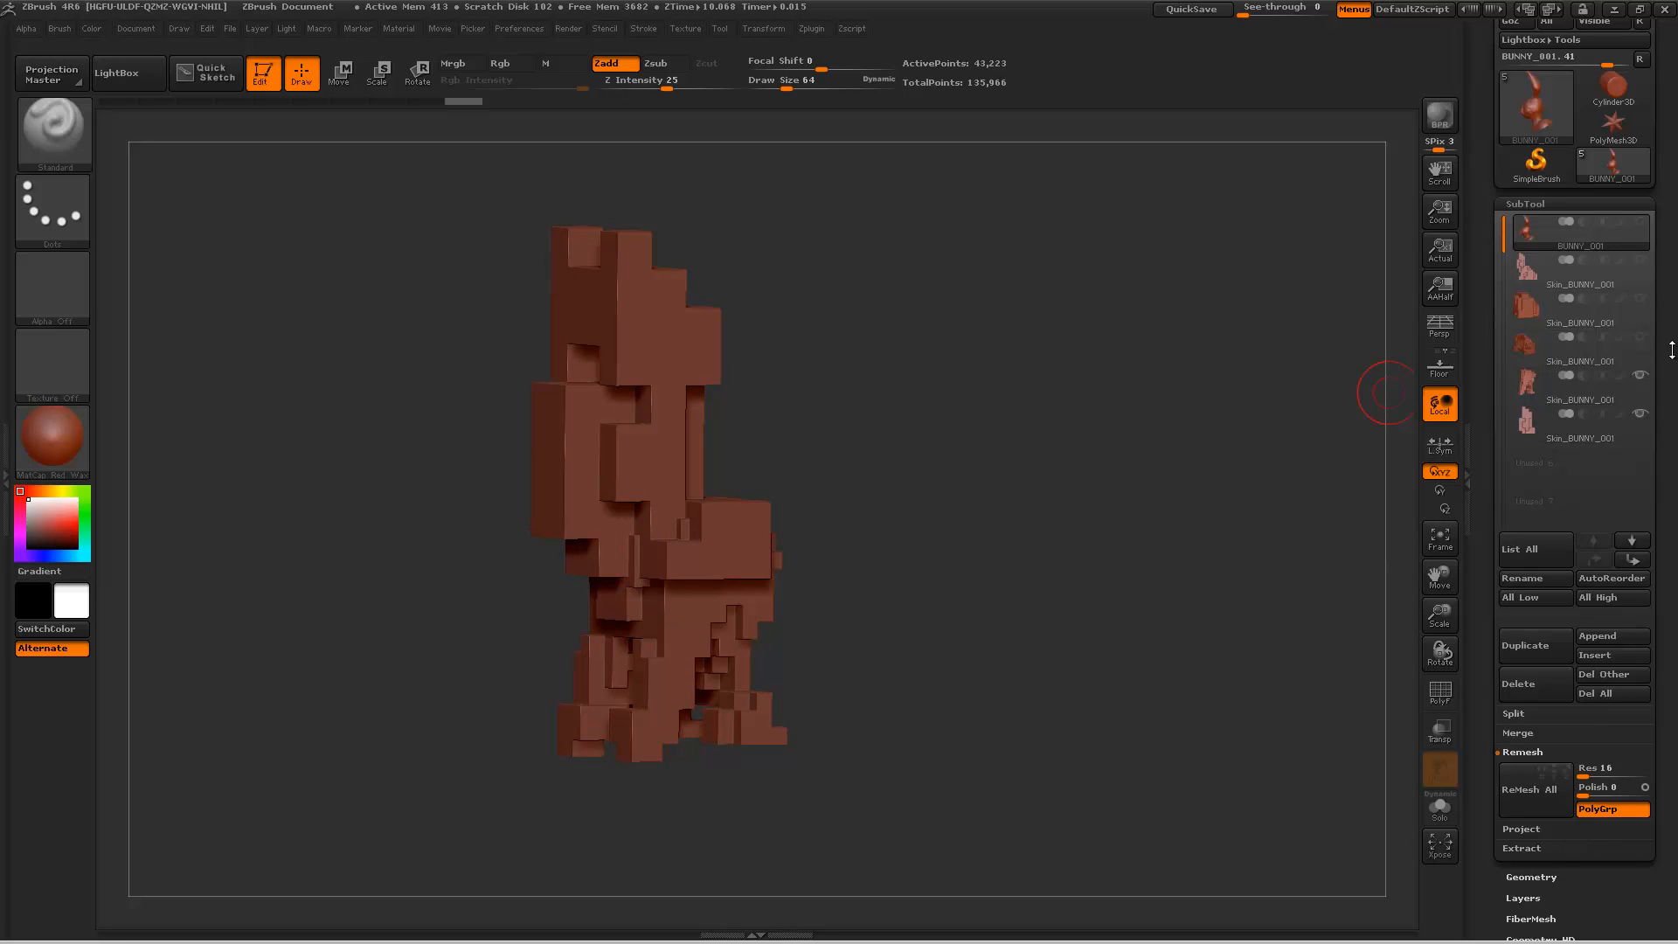
pyautogui.click(1639, 336)
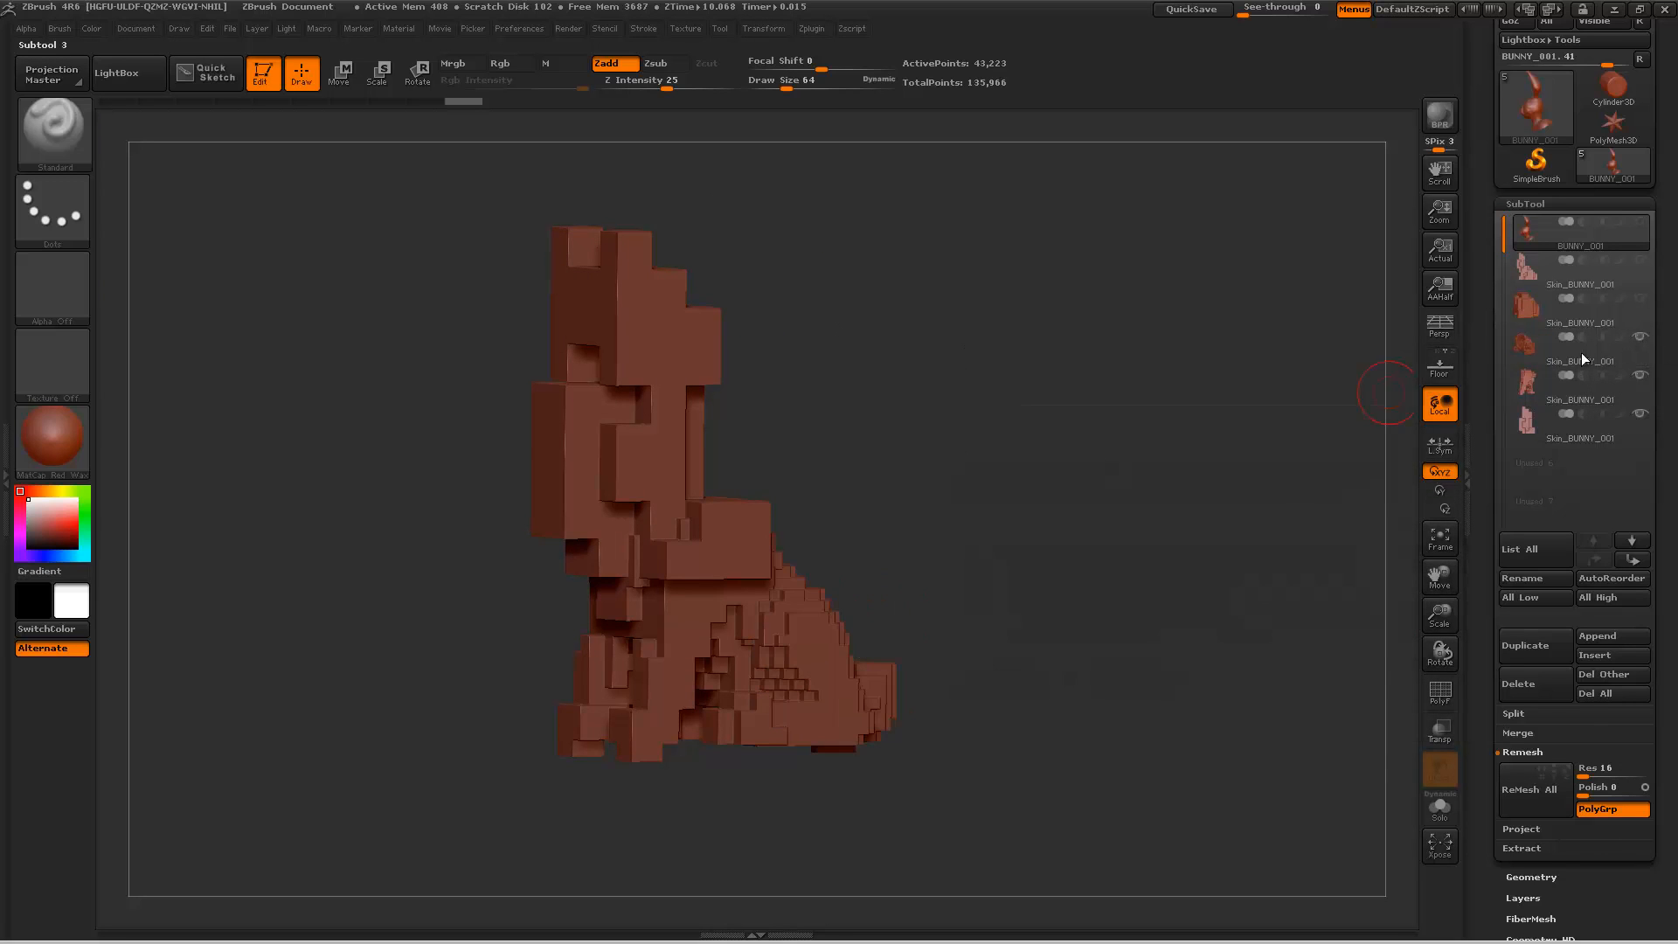
pyautogui.moveTo(1171, 410); pyautogui.dragTo(1203, 352)
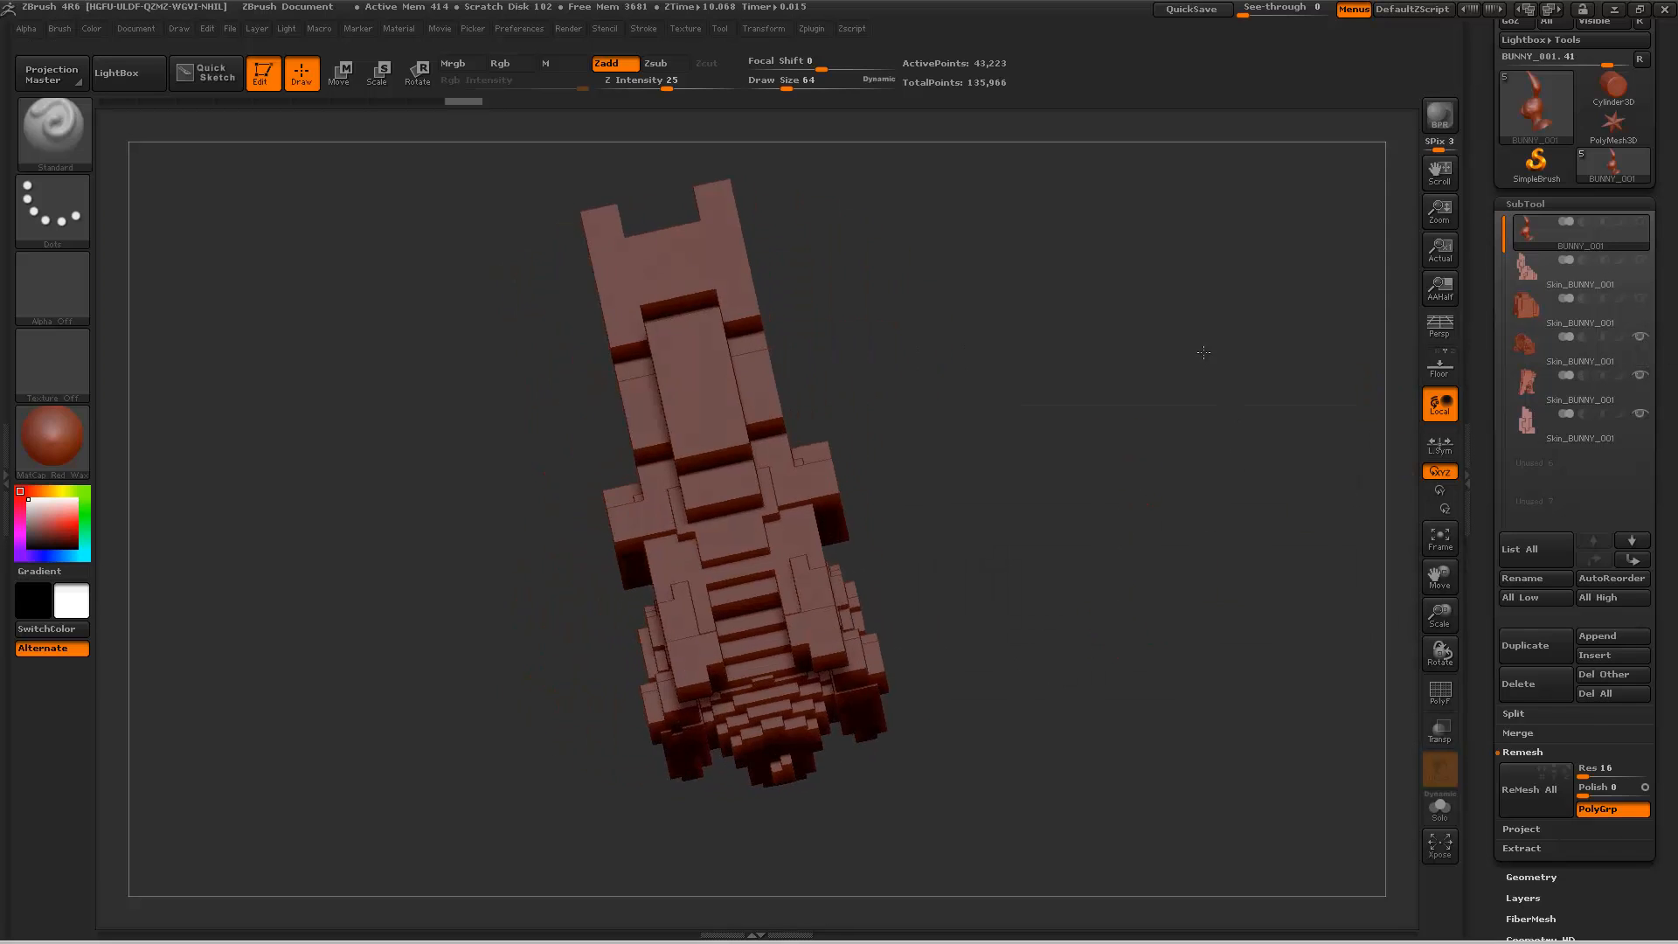
pyautogui.moveTo(1030, 506); pyautogui.dragTo(948, 589)
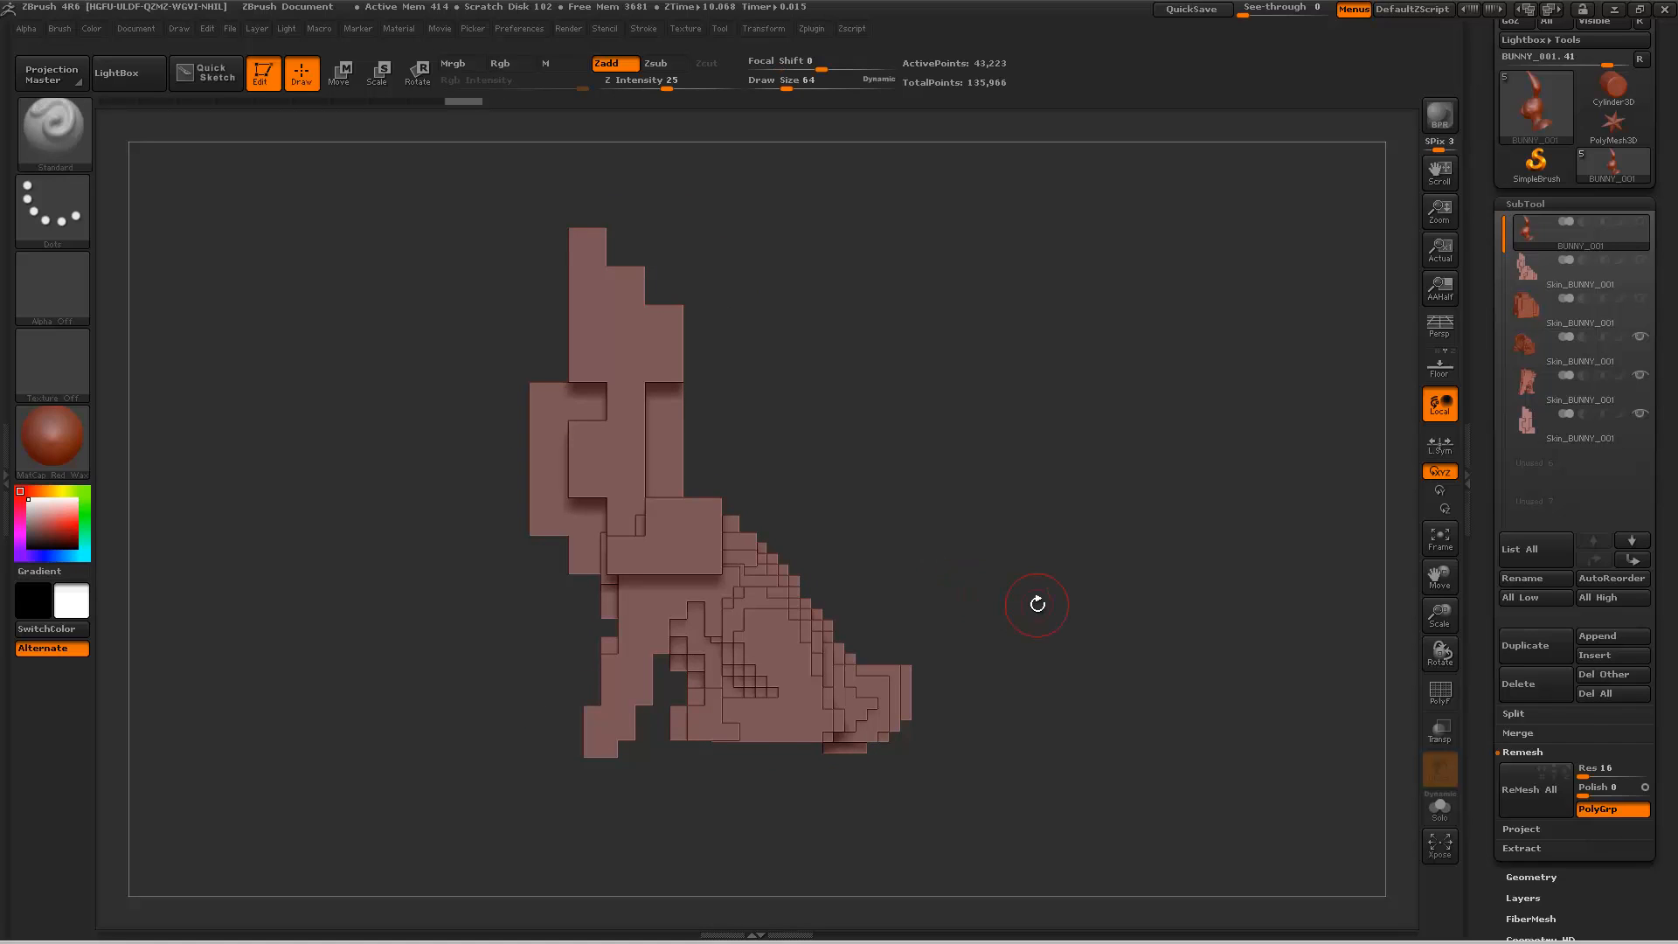
# Step: Merge the hindquarters skin down with the torso skin and the head skin into one subtool
pyautogui.click(1554, 358)
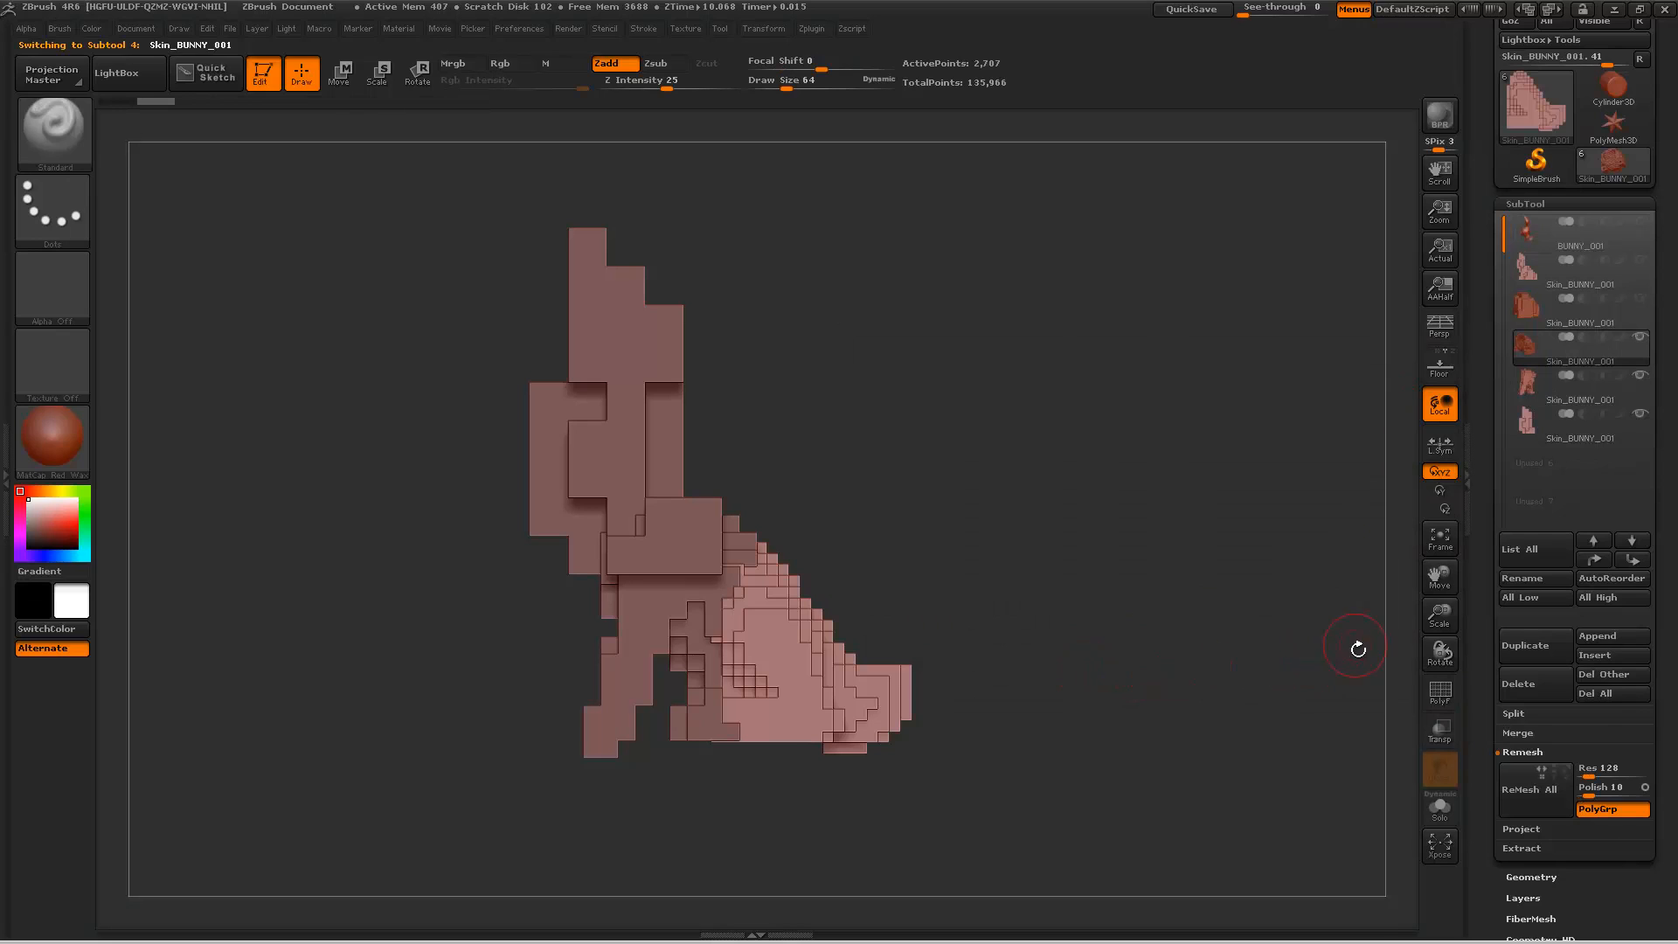
pyautogui.click(1524, 737)
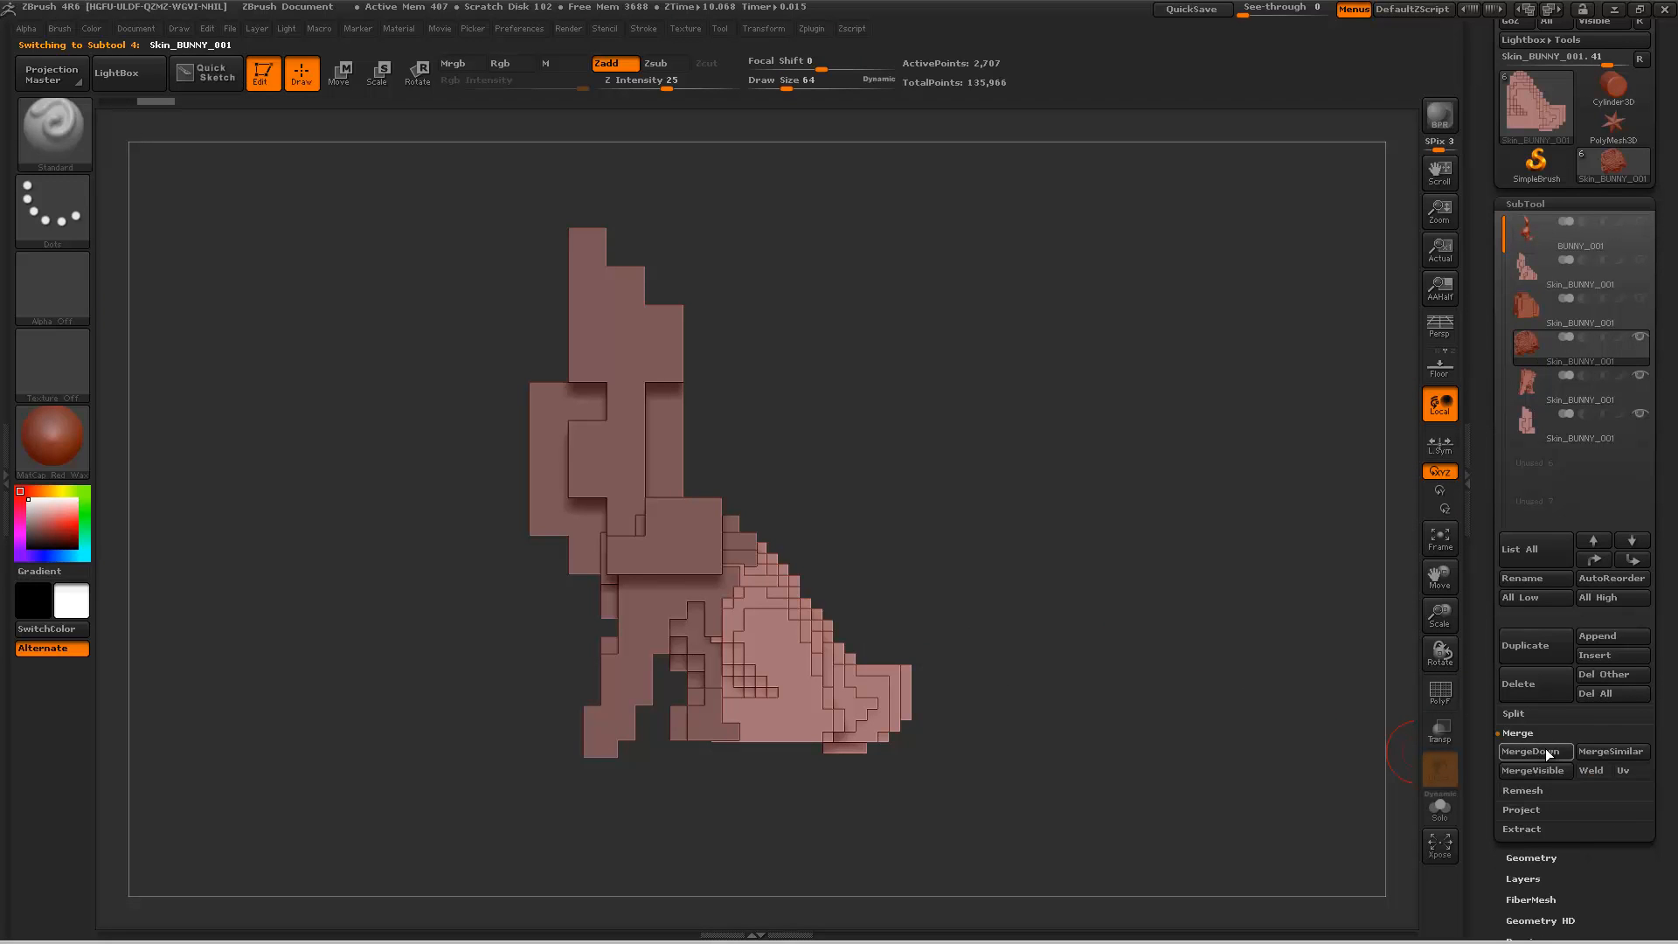
pyautogui.click(1545, 748)
pyautogui.click(1334, 779)
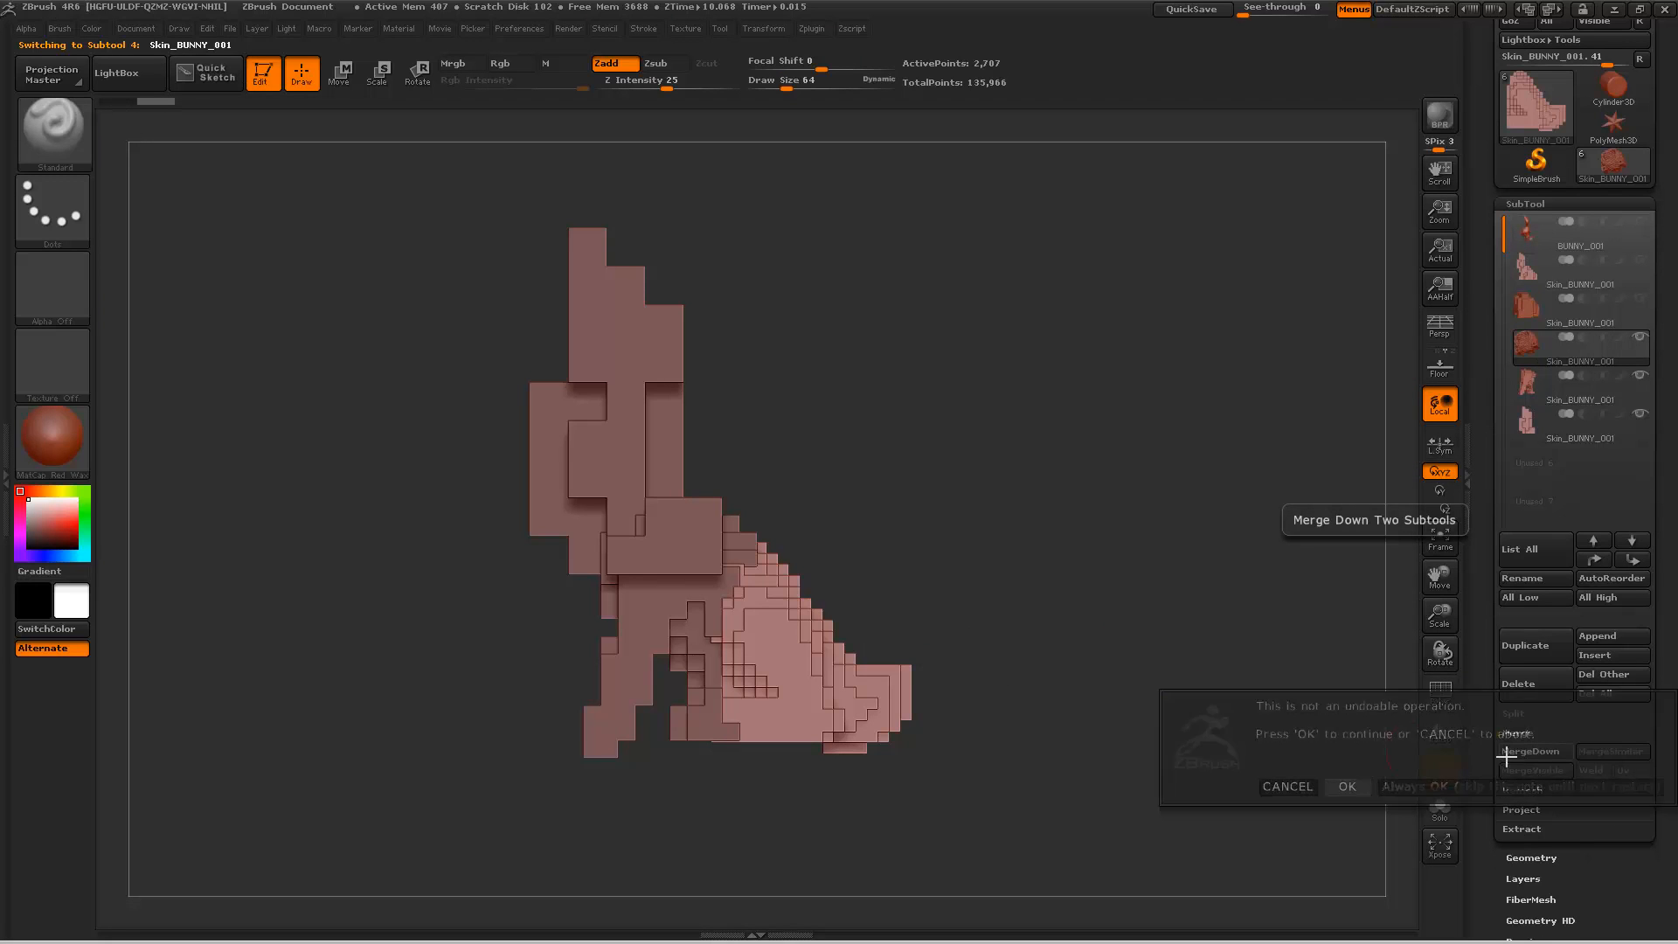
pyautogui.click(1555, 749)
pyautogui.click(1348, 779)
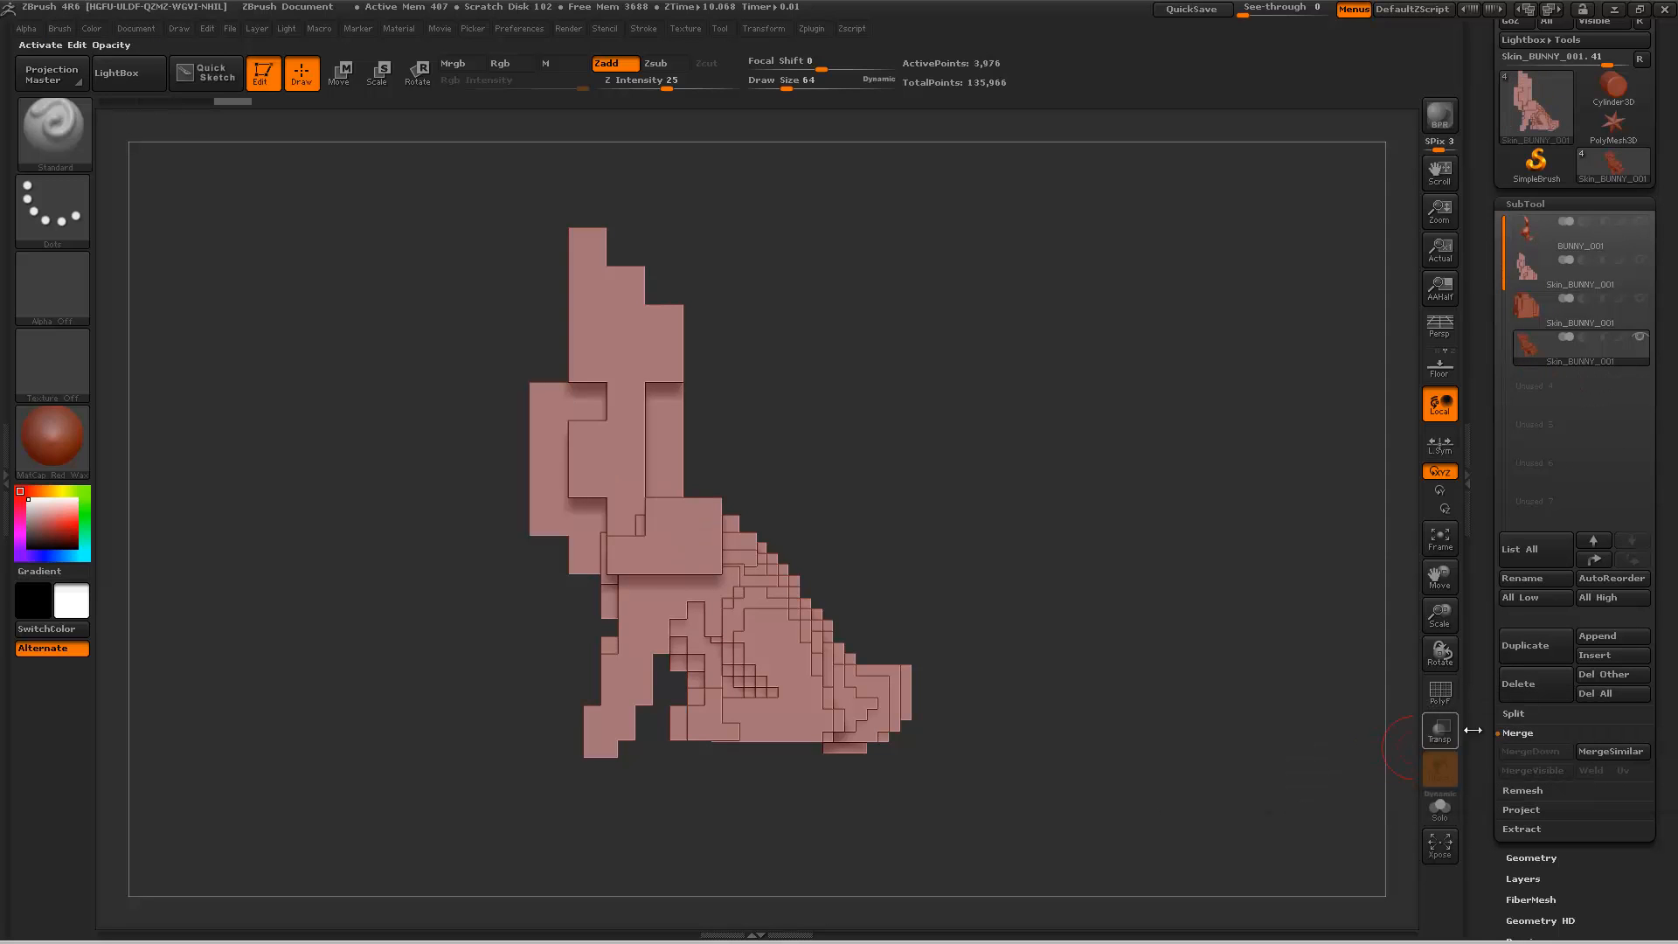
# Step: Isolate the rear part of the merged voxel skin and assign it to its own polygroup
pyautogui.moveTo(1094, 669)
pyautogui.mouseDown()
pyautogui.moveTo(1041, 796)
pyautogui.moveTo(1093, 734)
pyautogui.moveTo(1143, 749)
pyautogui.moveTo(1191, 708)
pyautogui.moveTo(1052, 731)
pyautogui.moveTo(1000, 543)
pyautogui.moveTo(1026, 514)
pyautogui.mouseUp()
pyautogui.moveTo(1054, 714)
pyautogui.mouseDown()
pyautogui.moveTo(1071, 502)
pyautogui.moveTo(1005, 437)
pyautogui.mouseUp()
pyautogui.moveTo(942, 279)
pyautogui.keyDown('ctrl'); pyautogui.keyDown('shift'); pyautogui.mouseDown()
pyautogui.moveTo(701, 826)
pyautogui.moveTo(1039, 922)
pyautogui.mouseUp(); pyautogui.keyUp('shift'); pyautogui.keyUp('ctrl')
pyautogui.moveTo(1258, 568)
pyautogui.mouseDown()
pyautogui.moveTo(1270, 636)
pyautogui.moveTo(1350, 641)
pyautogui.moveTo(1311, 622)
pyautogui.mouseUp()
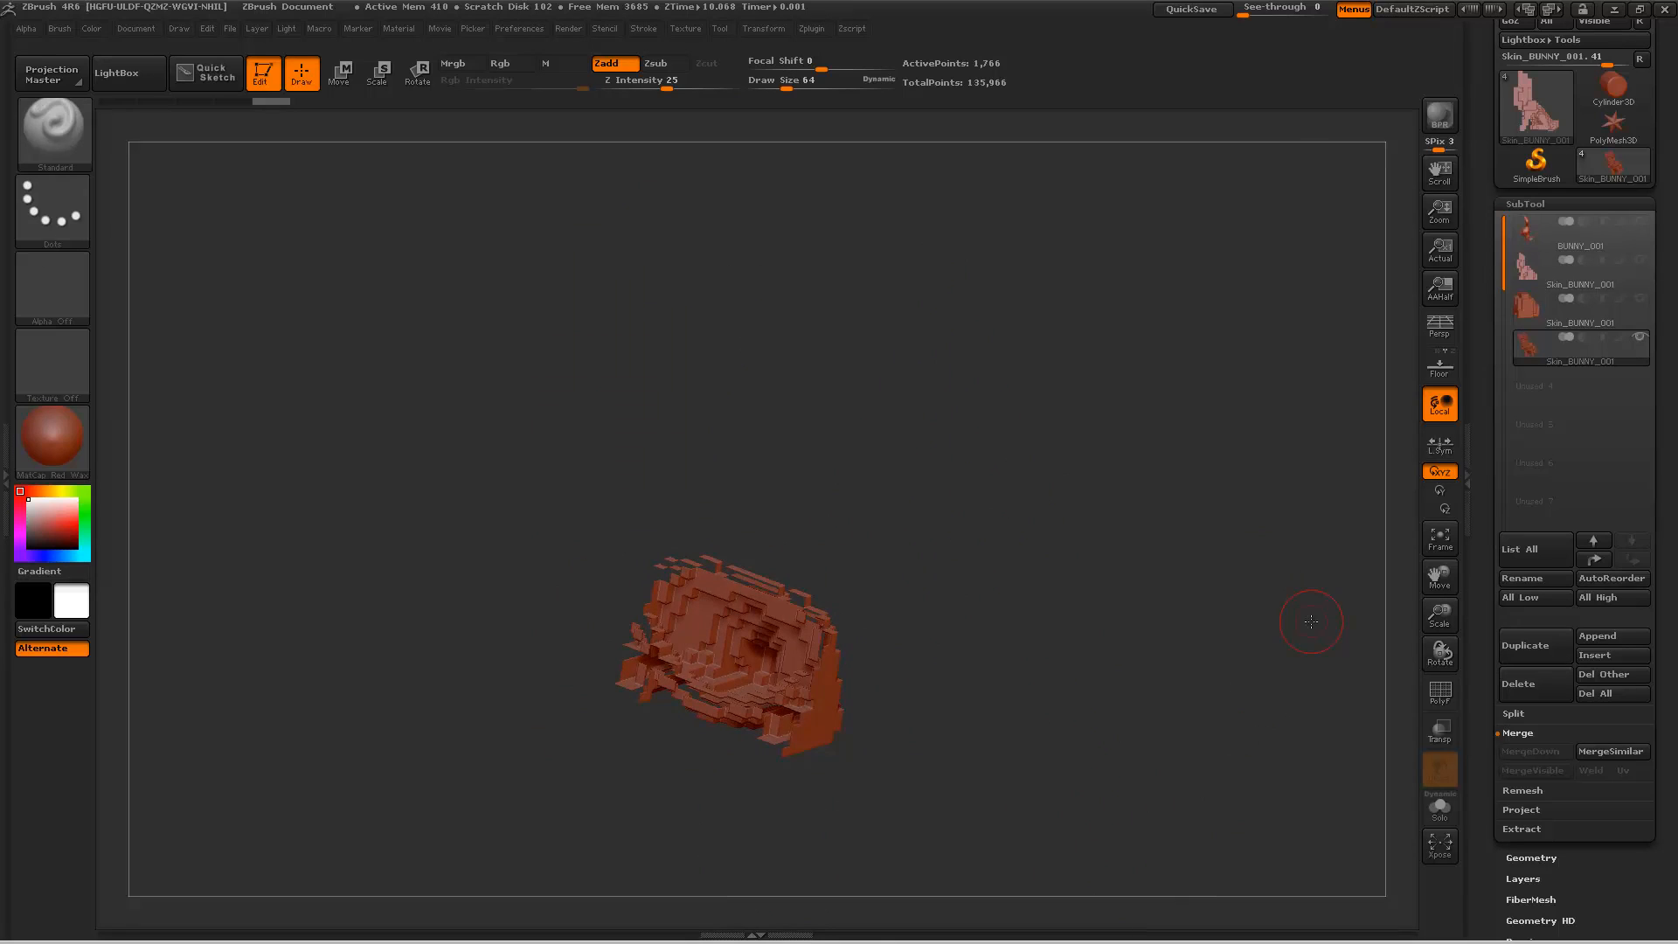
pyautogui.keyDown('ctrl'); pyautogui.click(1110, 452); pyautogui.keyUp('ctrl')
pyautogui.hotkey('ctrl', 'w')
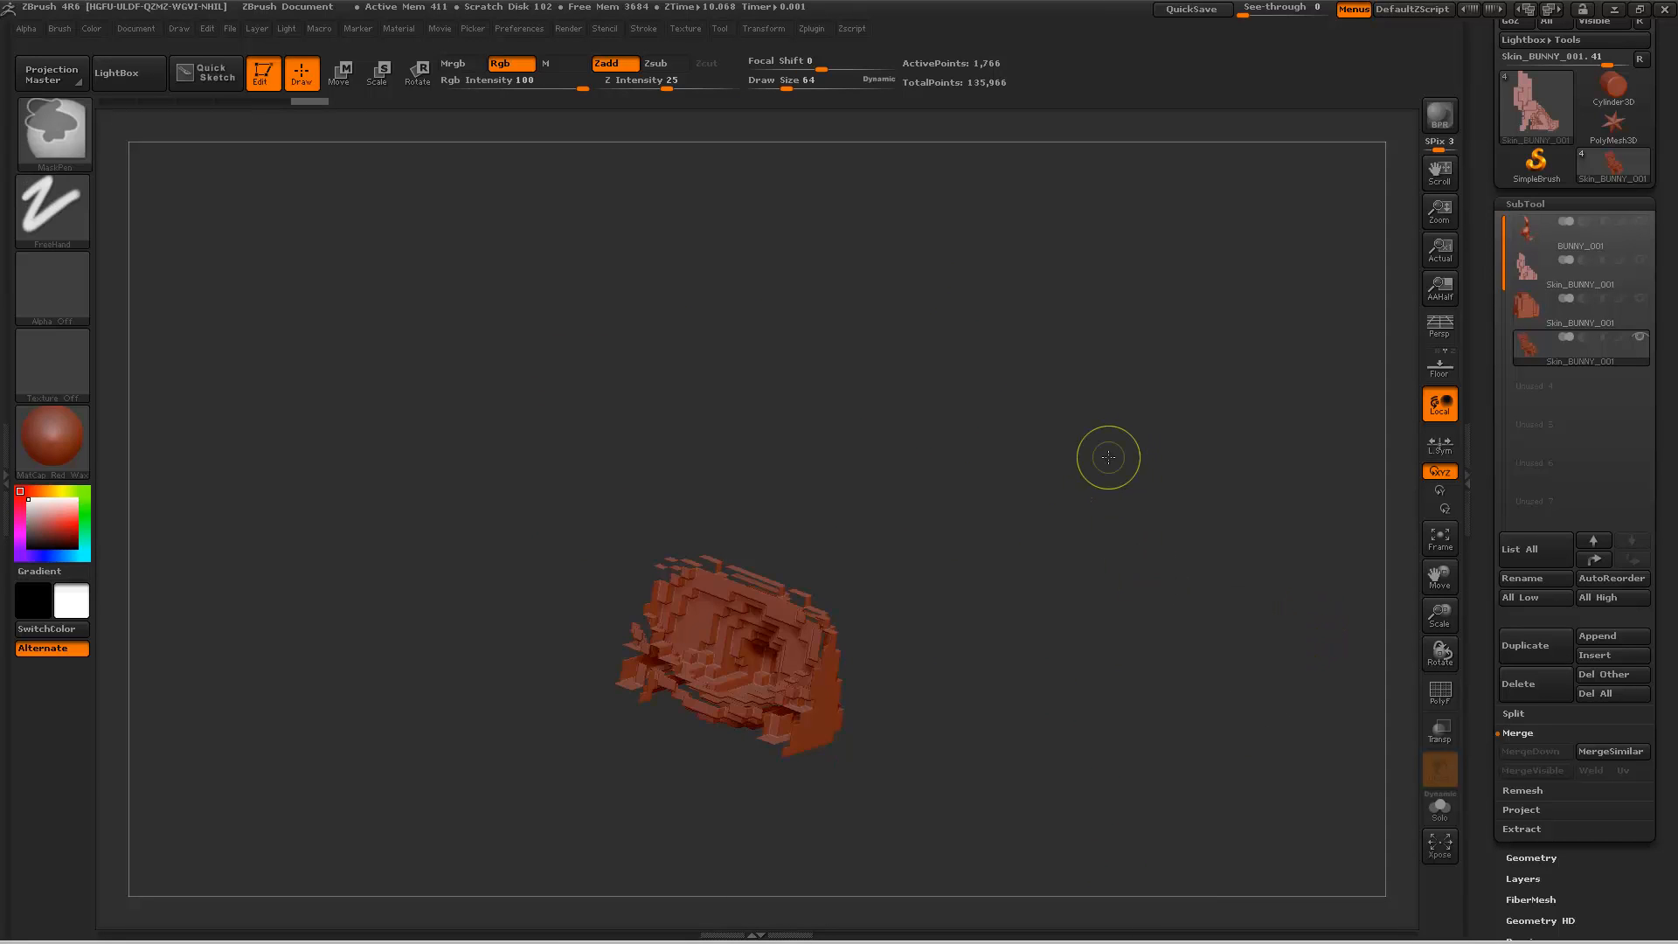
# Step: Show the opposite part of the merged skin, then unhide the whole skin and view it from the front
pyautogui.keyDown('ctrl'); pyautogui.keyDown('shift'); pyautogui.moveTo(1089, 398); pyautogui.dragTo(1072, 456); pyautogui.keyUp('shift'); pyautogui.keyUp('ctrl')
pyautogui.moveTo(1157, 566); pyautogui.dragTo(1116, 489)
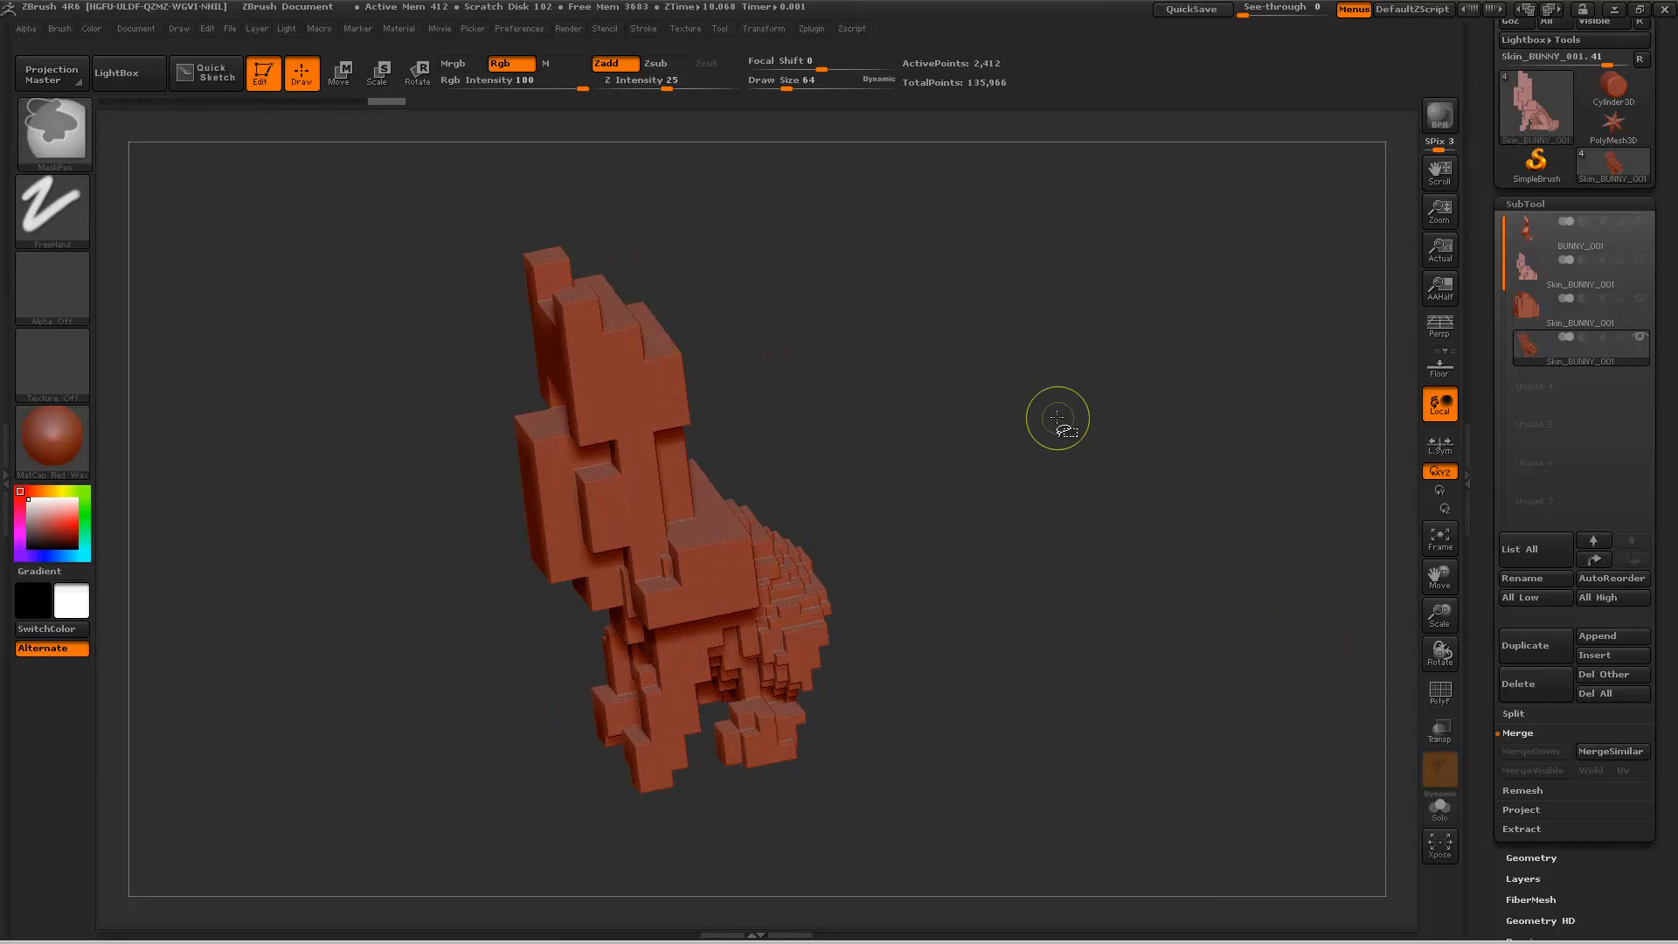
pyautogui.keyDown('ctrl'); pyautogui.keyDown('shift'); pyautogui.click(1005, 469); pyautogui.keyUp('shift'); pyautogui.keyUp('ctrl')
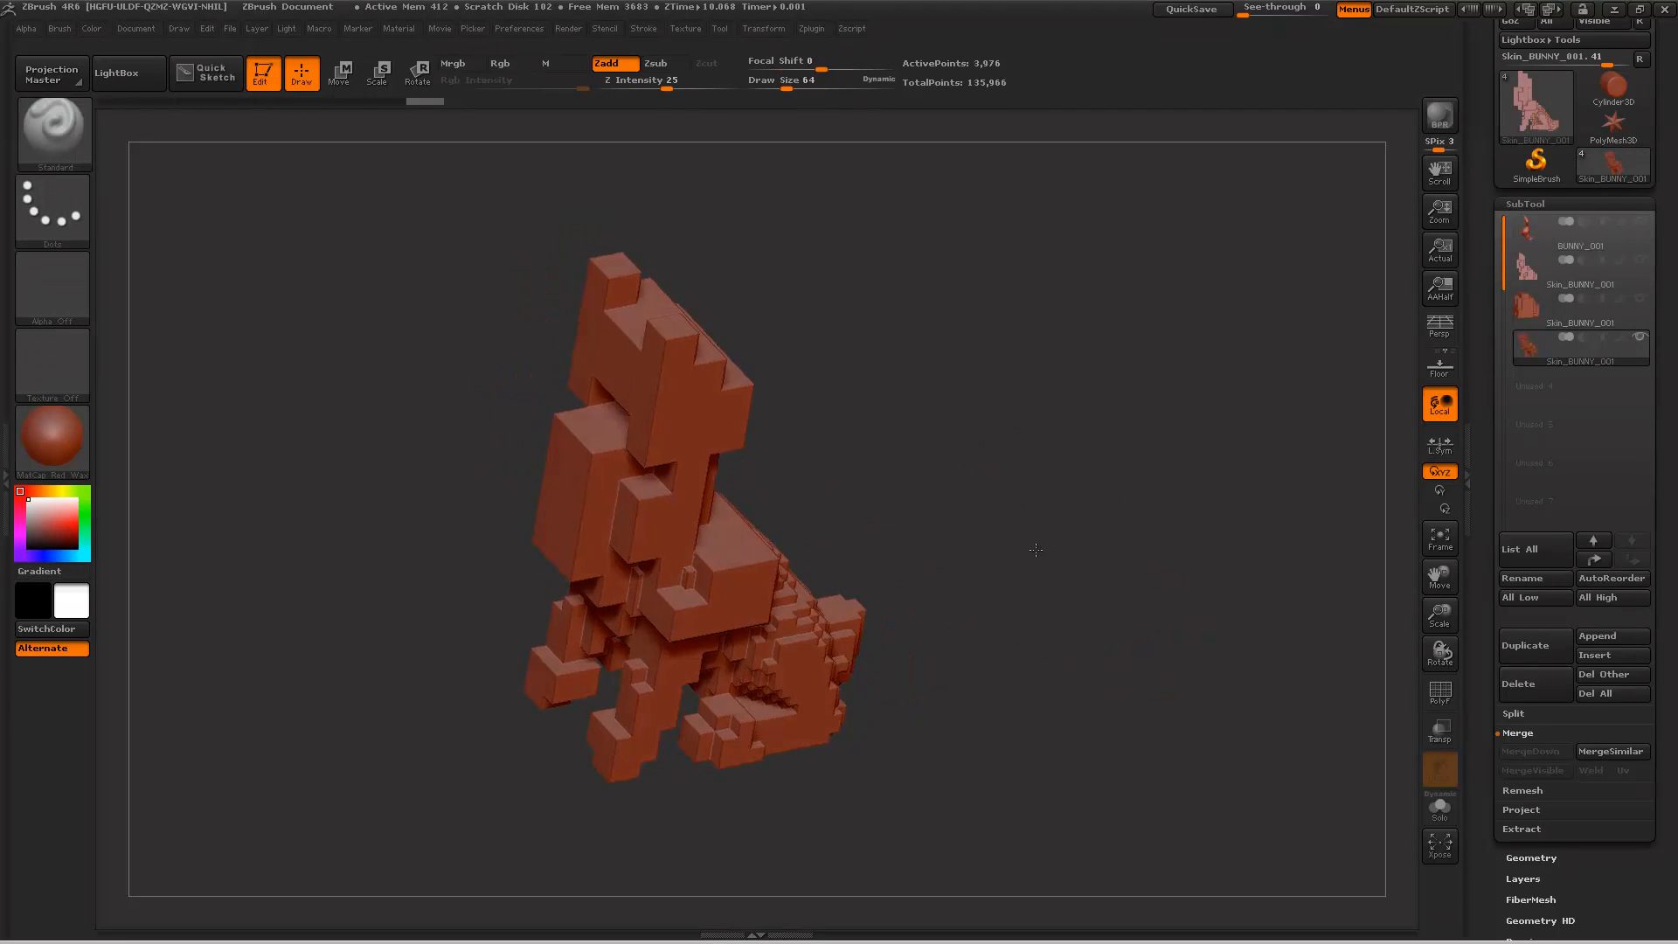
pyautogui.moveTo(1035, 549); pyautogui.dragTo(1053, 547)
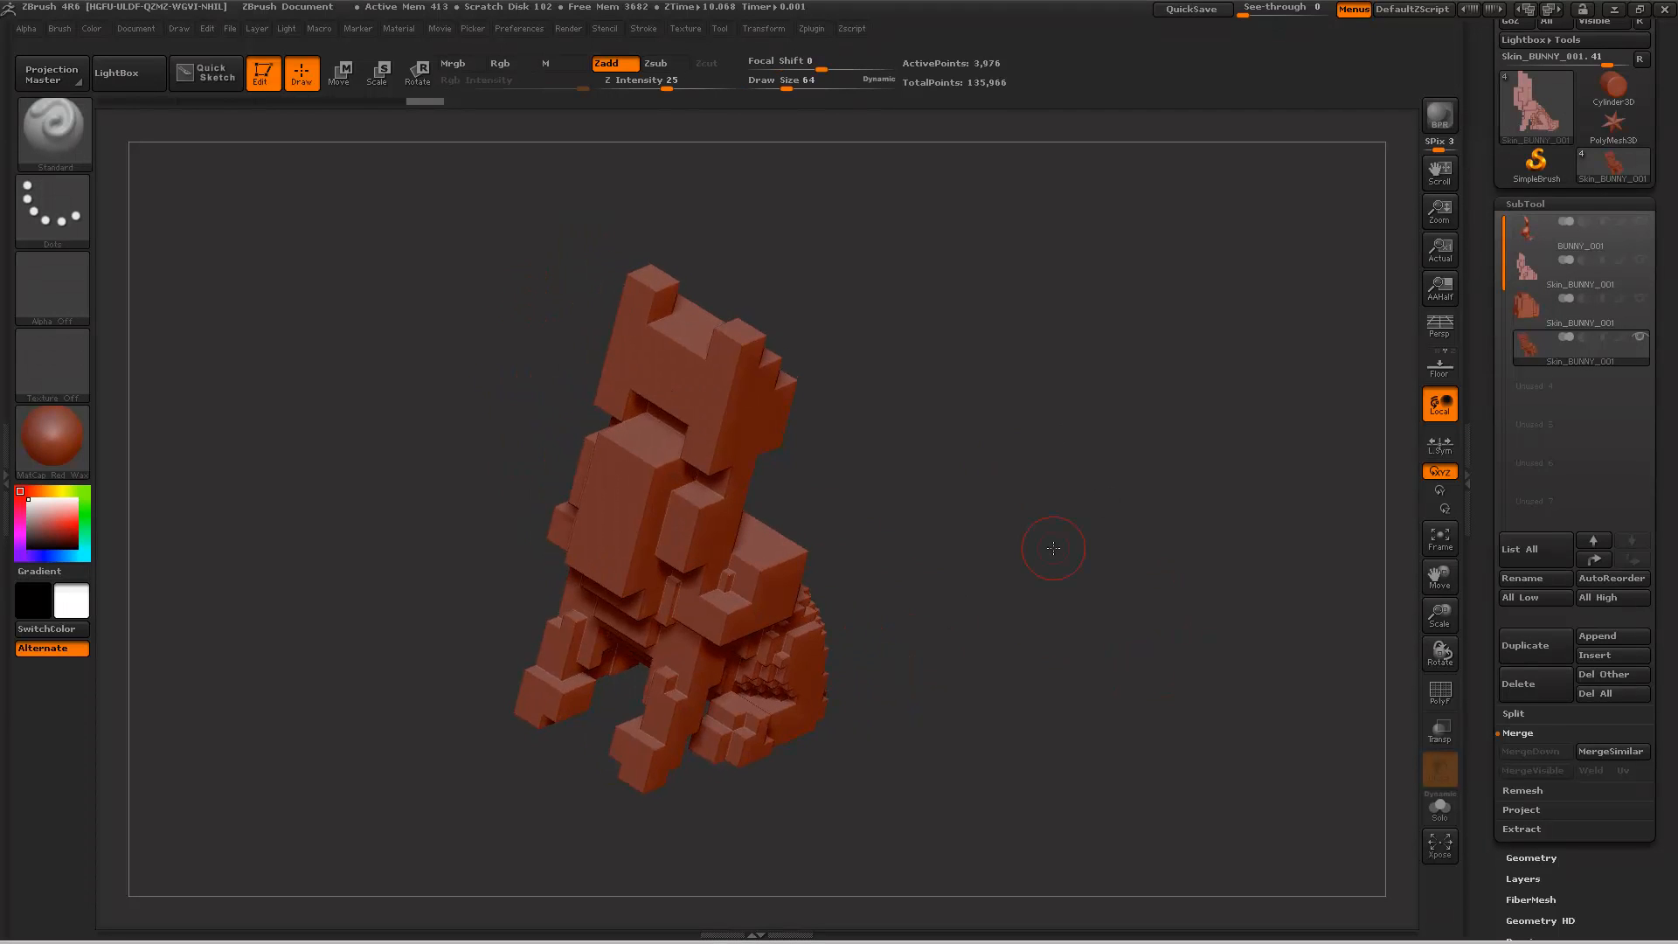
# Step: Select BUNNY_001, unhide its full mesh with the merged skin hidden, and duplicate it
pyautogui.click(1562, 249)
pyautogui.moveTo(1086, 405); pyautogui.dragTo(1038, 393)
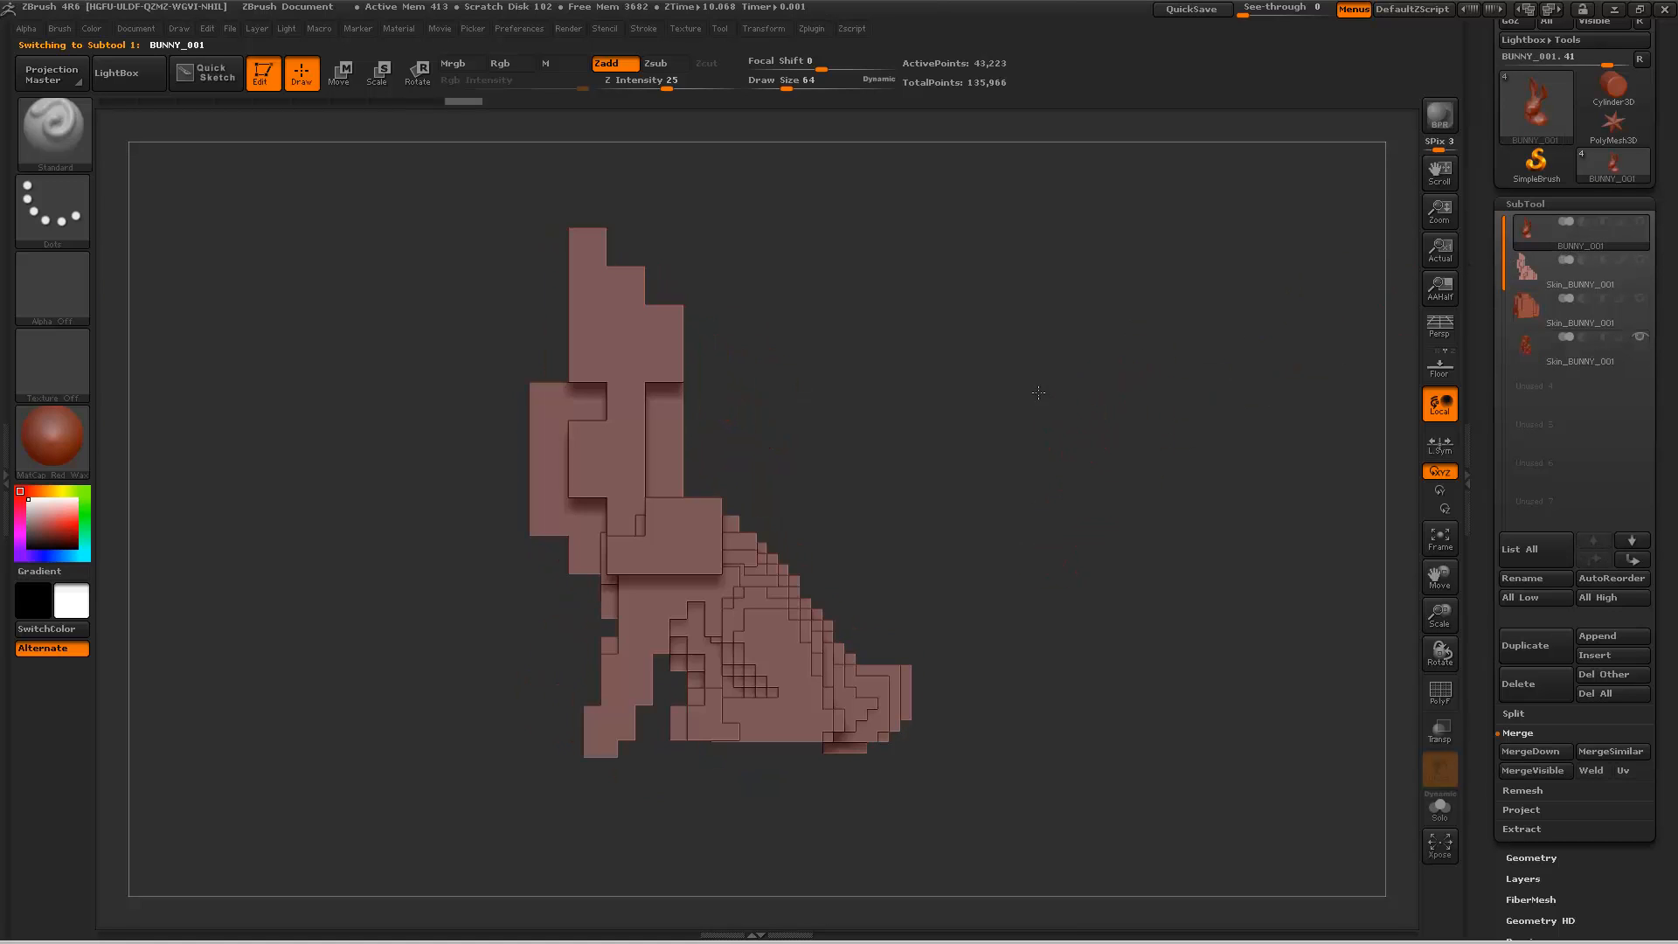
pyautogui.keyDown('ctrl'); pyautogui.keyDown('shift'); pyautogui.moveTo(993, 364); pyautogui.dragTo(1039, 568); pyautogui.keyUp('shift'); pyautogui.keyUp('ctrl')
pyautogui.keyDown('ctrl'); pyautogui.keyDown('shift'); pyautogui.click(1063, 491); pyautogui.keyUp('shift'); pyautogui.keyUp('ctrl')
pyautogui.moveTo(970, 446); pyautogui.dragTo(1039, 497)
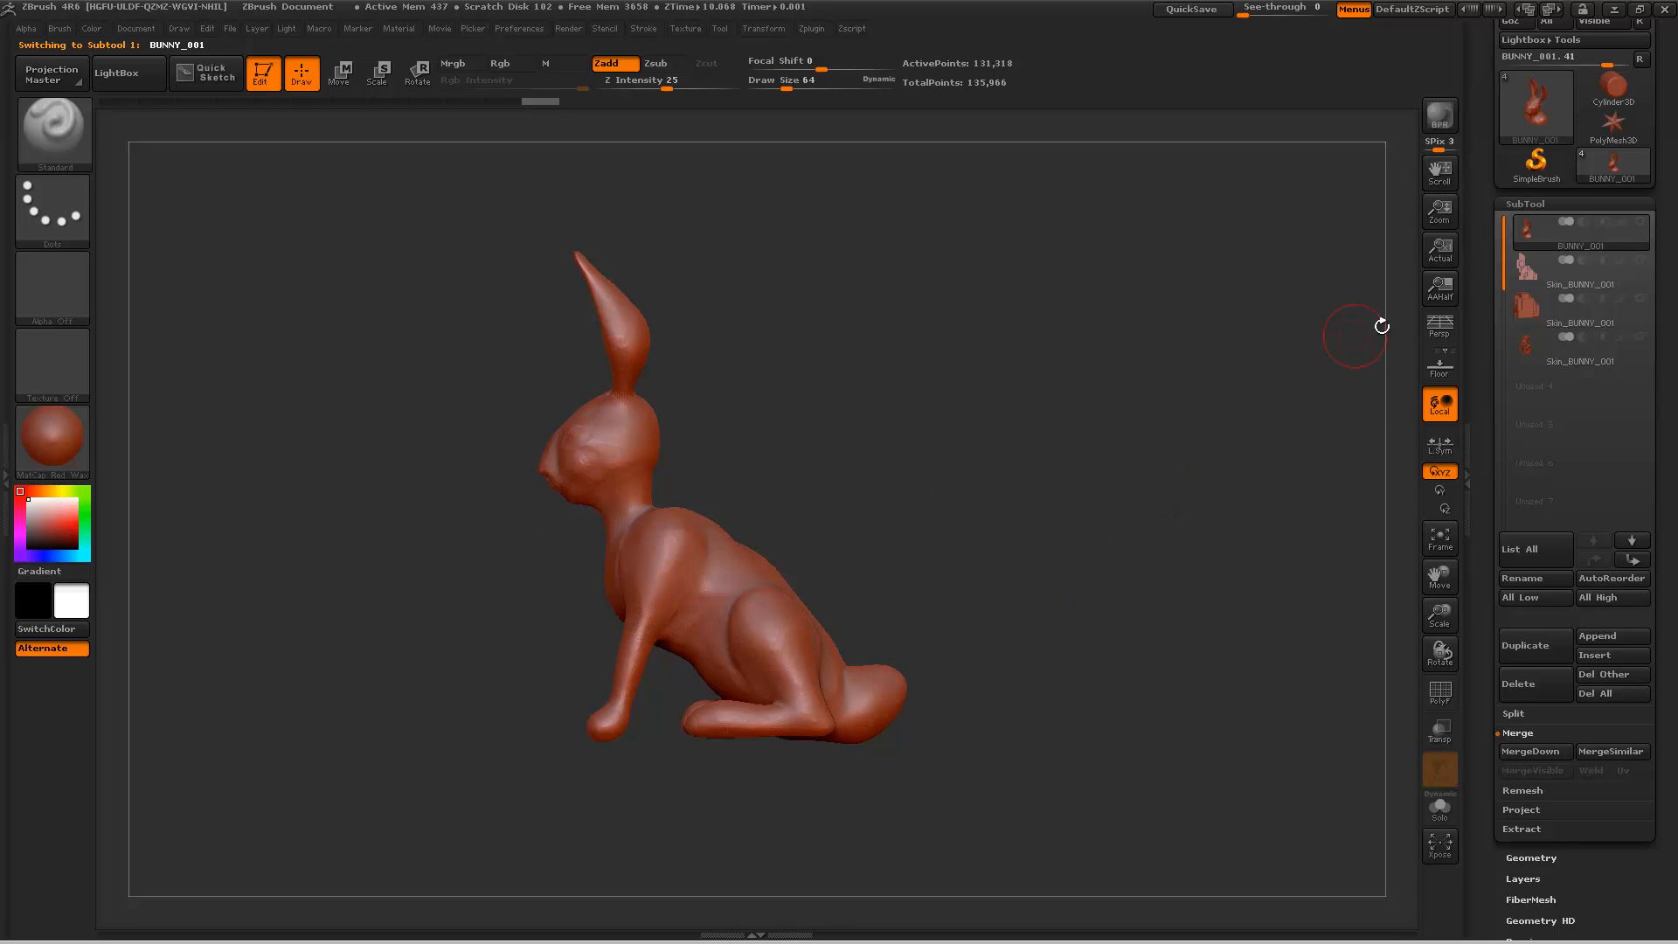
pyautogui.click(1519, 647)
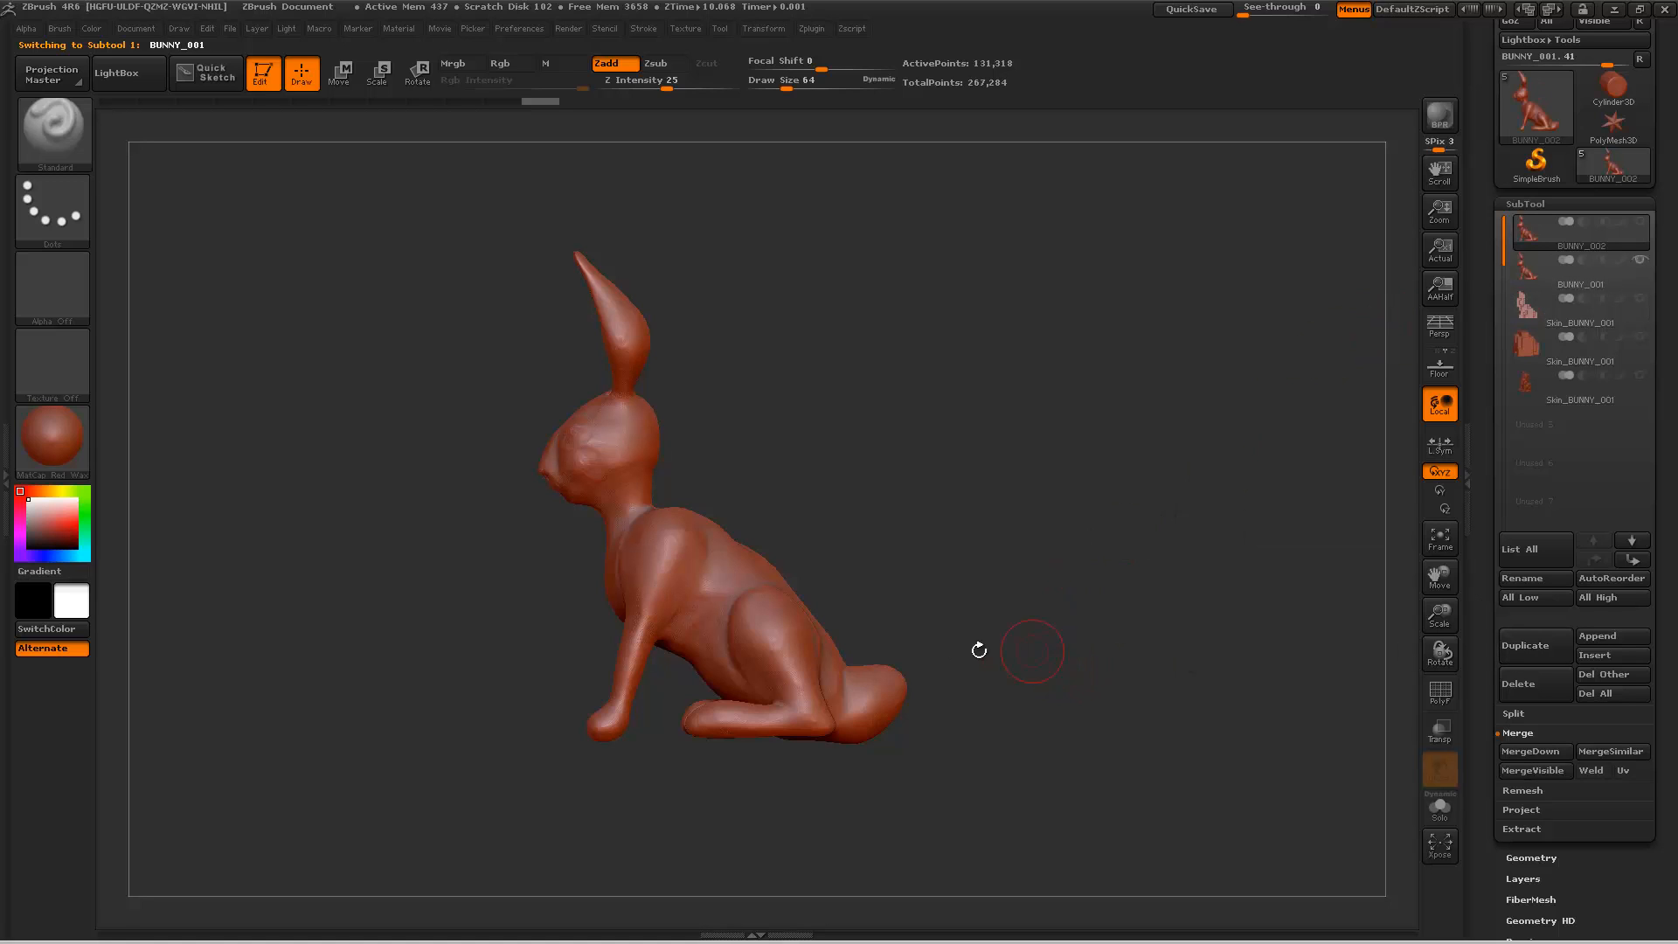
# Step: Rotate the duplicated bunny backward about its haunch using a transpose line running from the haunch past the head
pyautogui.click(337, 73)
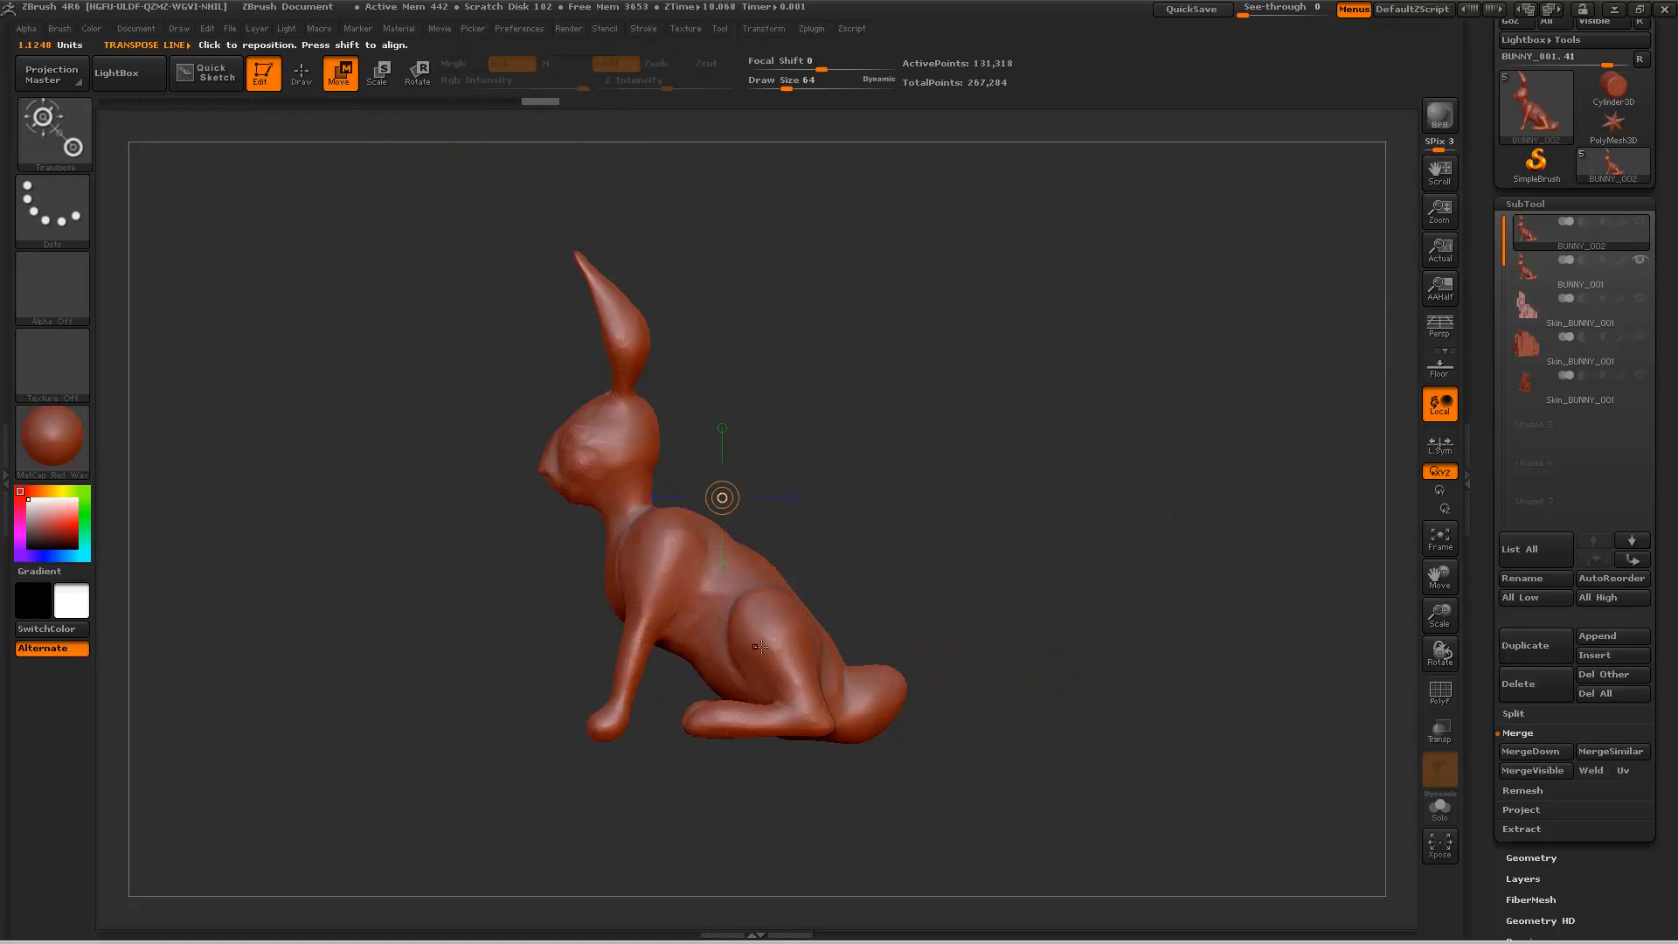
pyautogui.moveTo(754, 627); pyautogui.dragTo(530, 403)
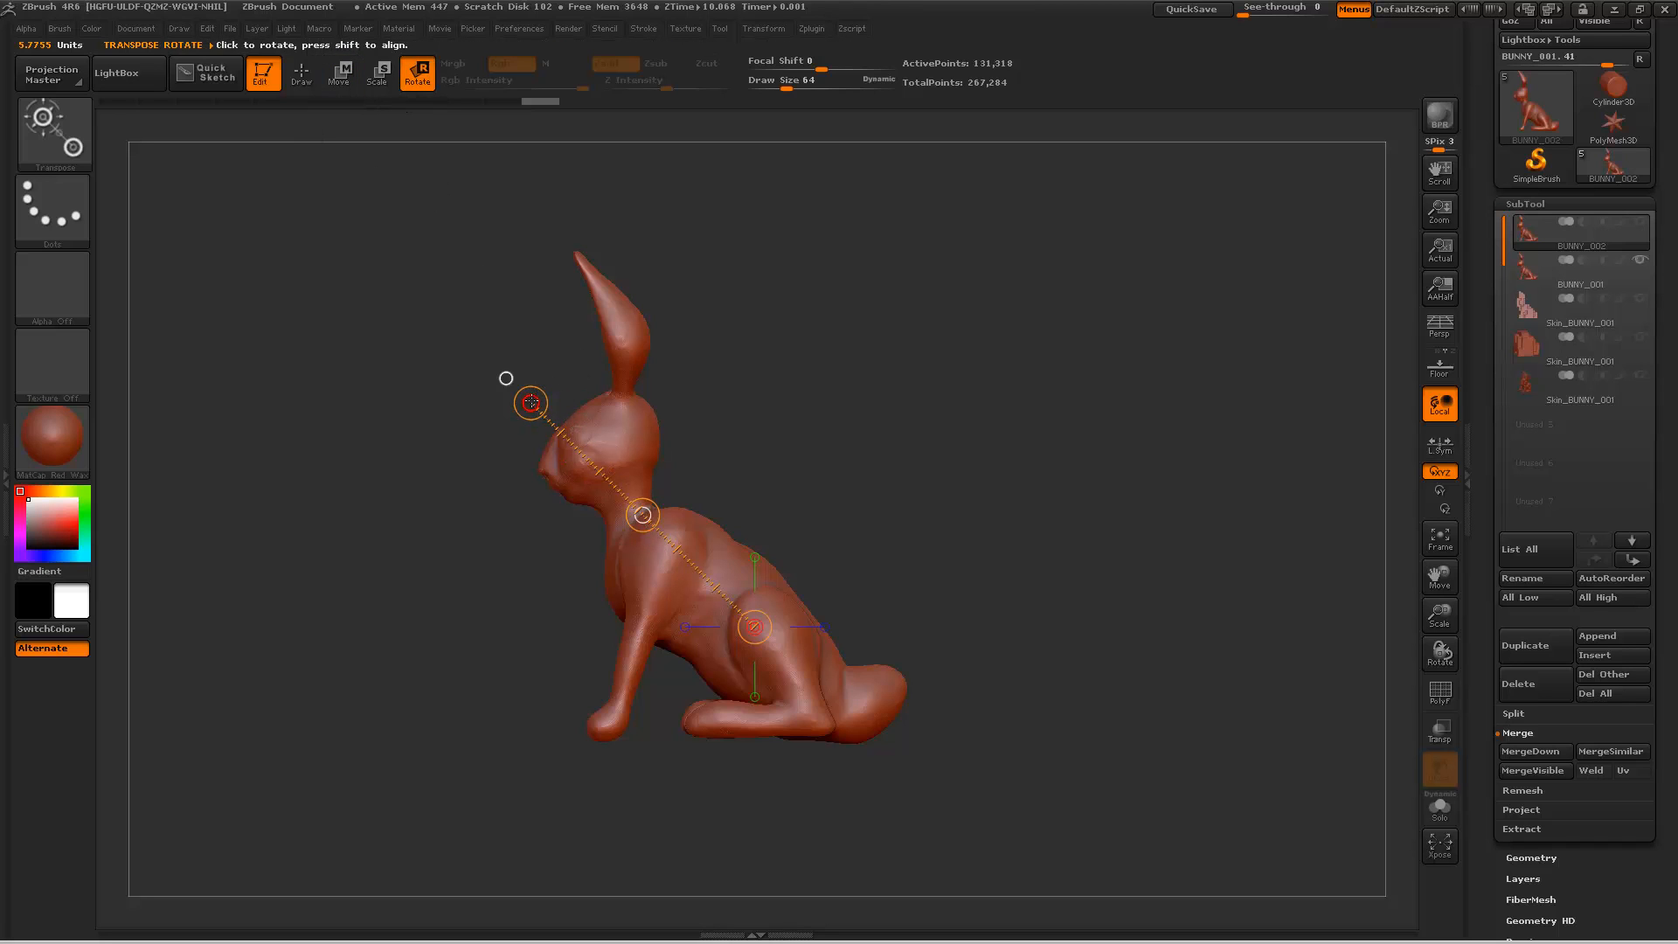
pyautogui.moveTo(530, 403); pyautogui.dragTo(787, 411)
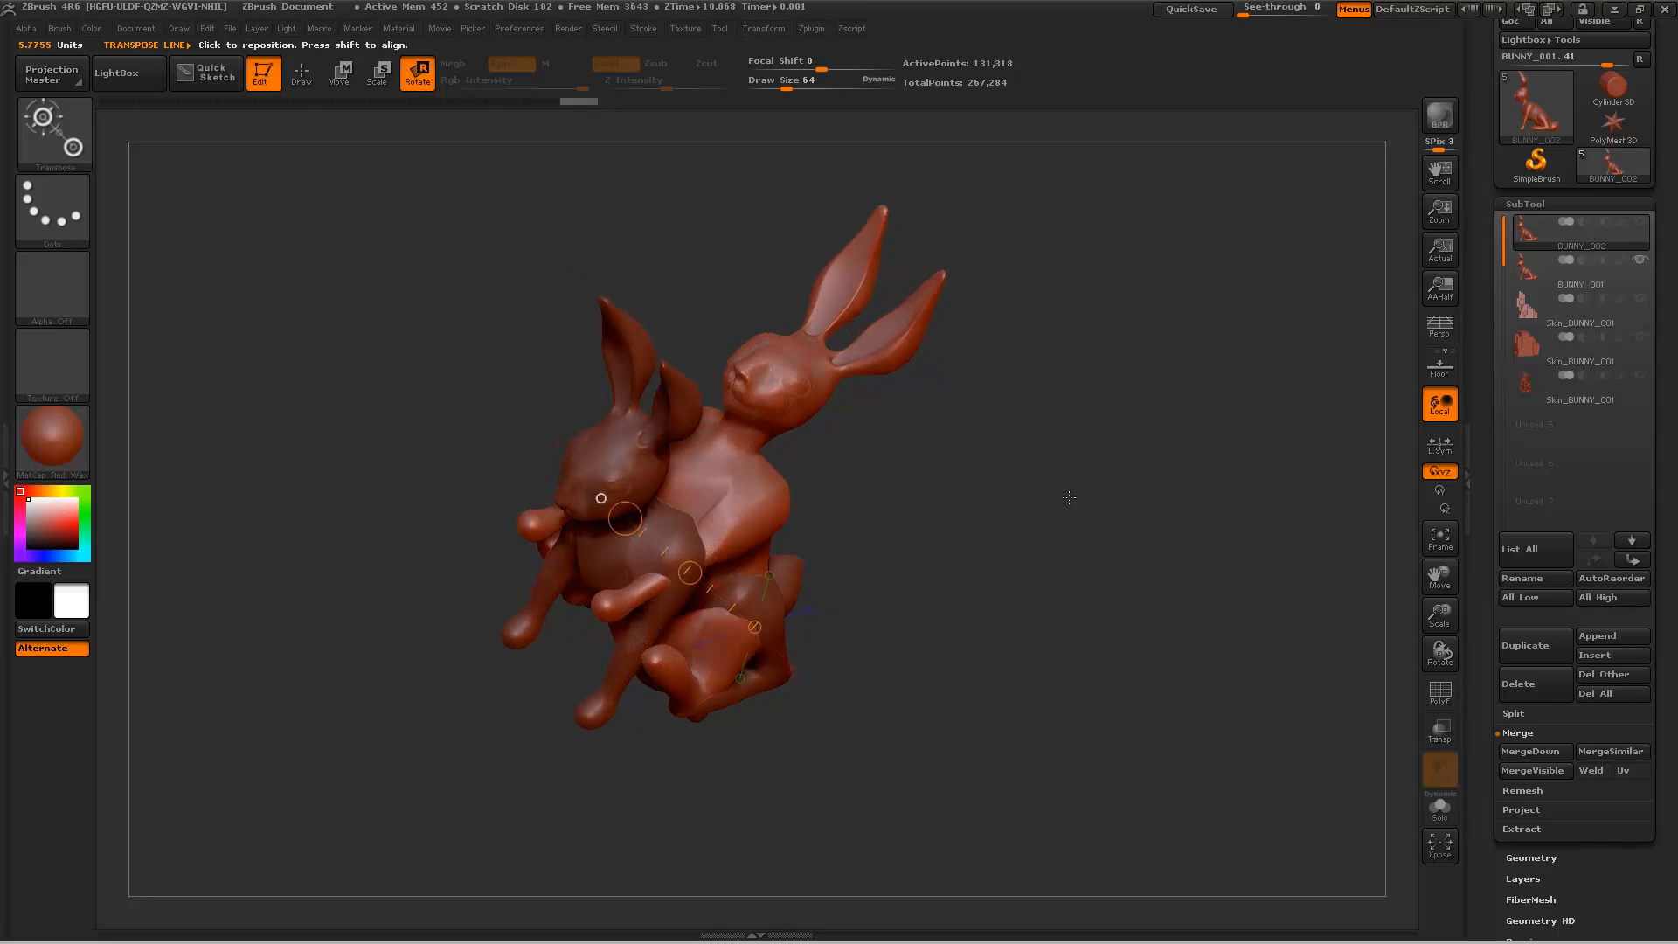
pyautogui.keyDown('shift'); pyautogui.moveTo(1069, 498); pyautogui.dragTo(1081, 488); pyautogui.keyUp('shift')
# Step: Tilt the BUNNY_002 copy sideways so it leans away from the original, and duplicate it as a third bunny
pyautogui.moveTo(725, 560)
pyautogui.mouseDown()
pyautogui.moveTo(911, 612)
pyautogui.moveTo(931, 546)
pyautogui.moveTo(577, 417)
pyautogui.moveTo(570, 572)
pyautogui.mouseUp()
pyautogui.moveTo(914, 363); pyautogui.dragTo(1084, 581)
pyautogui.moveTo(951, 598); pyautogui.dragTo(1188, 515)
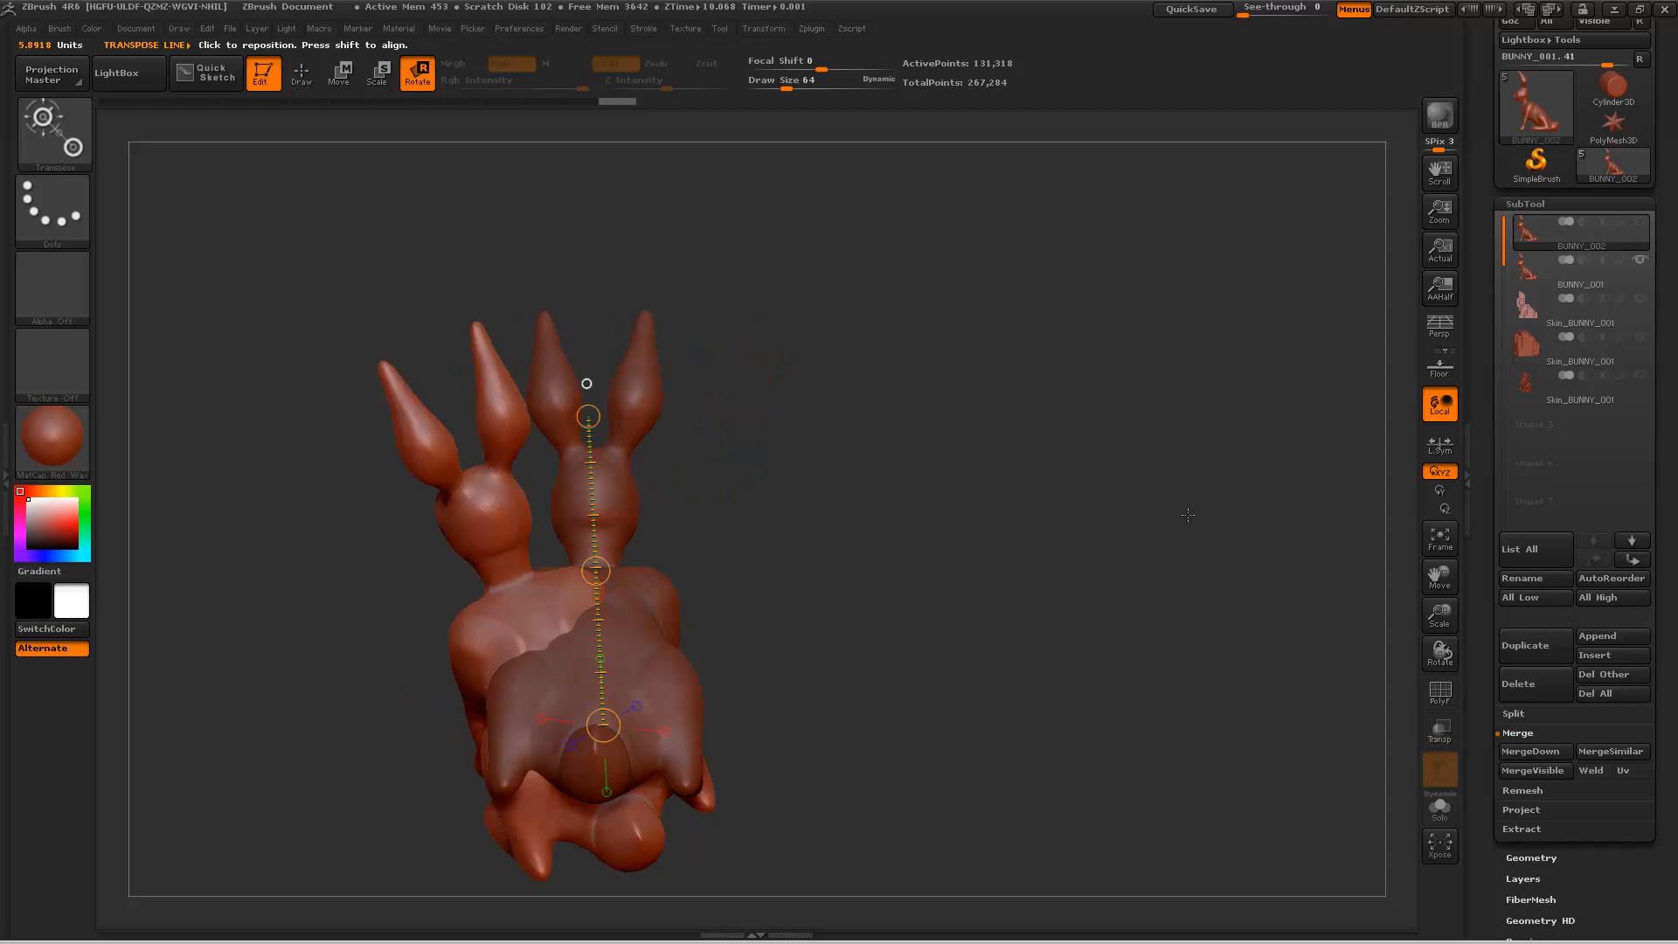
pyautogui.moveTo(1033, 497); pyautogui.dragTo(1087, 491)
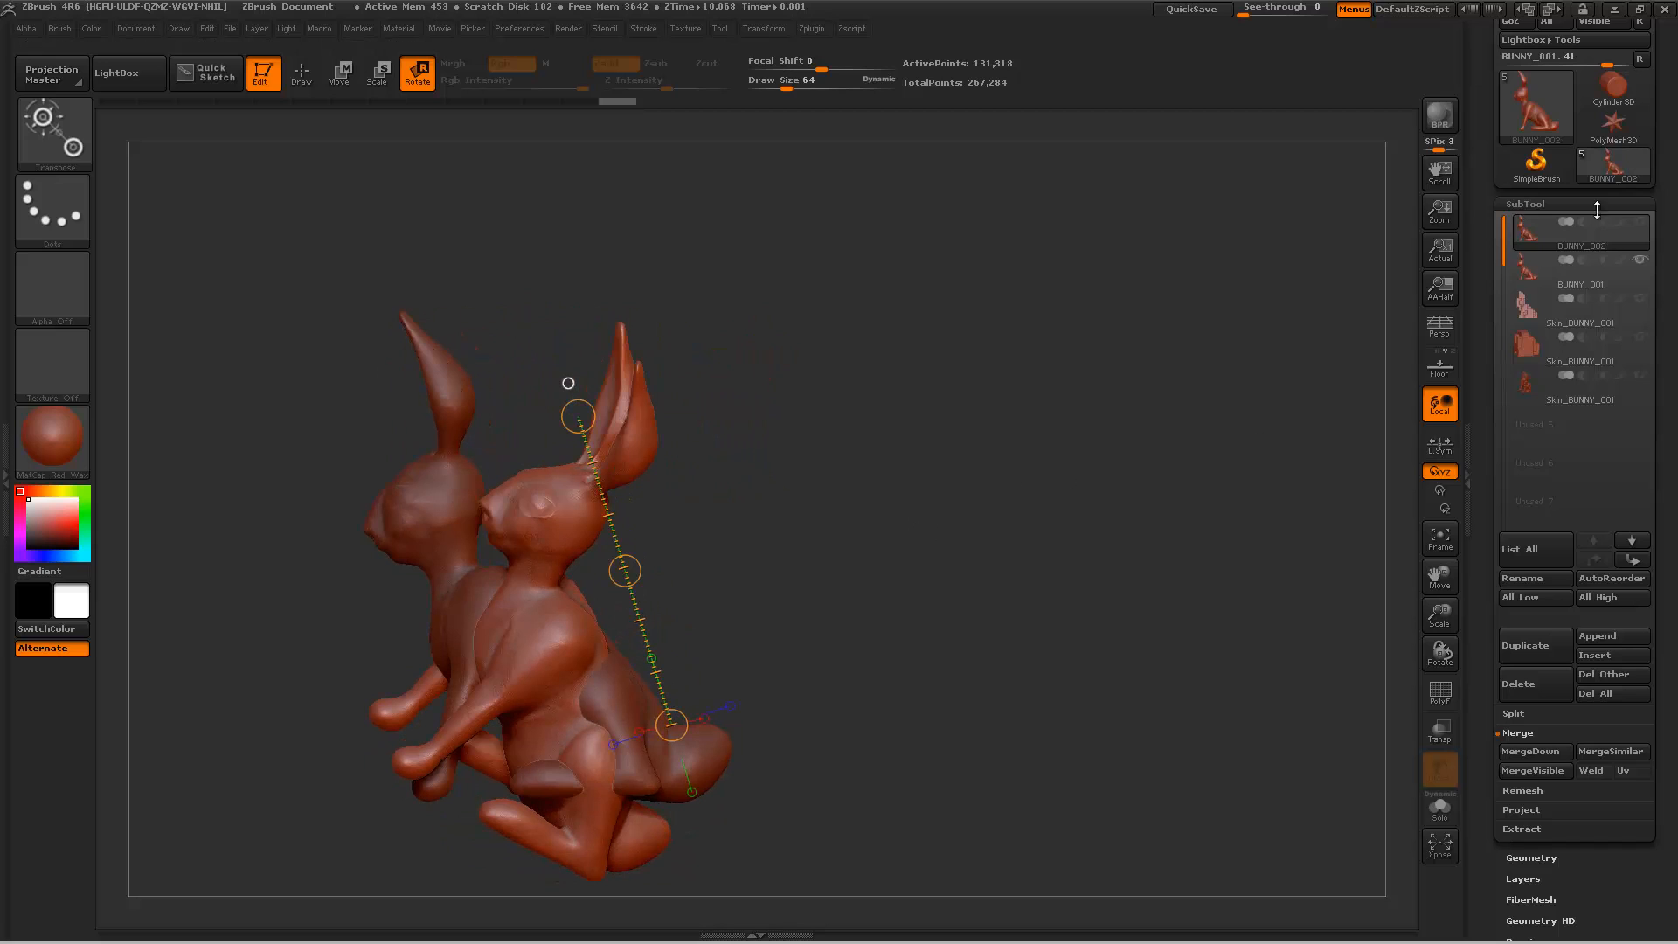
pyautogui.click(1531, 645)
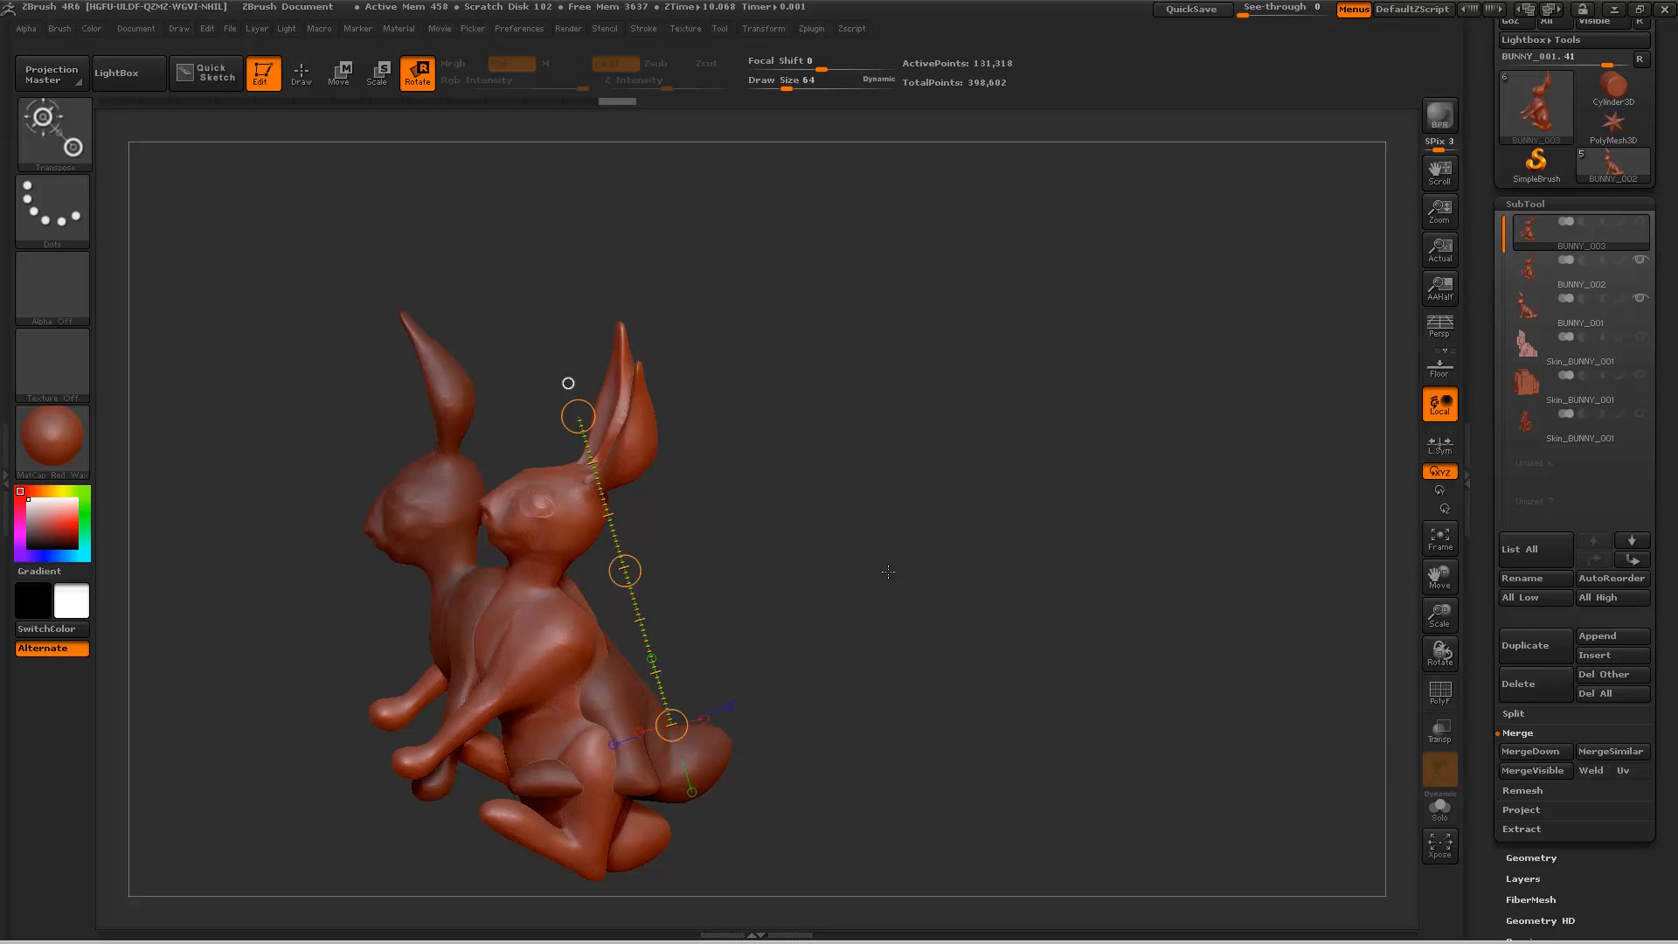
pyautogui.moveTo(1032, 553); pyautogui.dragTo(907, 580)
pyautogui.moveTo(612, 847); pyautogui.dragTo(606, 824)
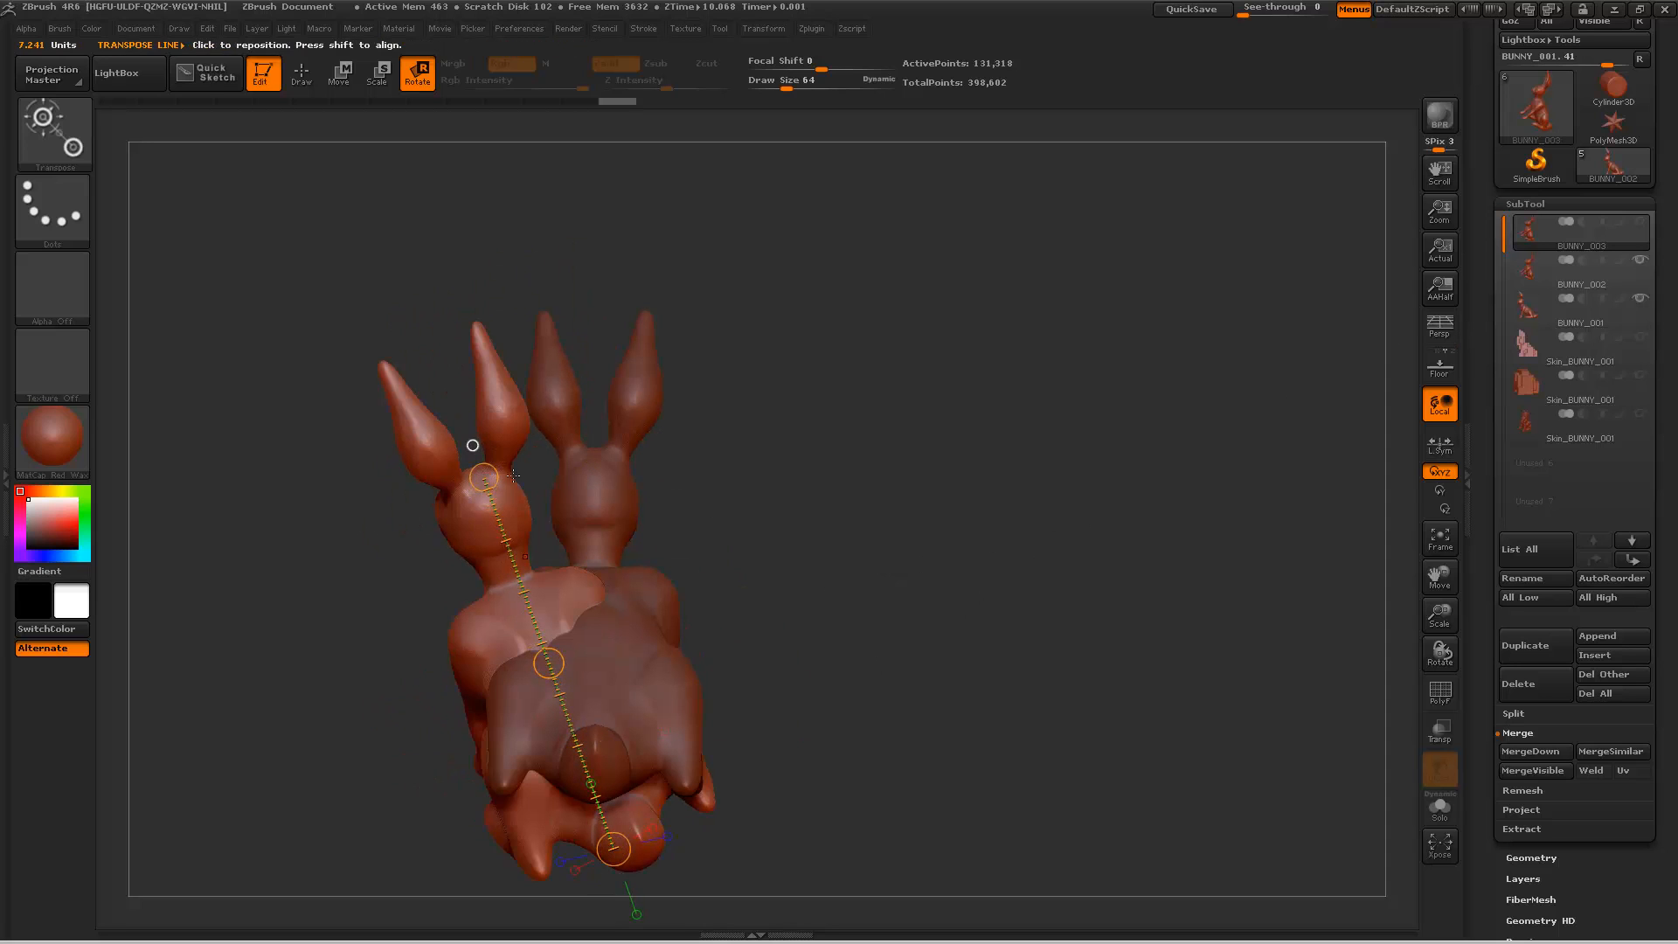
pyautogui.moveTo(487, 479); pyautogui.dragTo(503, 830)
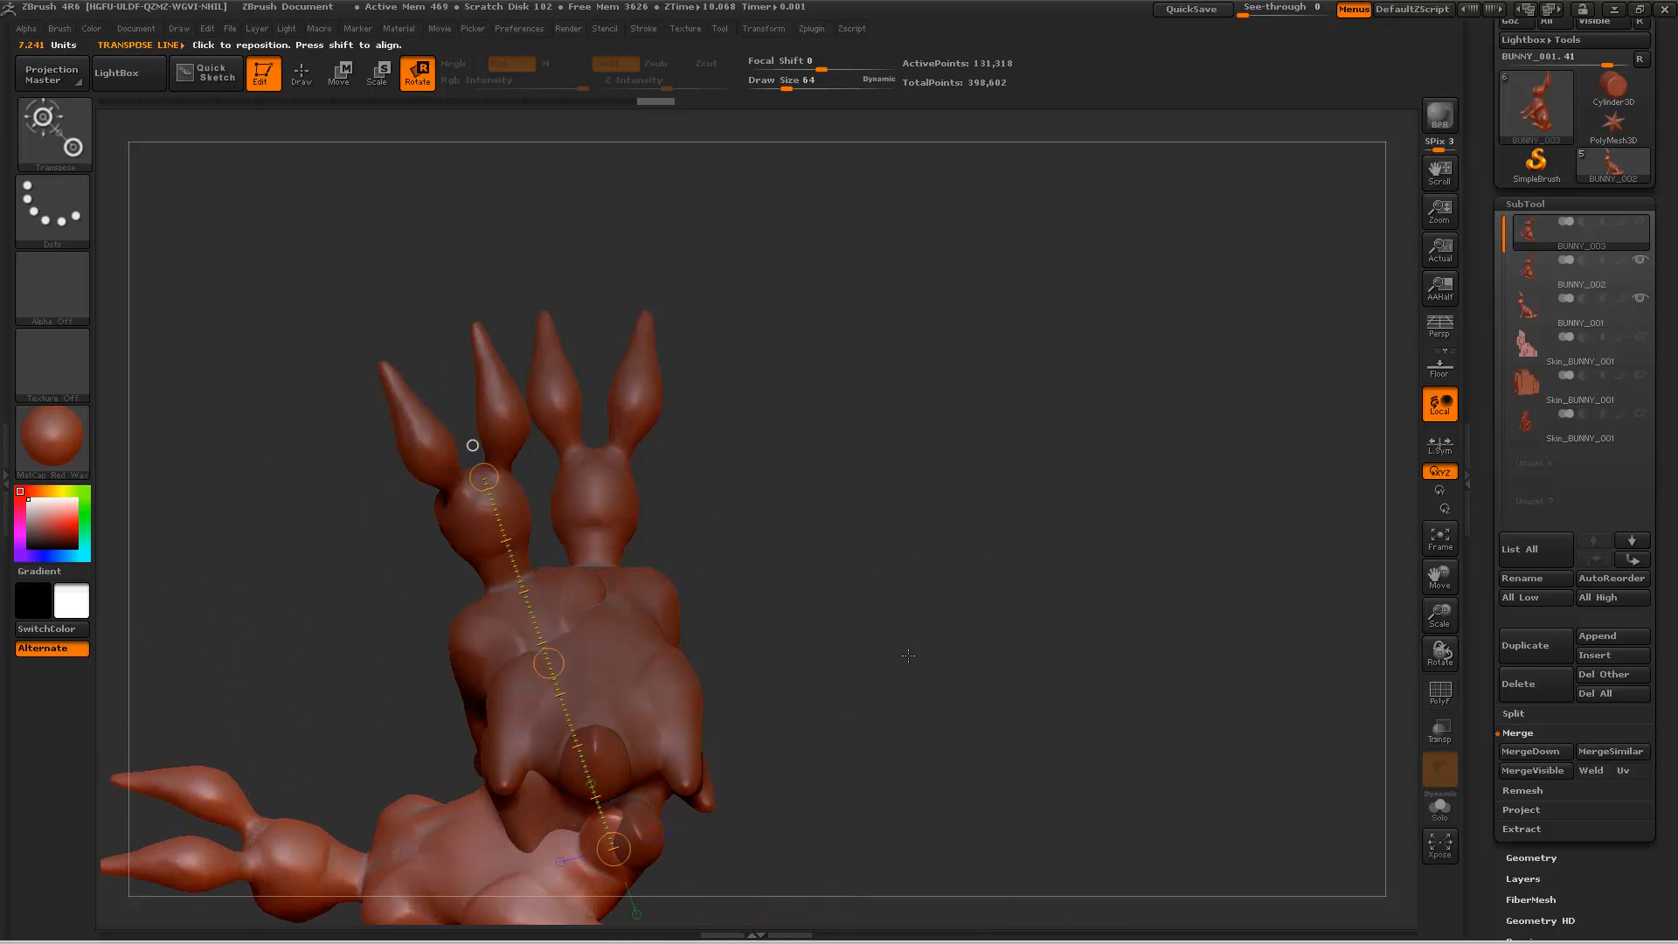
pyautogui.hotkey('ctrl', 'z')
# Step: Rotate the third bunny (BUNNY_003) sideways in two turns about its haunch until it hangs upside down
pyautogui.keyDown('alt'); pyautogui.moveTo(833, 634); pyautogui.dragTo(989, 430); pyautogui.keyUp('alt')
pyautogui.moveTo(639, 273); pyautogui.dragTo(462, 420)
pyautogui.moveTo(719, 639); pyautogui.dragTo(508, 387)
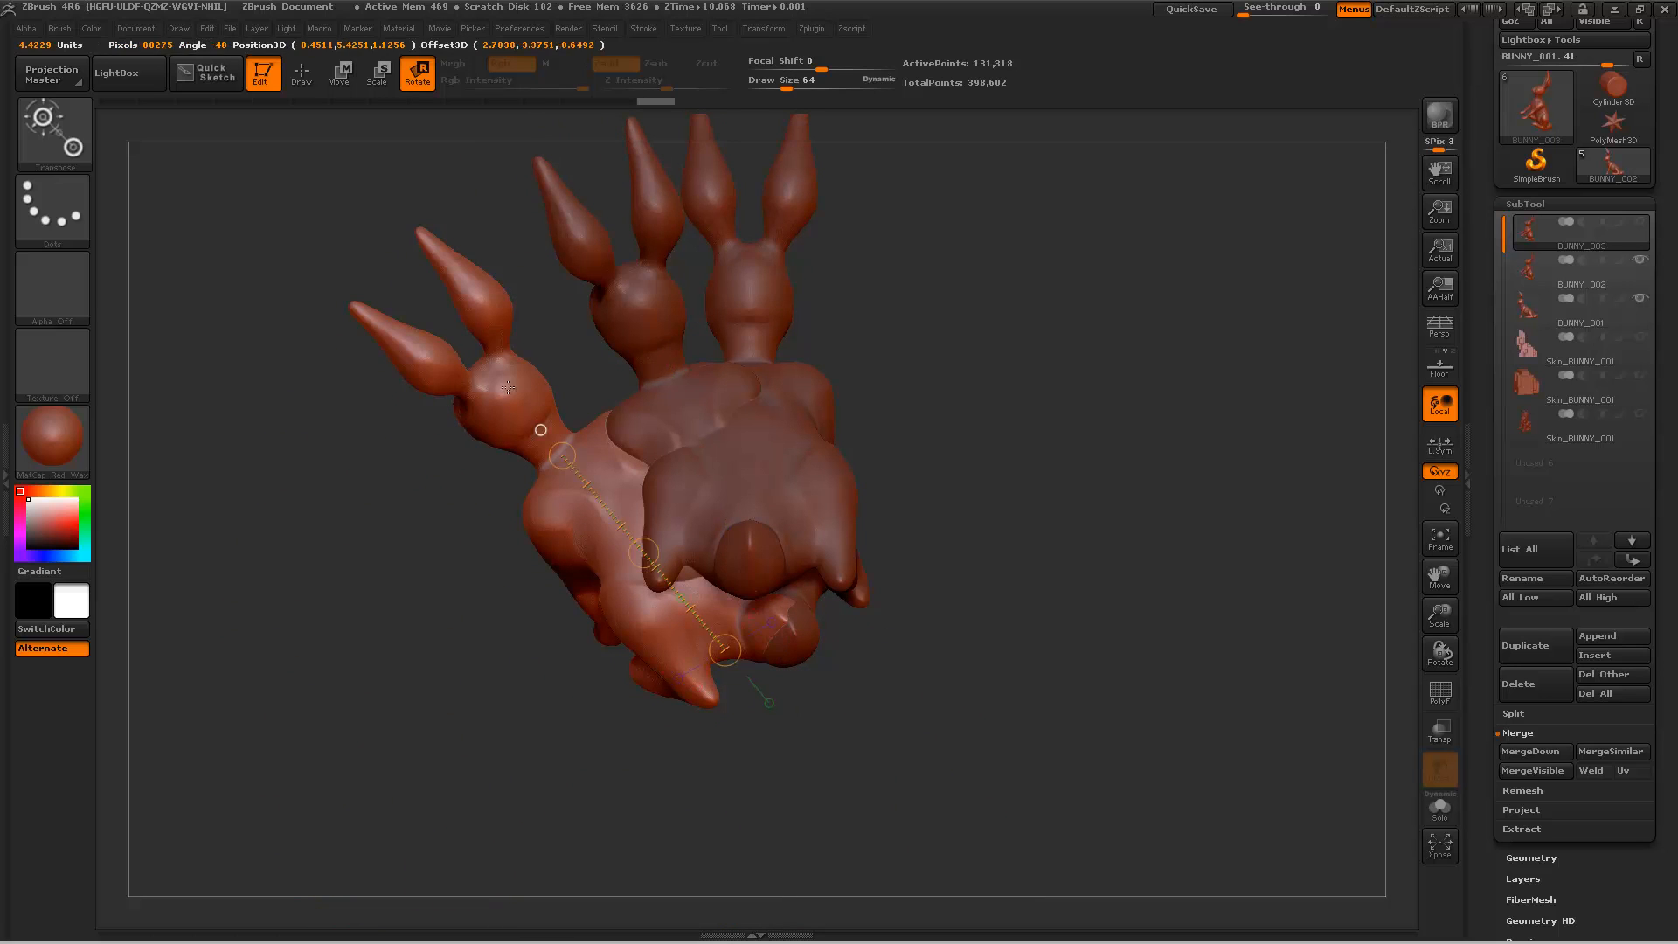
pyautogui.moveTo(445, 310)
pyautogui.mouseDown()
pyautogui.moveTo(441, 402)
pyautogui.moveTo(604, 861)
pyautogui.moveTo(564, 828)
pyautogui.mouseUp()
# Step: Move the upside-down BUNNY_003 up along the backs of the other two bunnies
pyautogui.moveTo(658, 700)
pyautogui.mouseDown()
pyautogui.moveTo(600, 808)
pyautogui.moveTo(804, 821)
pyautogui.moveTo(734, 844)
pyautogui.mouseUp()
pyautogui.press('w')
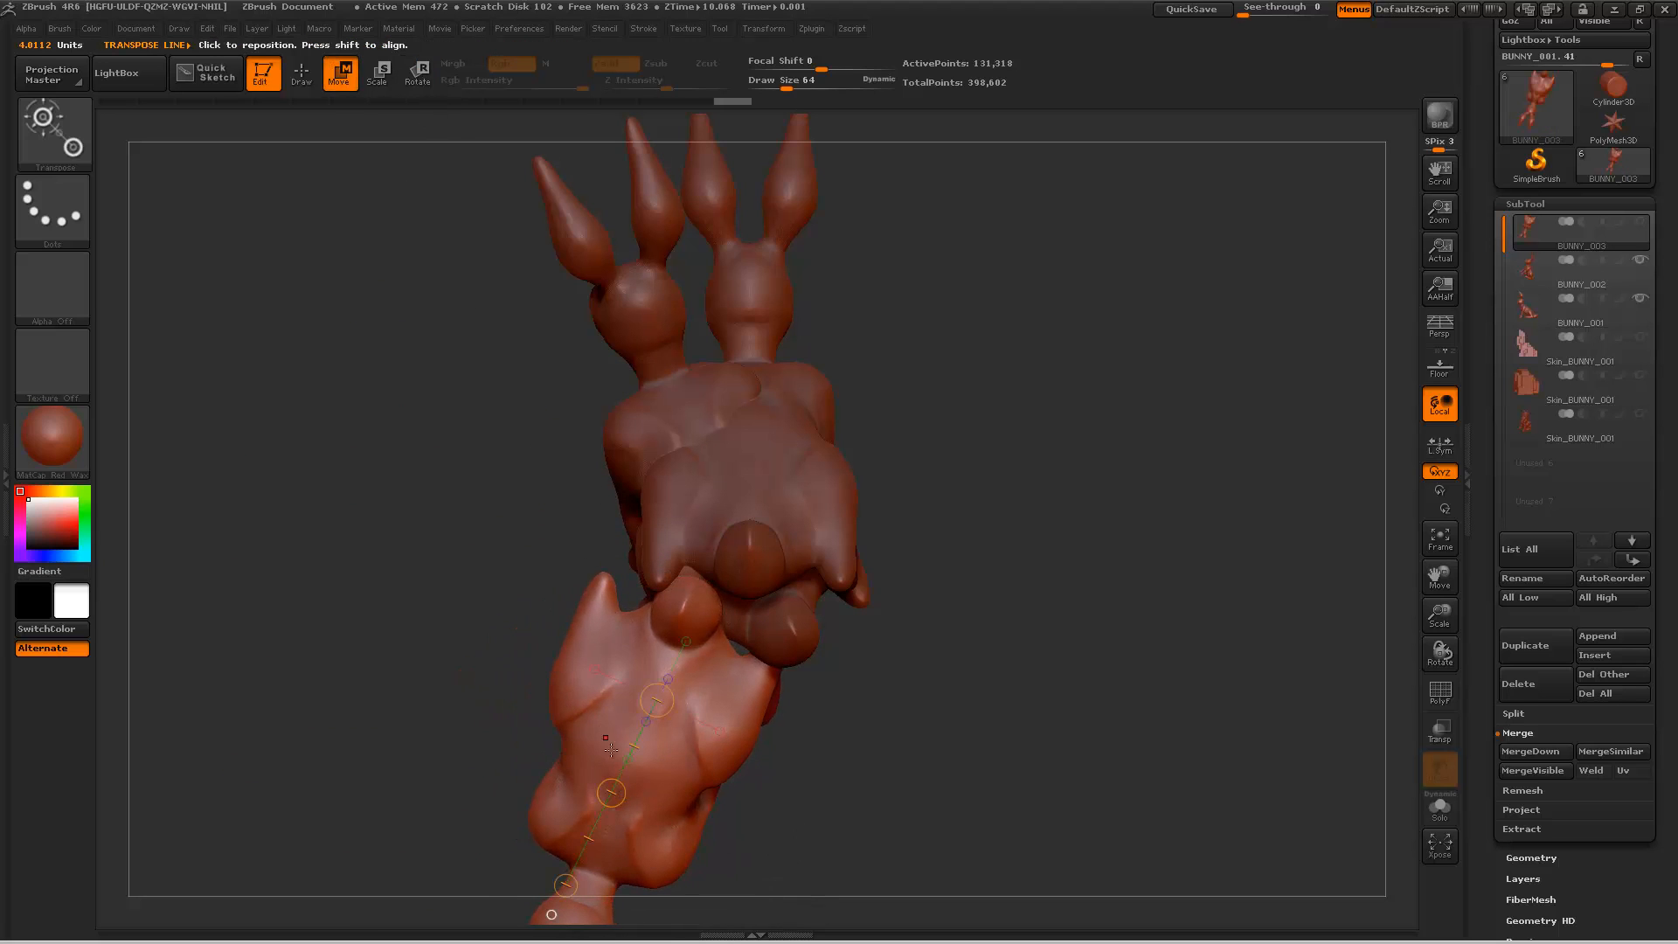
pyautogui.moveTo(612, 794); pyautogui.dragTo(722, 473)
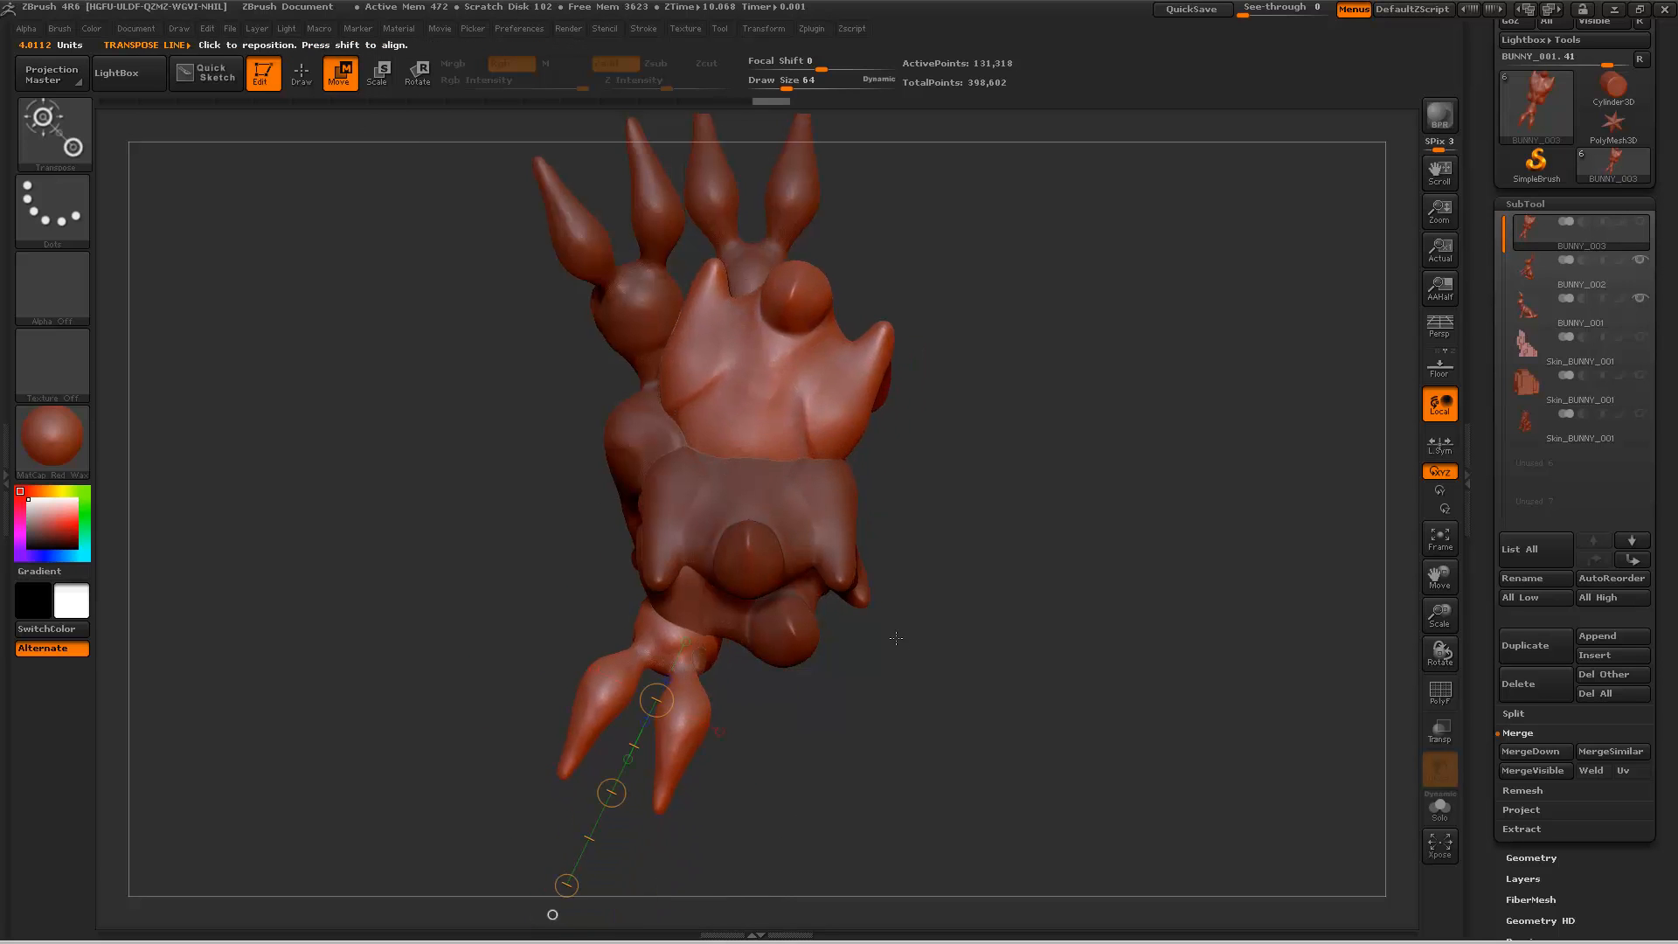
# Step: Lower the upside-down BUNNY_003 slightly, working from the front of the group
pyautogui.moveTo(1040, 643); pyautogui.dragTo(839, 694)
pyautogui.moveTo(868, 576); pyautogui.dragTo(917, 600)
pyautogui.keyDown('alt'); pyautogui.moveTo(755, 574); pyautogui.dragTo(955, 533); pyautogui.keyUp('alt')
pyautogui.moveTo(815, 647)
pyautogui.mouseDown()
pyautogui.moveTo(723, 425)
pyautogui.moveTo(602, 265)
pyautogui.mouseUp()
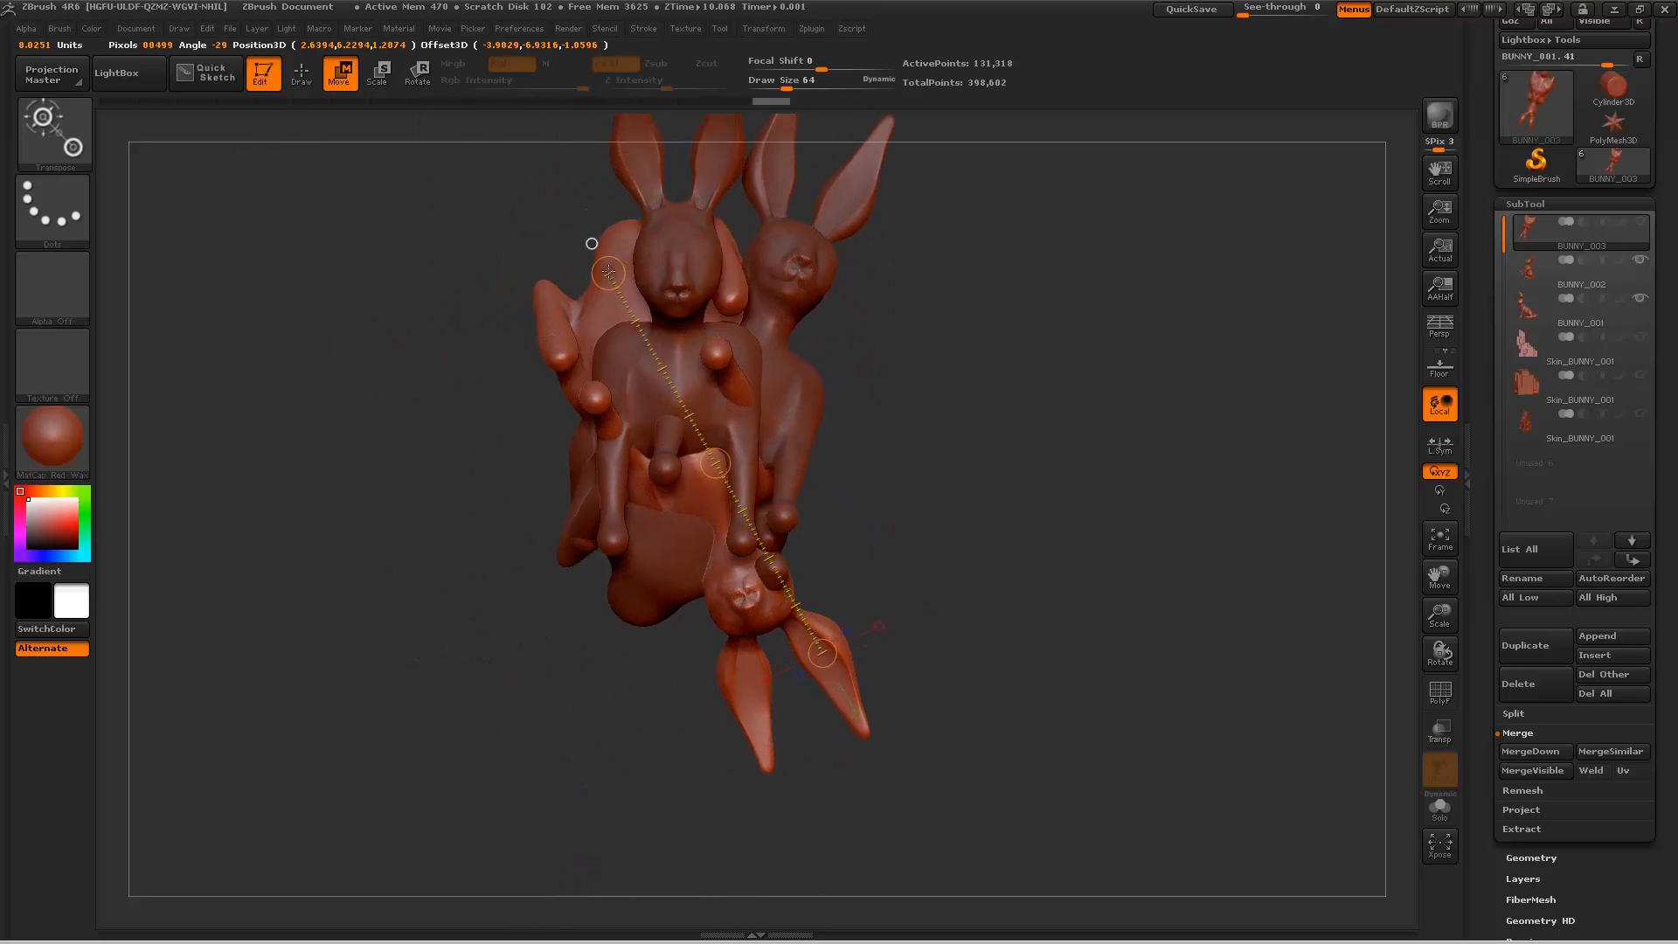
pyautogui.moveTo(710, 458)
pyautogui.mouseDown()
pyautogui.moveTo(711, 548)
pyautogui.moveTo(711, 528)
pyautogui.mouseUp()
# Step: Rotate BUNNY_003 about its haunch until its head points backward, and move it in closer to the other two bunnies
pyautogui.moveTo(1031, 560)
pyautogui.mouseDown()
pyautogui.moveTo(865, 561)
pyautogui.moveTo(1023, 565)
pyautogui.mouseUp()
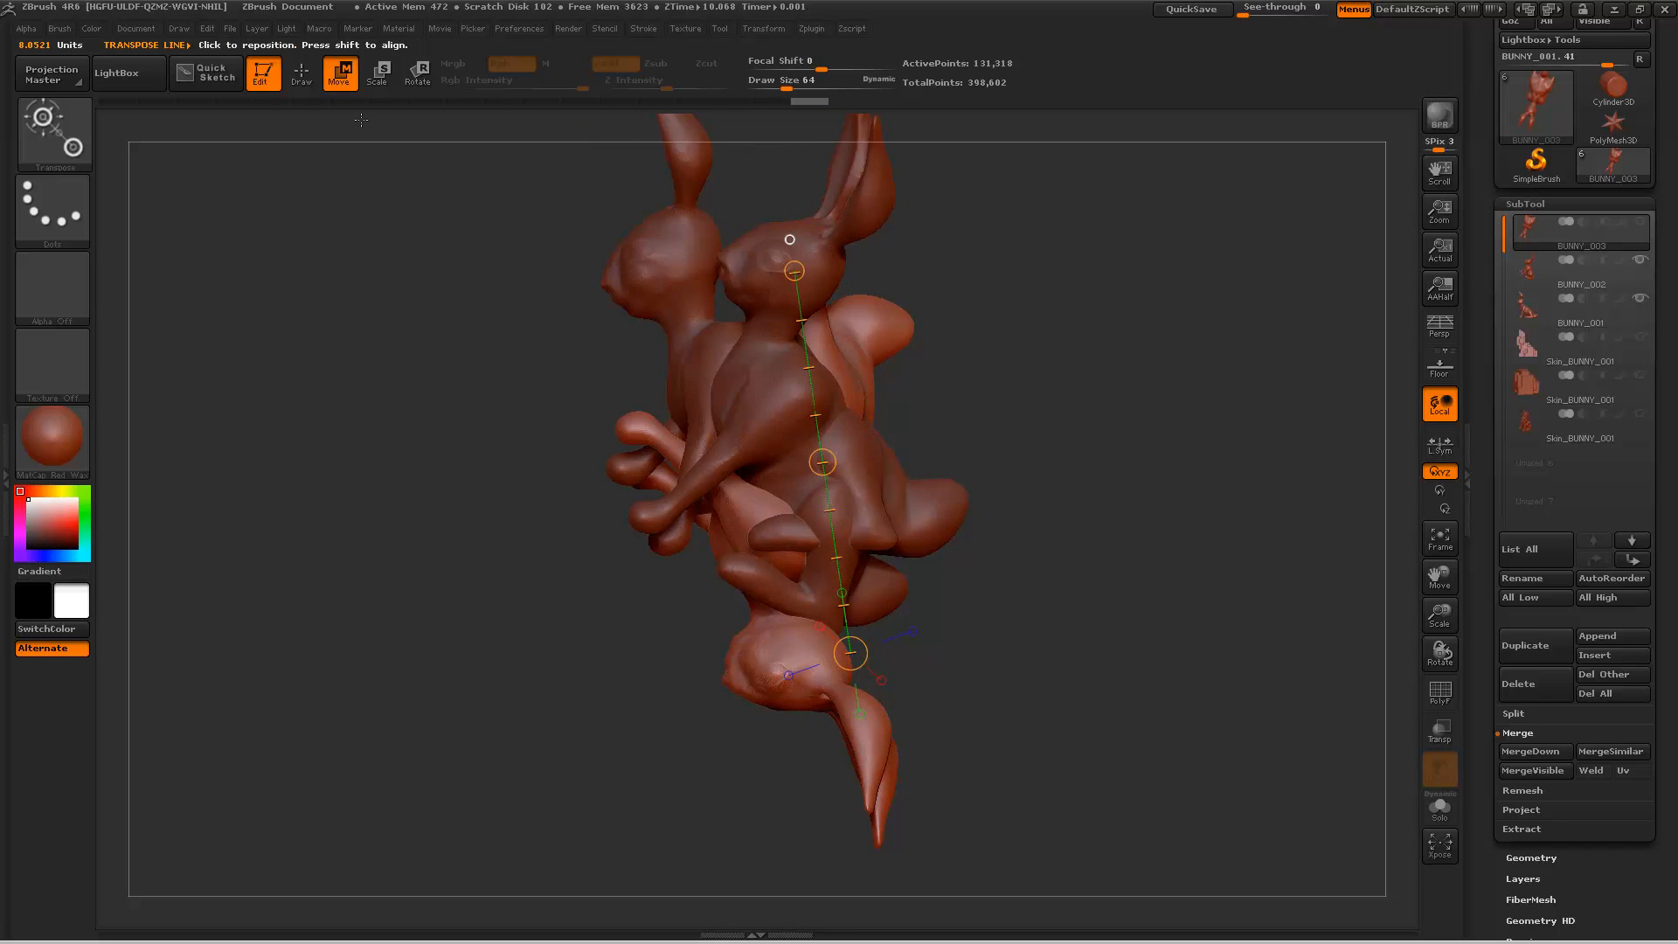
pyautogui.moveTo(852, 299); pyautogui.dragTo(814, 367)
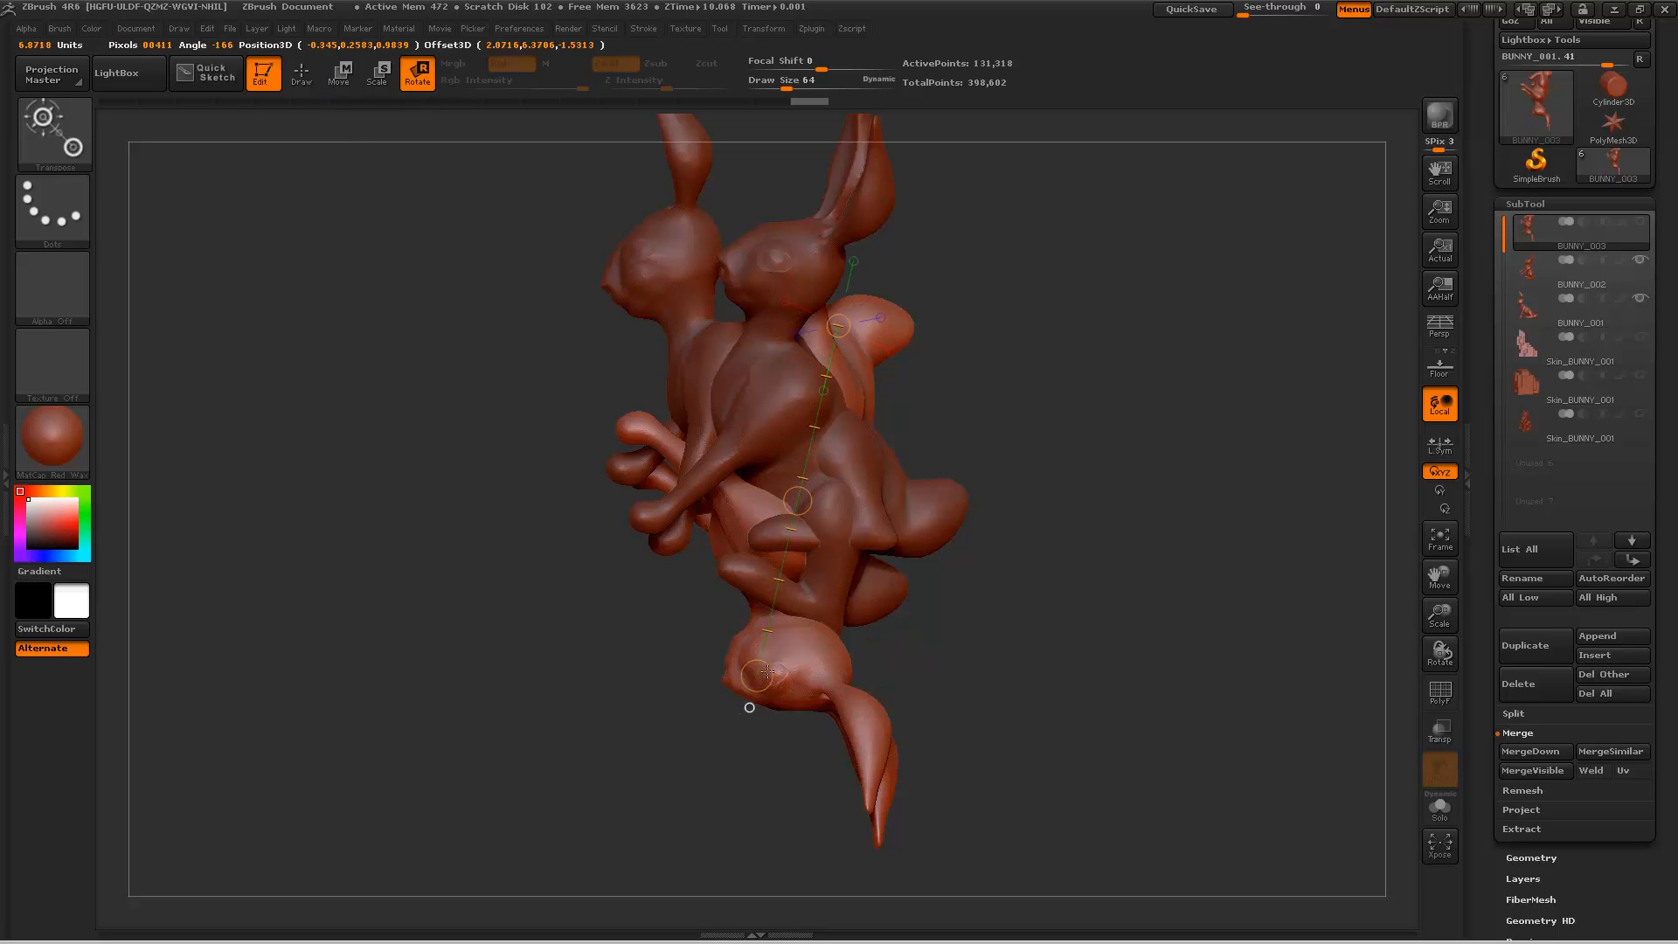
pyautogui.moveTo(788, 635); pyautogui.dragTo(1247, 448)
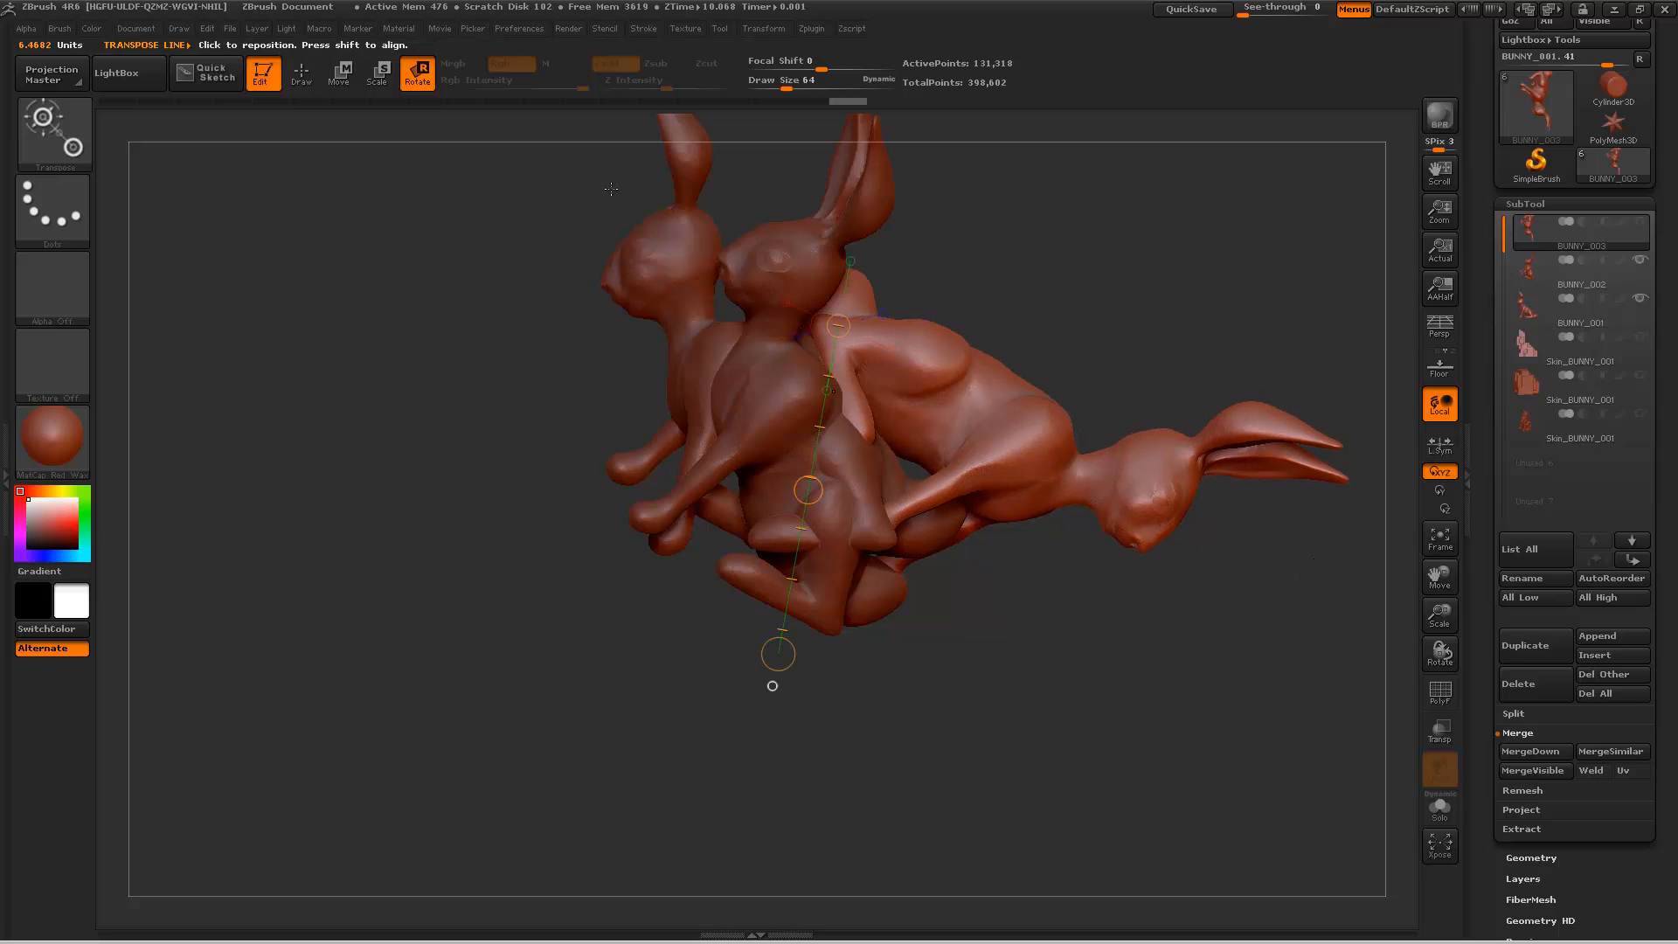
pyautogui.moveTo(1149, 491); pyautogui.dragTo(801, 296)
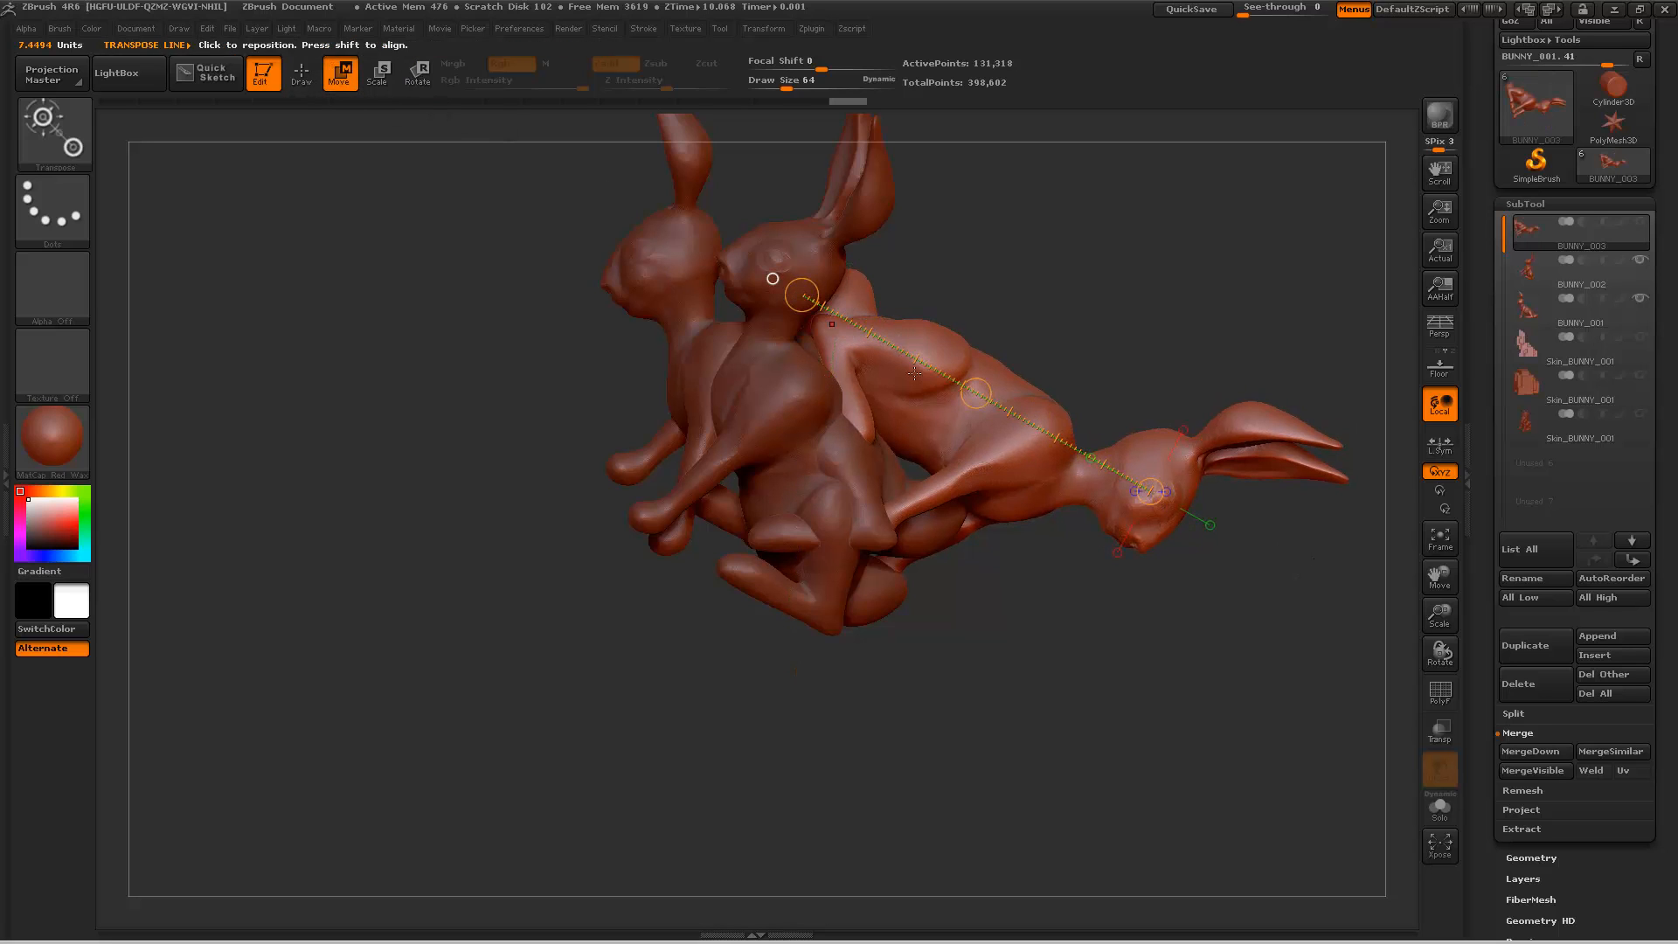
pyautogui.moveTo(976, 393); pyautogui.dragTo(841, 425)
# Step: Try to swing BUNNY_003 sideways from behind using a transpose line between its haunch and head, and undo the rotation
pyautogui.moveTo(1099, 298); pyautogui.dragTo(1087, 418)
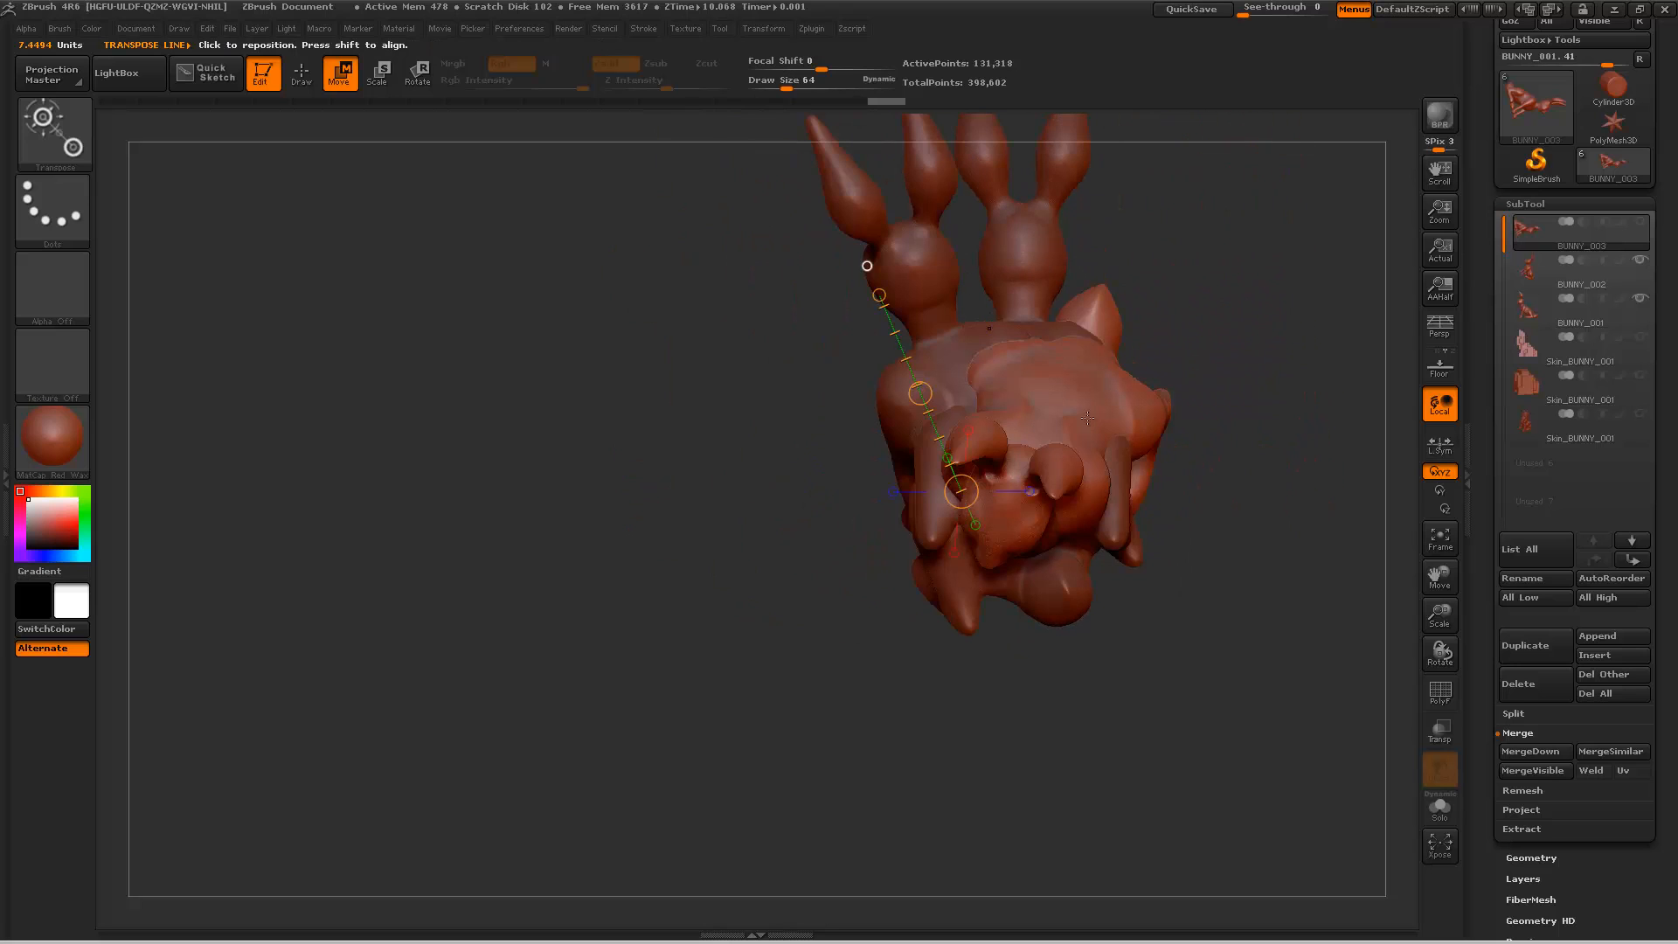
pyautogui.keyDown('alt'); pyautogui.moveTo(1230, 662); pyautogui.dragTo(916, 434); pyautogui.keyUp('alt')
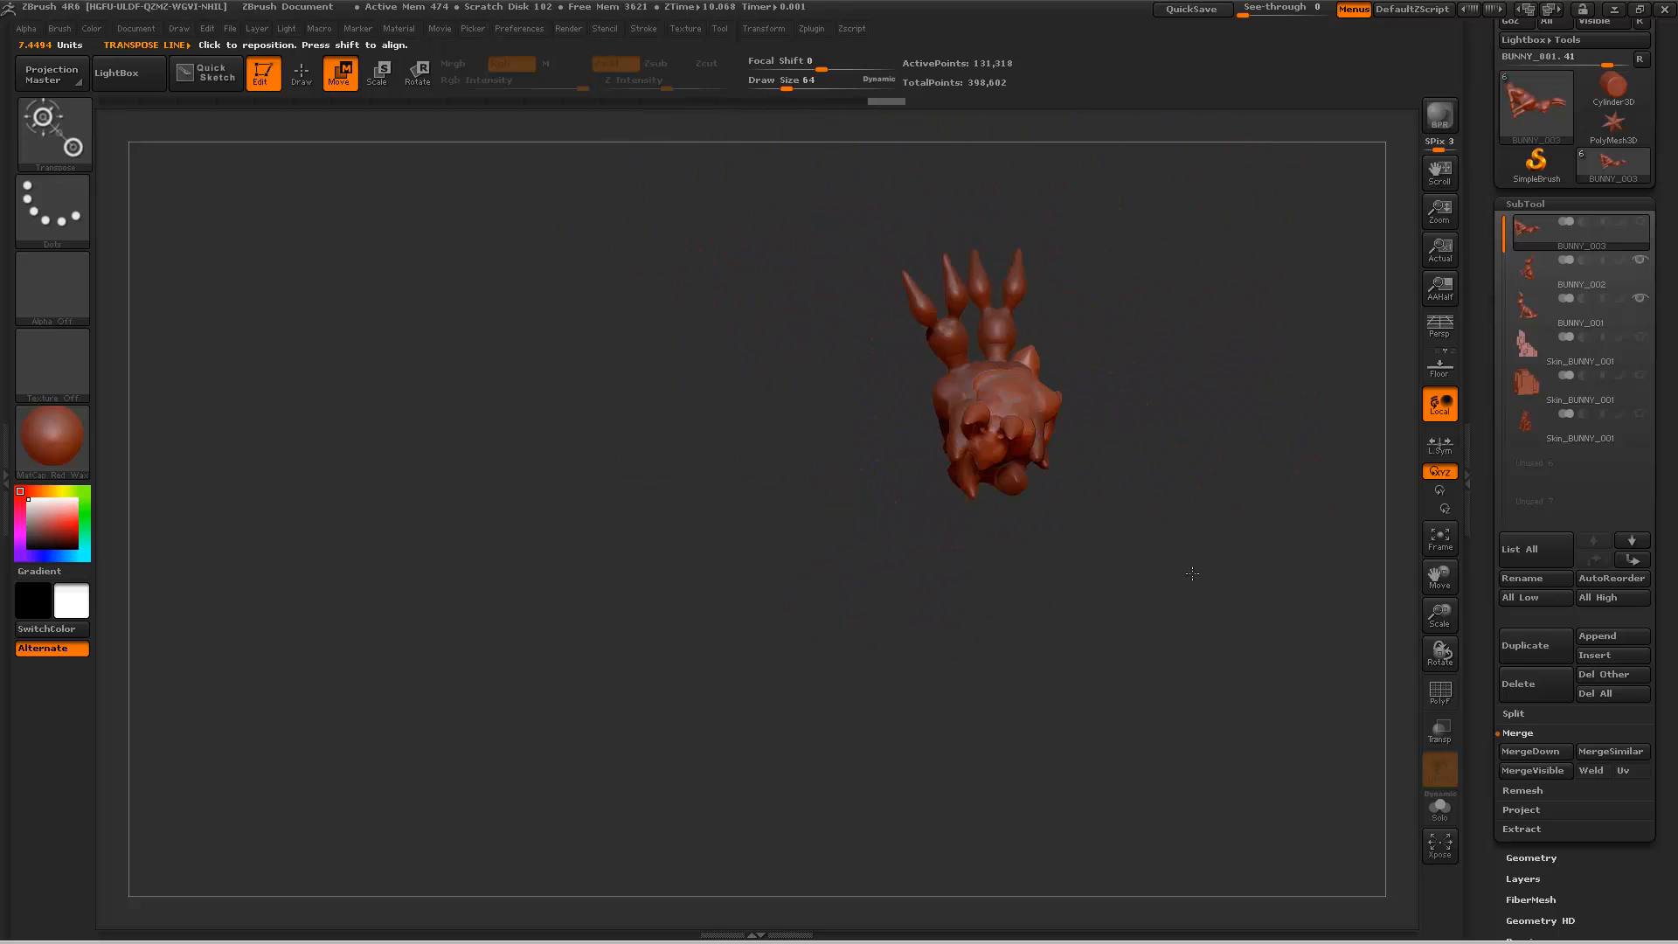
pyautogui.keyDown('alt'); pyautogui.moveTo(1192, 573); pyautogui.dragTo(734, 631); pyautogui.keyUp('alt')
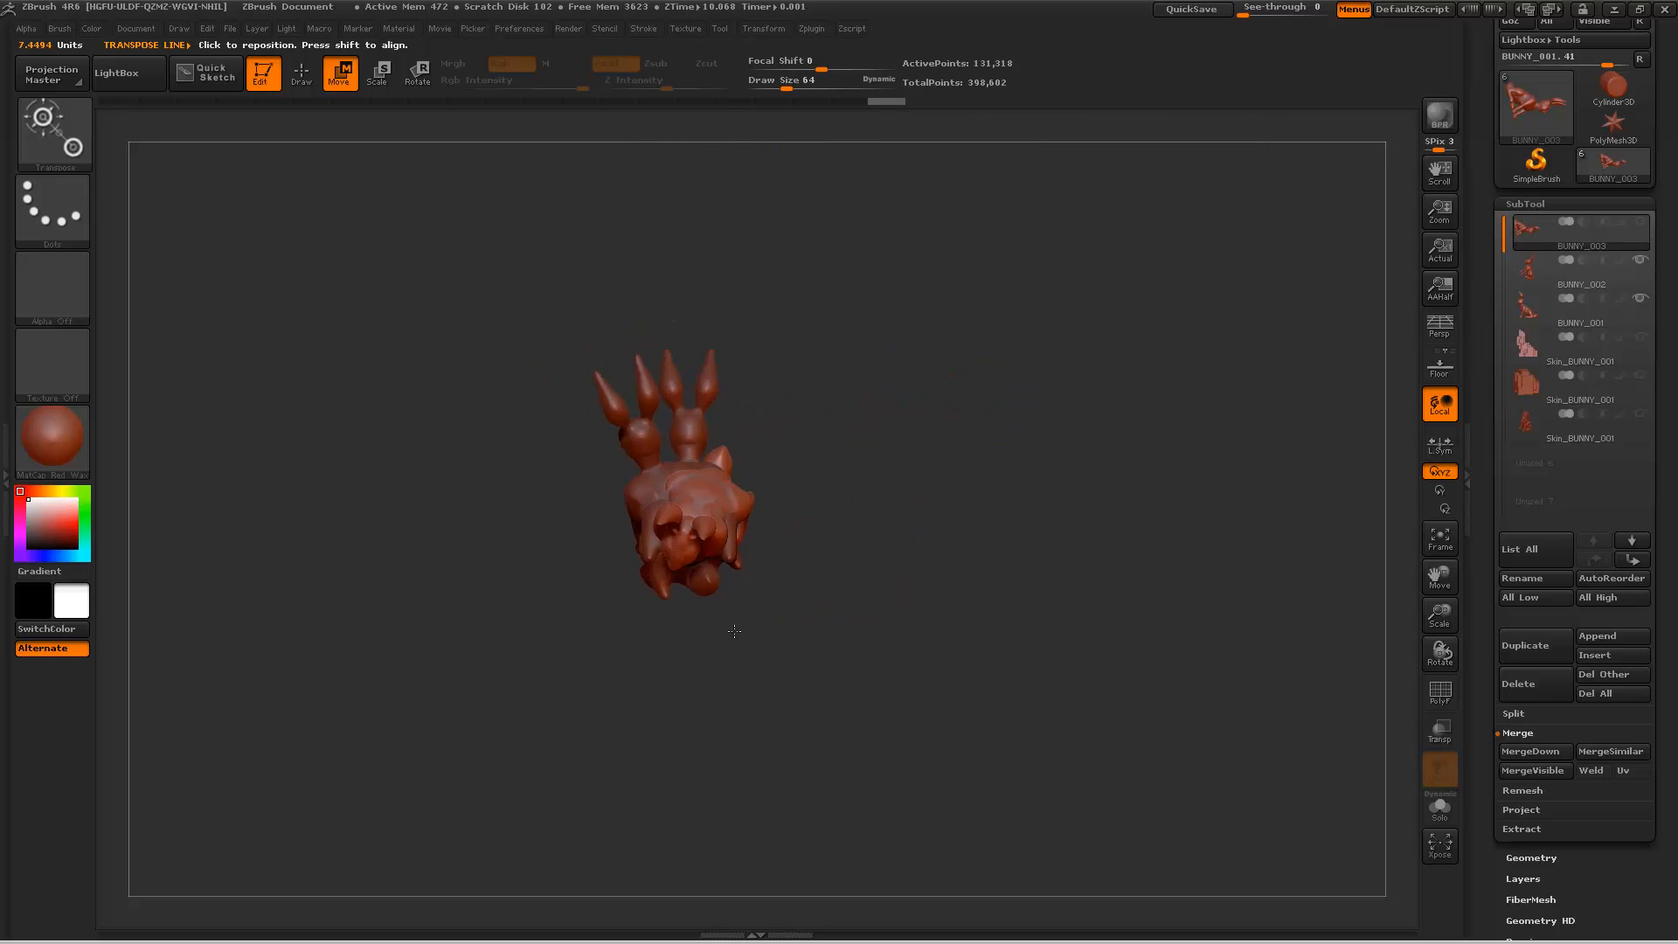
pyautogui.keyDown('ctrl'); pyautogui.moveTo(734, 631); pyautogui.dragTo(992, 609, button='right'); pyautogui.keyUp('ctrl')
pyautogui.moveTo(799, 393); pyautogui.dragTo(676, 681)
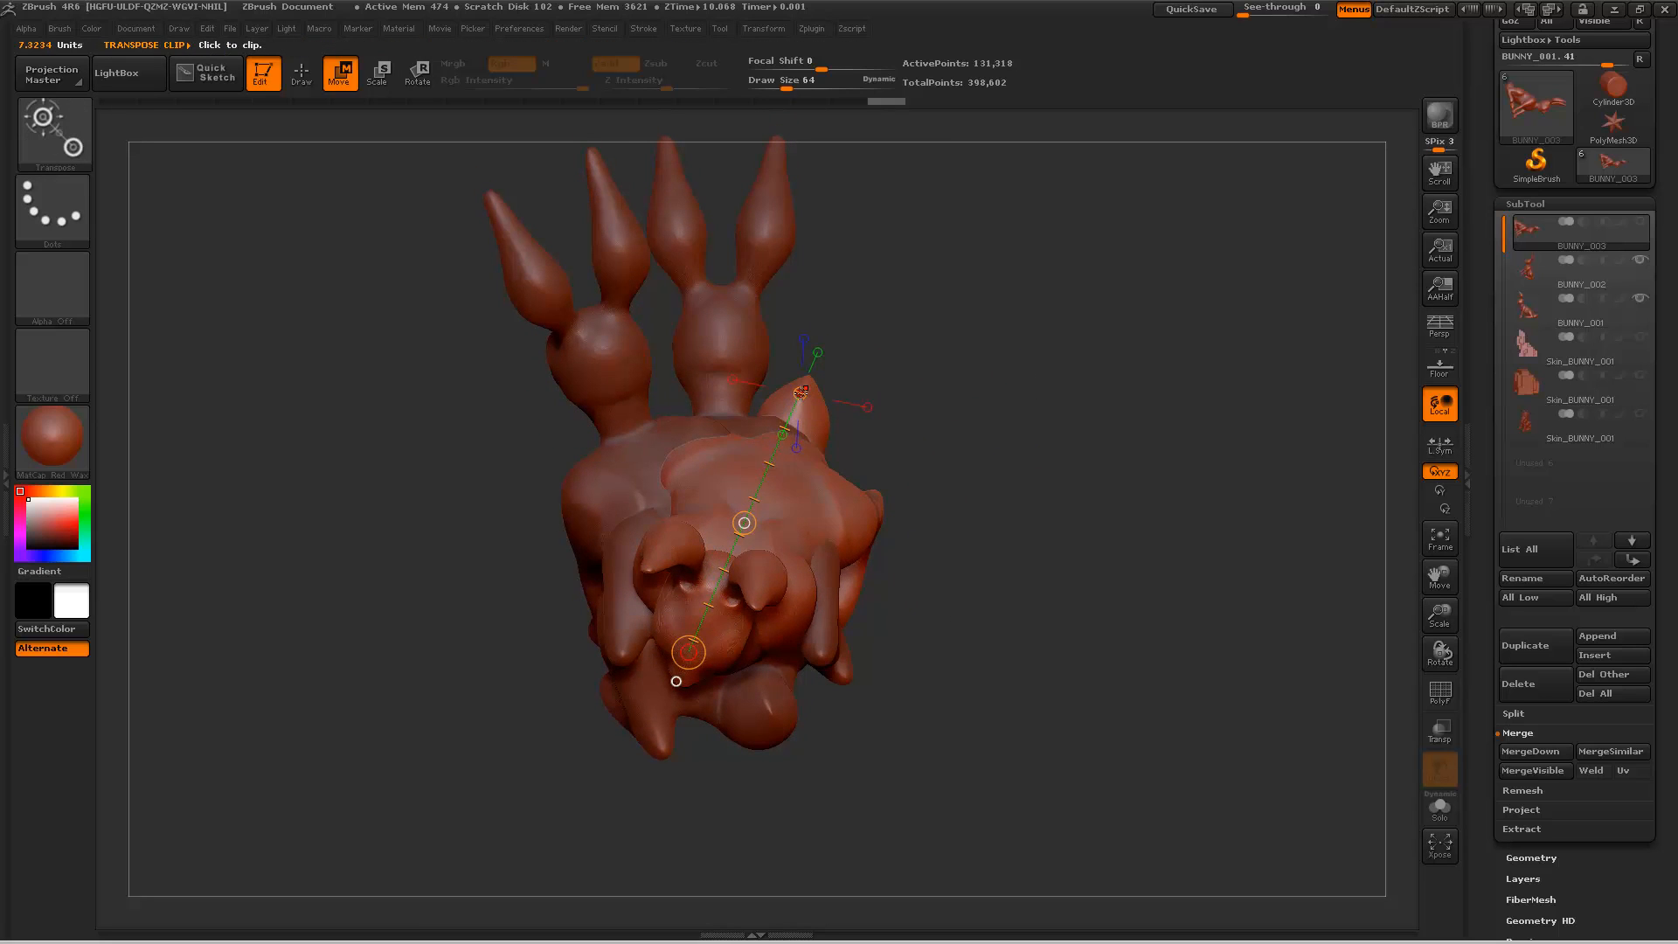
pyautogui.click(800, 393)
pyautogui.hotkey('ctrl', 'z')
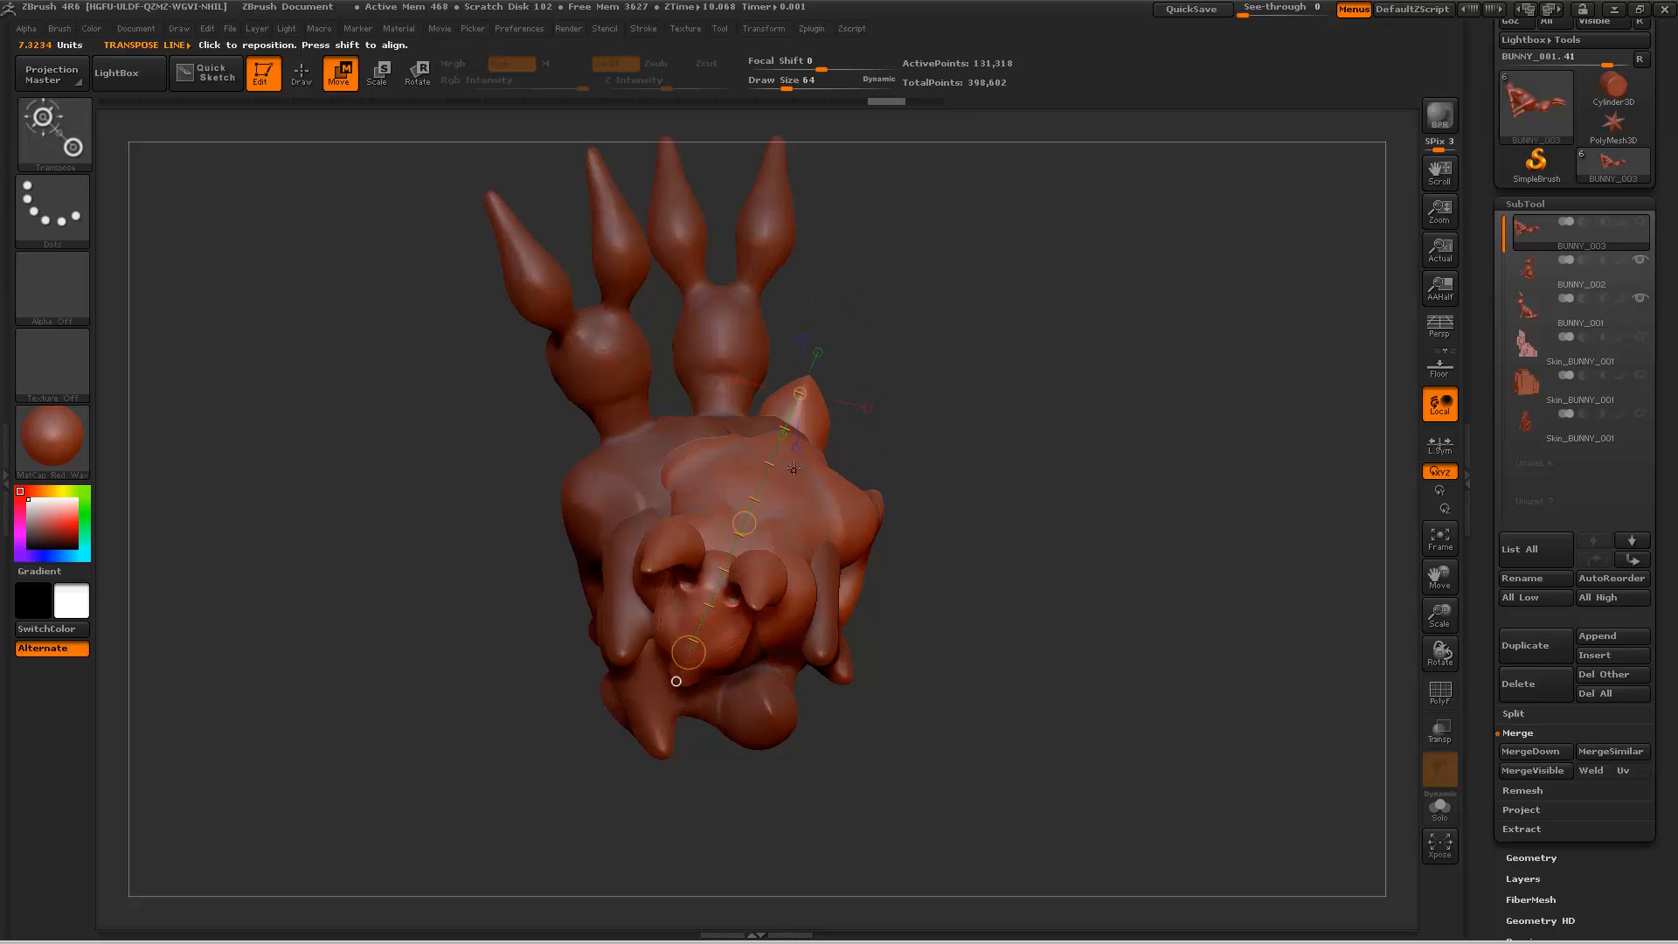
pyautogui.moveTo(689, 652); pyautogui.dragTo(918, 561)
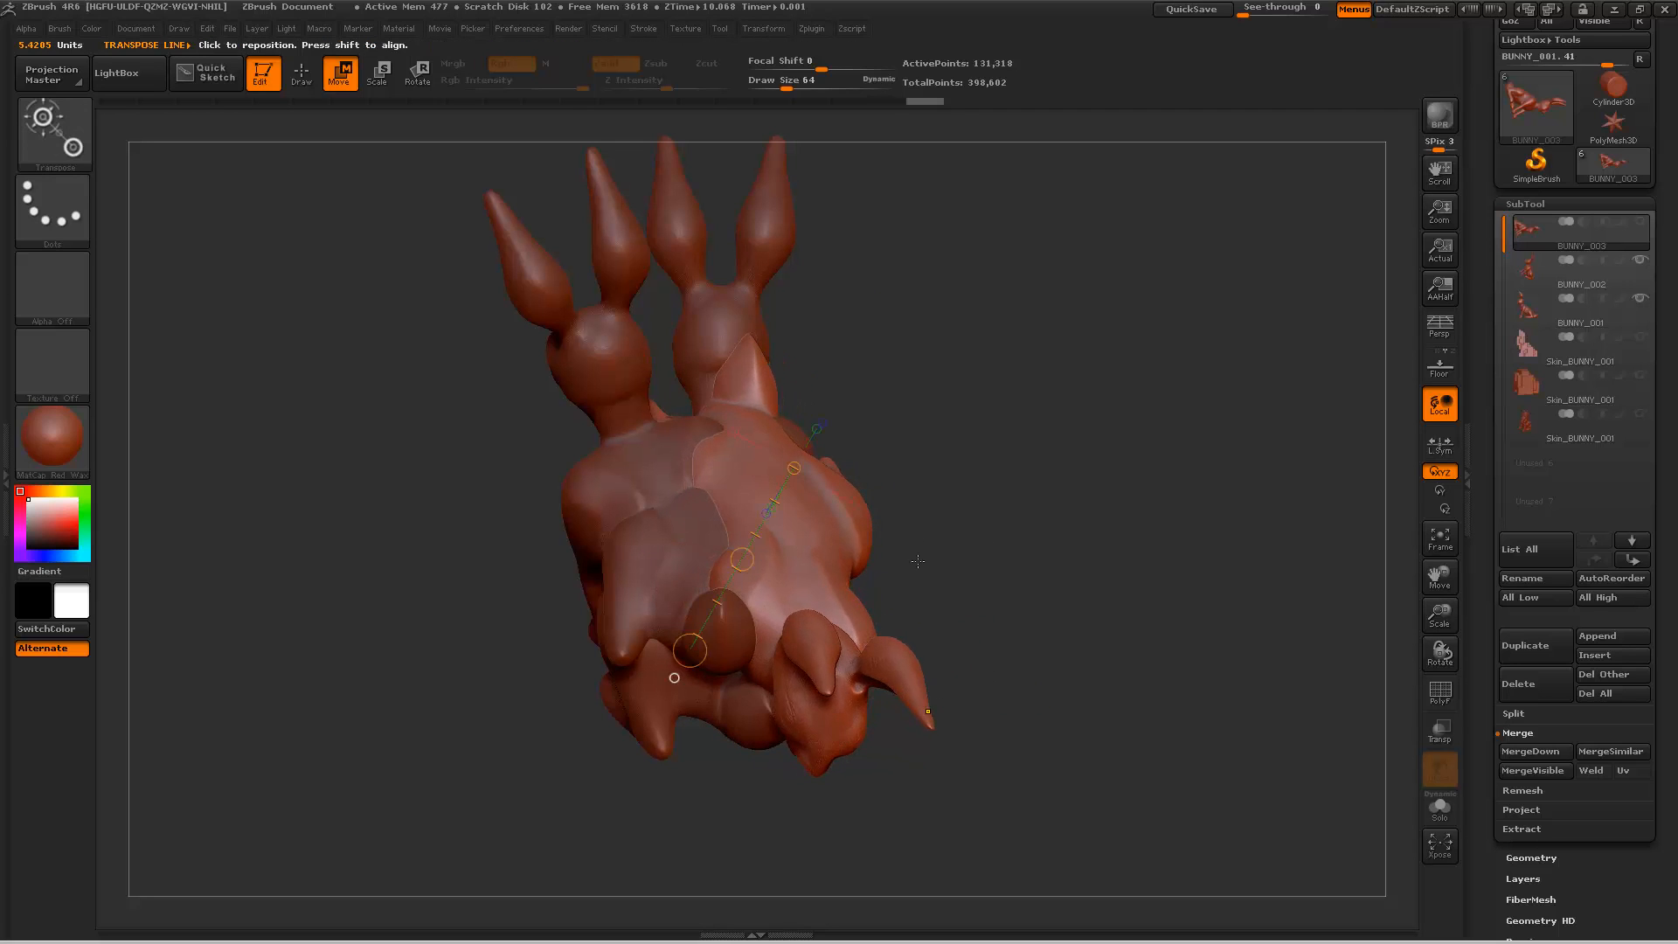
pyautogui.hotkey('ctrl', 'z')
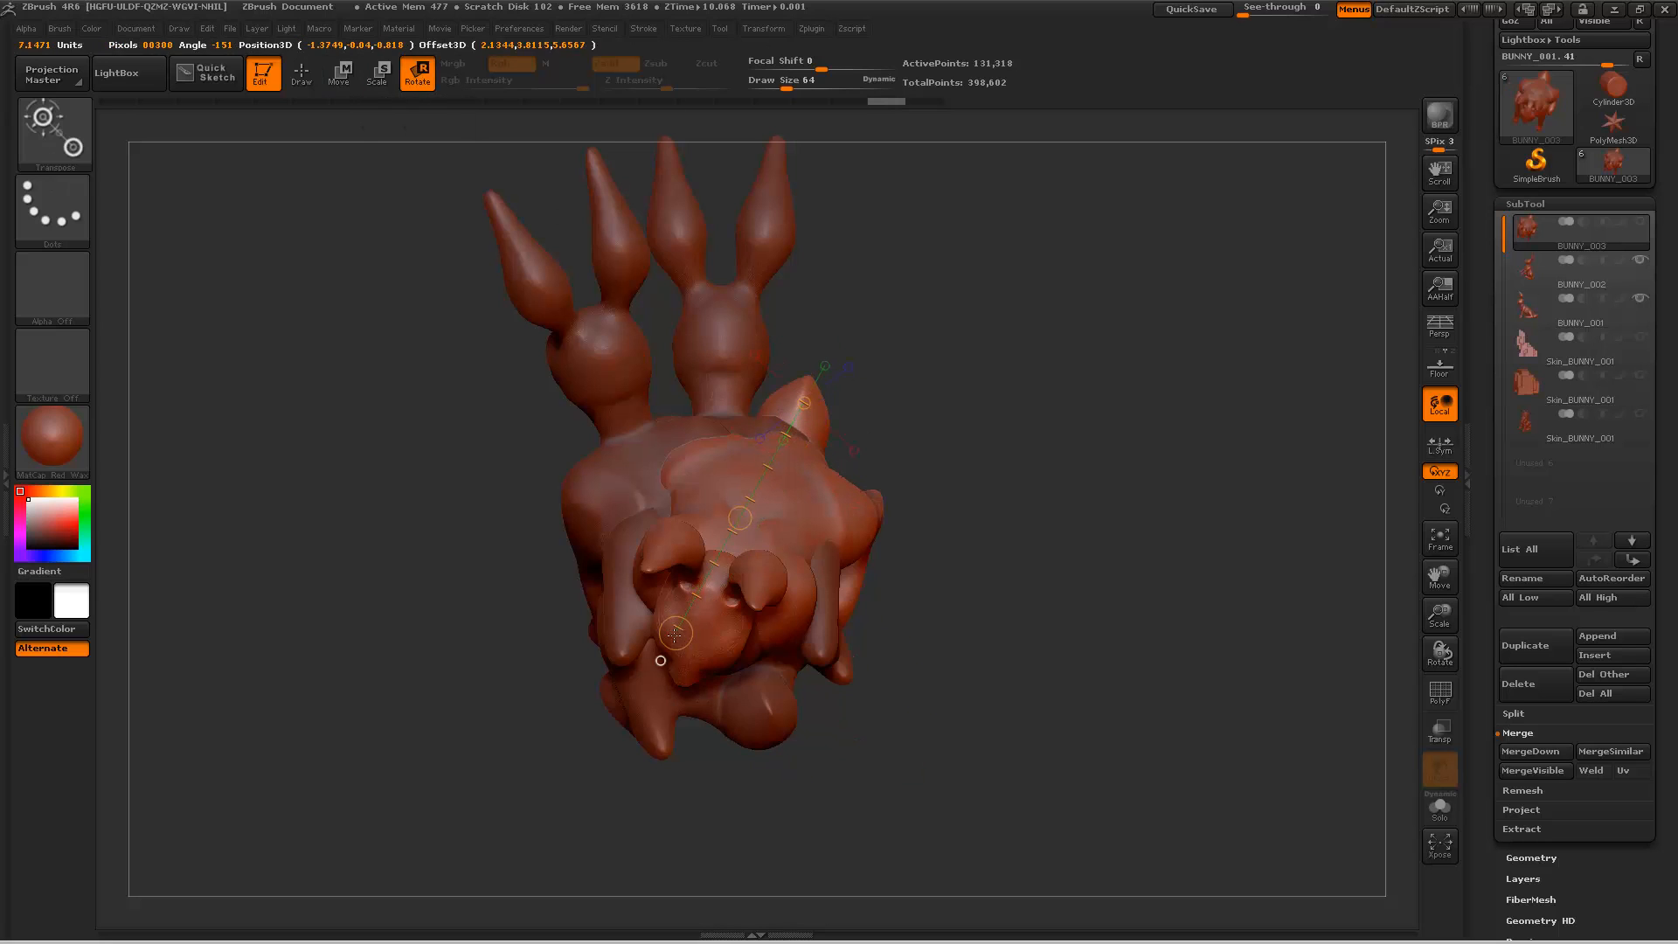
# Step: Swing BUNNY_003 sideways away from the group, shift it back against the other two bunnies, and return to Draw mode
pyautogui.moveTo(690, 650); pyautogui.dragTo(918, 743)
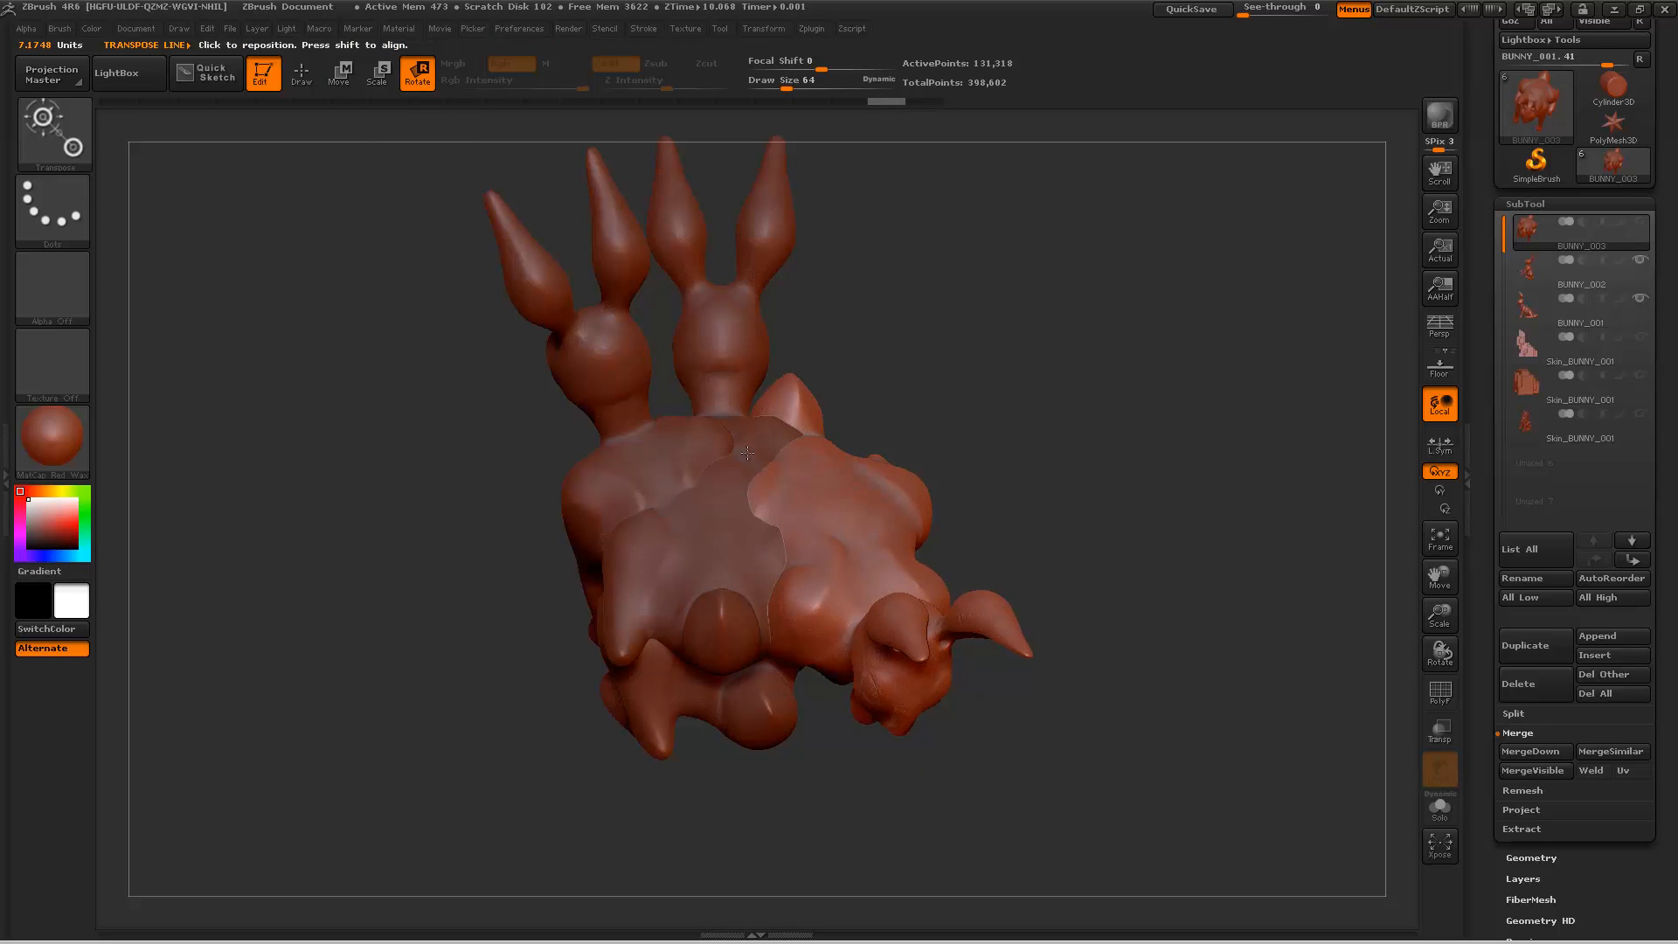
pyautogui.click(340, 73)
pyautogui.moveTo(765, 394); pyautogui.dragTo(931, 673)
pyautogui.moveTo(847, 533); pyautogui.dragTo(737, 569)
pyautogui.moveTo(942, 486); pyautogui.dragTo(793, 306)
pyautogui.keyDown('alt'); pyautogui.moveTo(1122, 791); pyautogui.dragTo(950, 790); pyautogui.keyUp('alt')
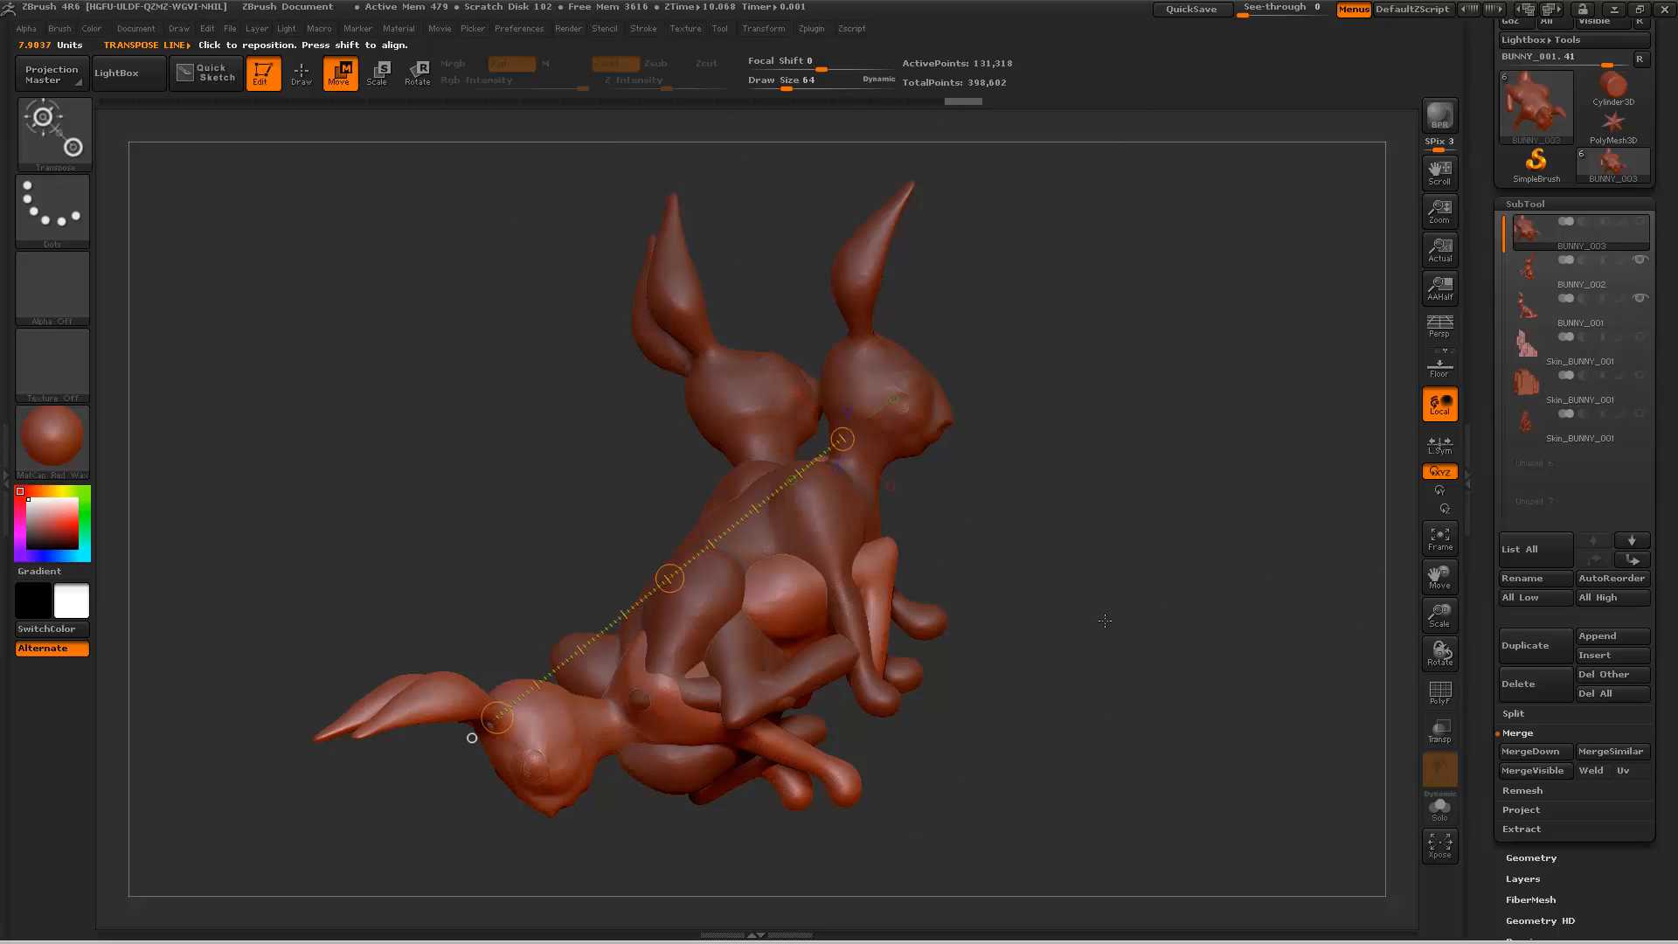
pyautogui.click(302, 73)
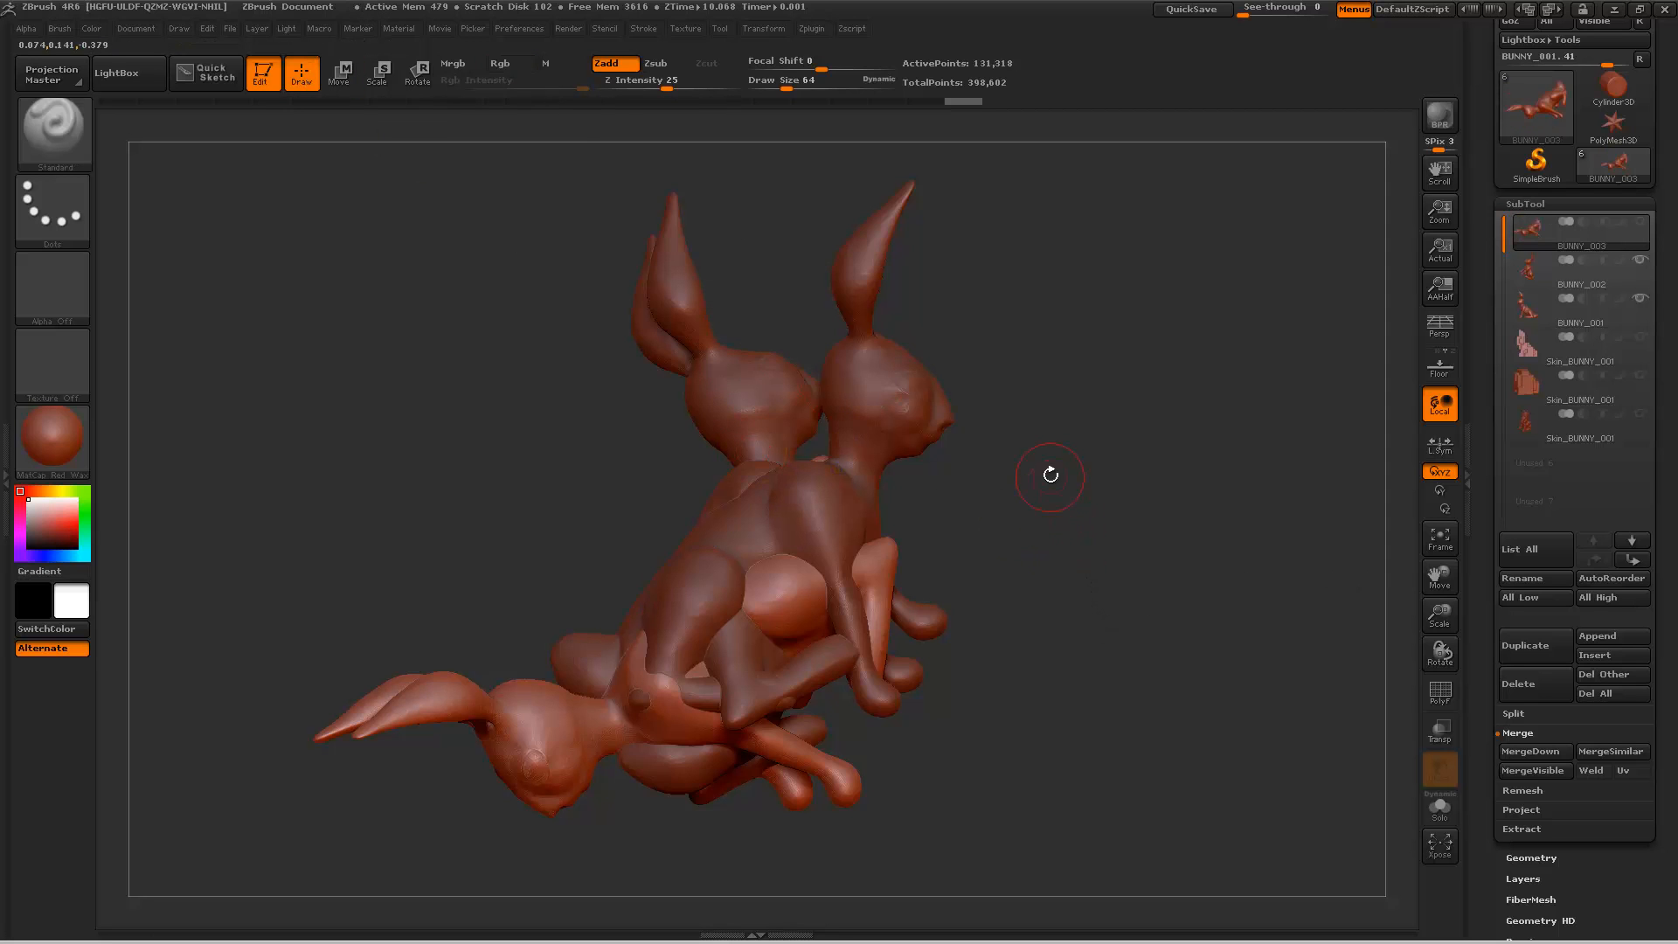
pyautogui.moveTo(1049, 472)
pyautogui.mouseDown()
pyautogui.moveTo(1086, 518)
pyautogui.moveTo(1084, 559)
pyautogui.moveTo(1315, 426)
pyautogui.mouseUp()
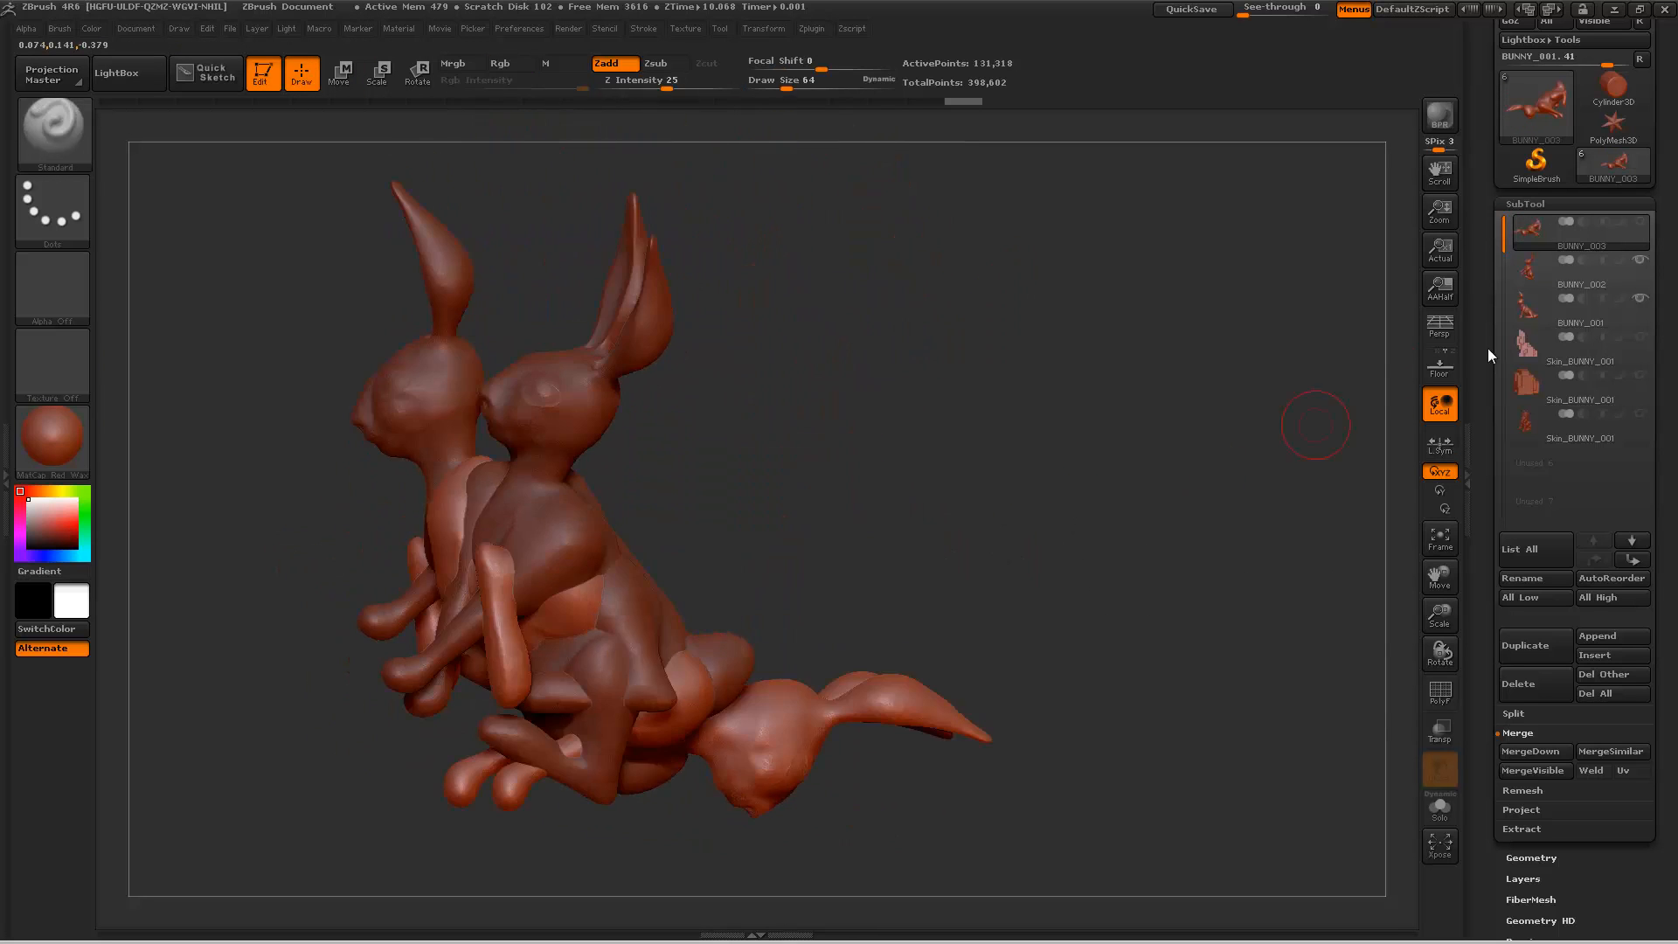
# Step: Remesh all three visible bunnies into one combined blocky skin with resolution 16 and Polish 0
pyautogui.click(1524, 791)
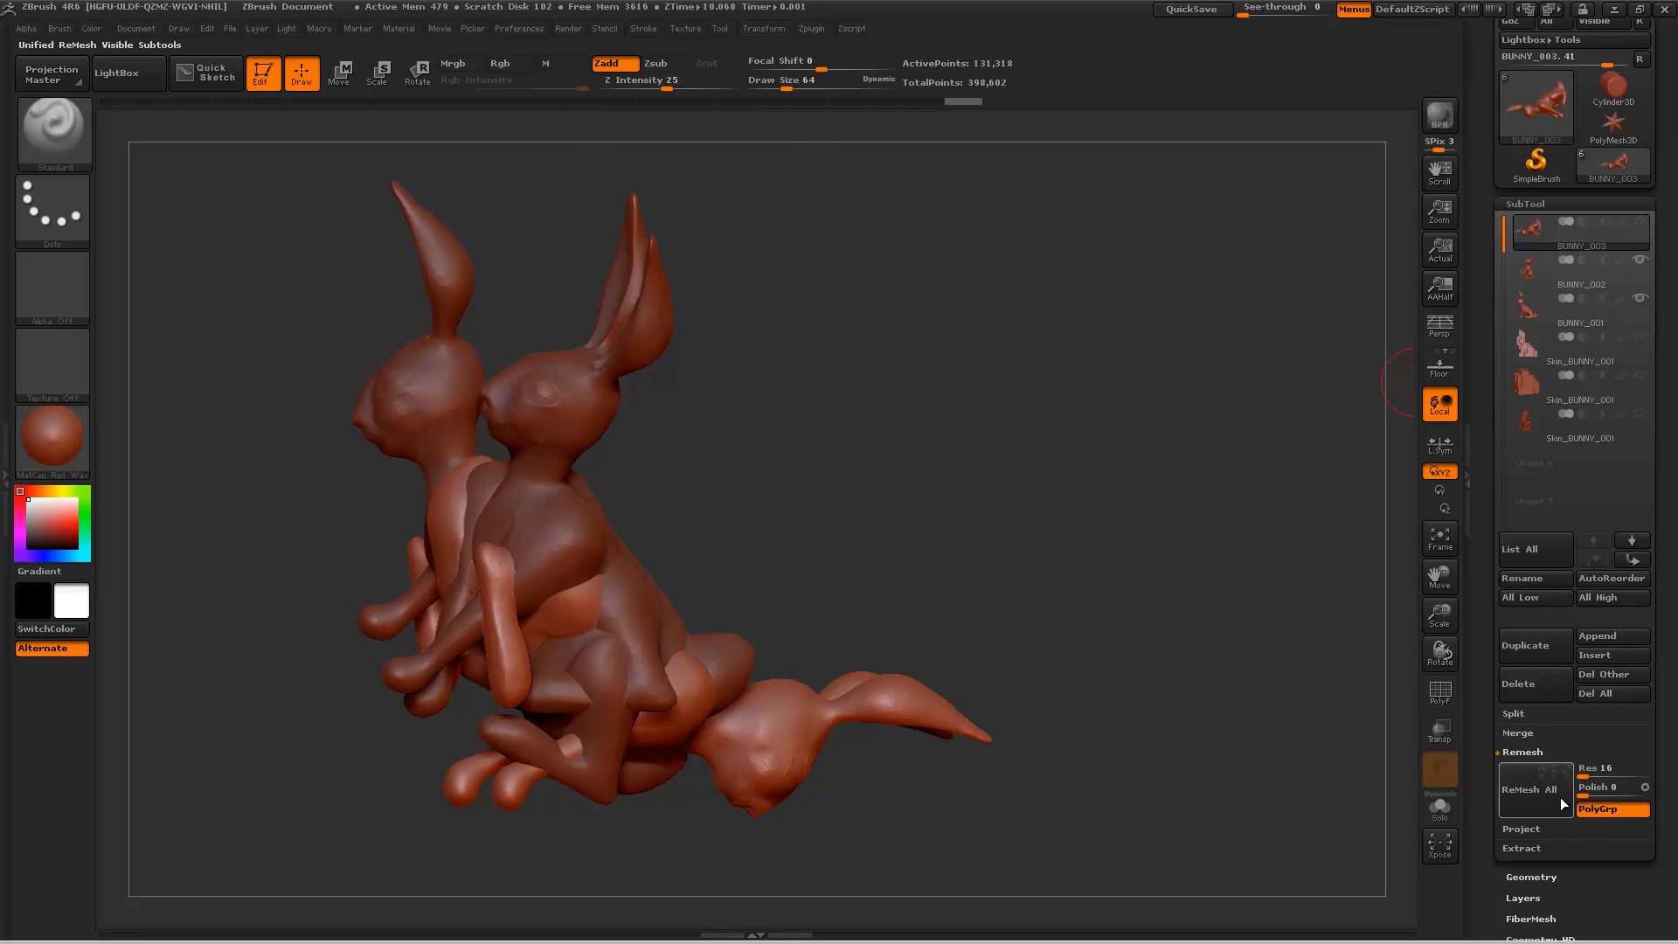
pyautogui.click(1543, 797)
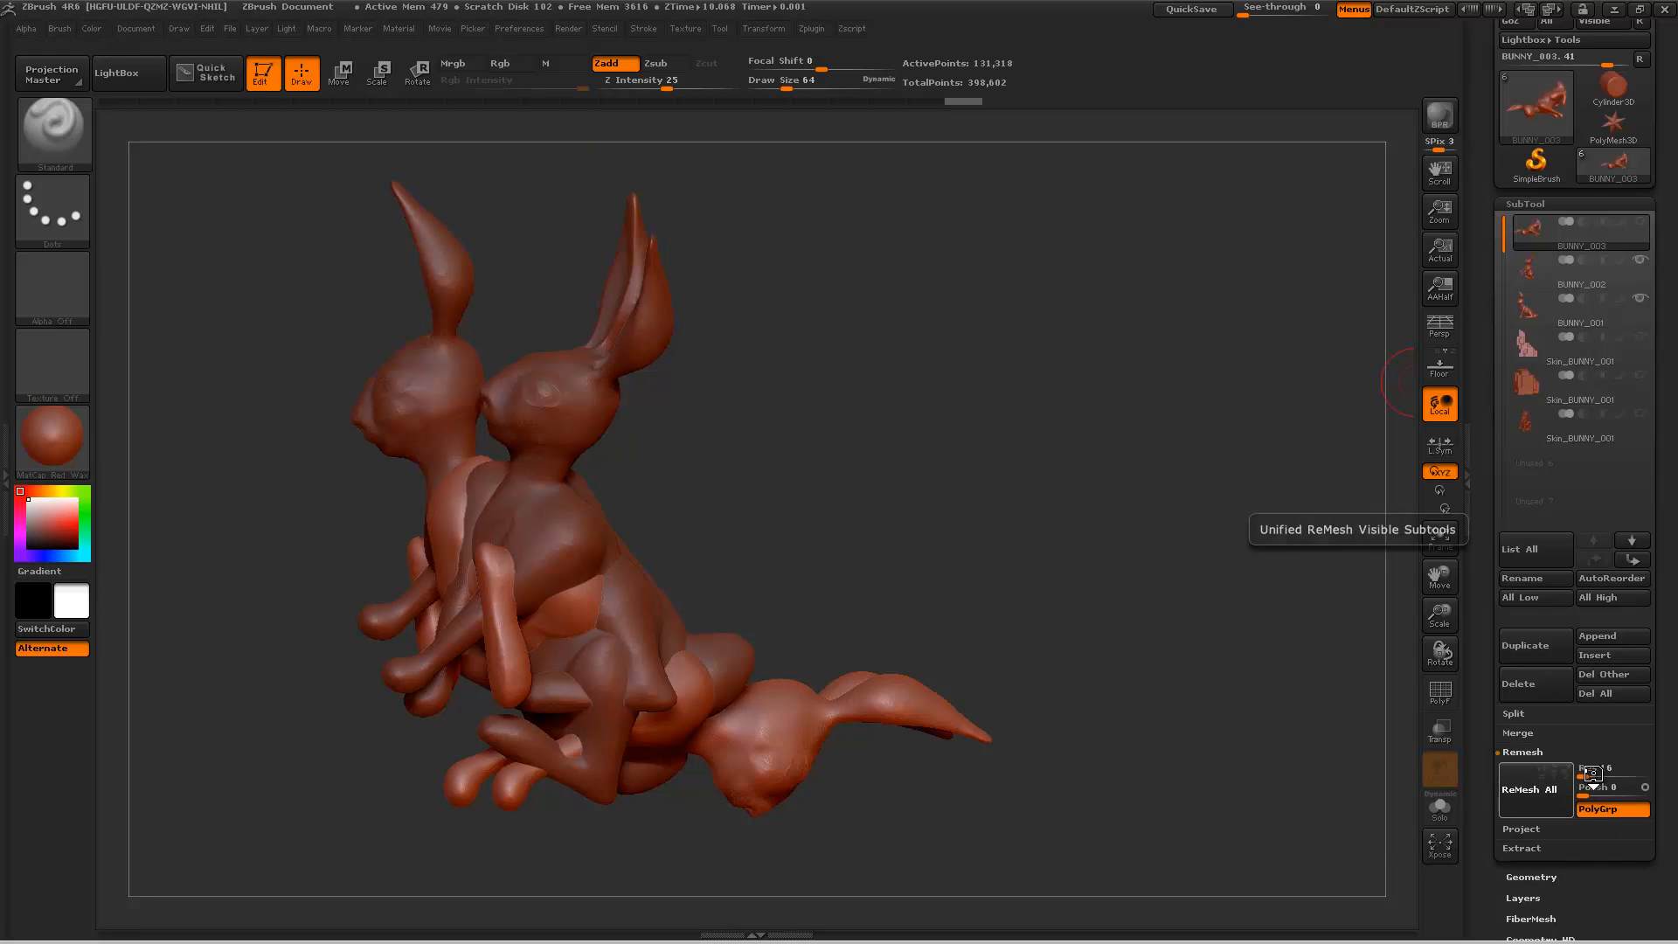
pyautogui.click(1580, 273)
pyautogui.press('ctrl')
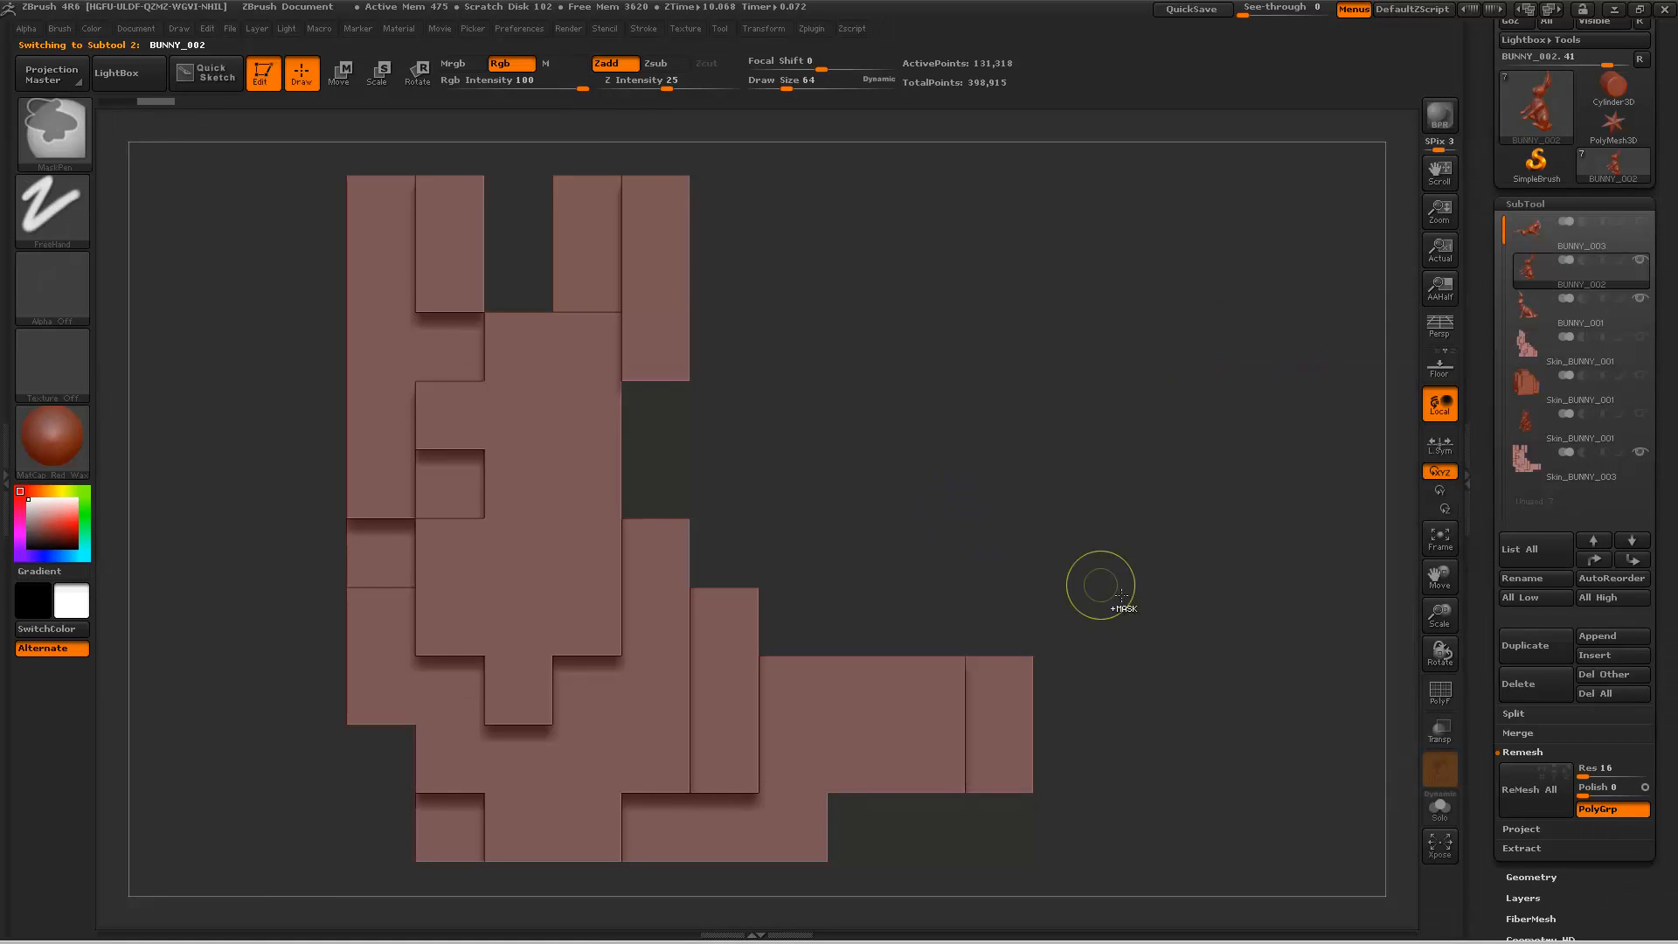
pyautogui.moveTo(1198, 449); pyautogui.dragTo(1144, 485)
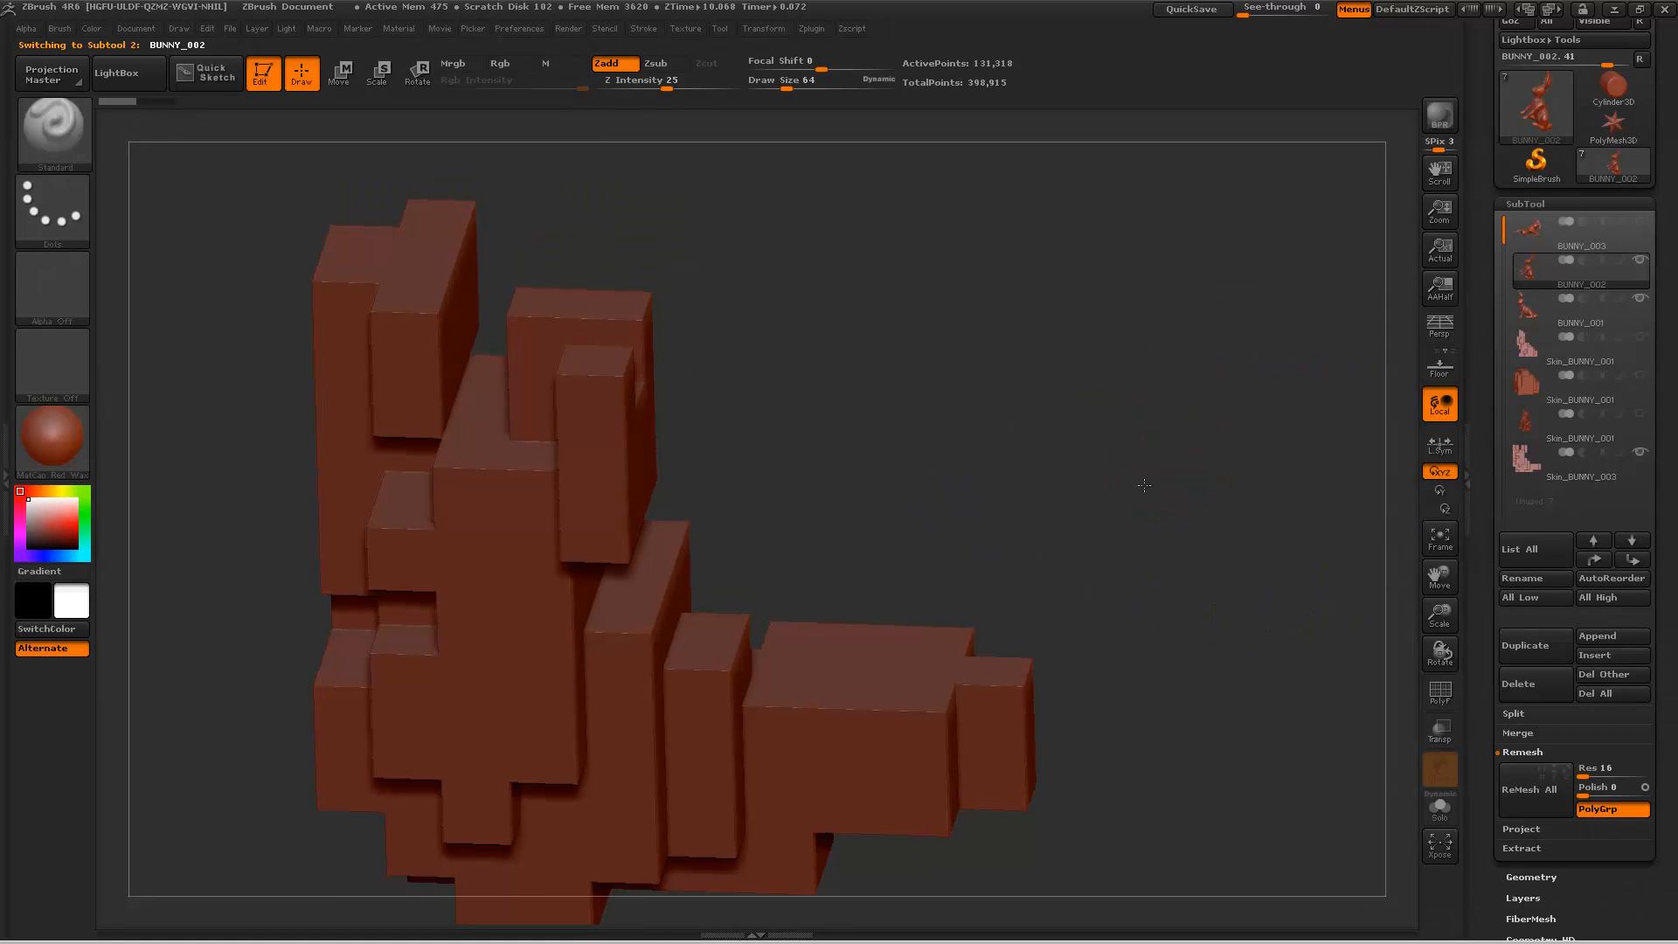
# Step: Delete the combined Skin_BUNNY_003 subtool made from all three bunnies
pyautogui.click(1613, 480)
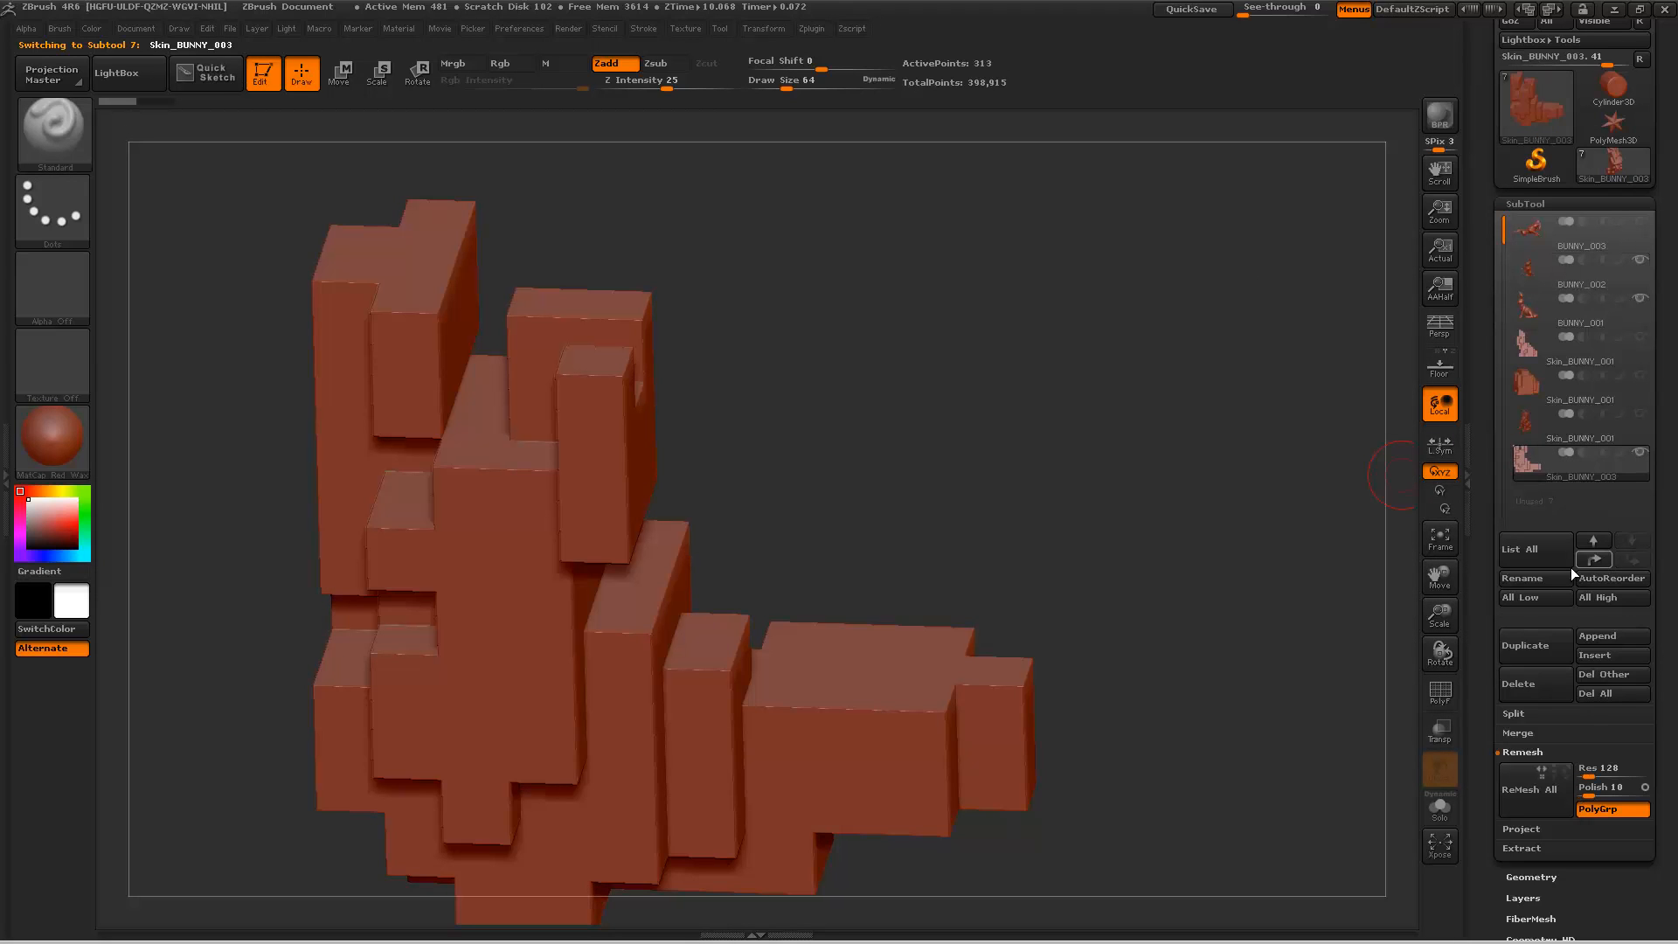
pyautogui.click(1521, 685)
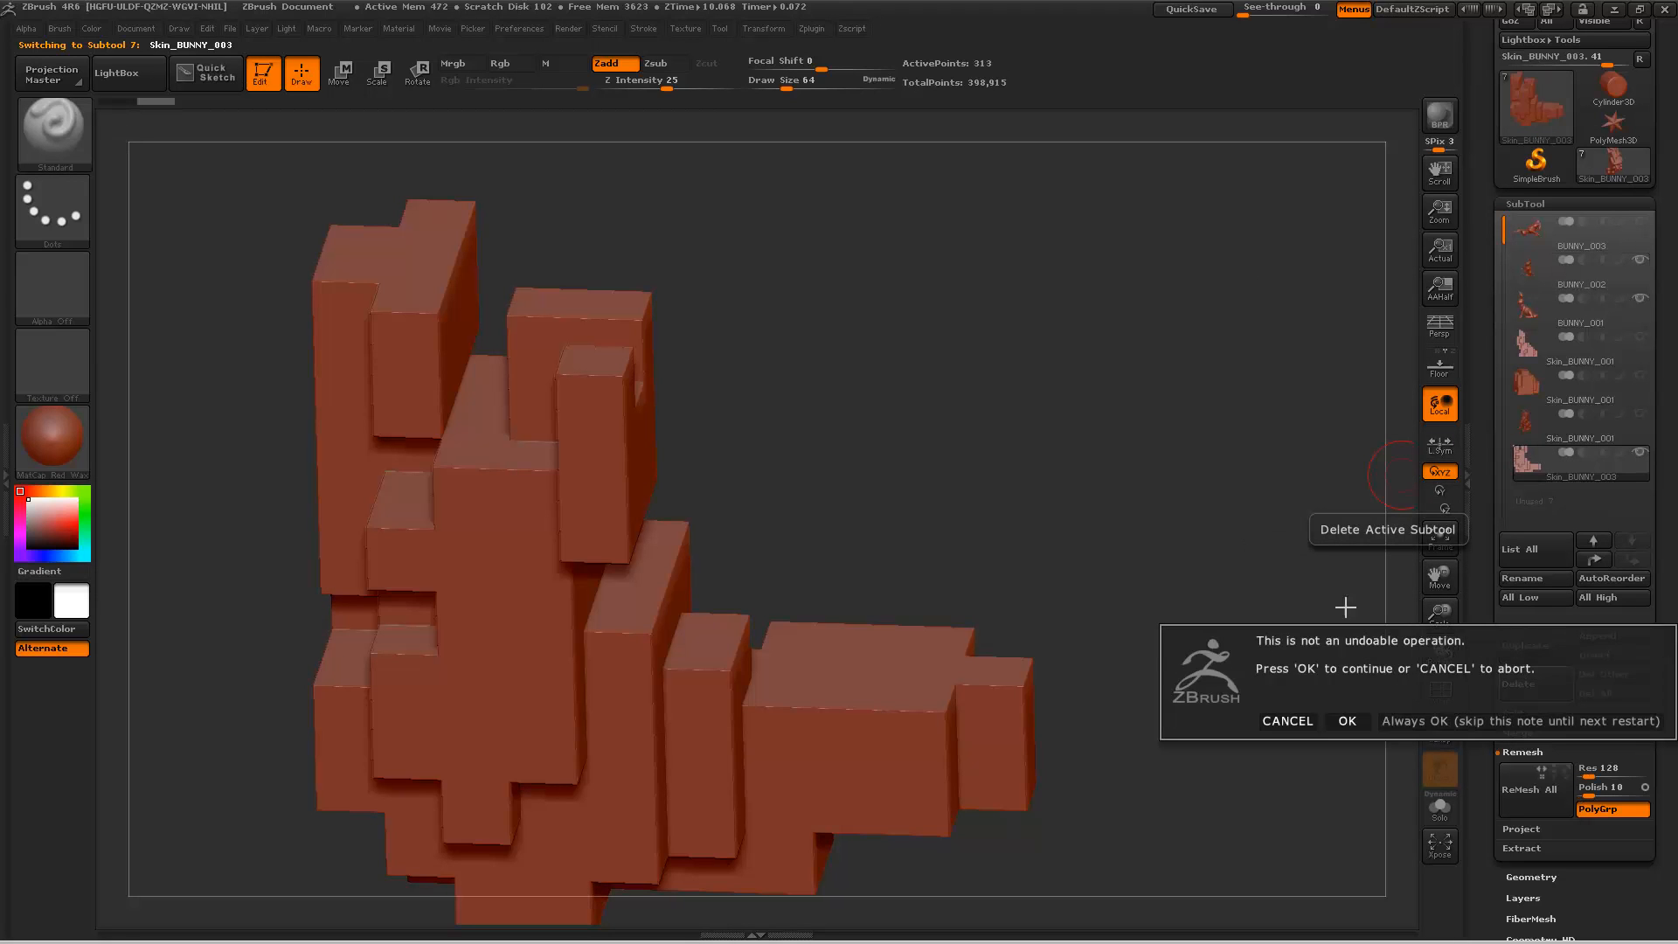
pyautogui.click(1343, 722)
# Step: Select BUNNY_003, hide BUNNY_002 and BUNNY_001, and remesh it alone into a blocky skin with resolution 16
pyautogui.click(1570, 245)
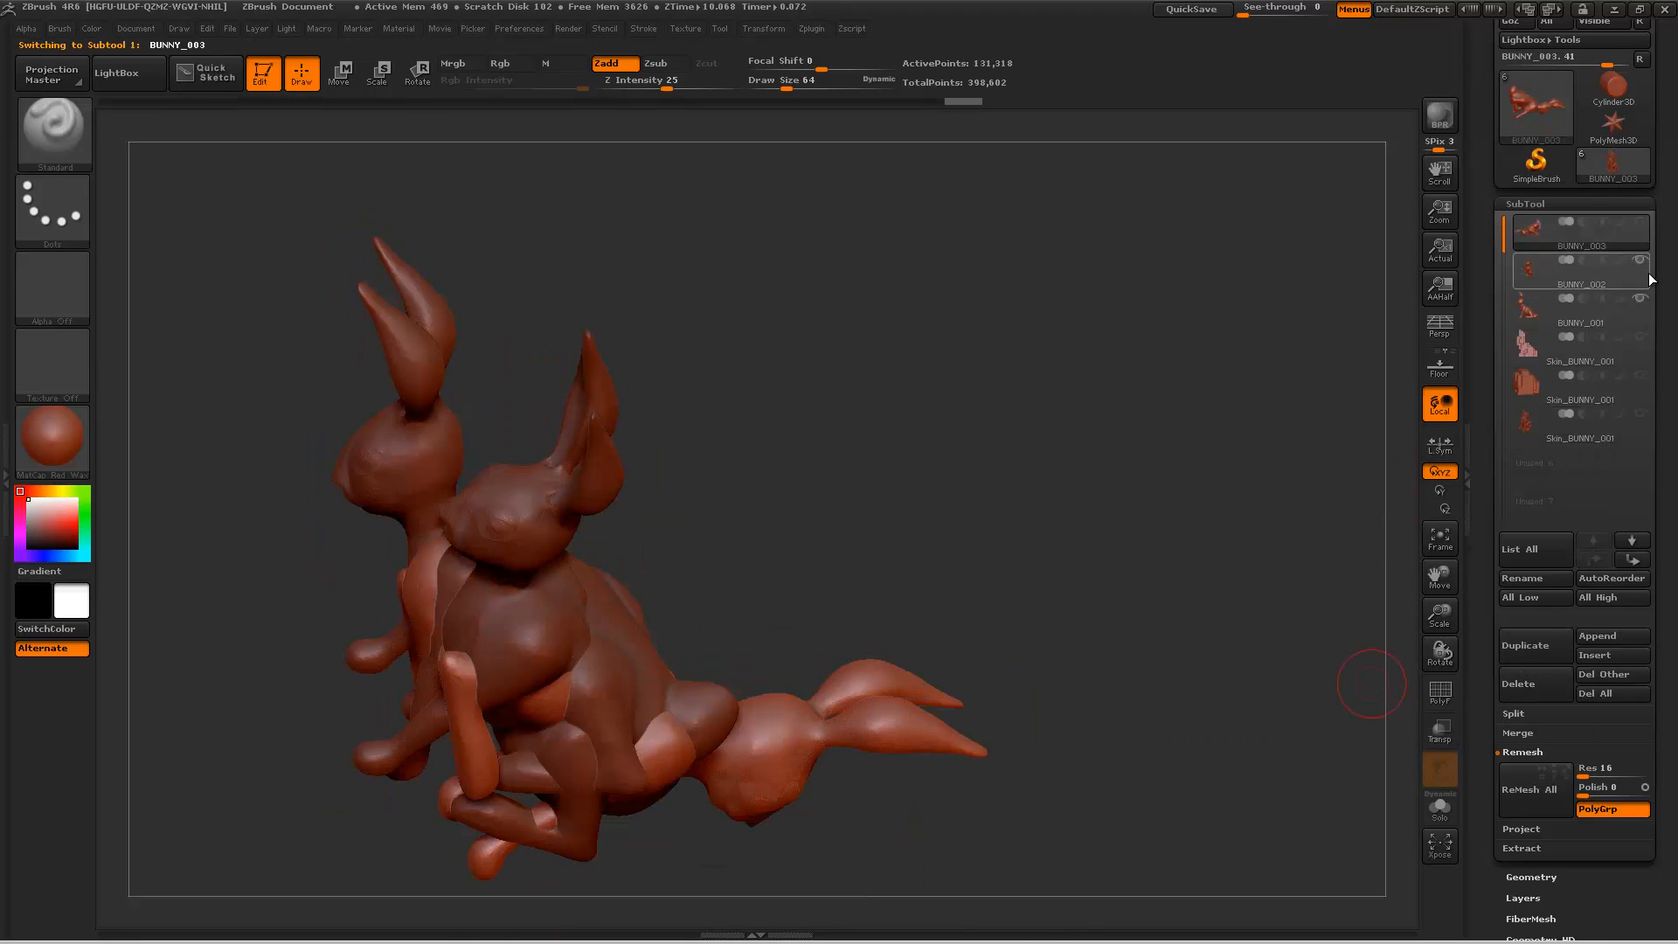
pyautogui.click(1640, 260)
pyautogui.click(1638, 299)
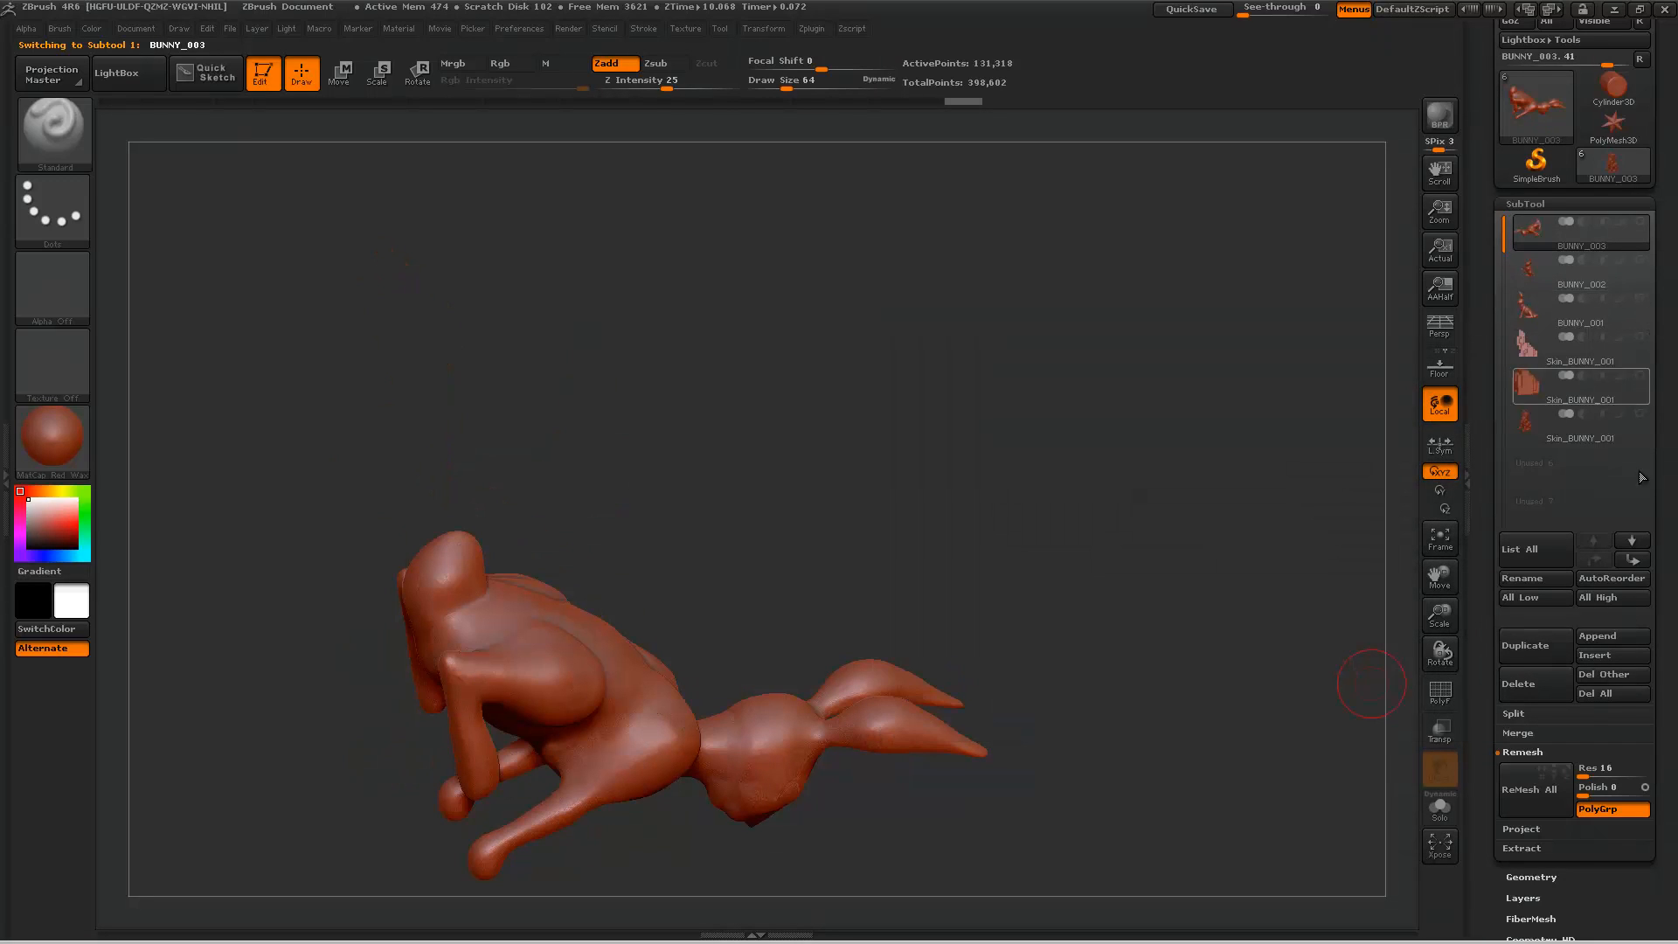
pyautogui.click(1527, 809)
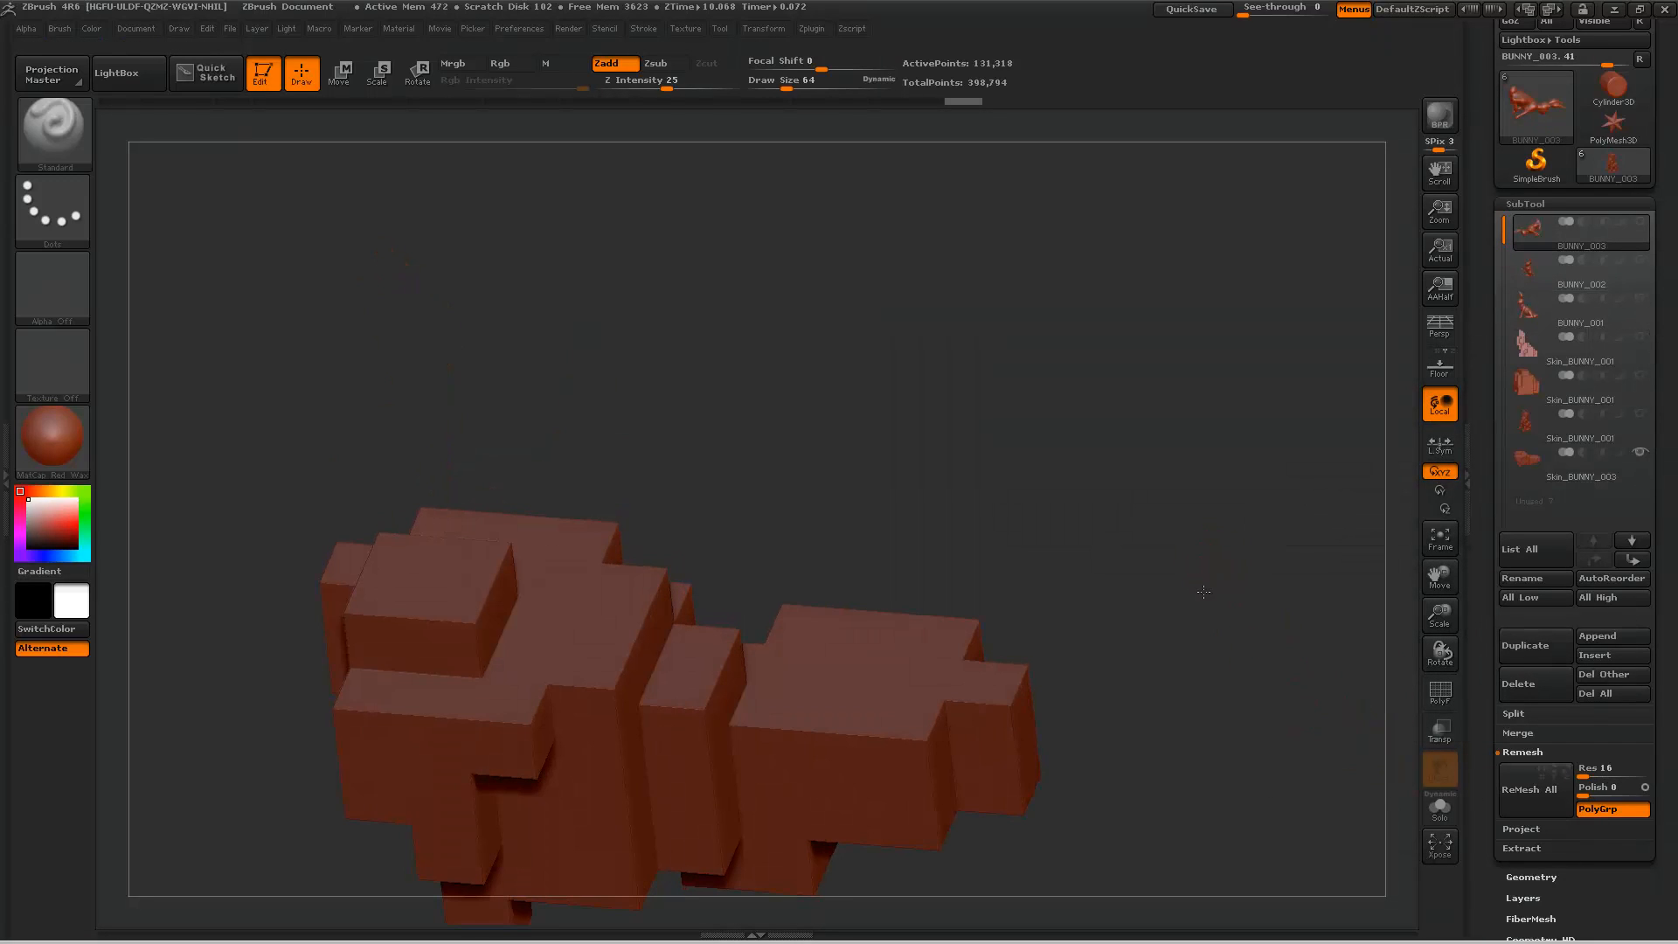
# Step: Select BUNNY_002 and remesh it together with the visible Skin_BUNNY_003 at resolution 32
pyautogui.click(1634, 256)
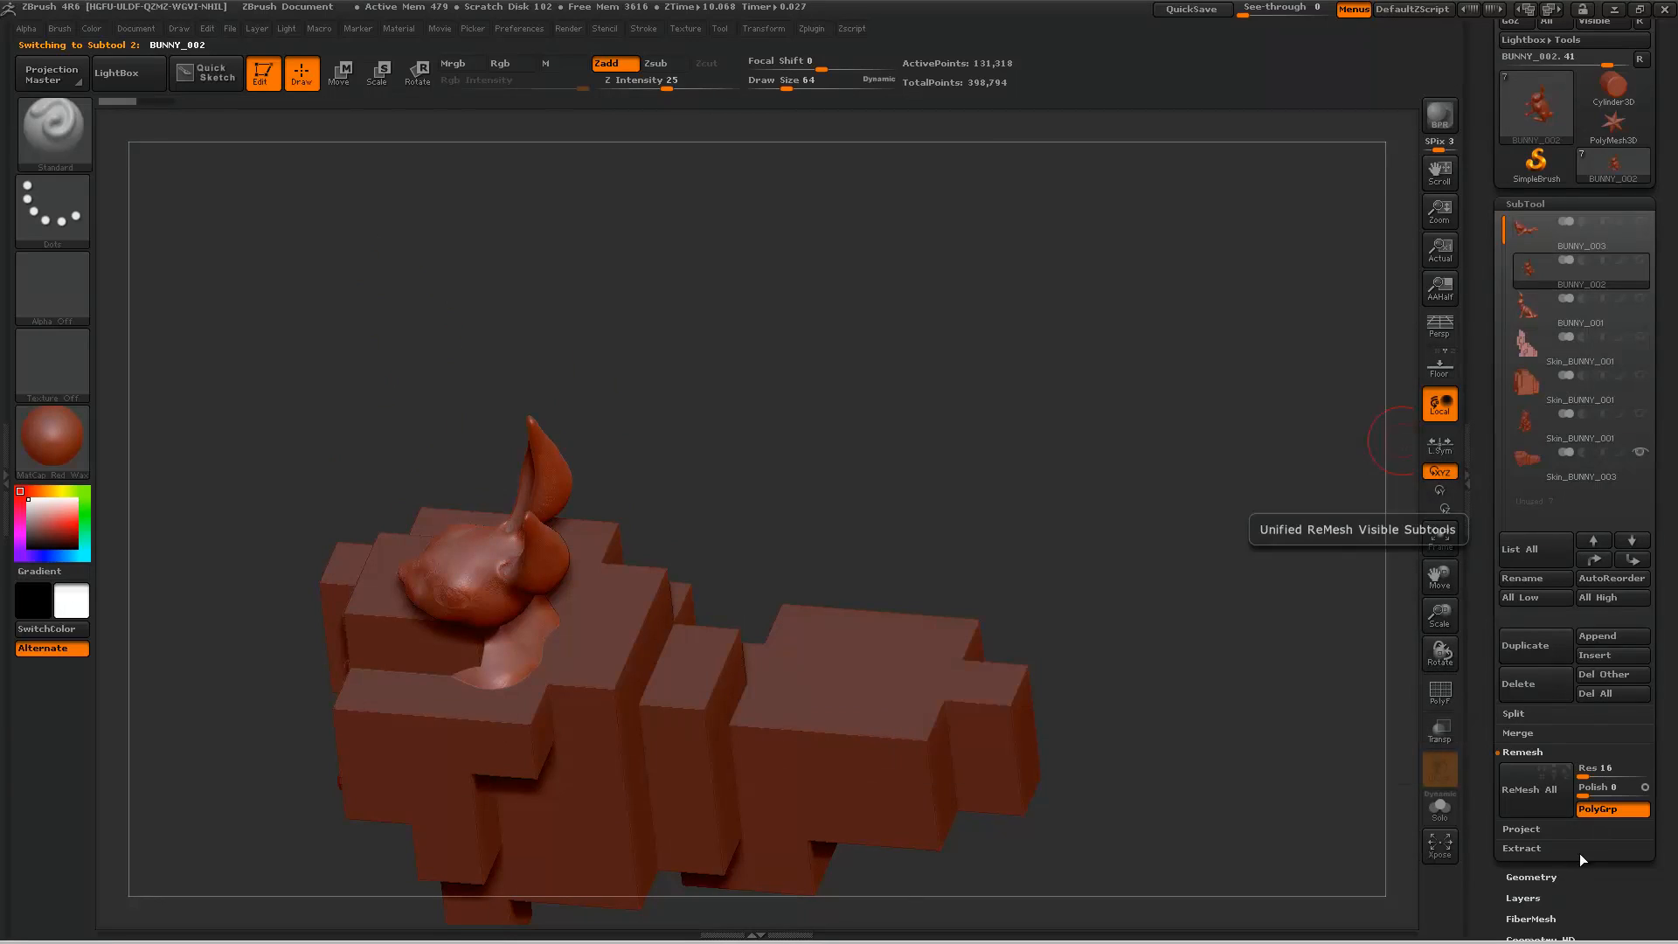
pyautogui.click(1604, 753)
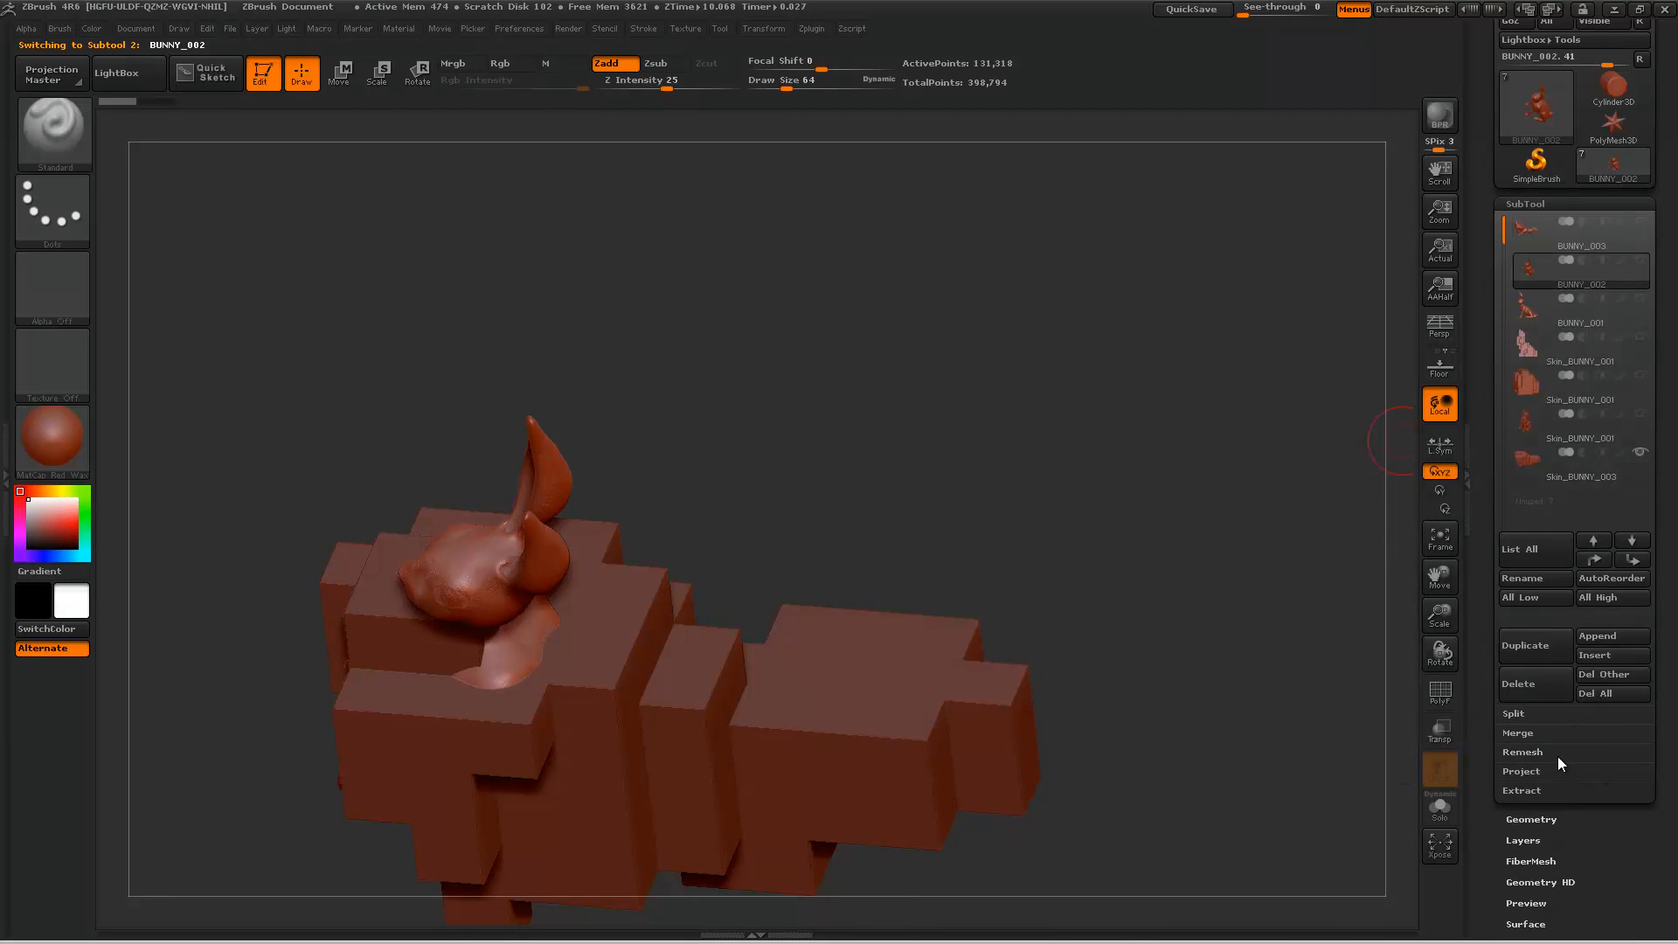
pyautogui.click(1557, 757)
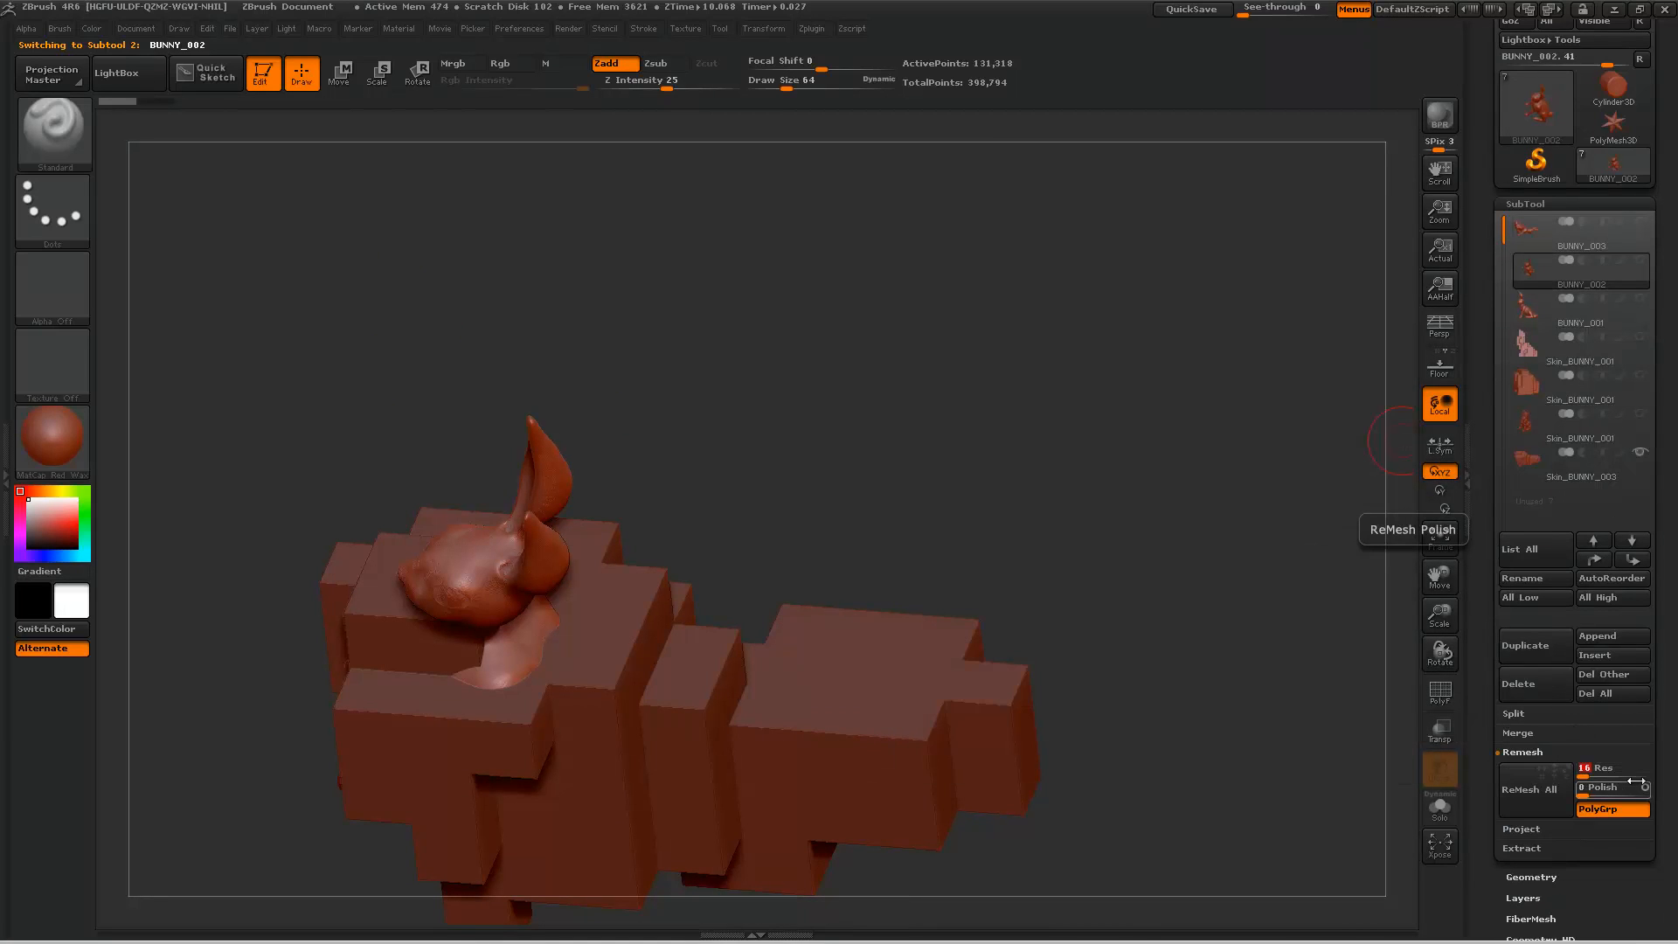
pyautogui.click(1528, 789)
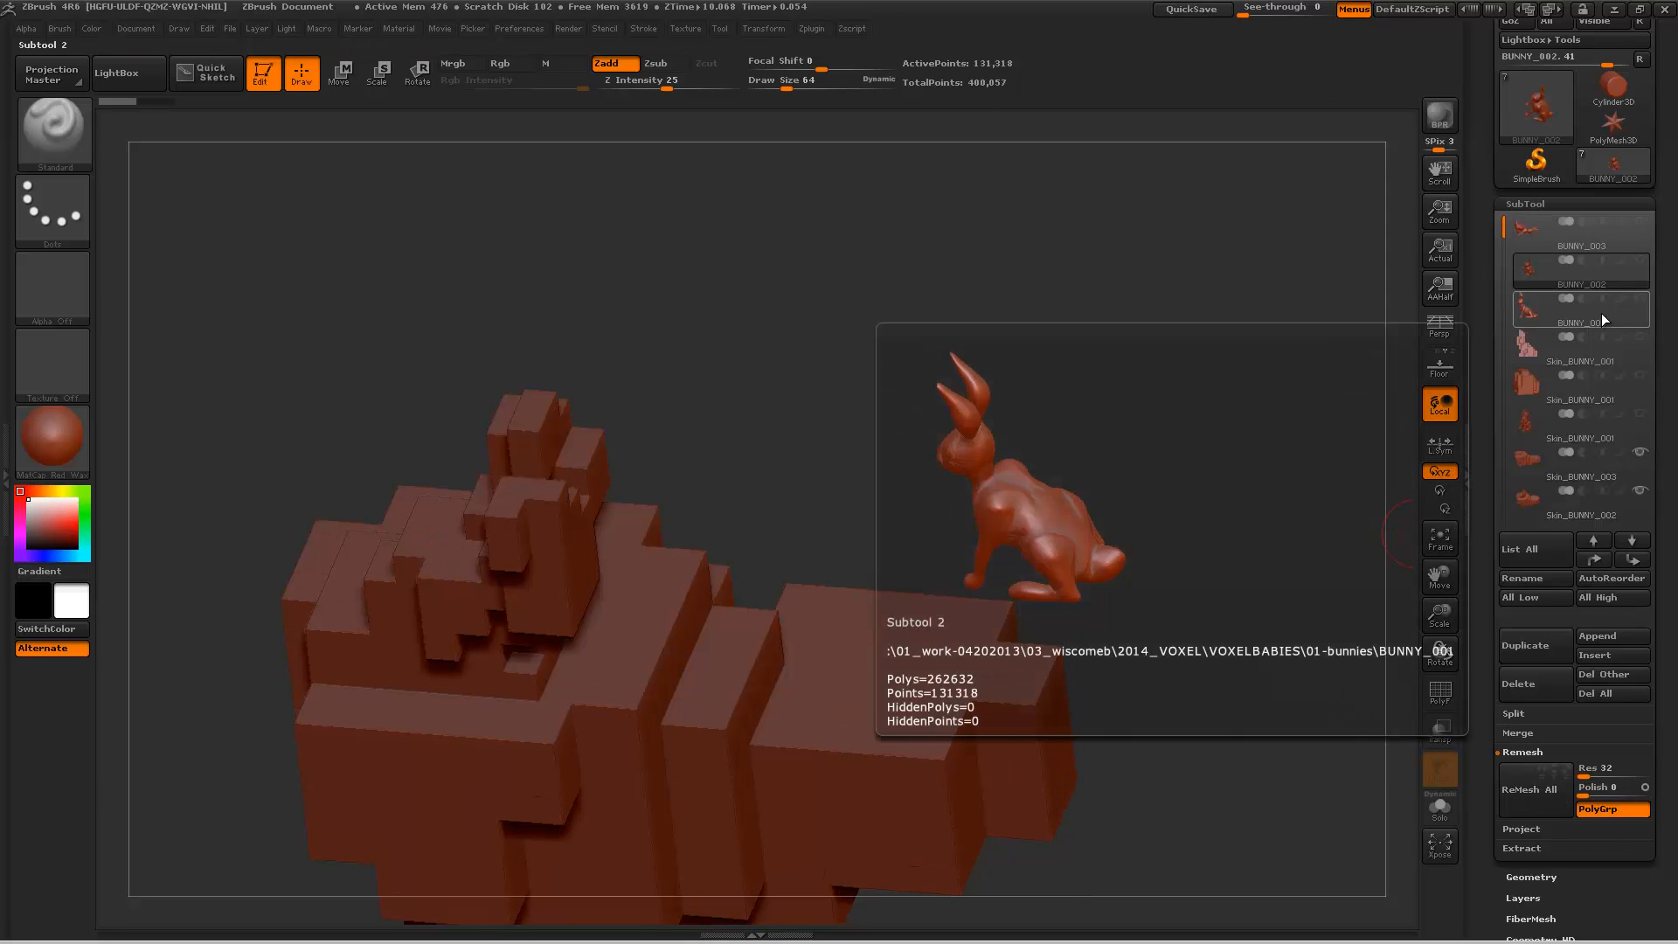
# Step: Delete the Skin_BUNNY_002 subtool
pyautogui.click(1599, 506)
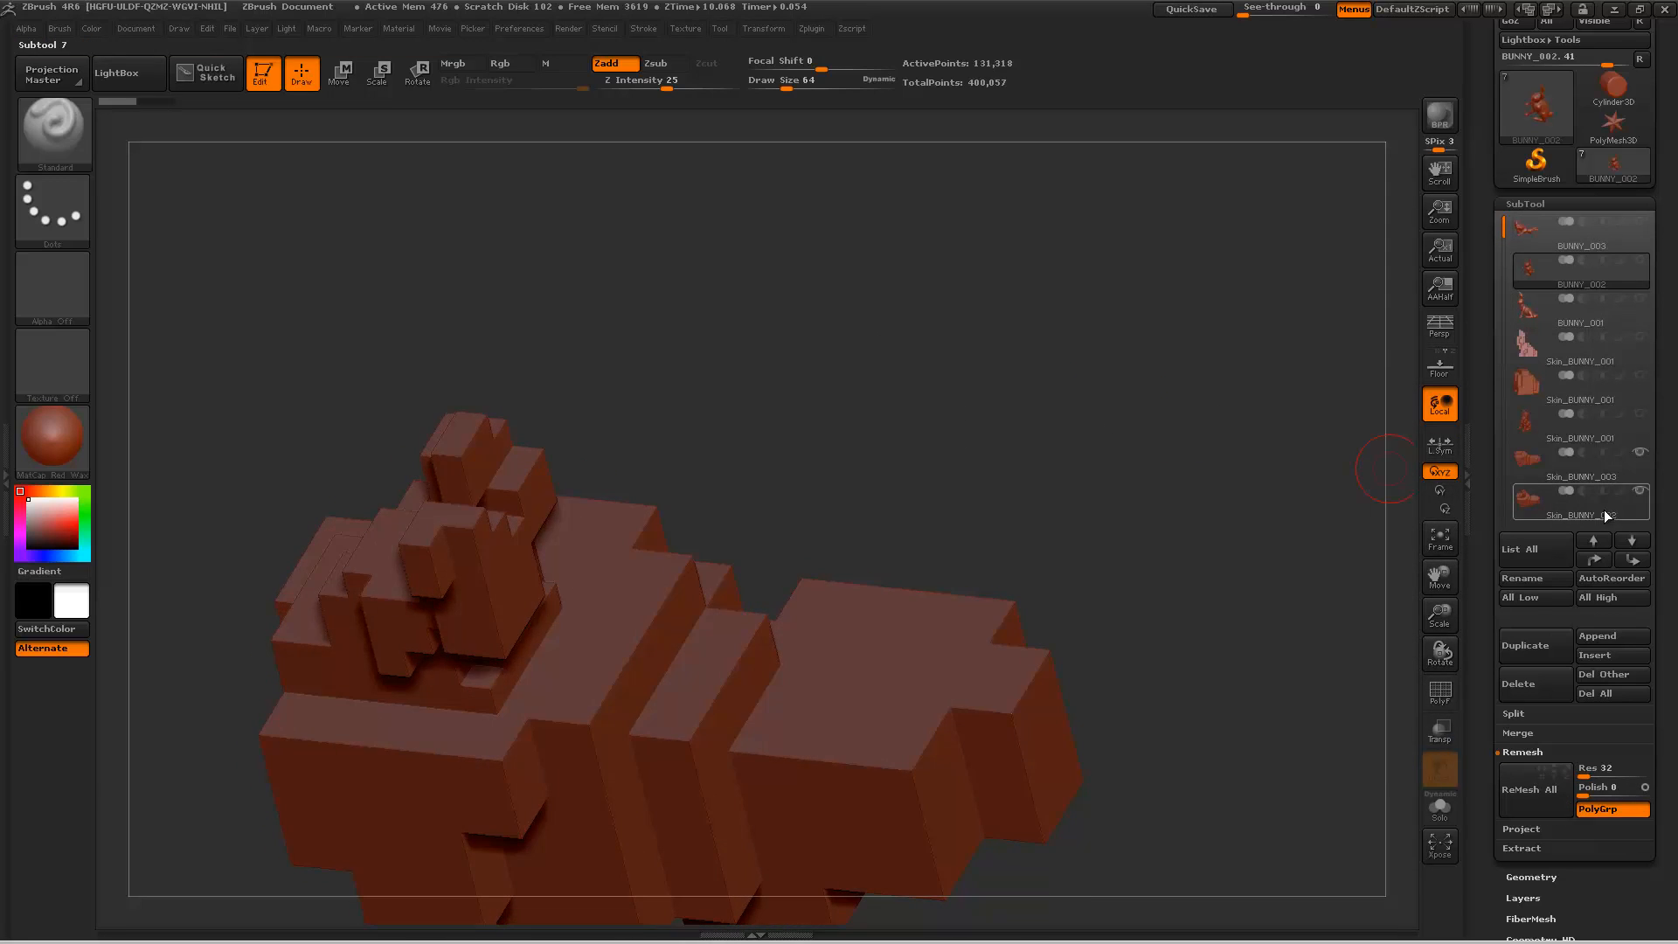
pyautogui.click(1531, 688)
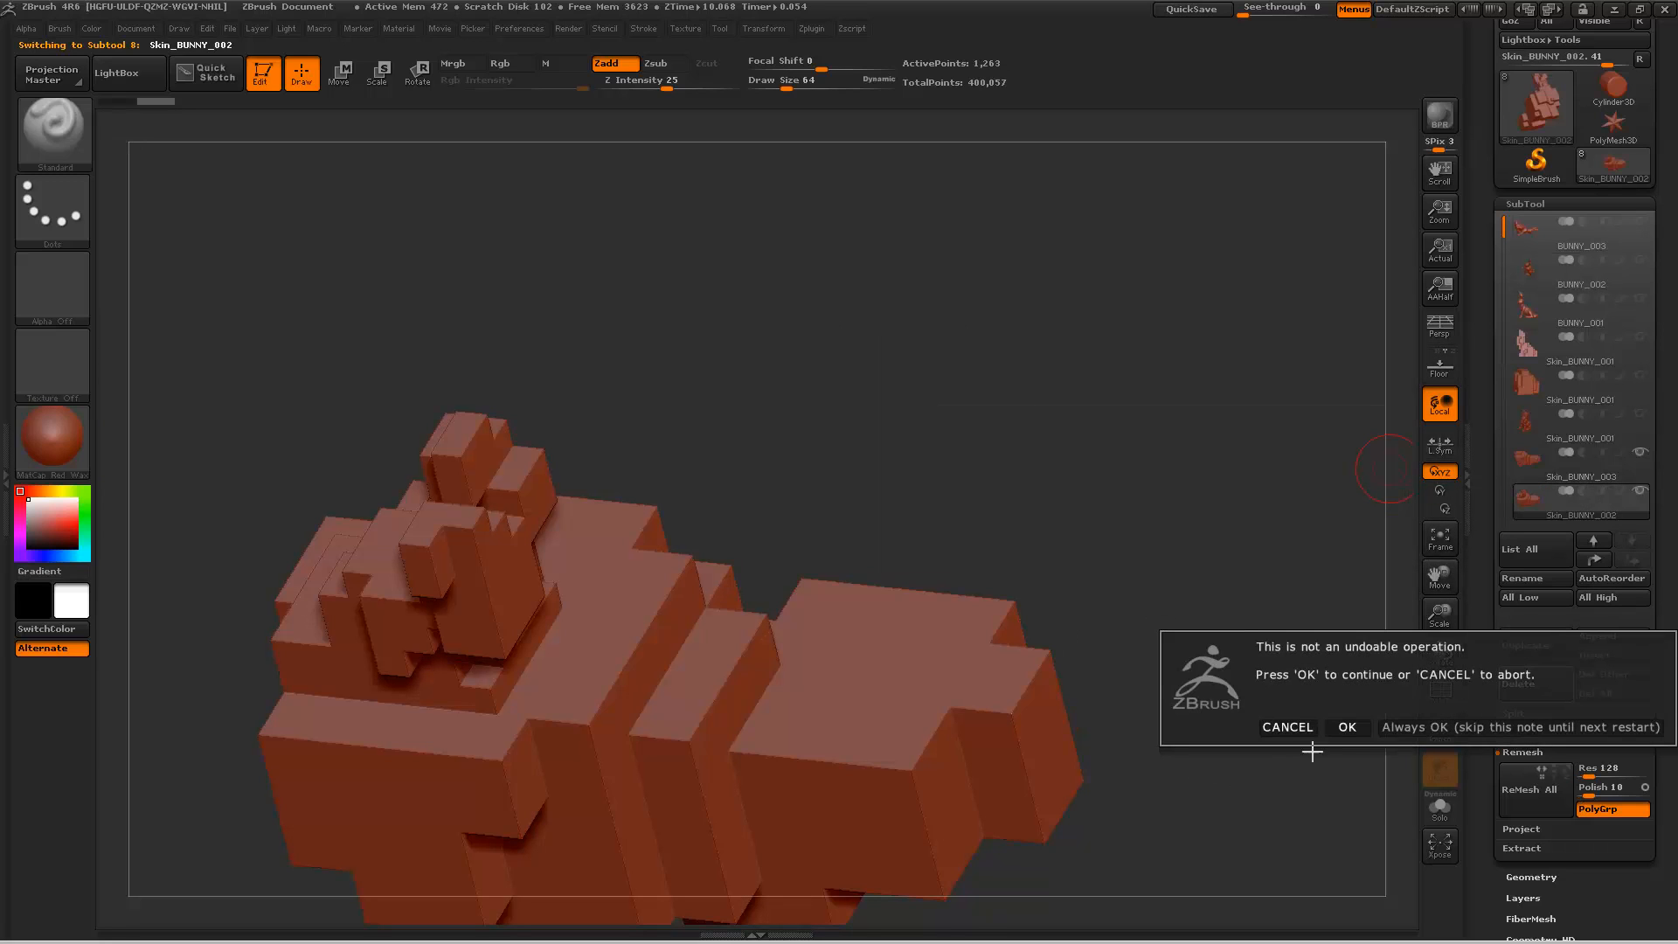
pyautogui.click(1348, 727)
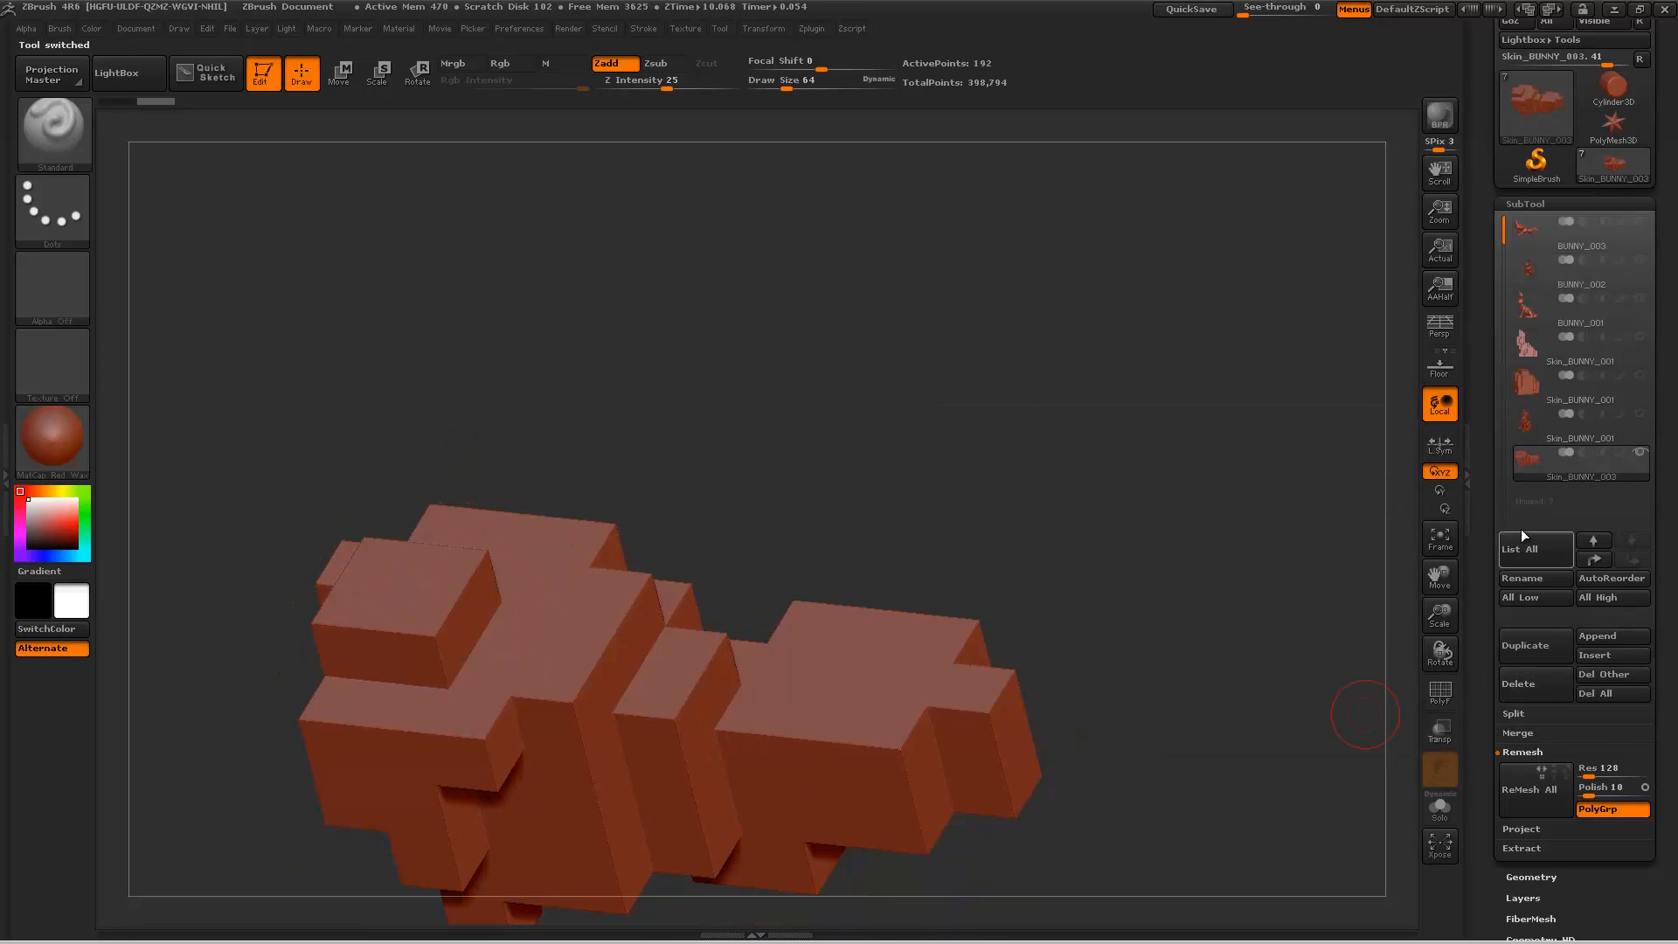
# Step: Select BUNNY_002, hide Skin_BUNNY_003, and remesh BUNNY_002 alone into a blocky skin with resolution 32
pyautogui.click(1564, 278)
pyautogui.click(1640, 450)
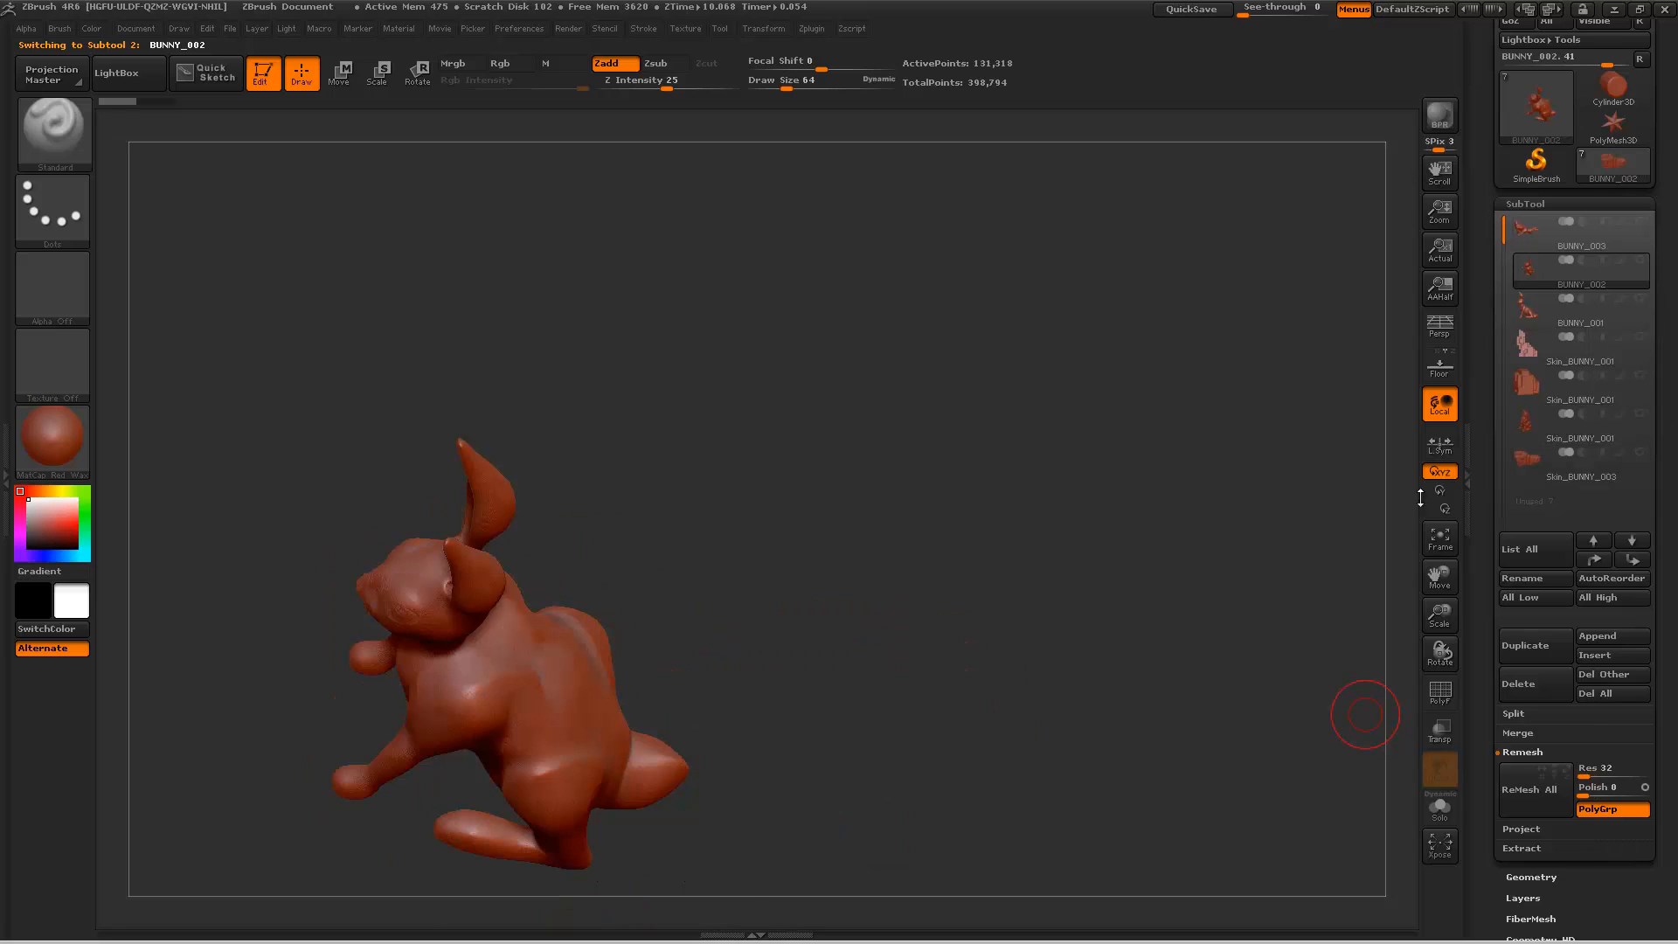
pyautogui.click(1541, 798)
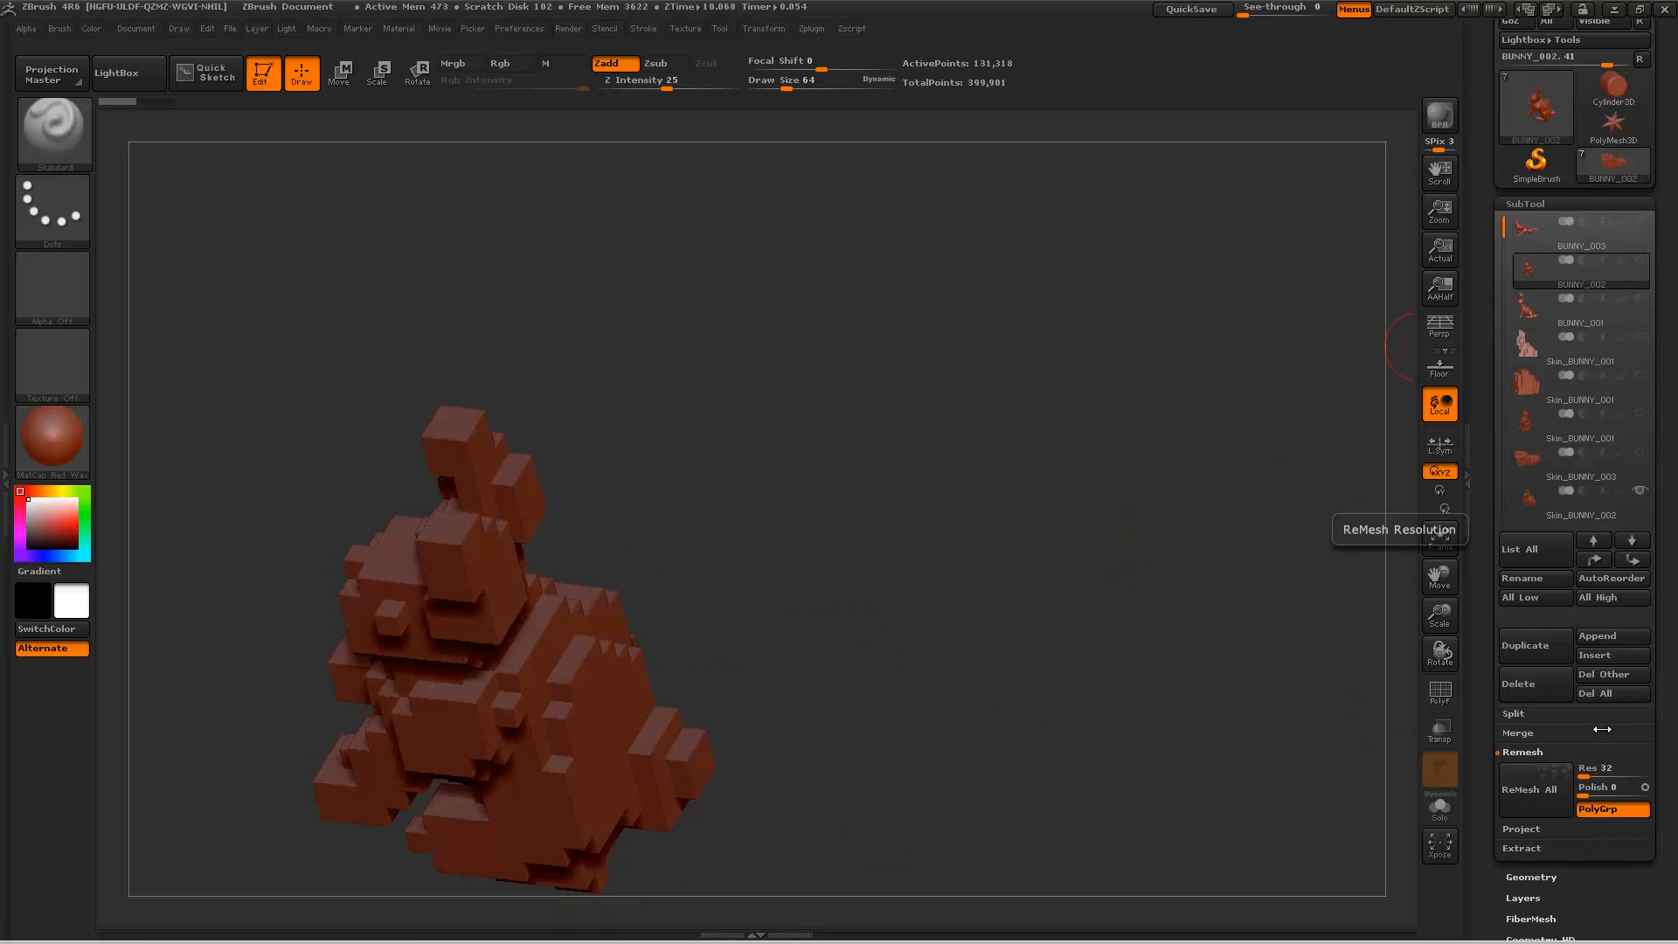
# Step: Hide Skin_BUNNY_002, select BUNNY_001, and remesh it alone into a finer blocky skin with resolution 64
pyautogui.click(1640, 491)
pyautogui.click(1586, 314)
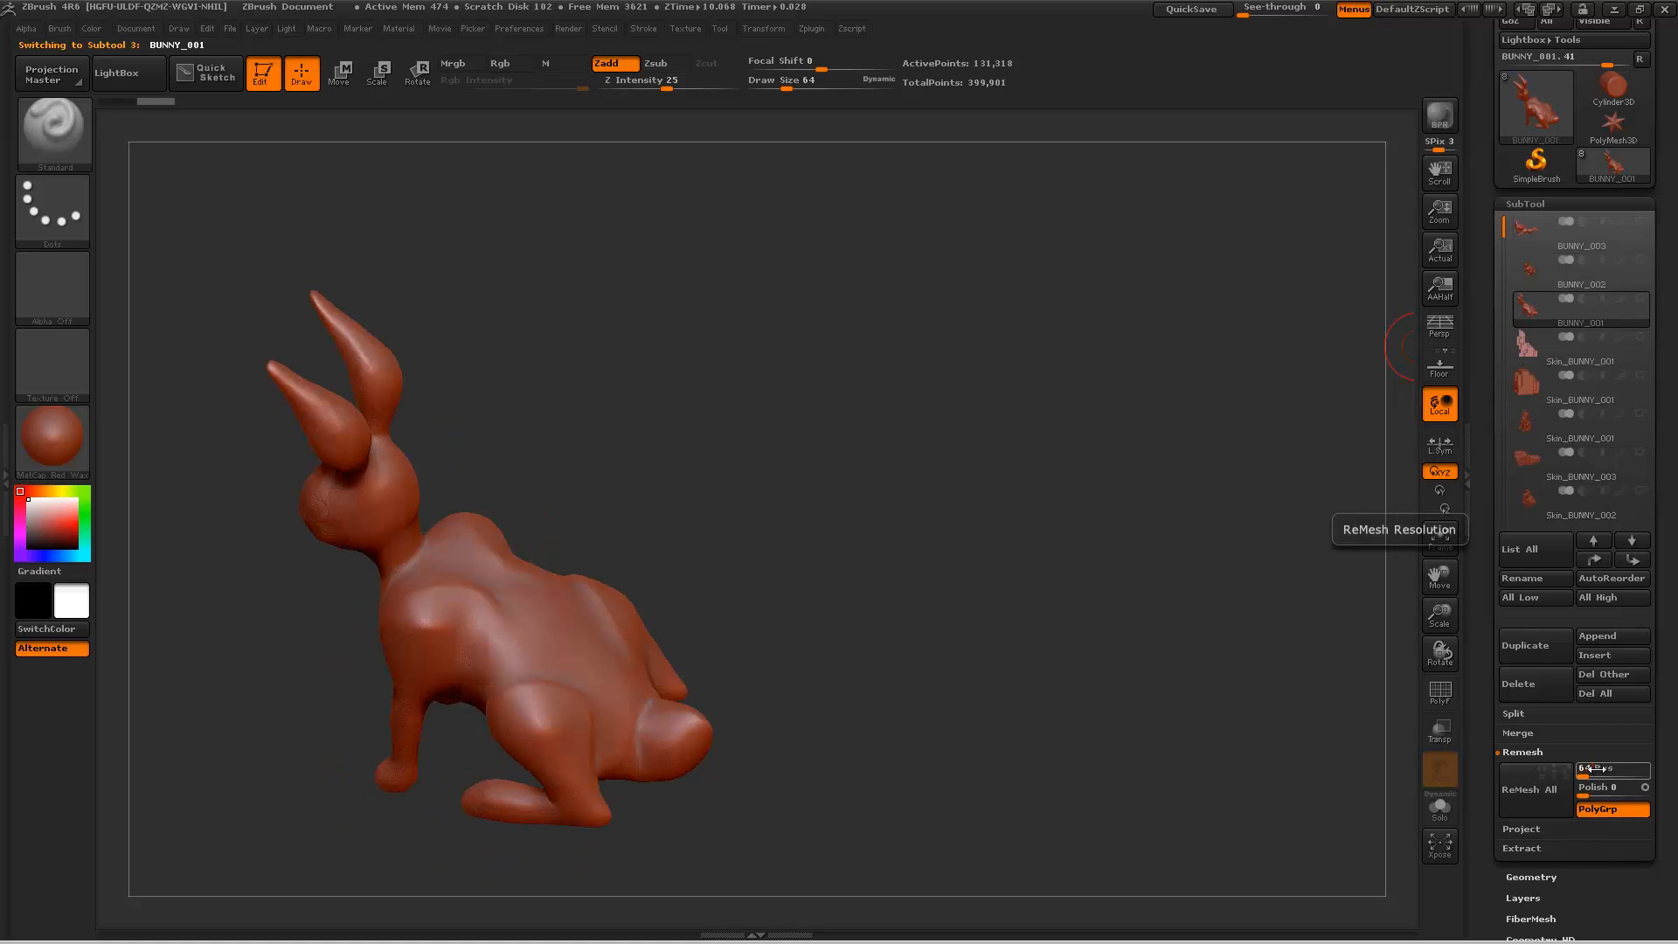
pyautogui.click(1541, 791)
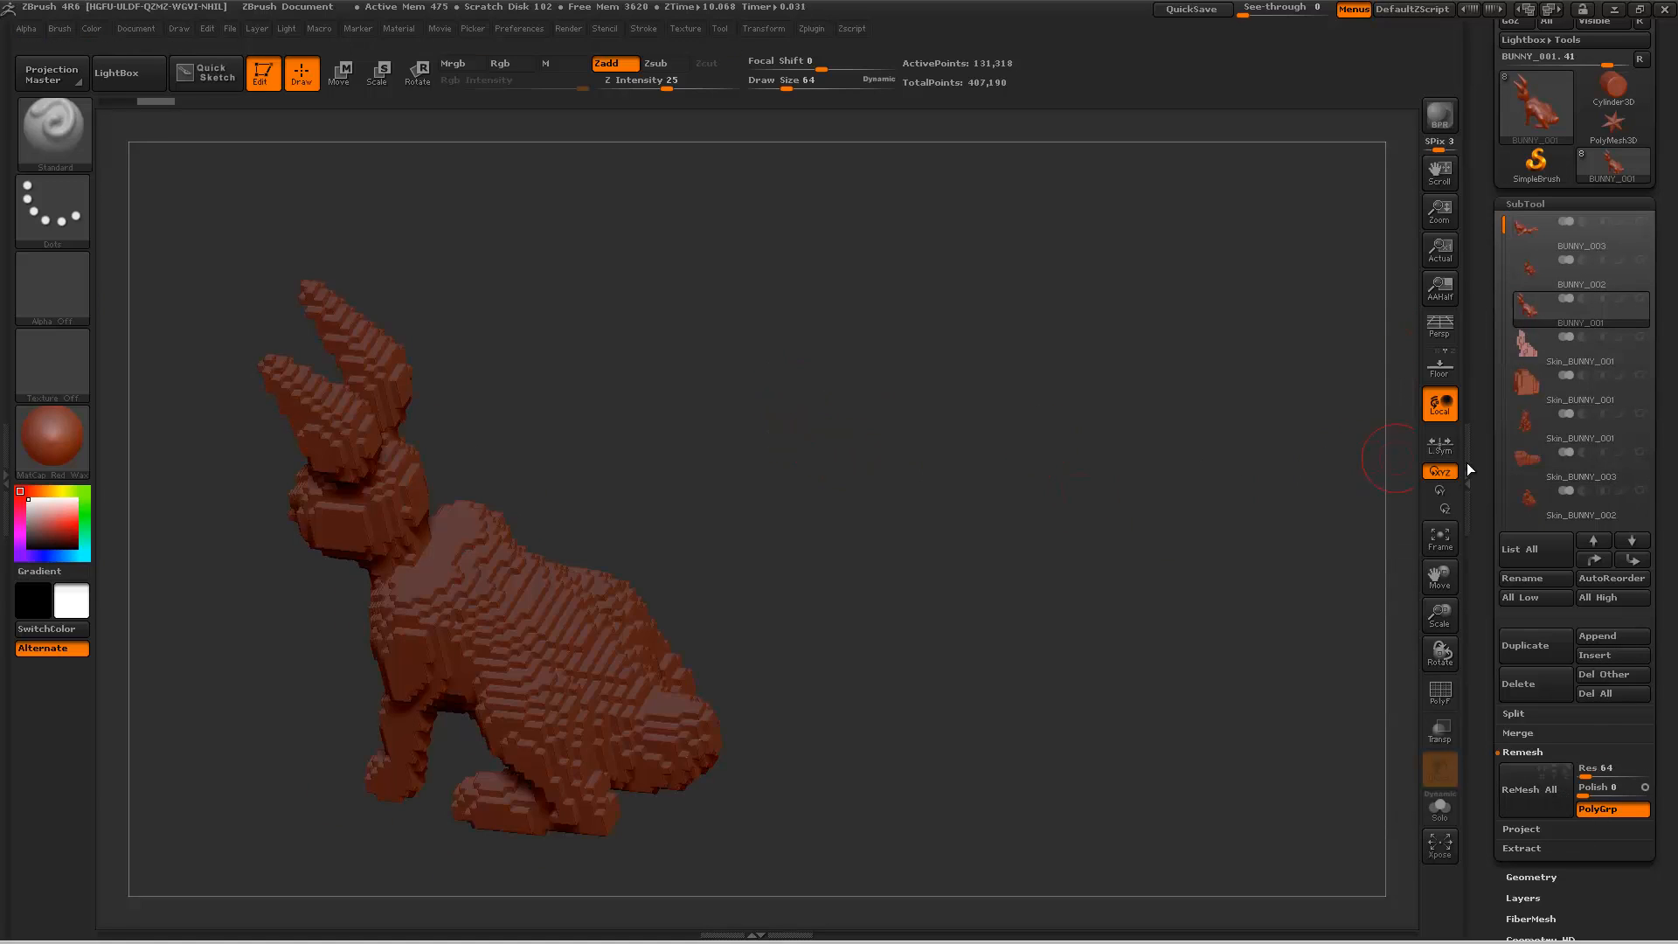
# Step: Merge Skin_BUNNY_003 down with the Skin_BUNNY_002 and Skin_BUNNY_001 subtools directly below it, accepting that the merges cannot be undone
pyautogui.click(1595, 429)
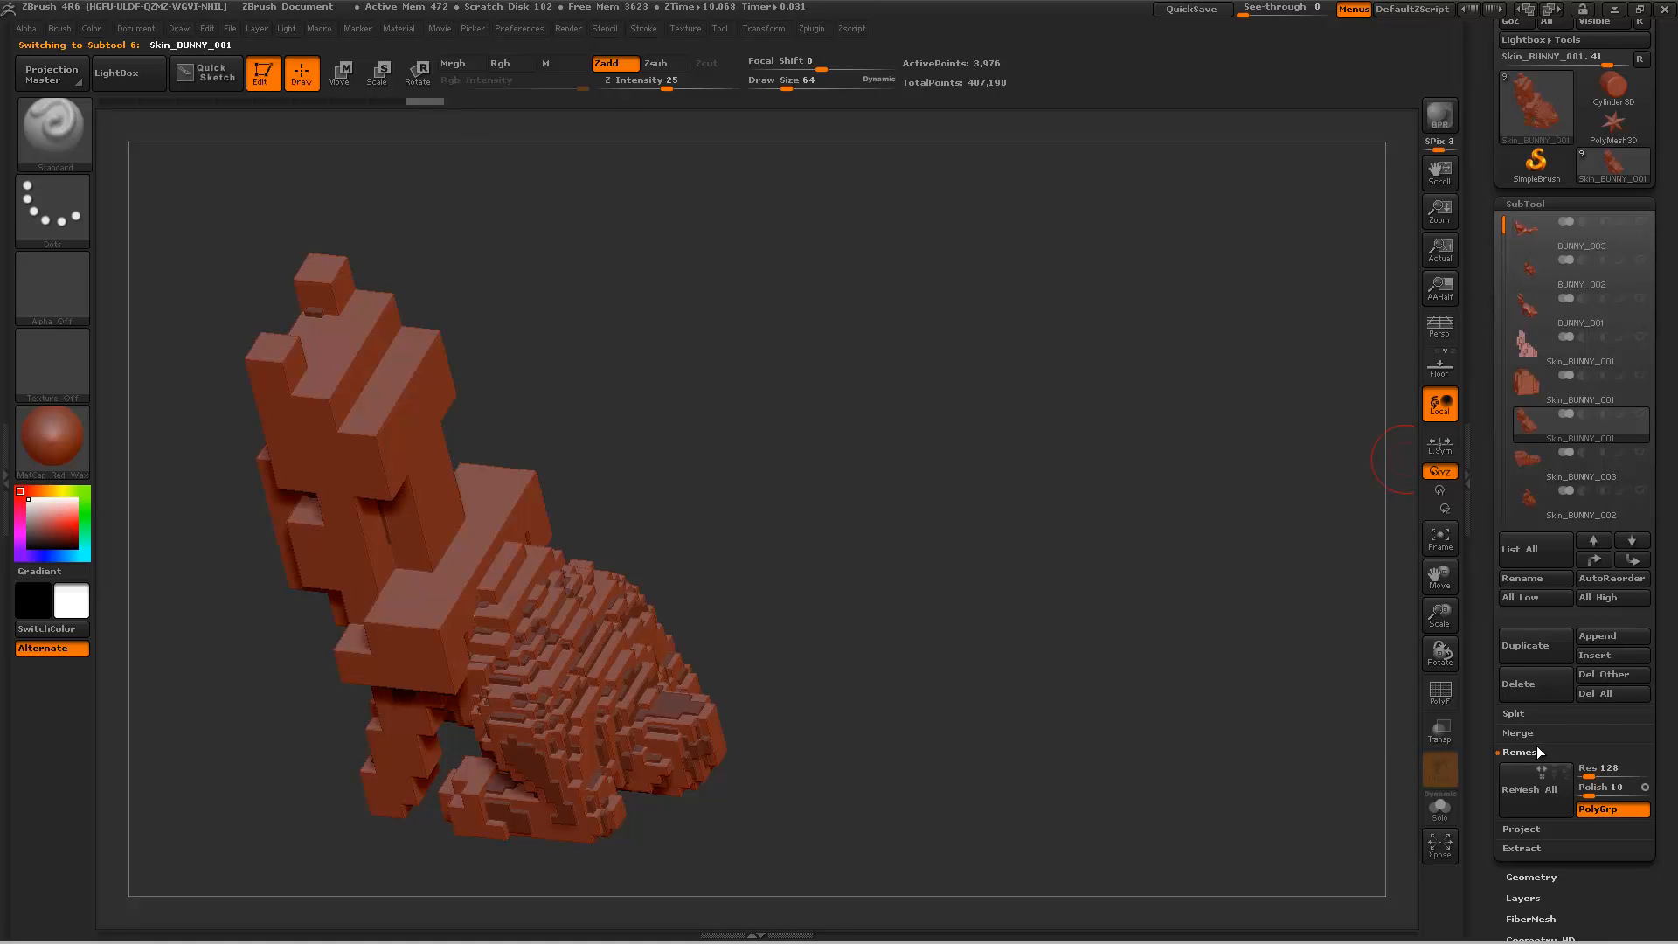
pyautogui.click(1575, 474)
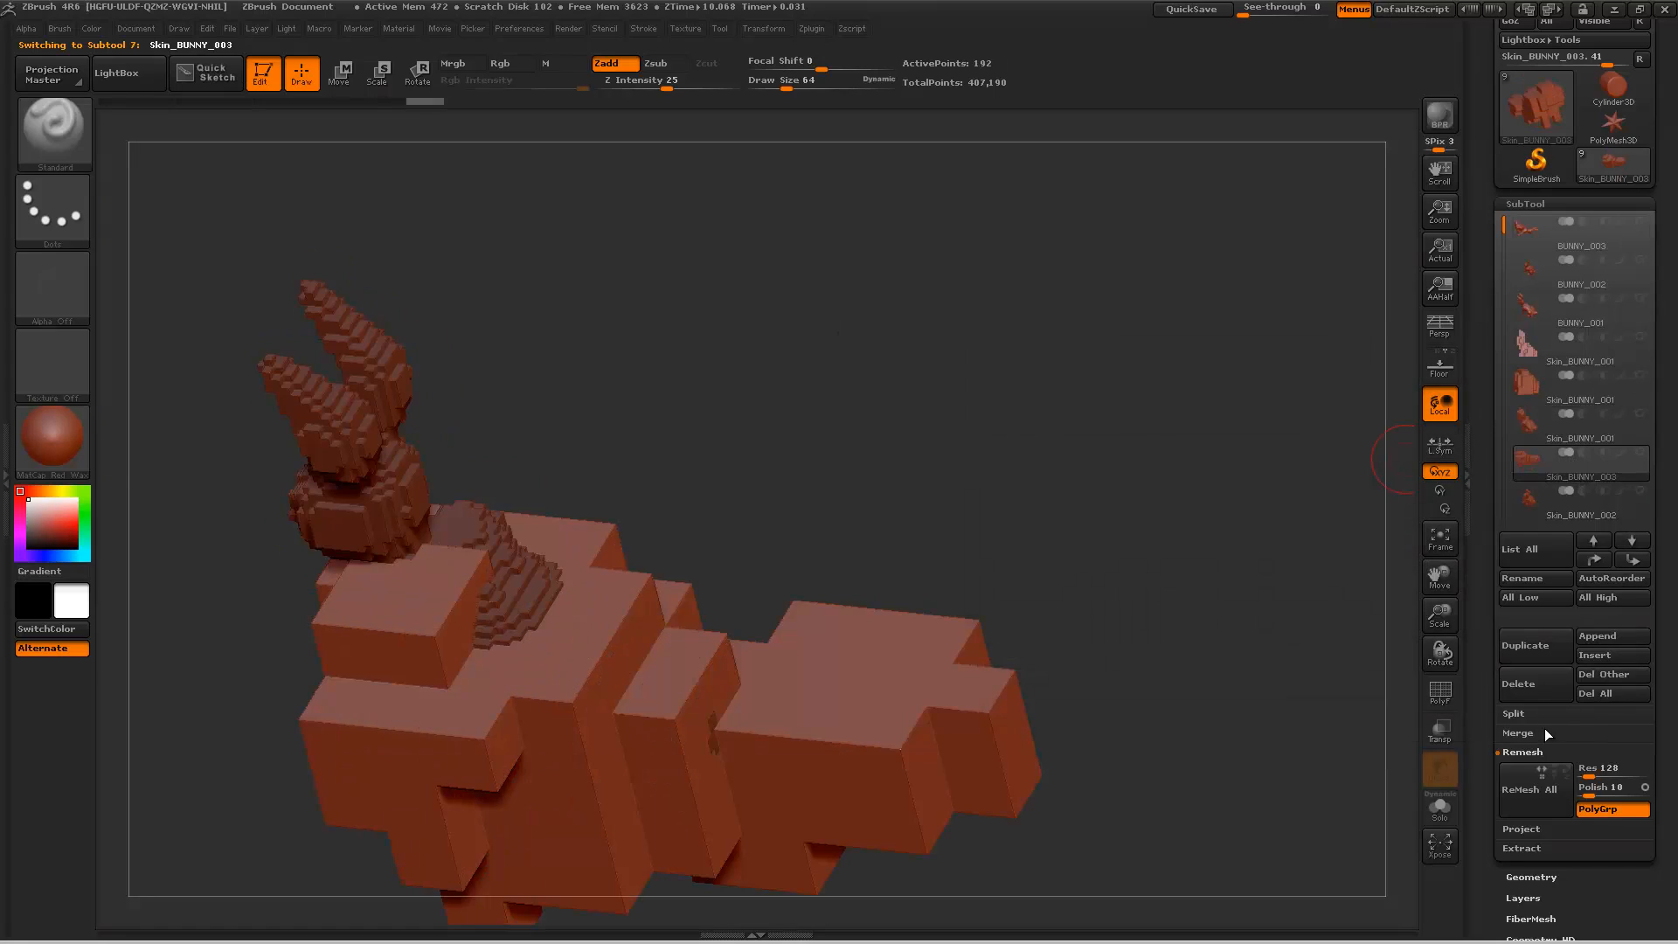
pyautogui.click(1611, 730)
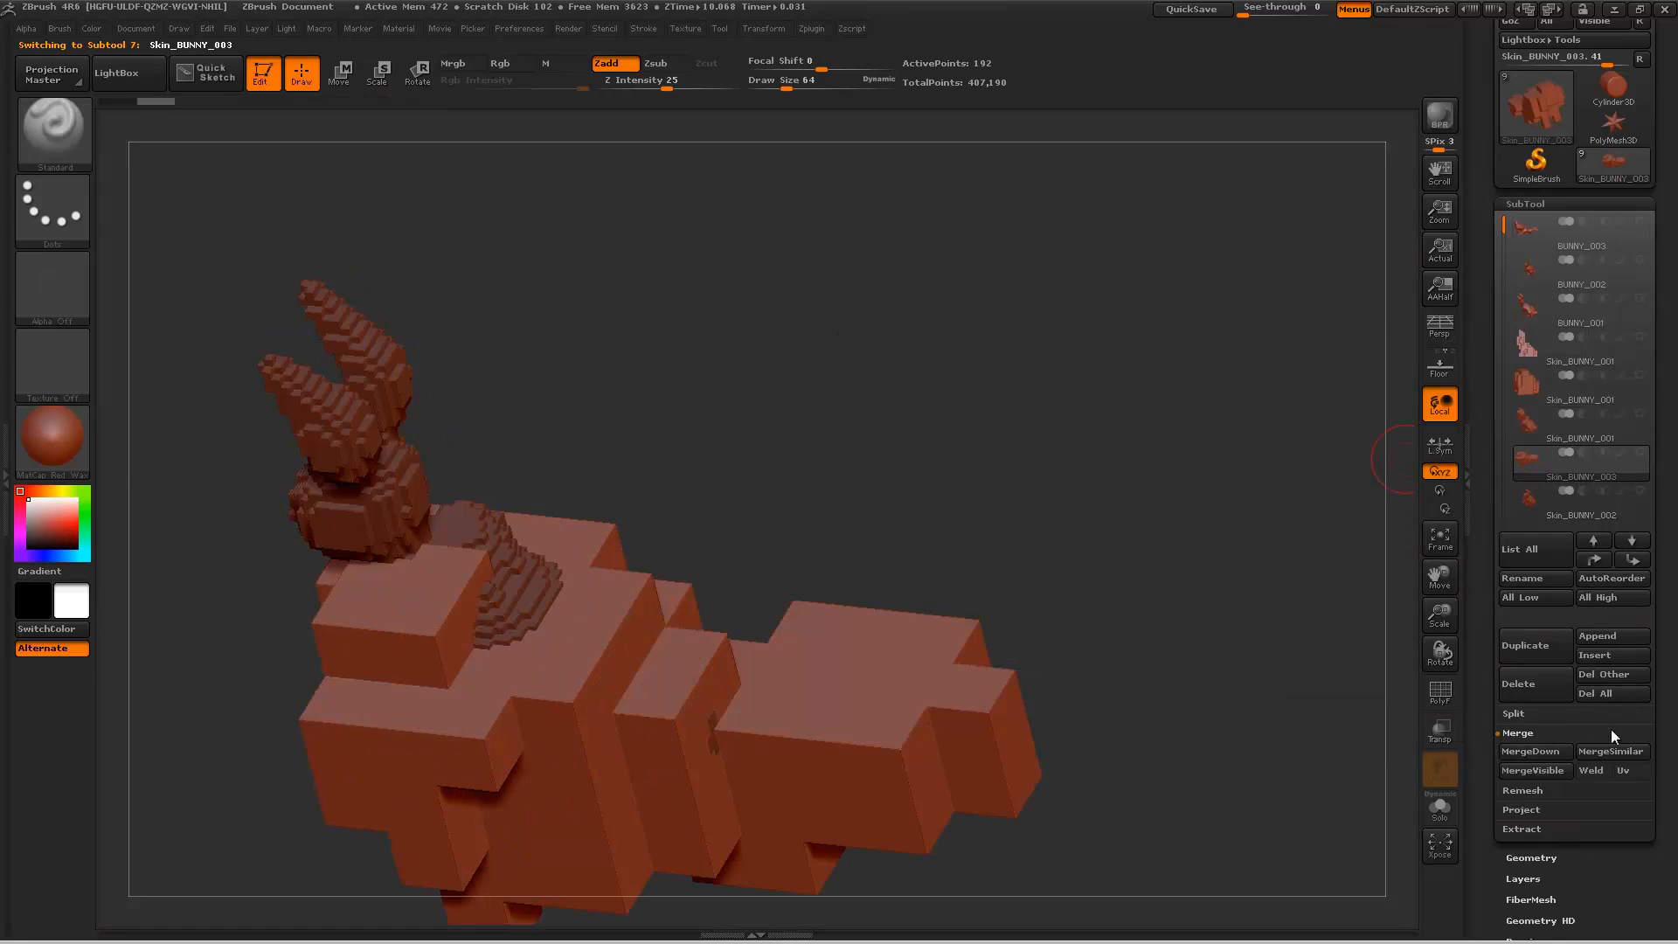
pyautogui.click(1551, 754)
pyautogui.click(1346, 791)
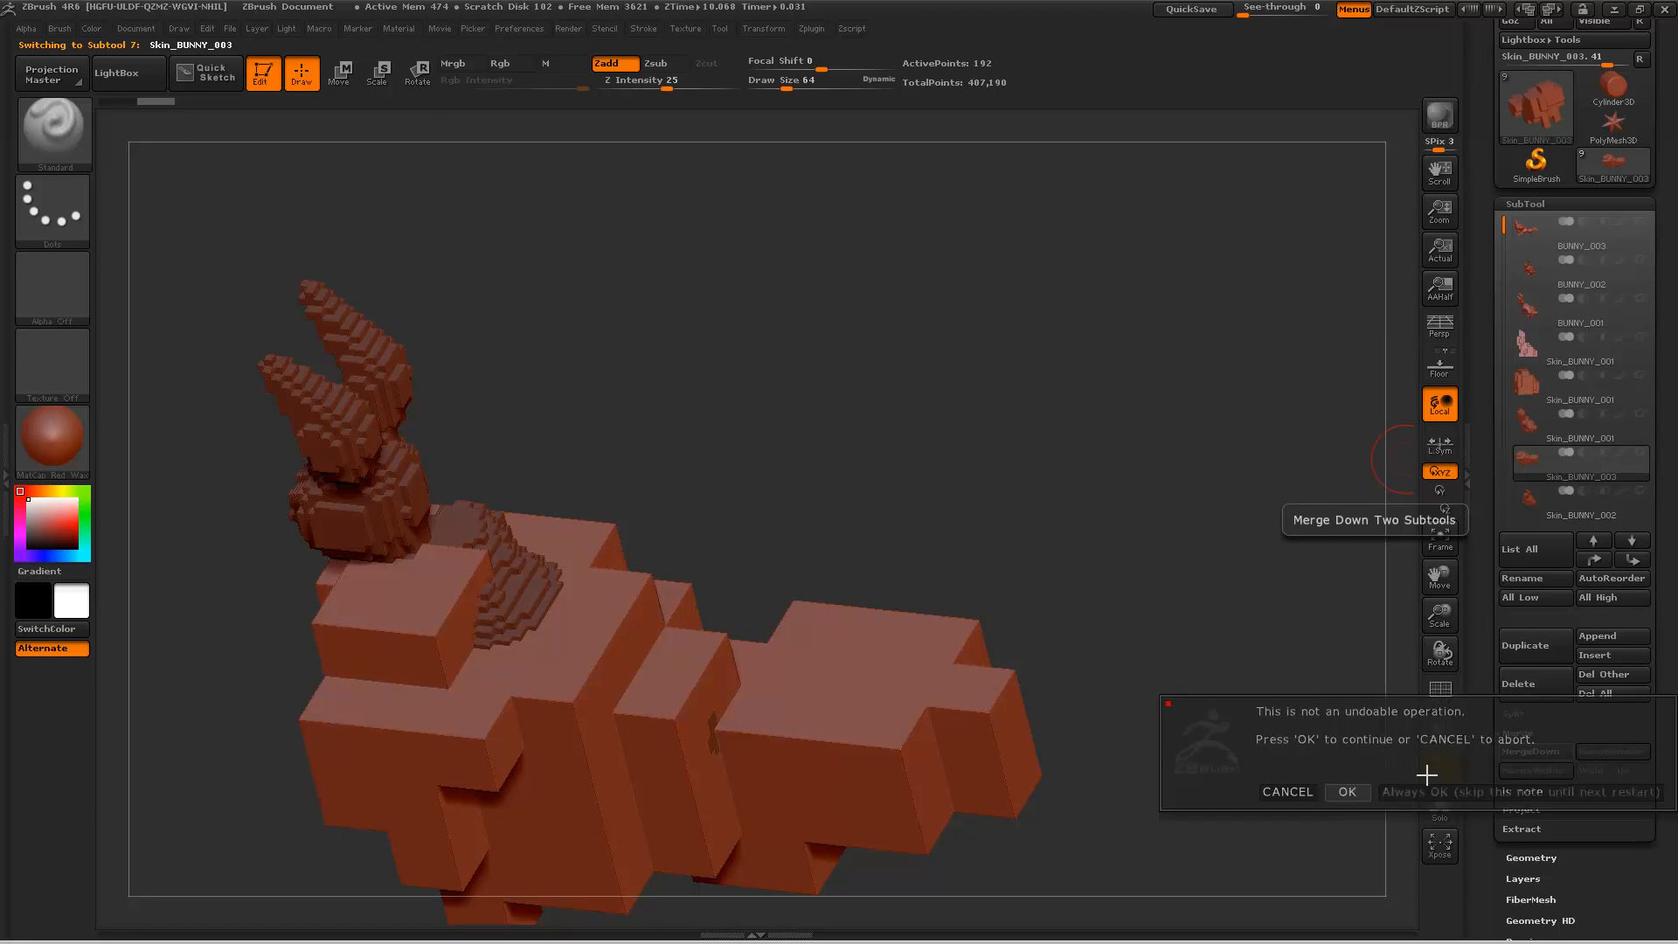
pyautogui.click(1519, 751)
pyautogui.click(1343, 790)
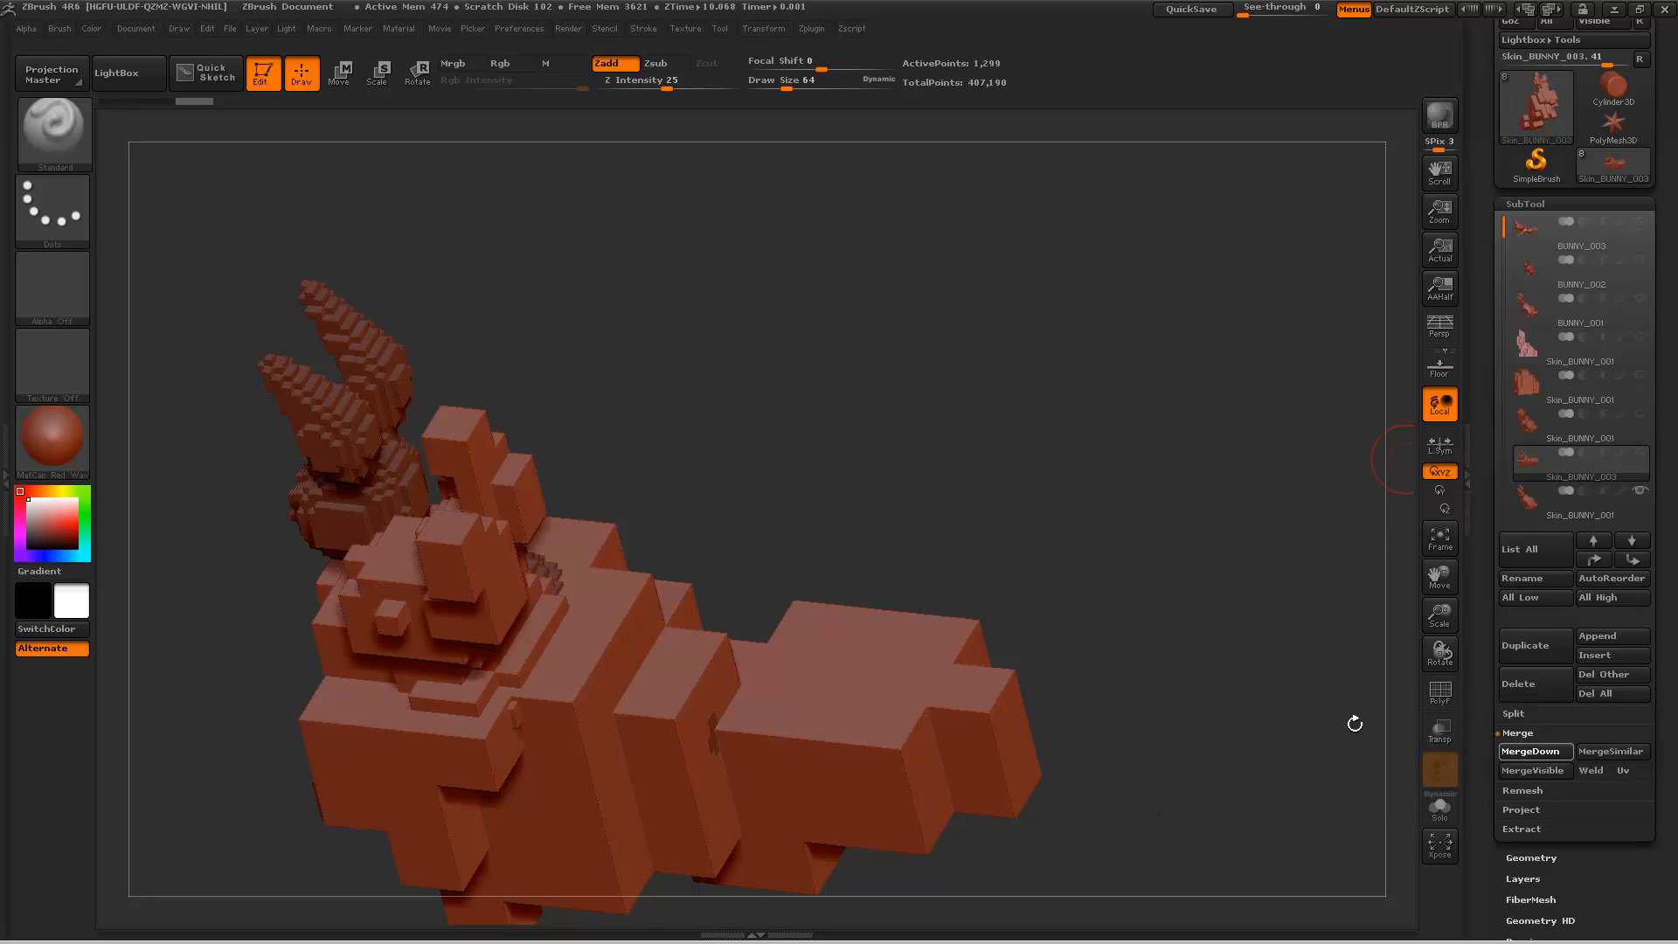
# Step: Make the original smooth BUNNY_003 the active subtool in place of the merged blocky skin
pyautogui.moveTo(1206, 610); pyautogui.dragTo(1110, 695)
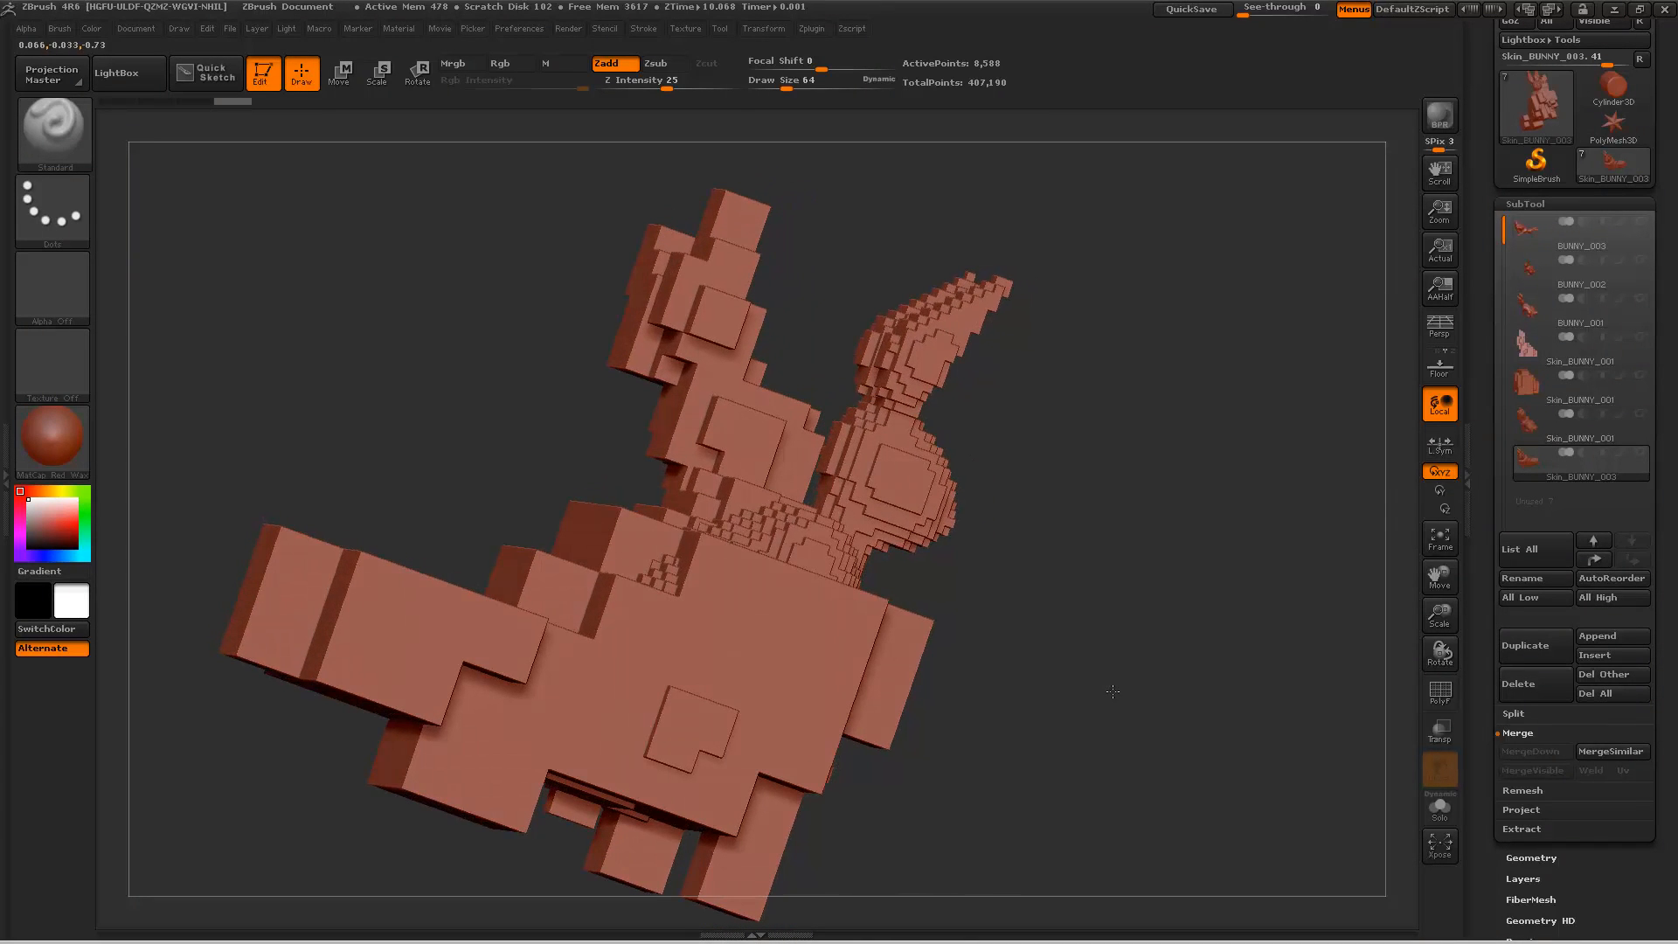
pyautogui.moveTo(1113, 691); pyautogui.dragTo(1121, 672)
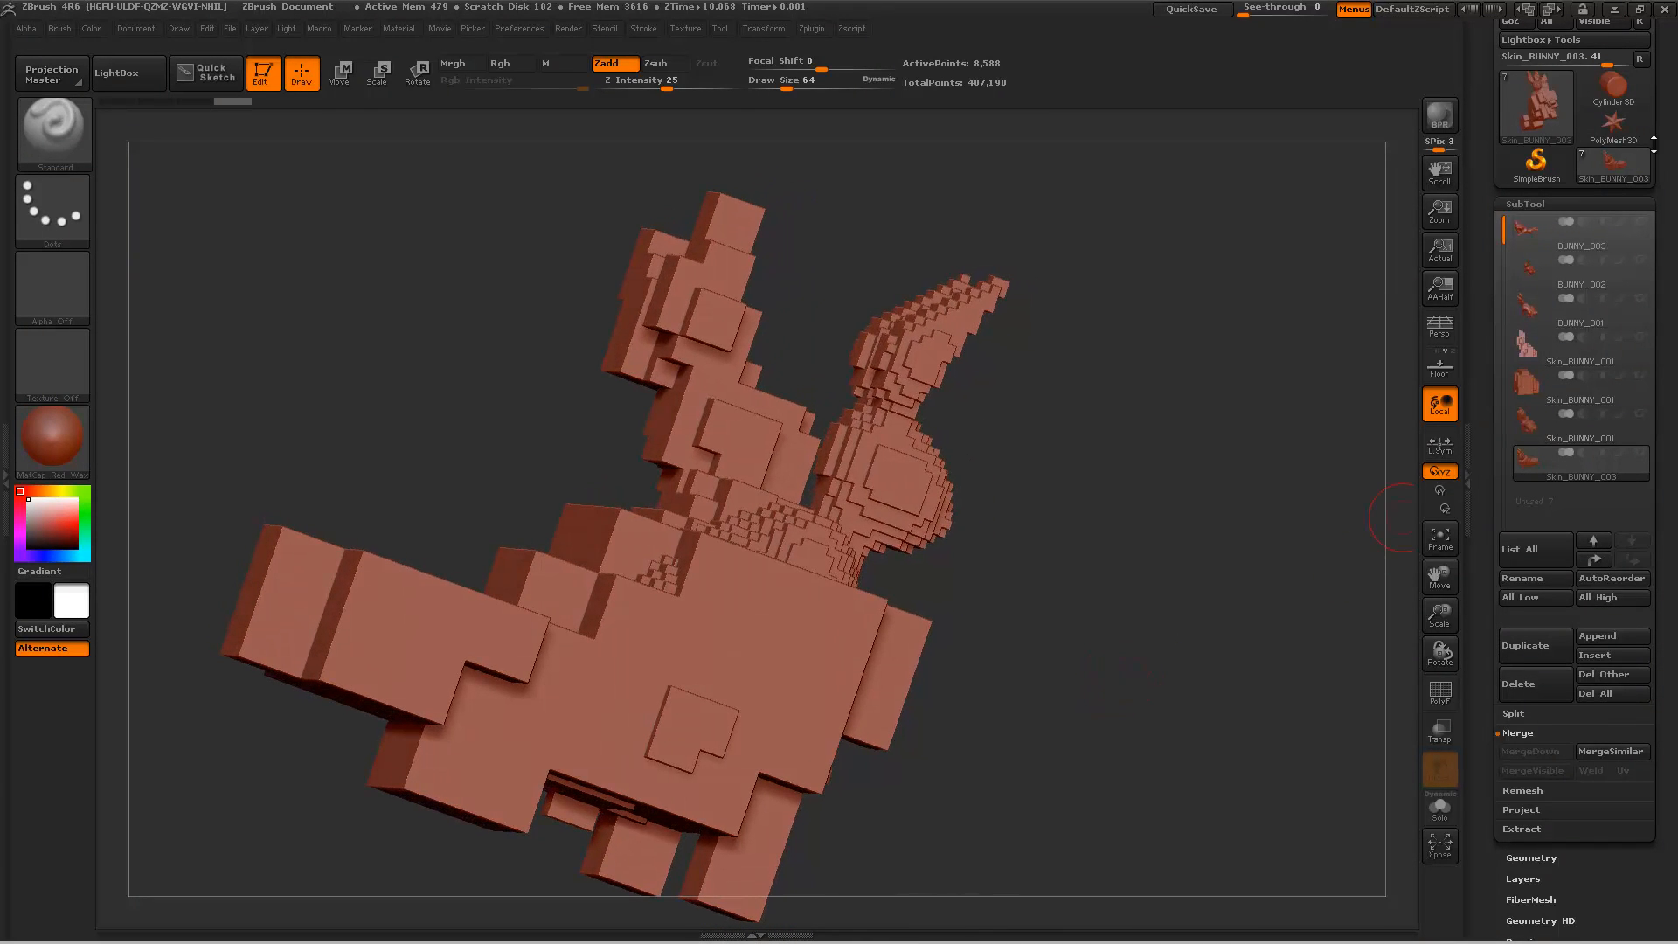
pyautogui.click(1592, 248)
pyautogui.moveTo(1057, 373); pyautogui.dragTo(1053, 410)
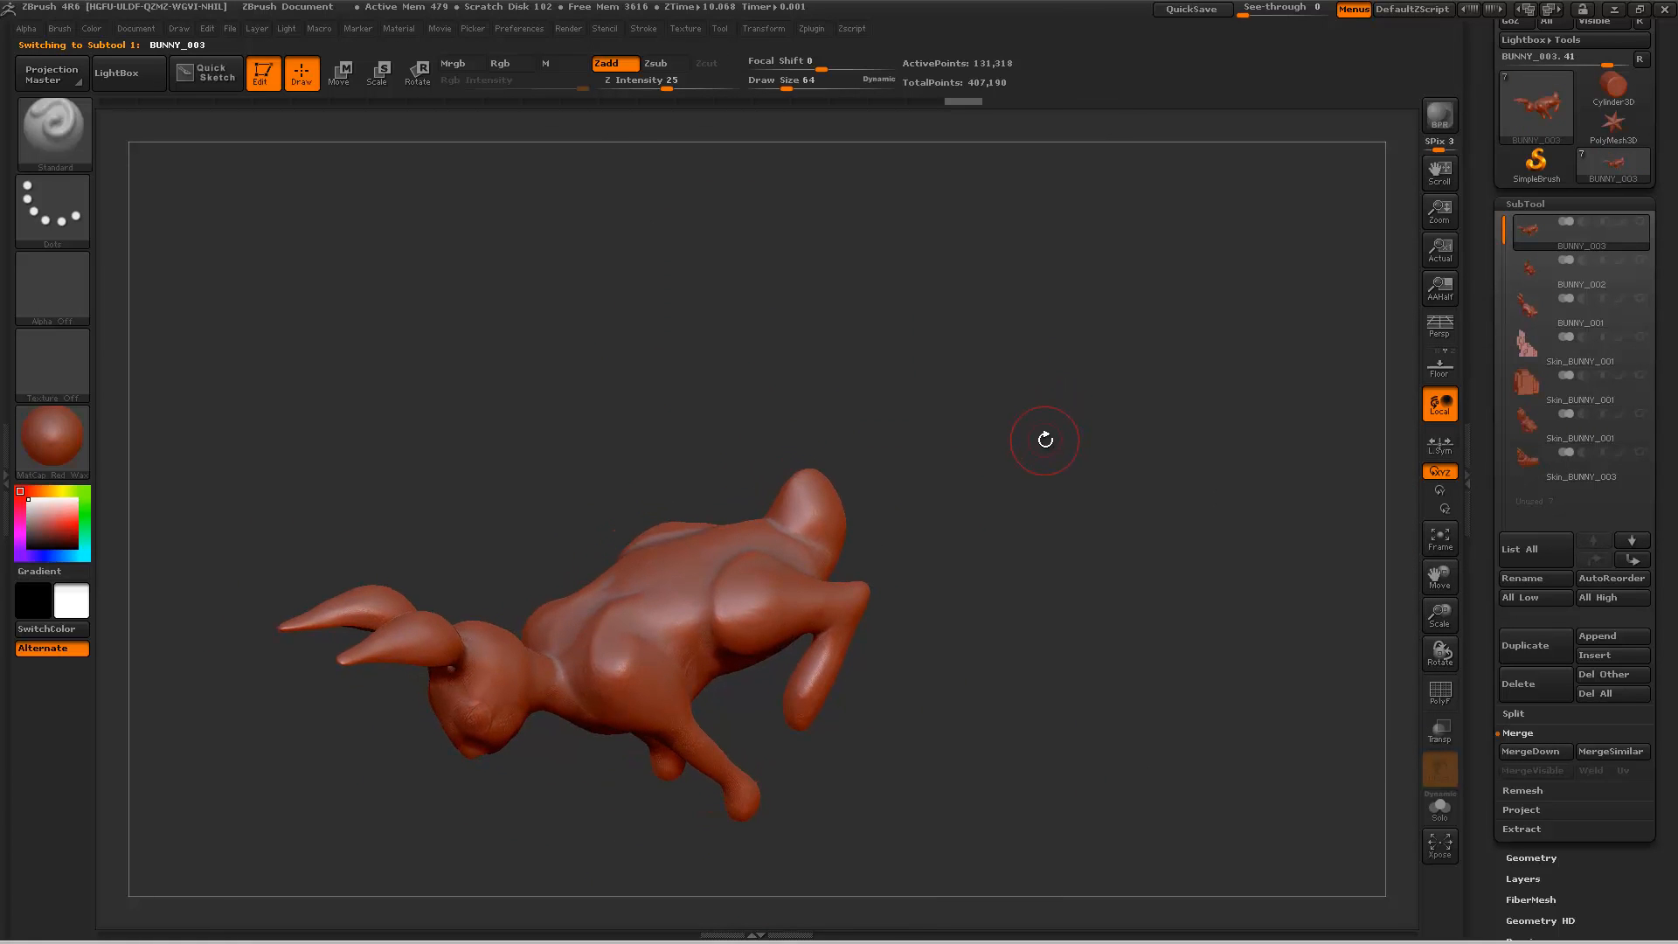